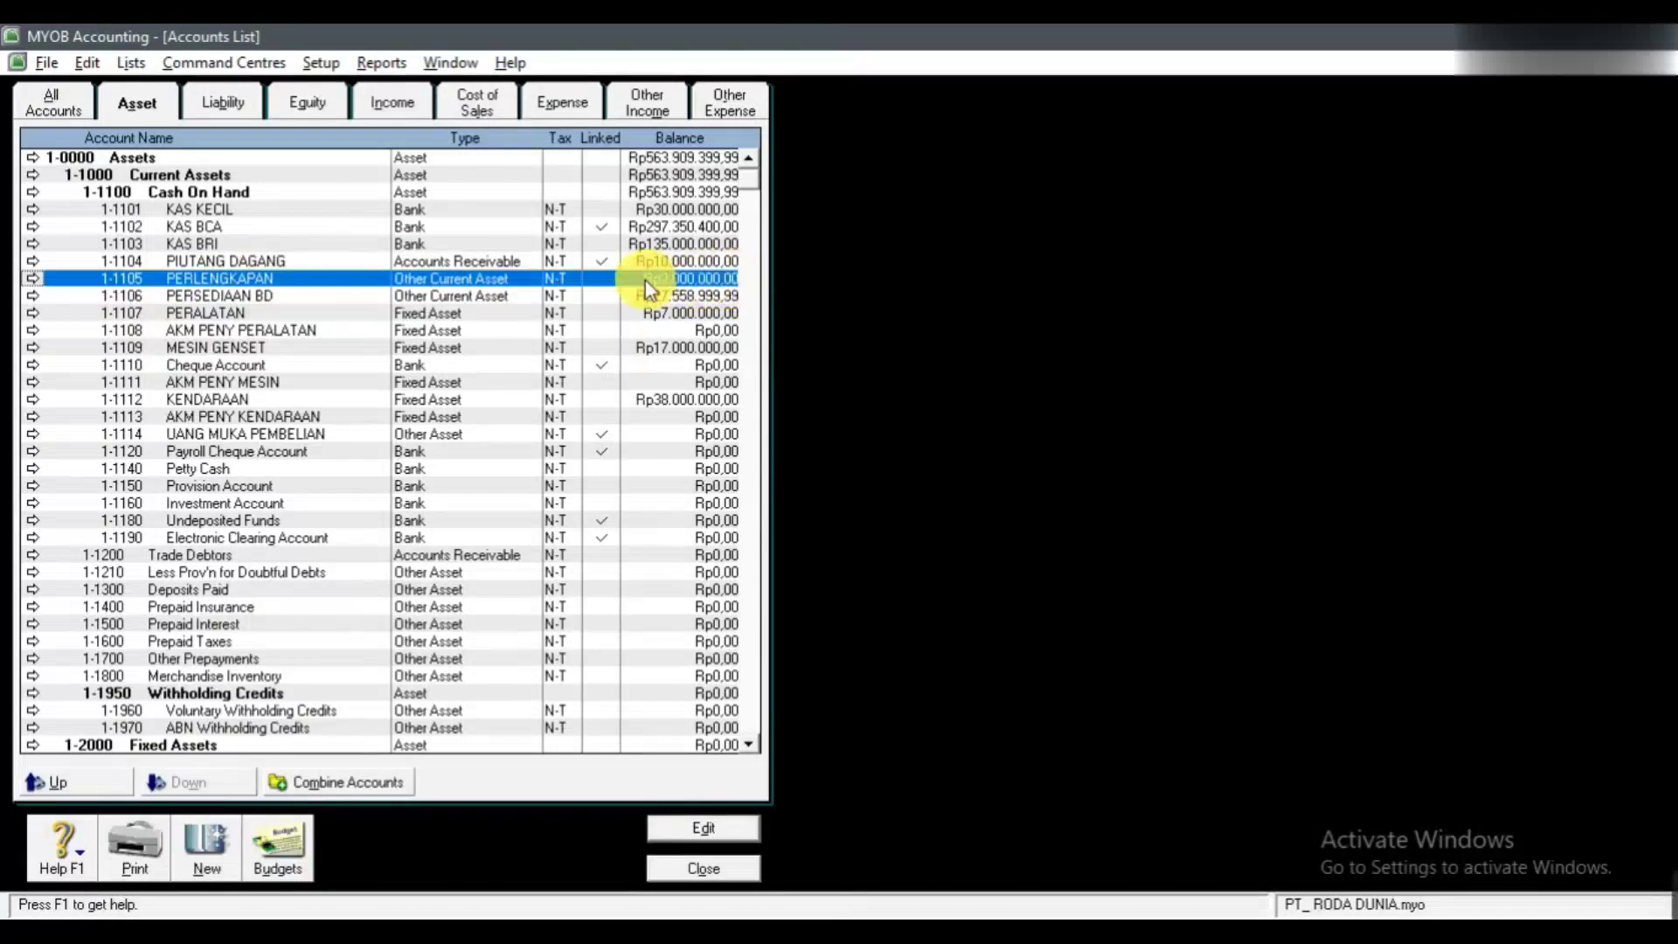
Step: Consult the slide of year-end adjustment transactions, then close the accounts list and open a new general journal entry
key("alt+Tab")
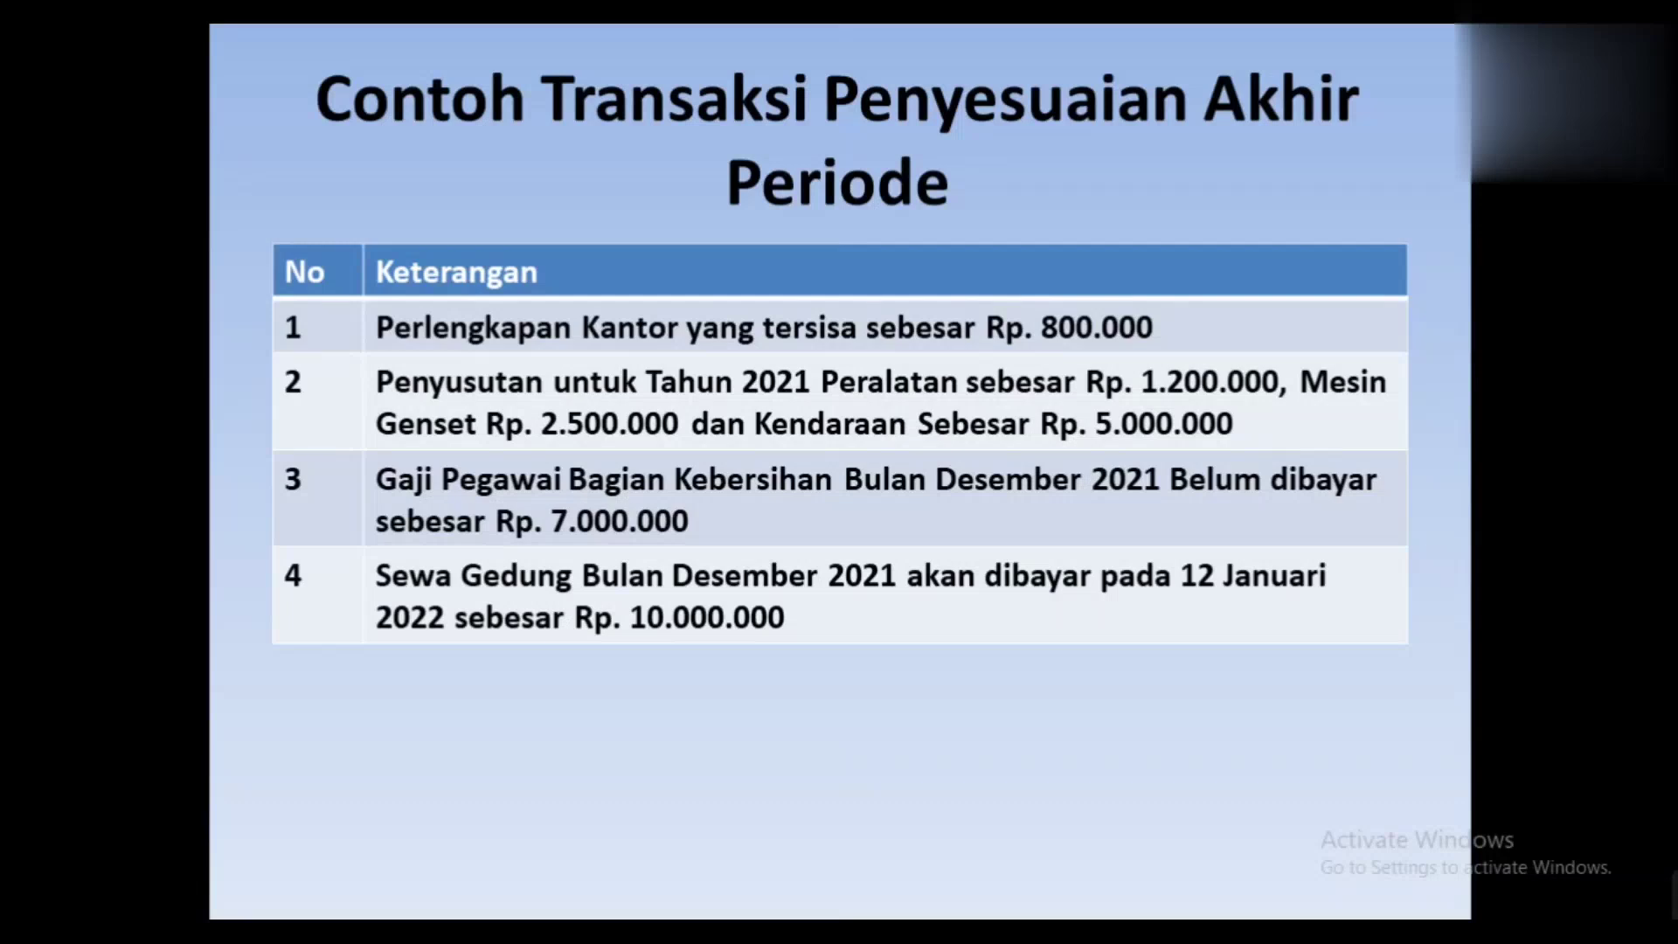
key("alt+Tab")
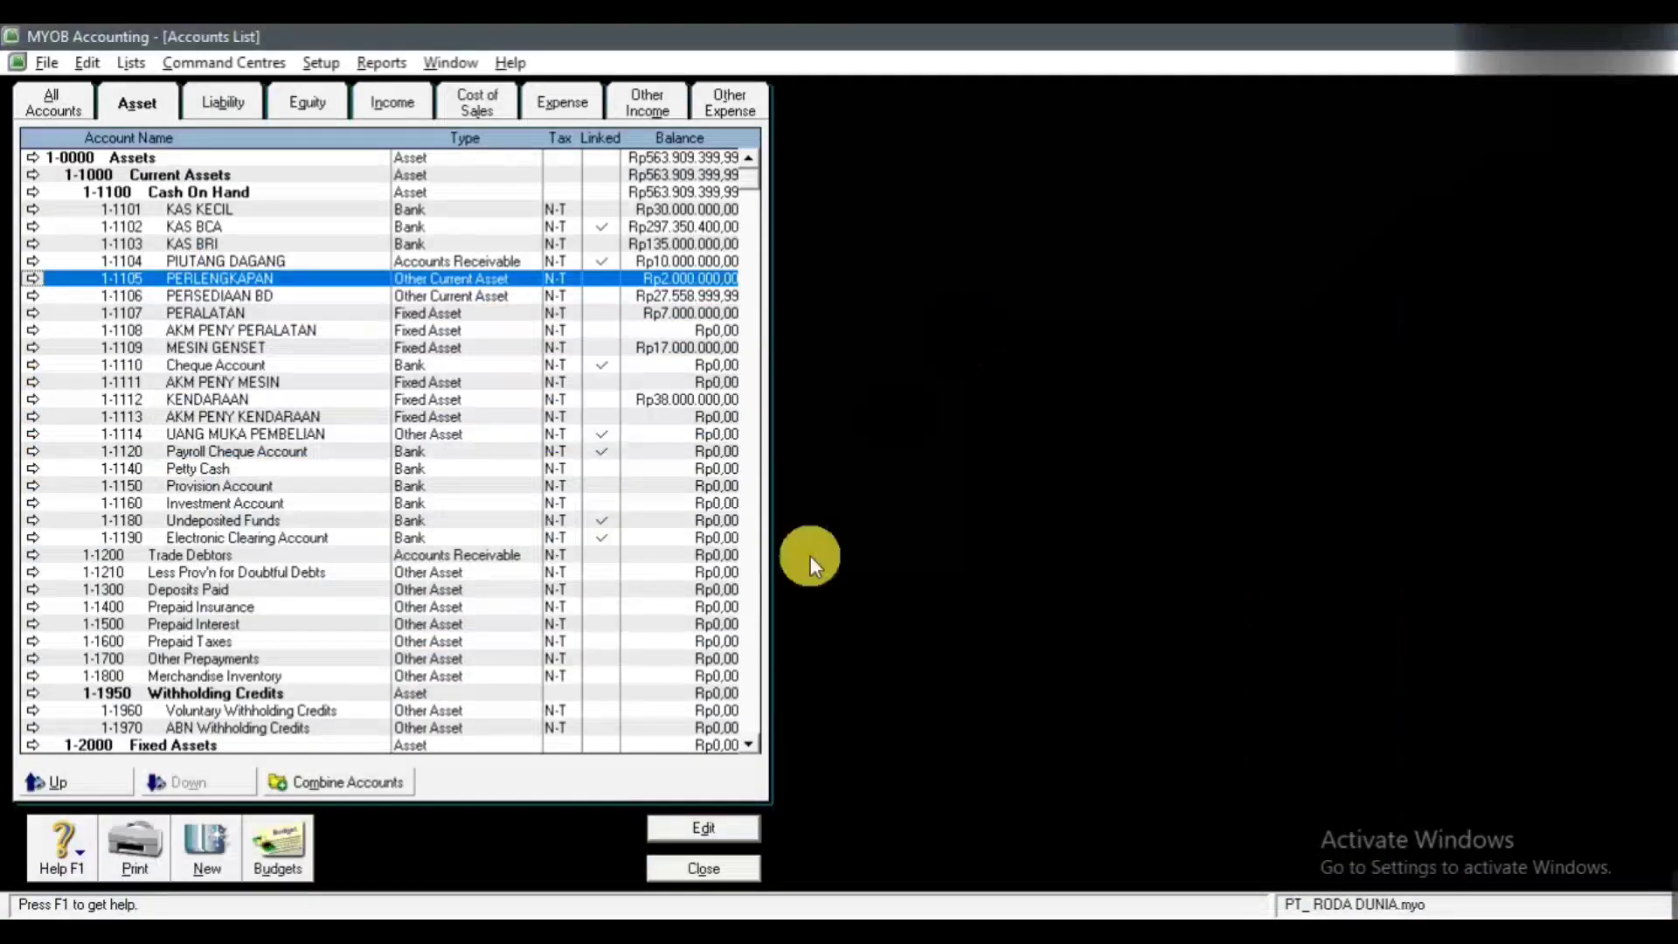
left_click(702, 867)
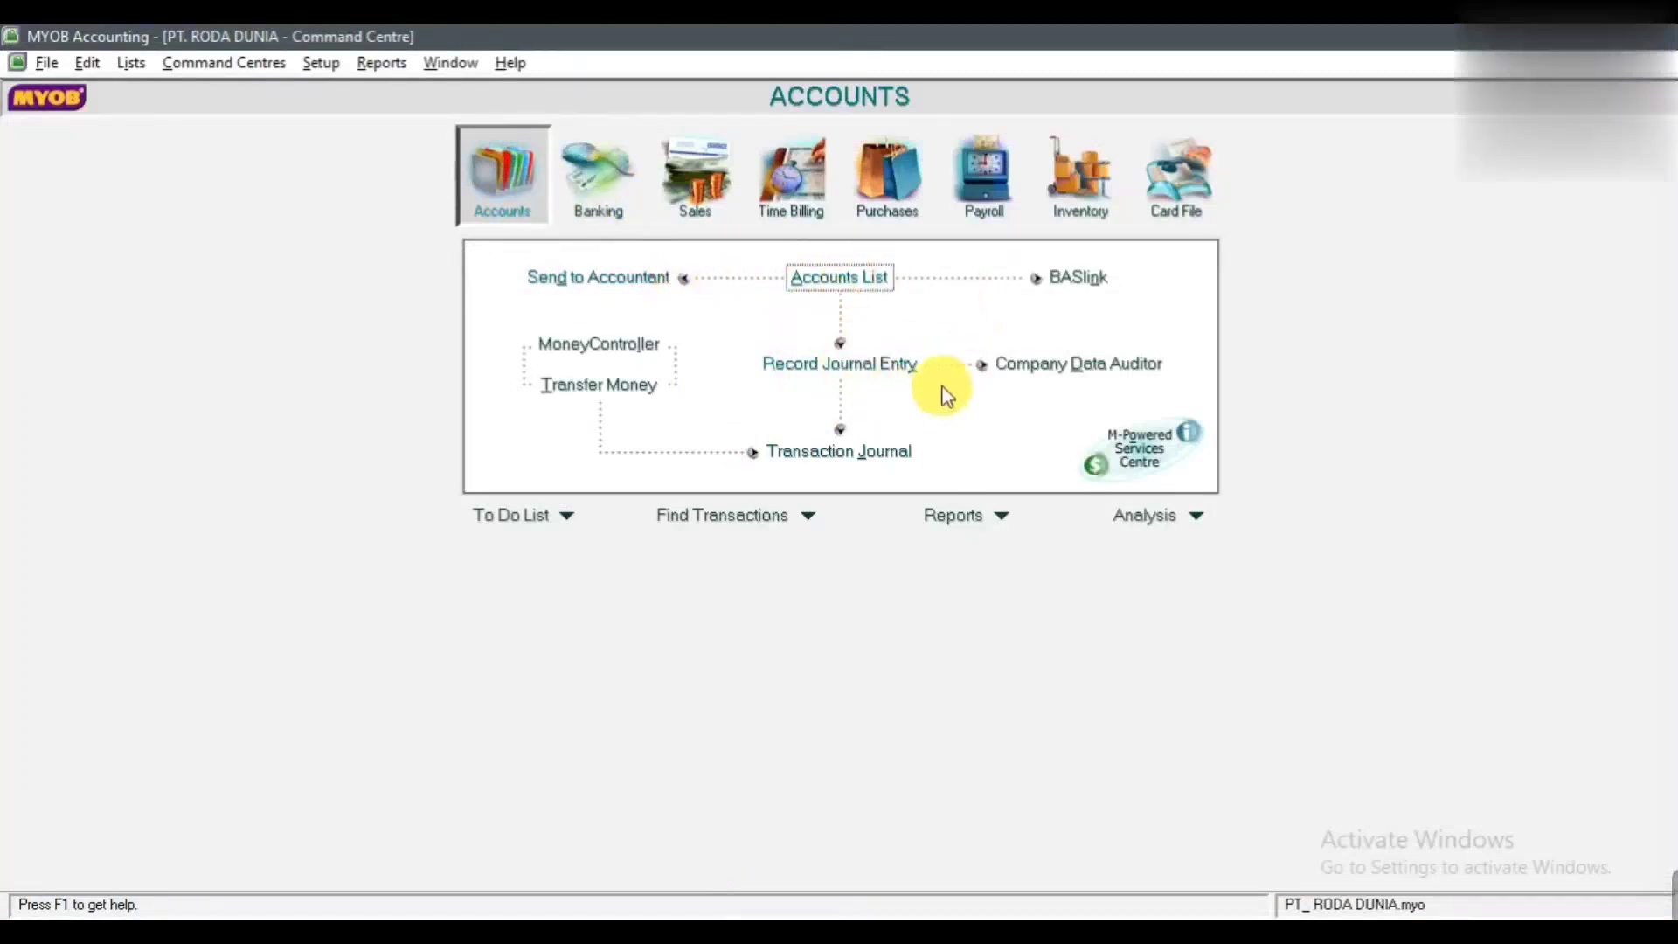
left_click(865, 367)
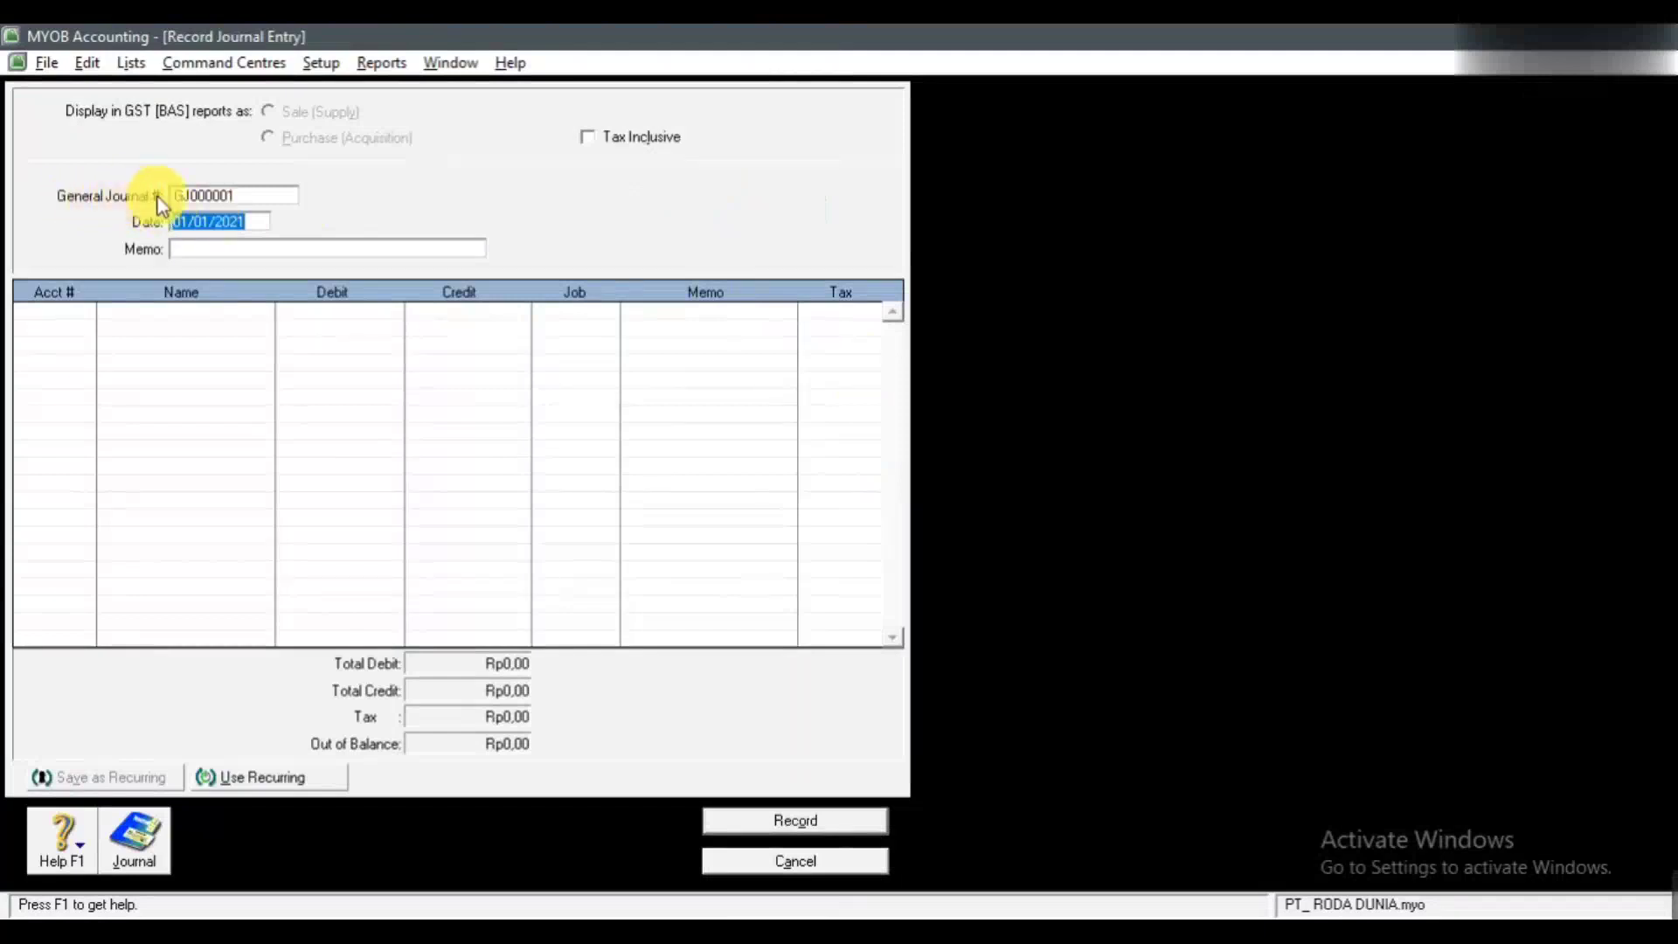
Step: Set the general journal number to AJP2021 and the entry date to 31/12/2021
left_click(269, 196)
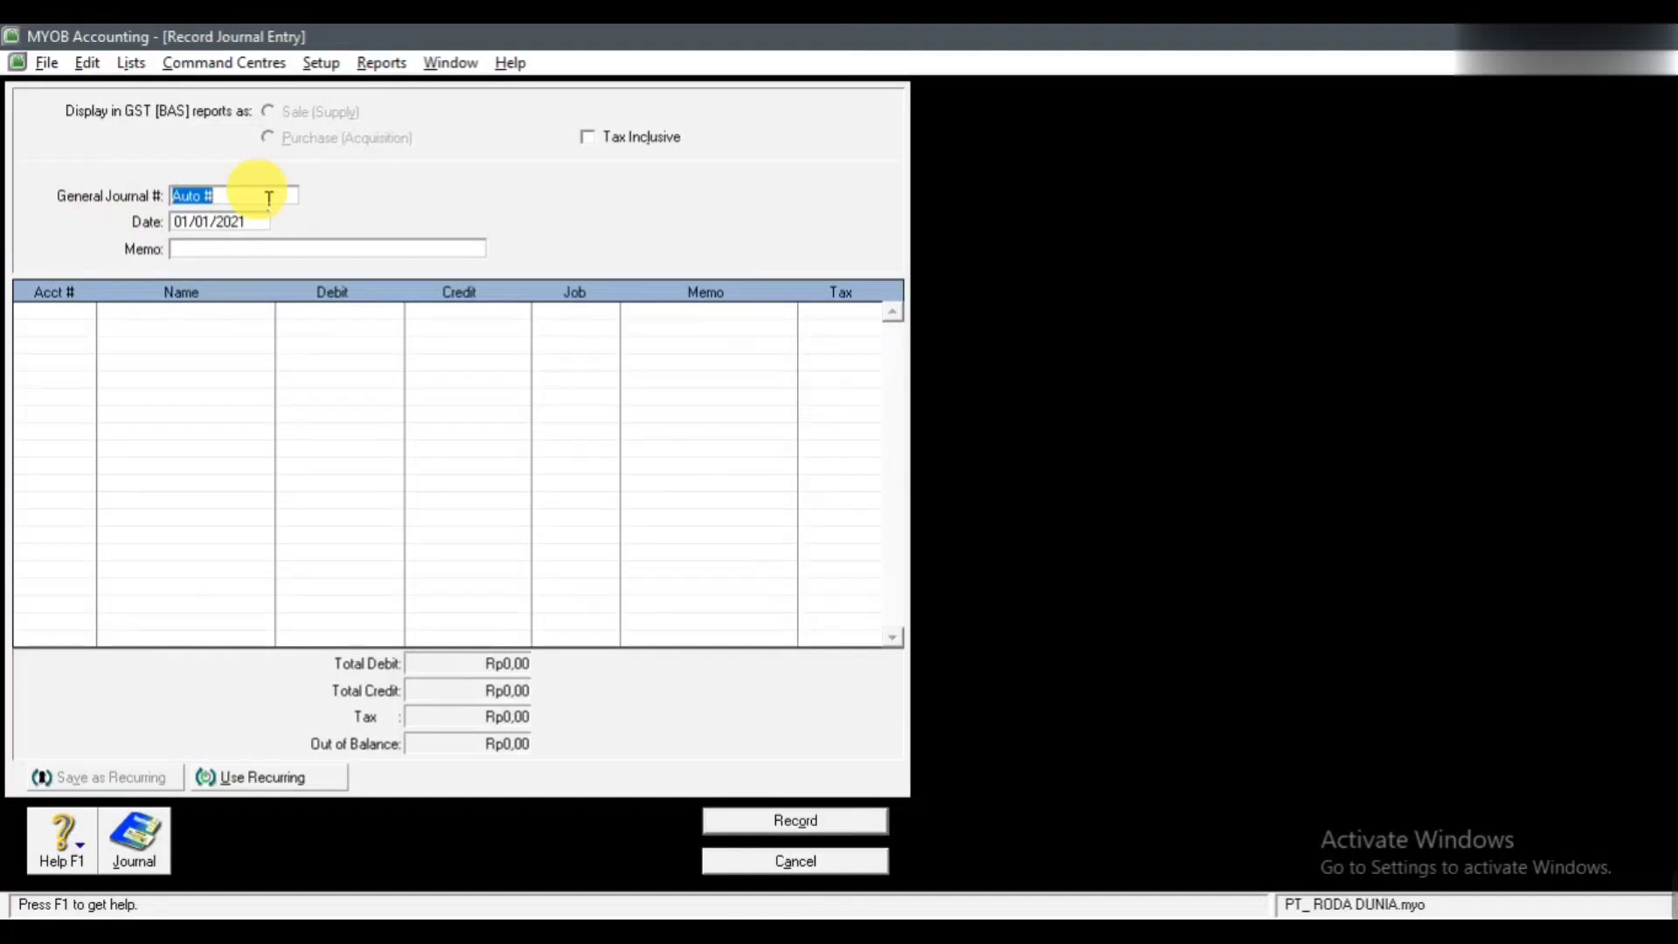
type("aa")
key("BackSpace")
type("AJP2021")
key("Tab")
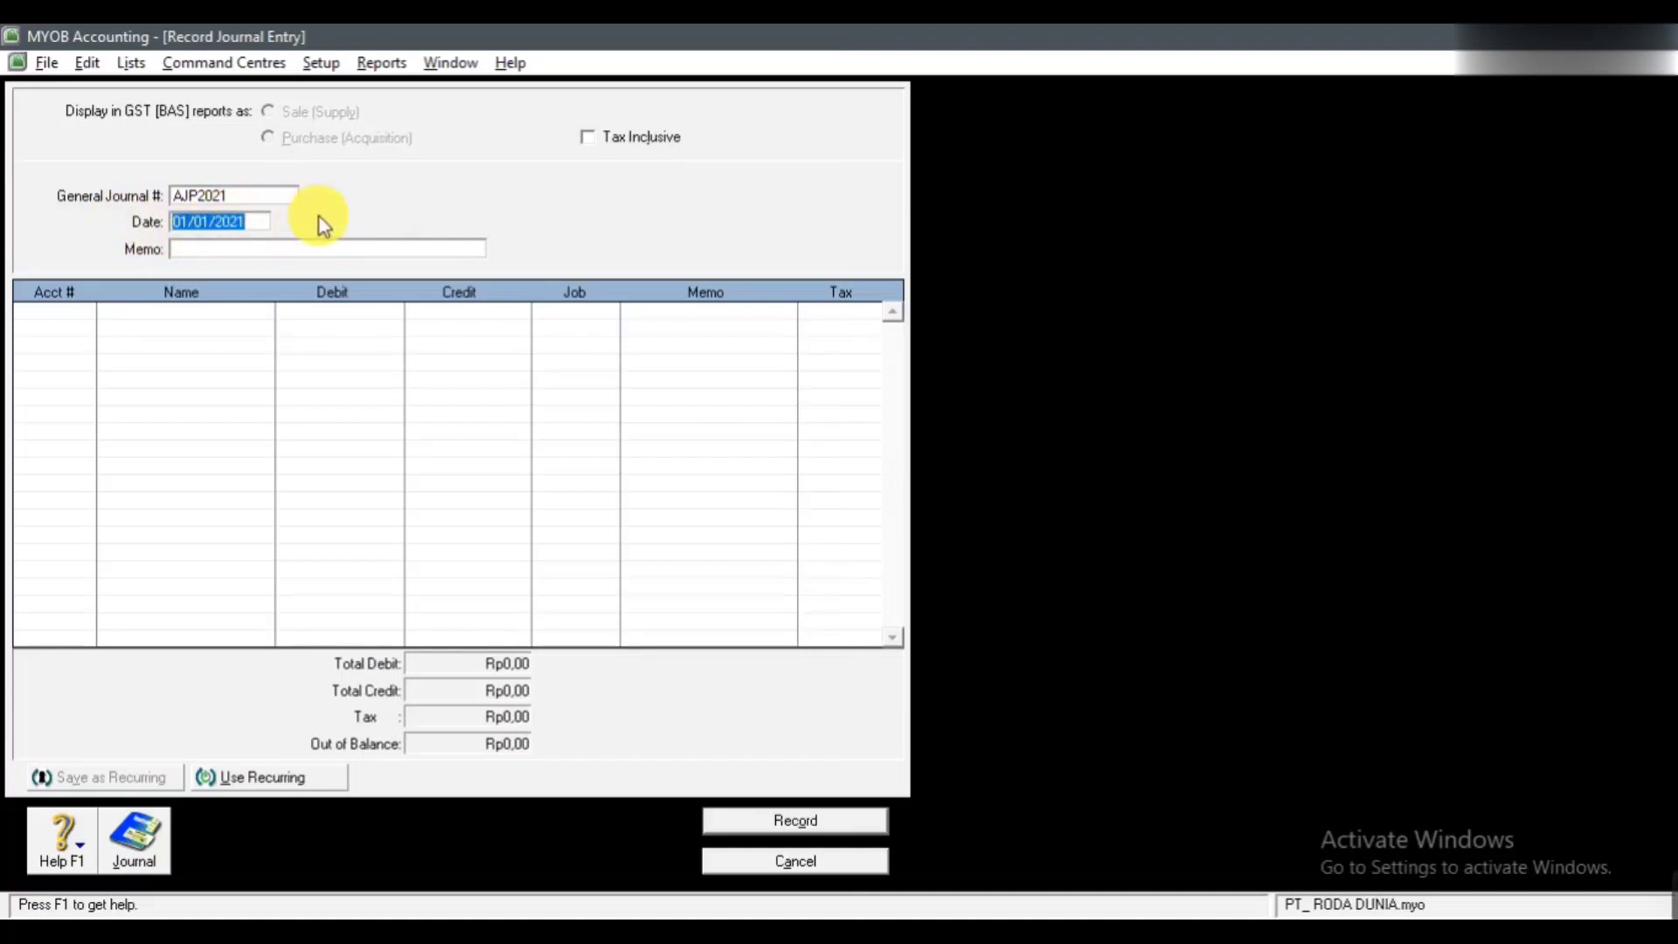
type("31/12/2021")
key("Tab")
key("Return")
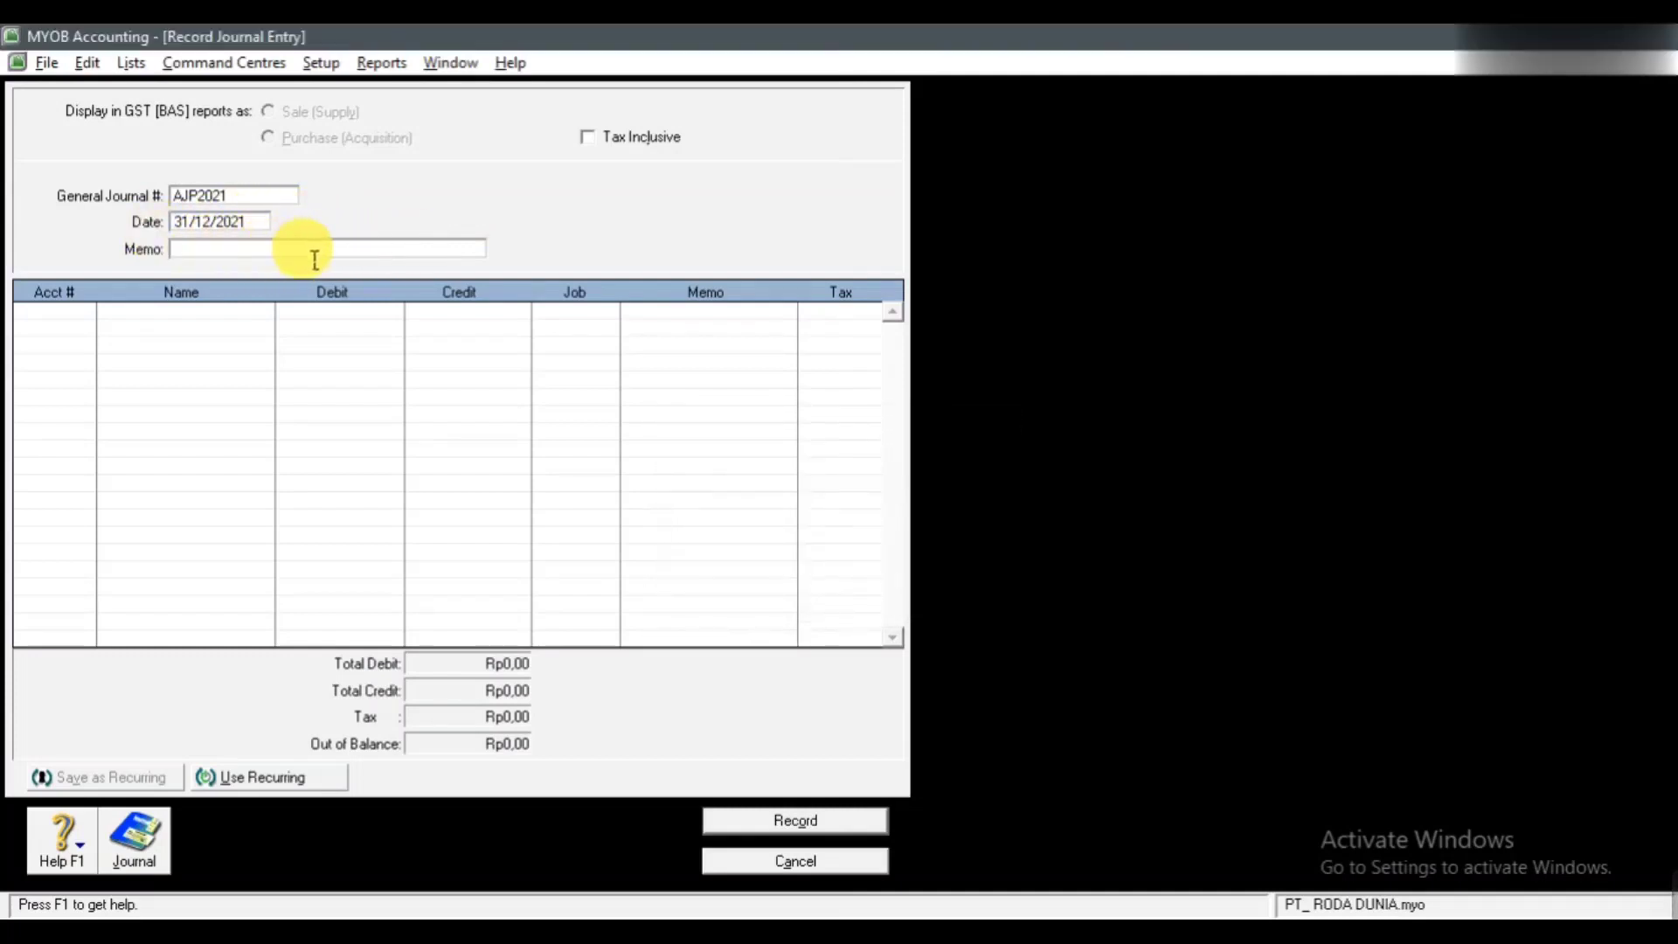
Step: Enter the journal memo "AYAT JURNAL PENYESUAIAN 2021"
type("AYA")
type("T P")
type("JU")
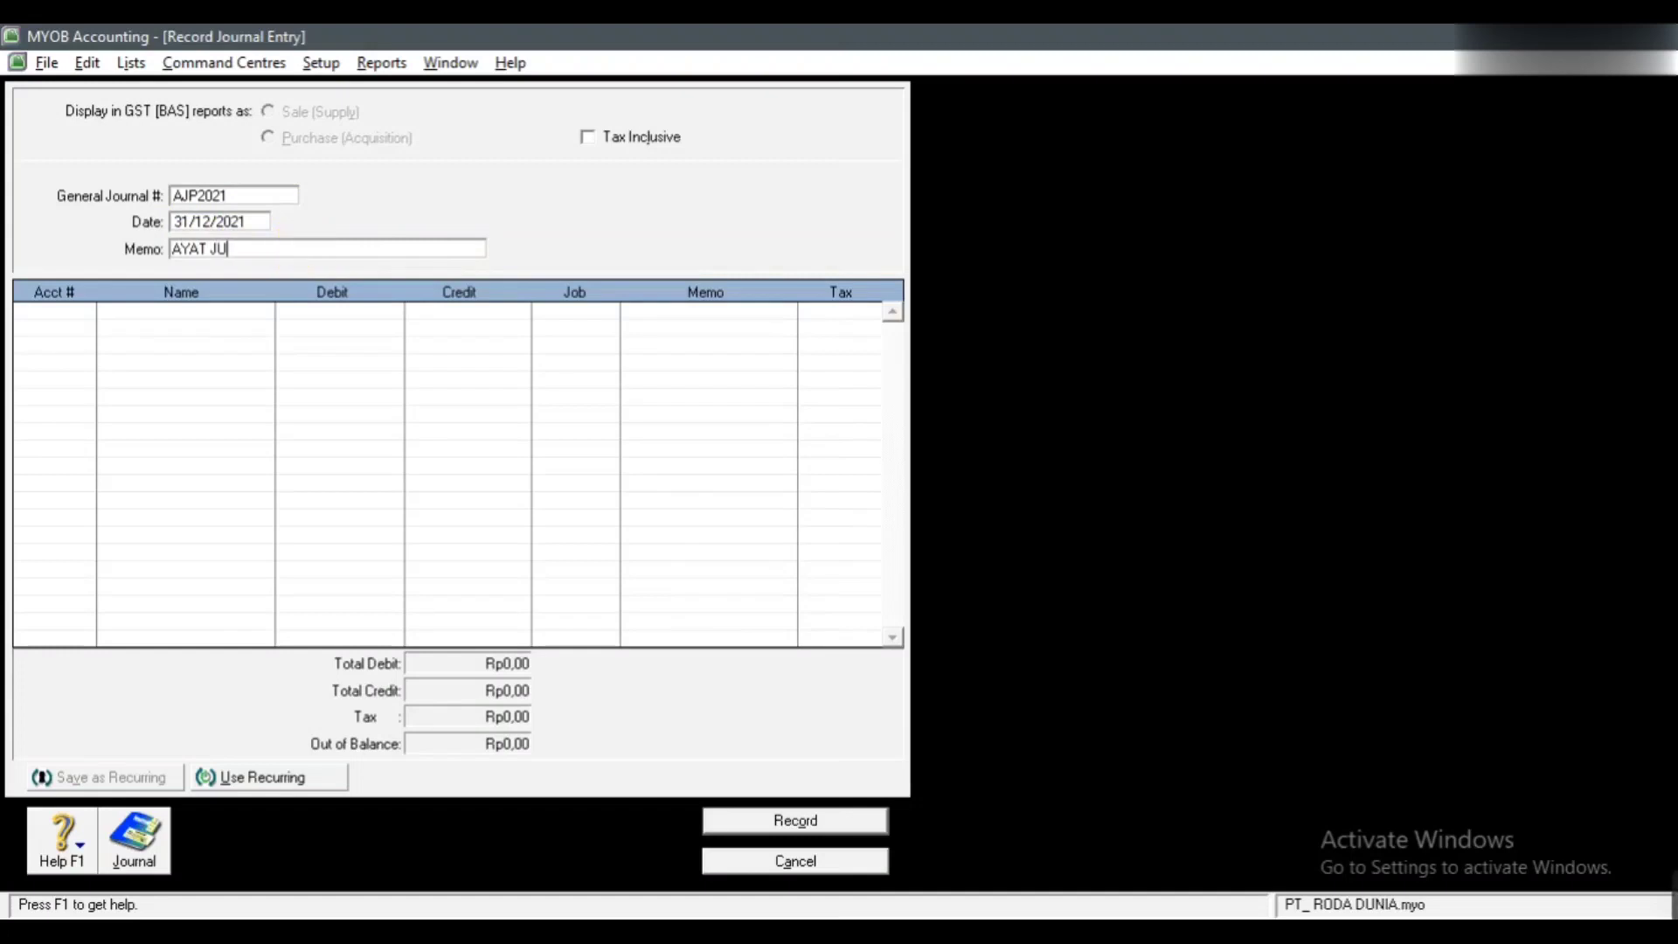
type("RNAL PENYESUAIAN 2021")
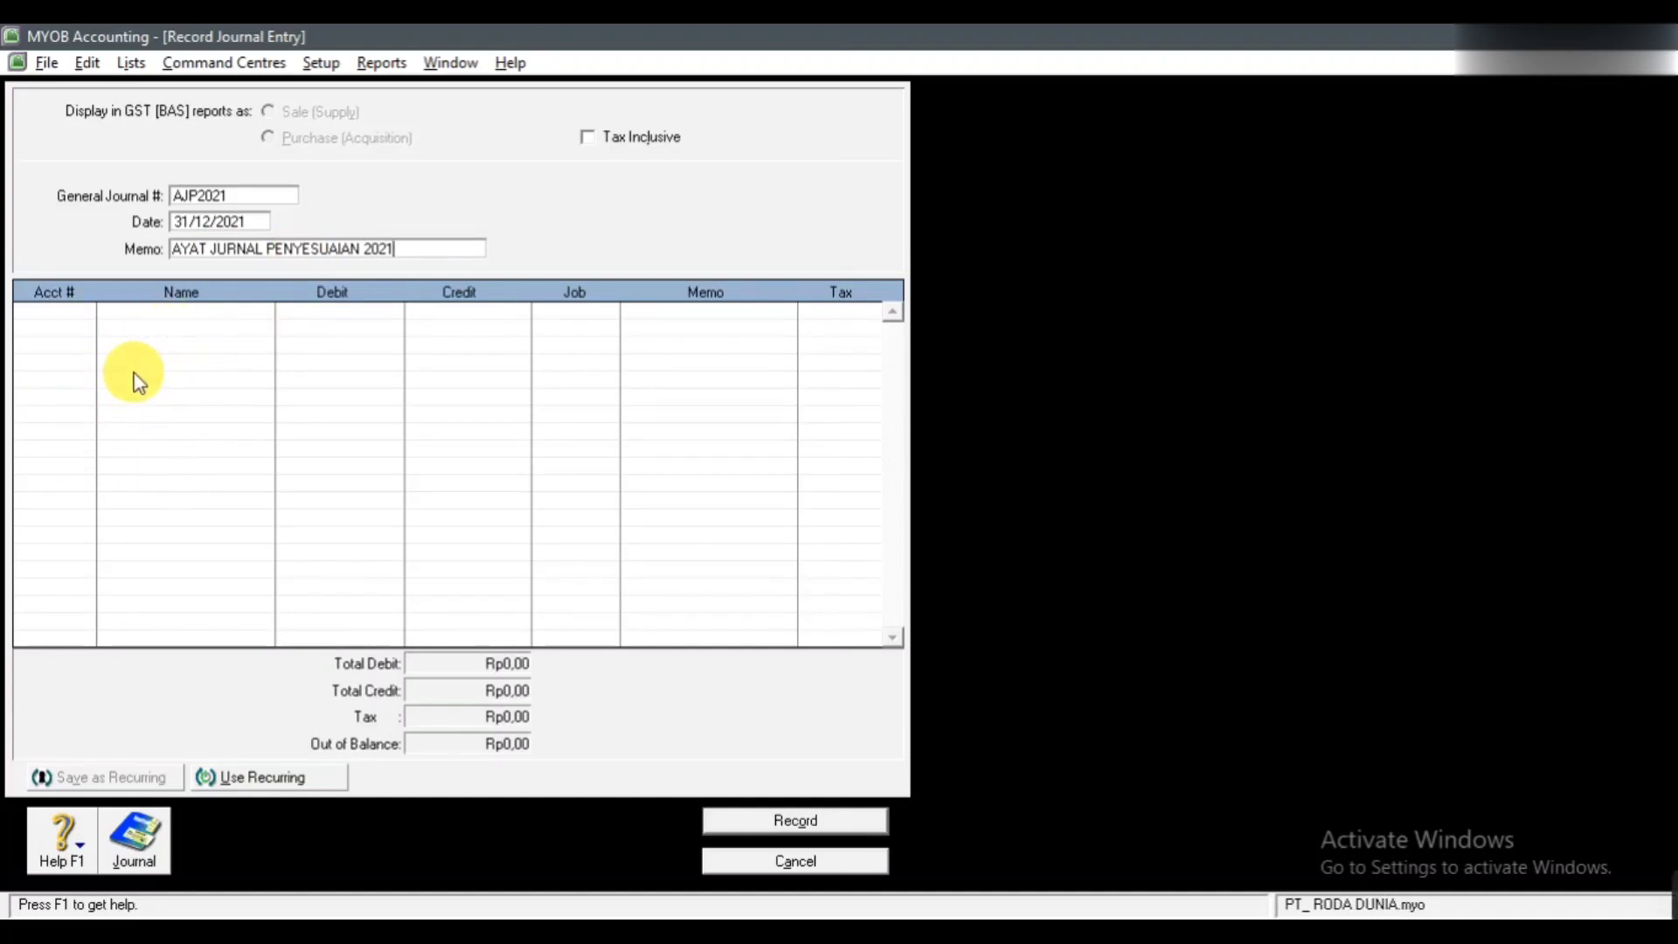
Step: Check the first adjustment on the slide and add a journal line debiting account 6-1114 BEBAN PERLENGKAPAN with Rp1.200.000
key("alt+Tab")
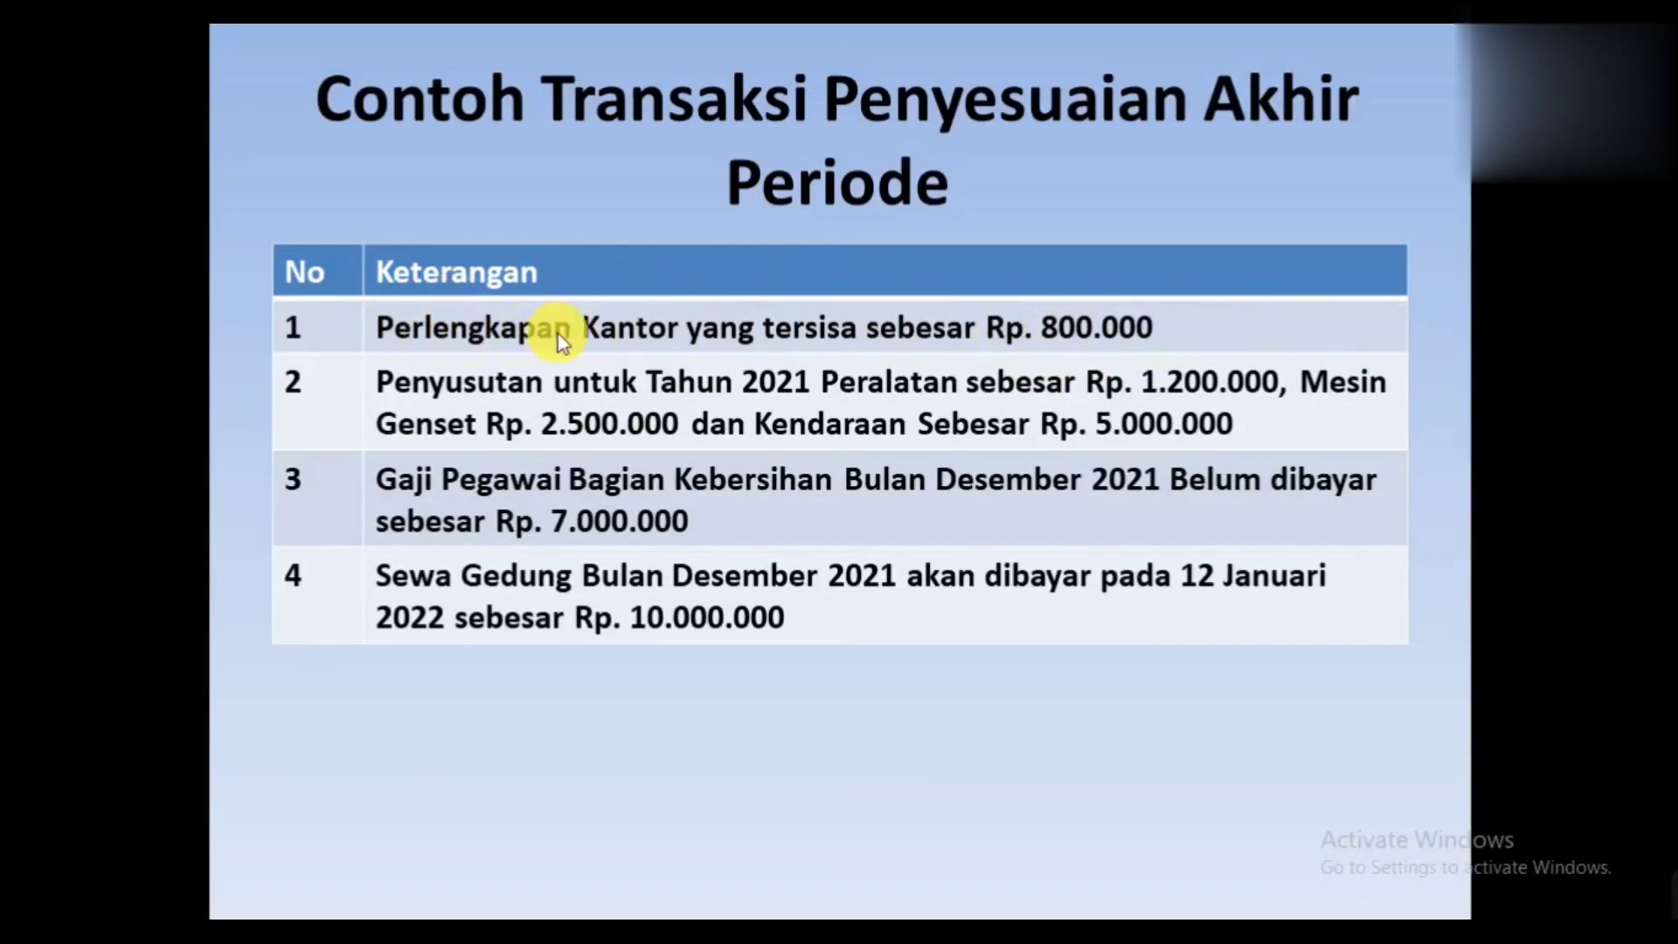
key("alt+Tab")
left_click(75, 313)
left_click(87, 309)
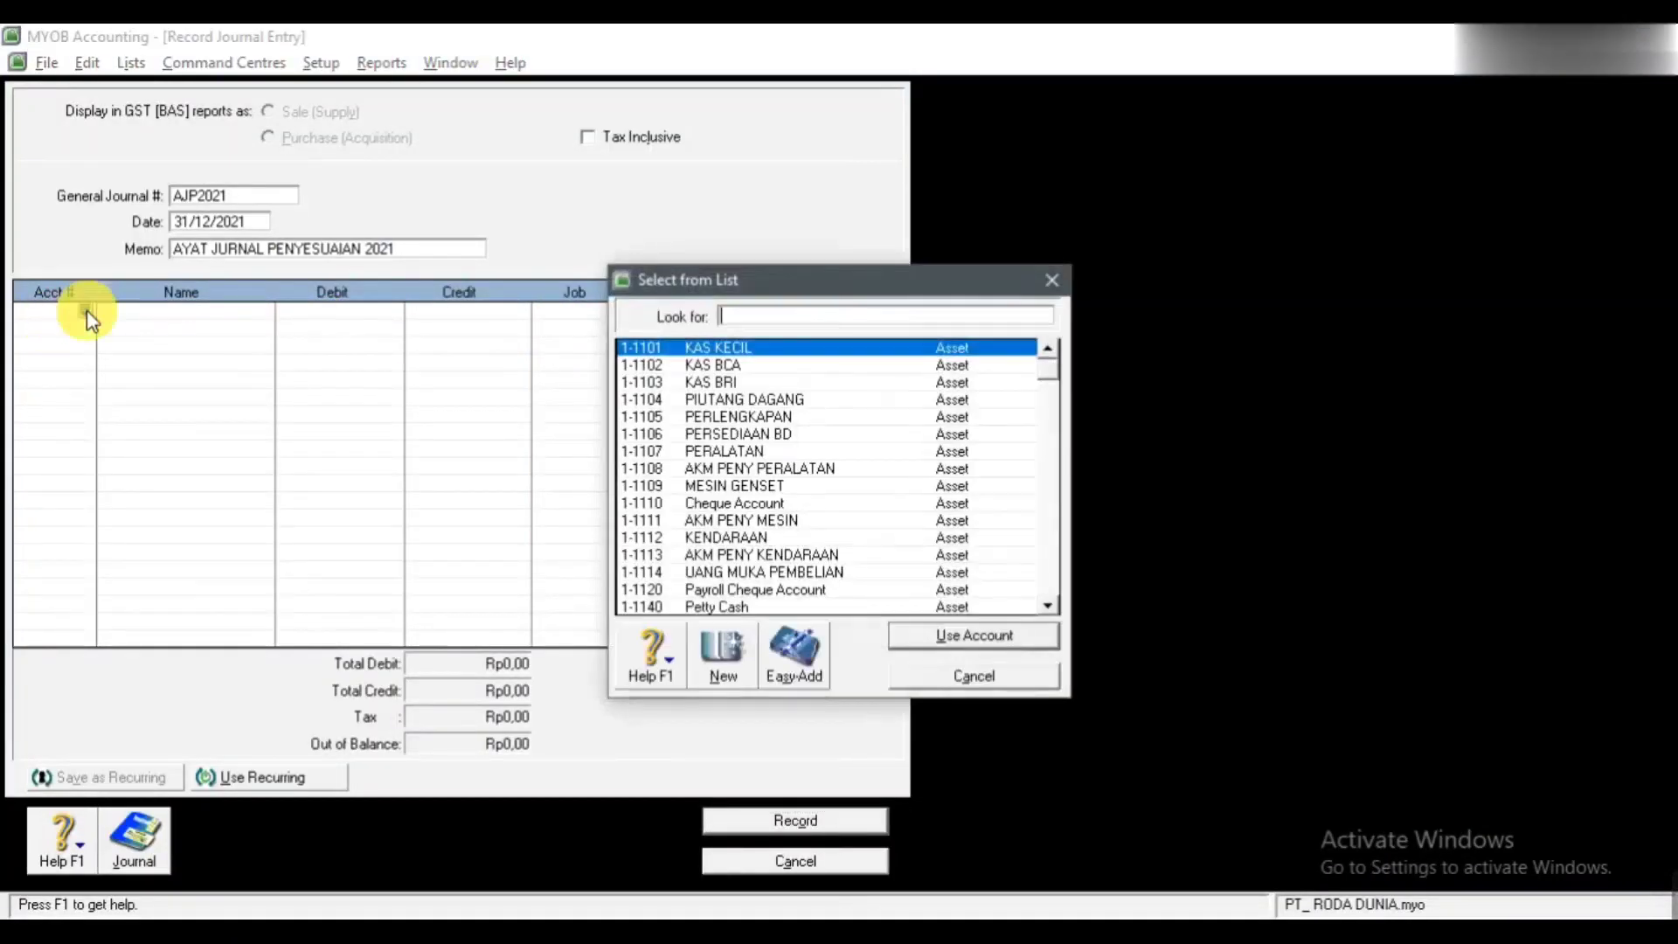
left_click(721, 435)
key("Down")
key("Down")
key("Down")
key("Down")
key("Down")
key("Down")
key("Down")
key("Down")
key("Down")
key("Down")
key("Down")
key("Down")
key("Down")
key("Down")
key("Down")
key("Down")
key("Down")
key("Down")
key("Down")
key("Down")
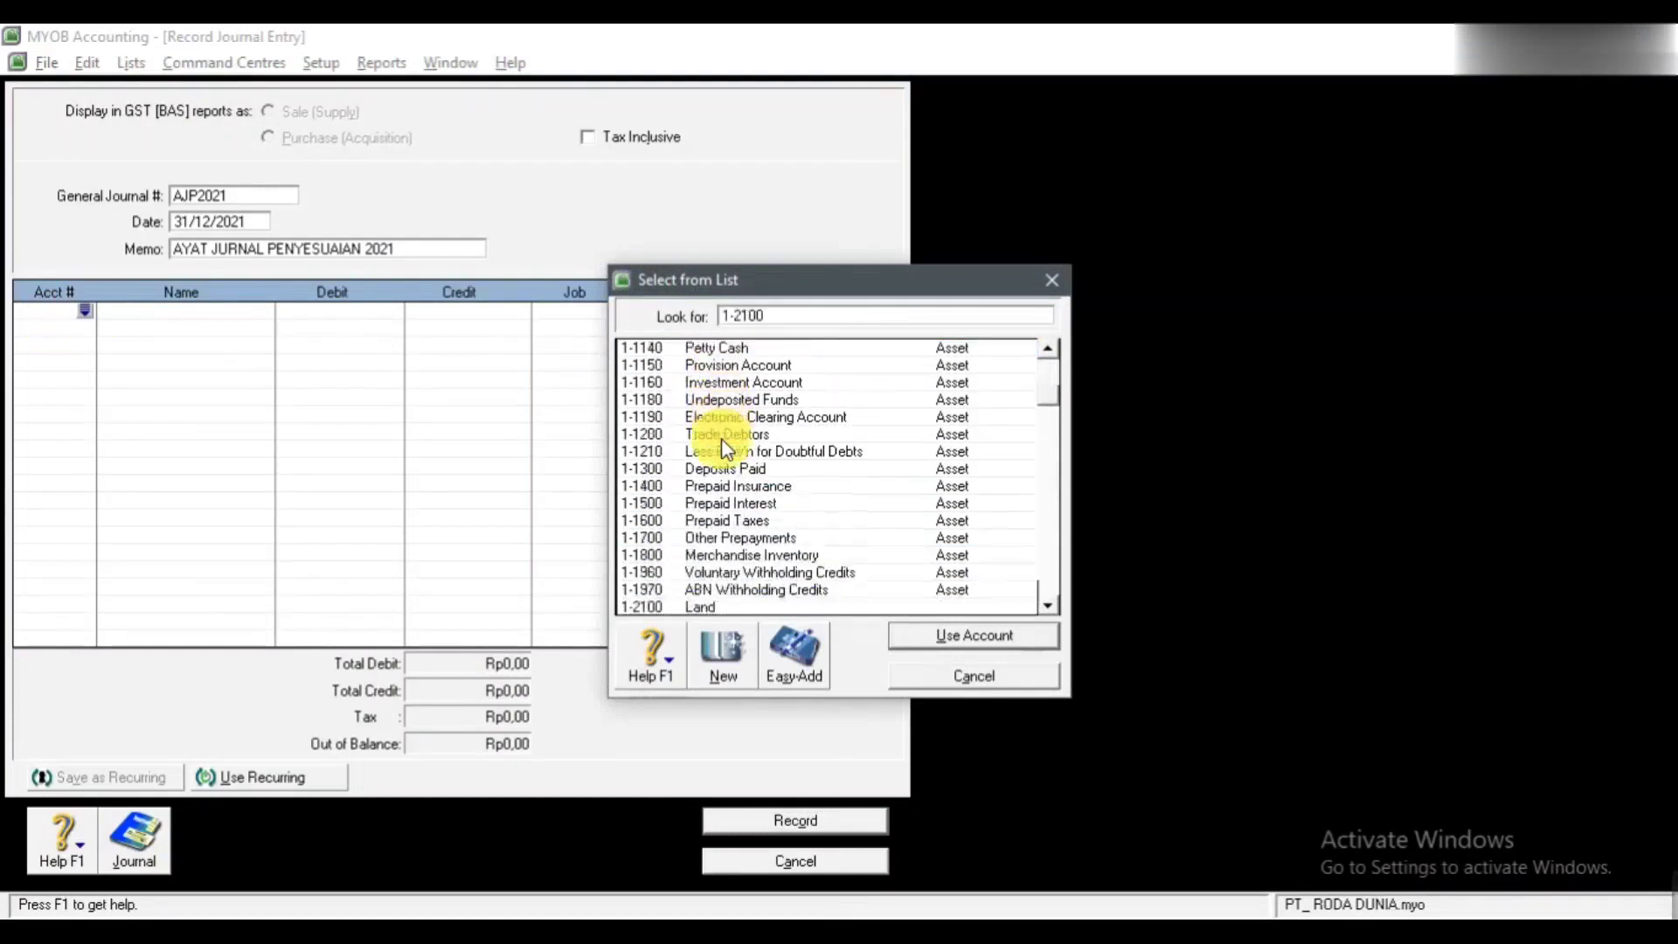
key("Down")
key("Down")
key("Down")
key("Down")
key("Down")
key("Down")
key("Down")
key("Down")
key("Down")
key("Down")
key("Down")
key("Down")
key("Down")
key("Down")
key("Down")
key("Down")
key("Down")
key("Down")
key("Down")
key("Down")
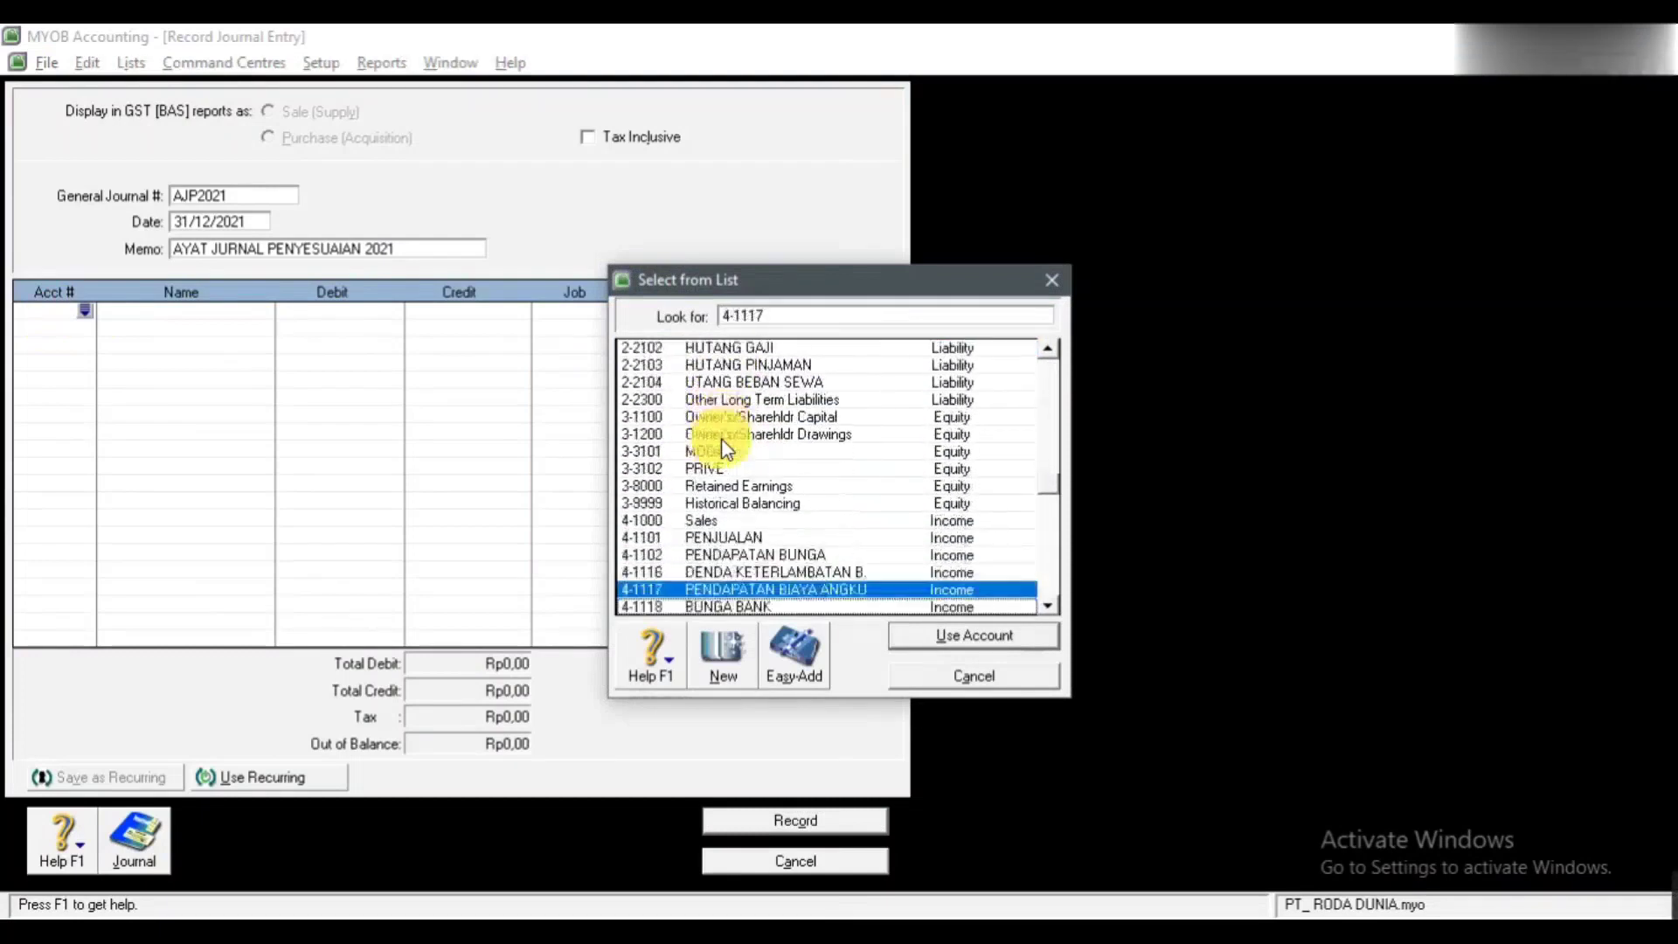
key("Down")
key("Down")
key("Down")
key("Down")
key("Down")
key("Down")
key("Down")
key("Down")
key("Down")
key("Down")
key("Down")
key("Down")
key("Down")
key("Down")
key("Down")
key("Down")
key("Down")
key("Down")
key("Down")
key("Down")
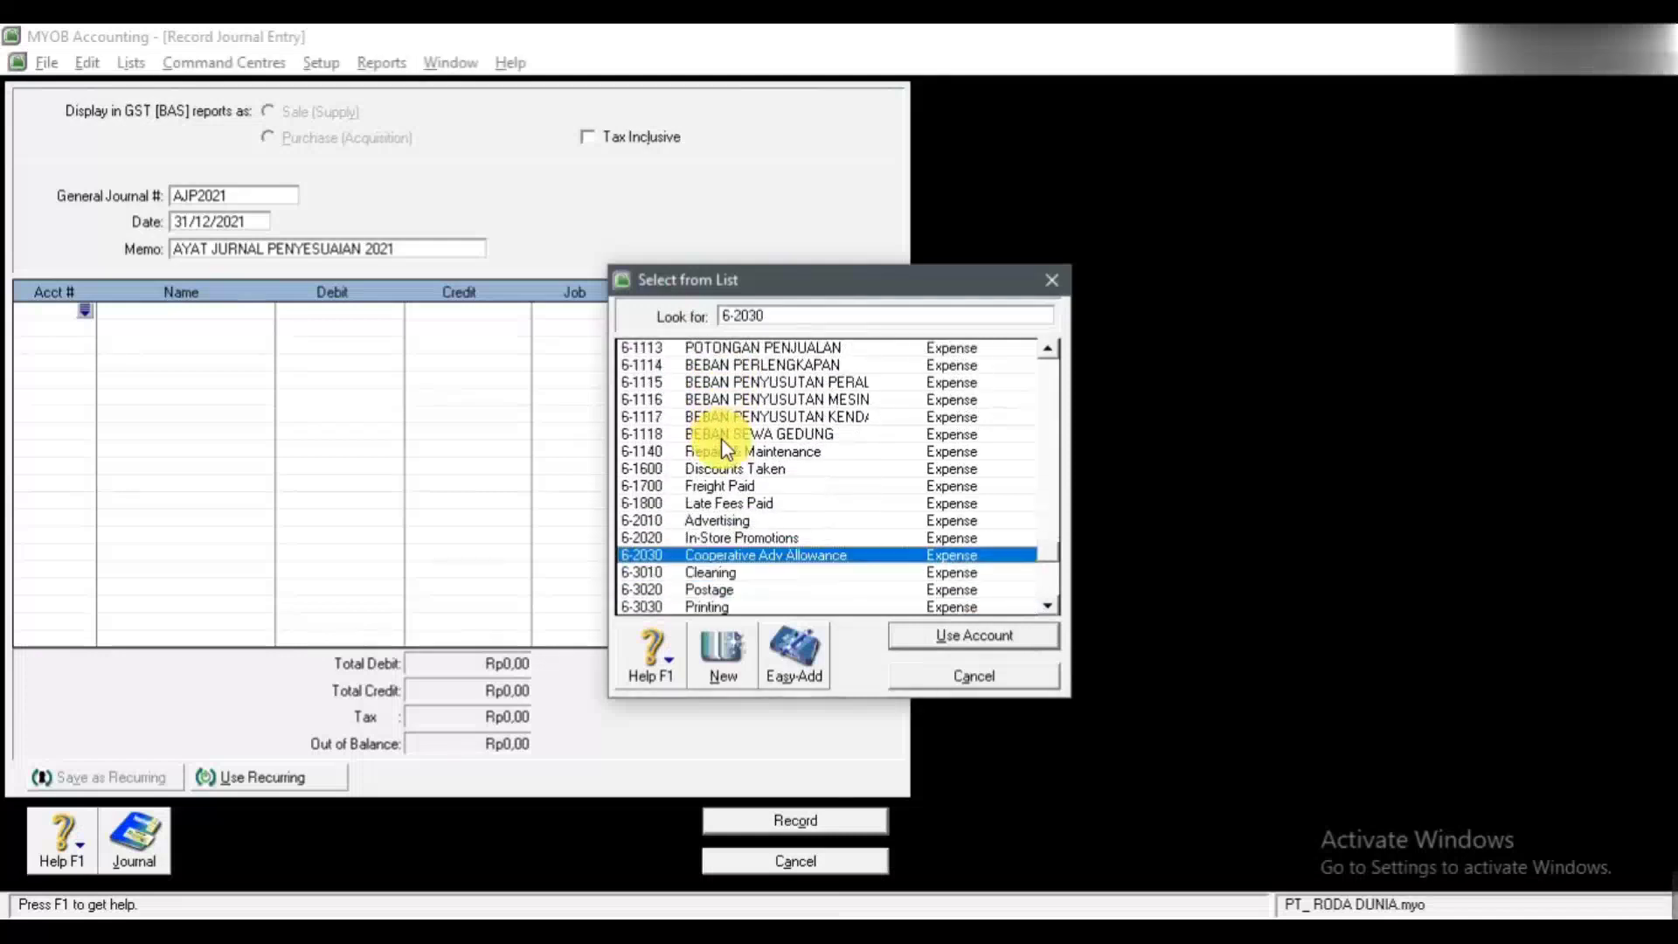
key("Up")
key("Up")
key("Up")
key("Up")
key("Up")
key("Up")
key("Up")
key("Up")
key("Up")
key("Down")
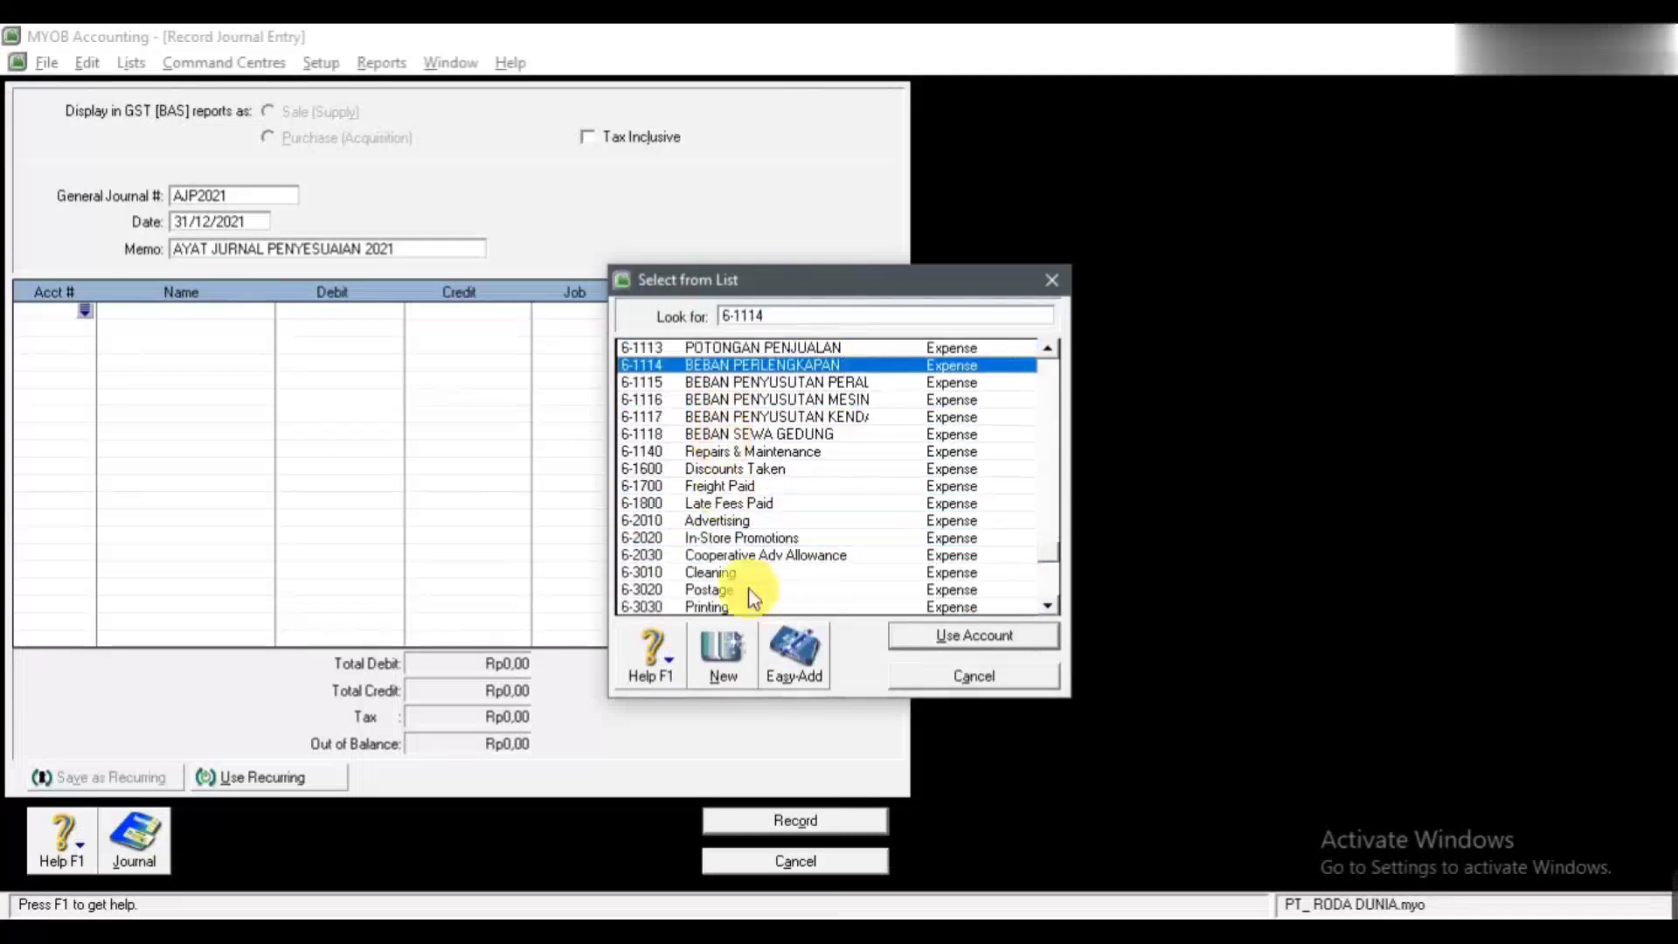
left_click(922, 644)
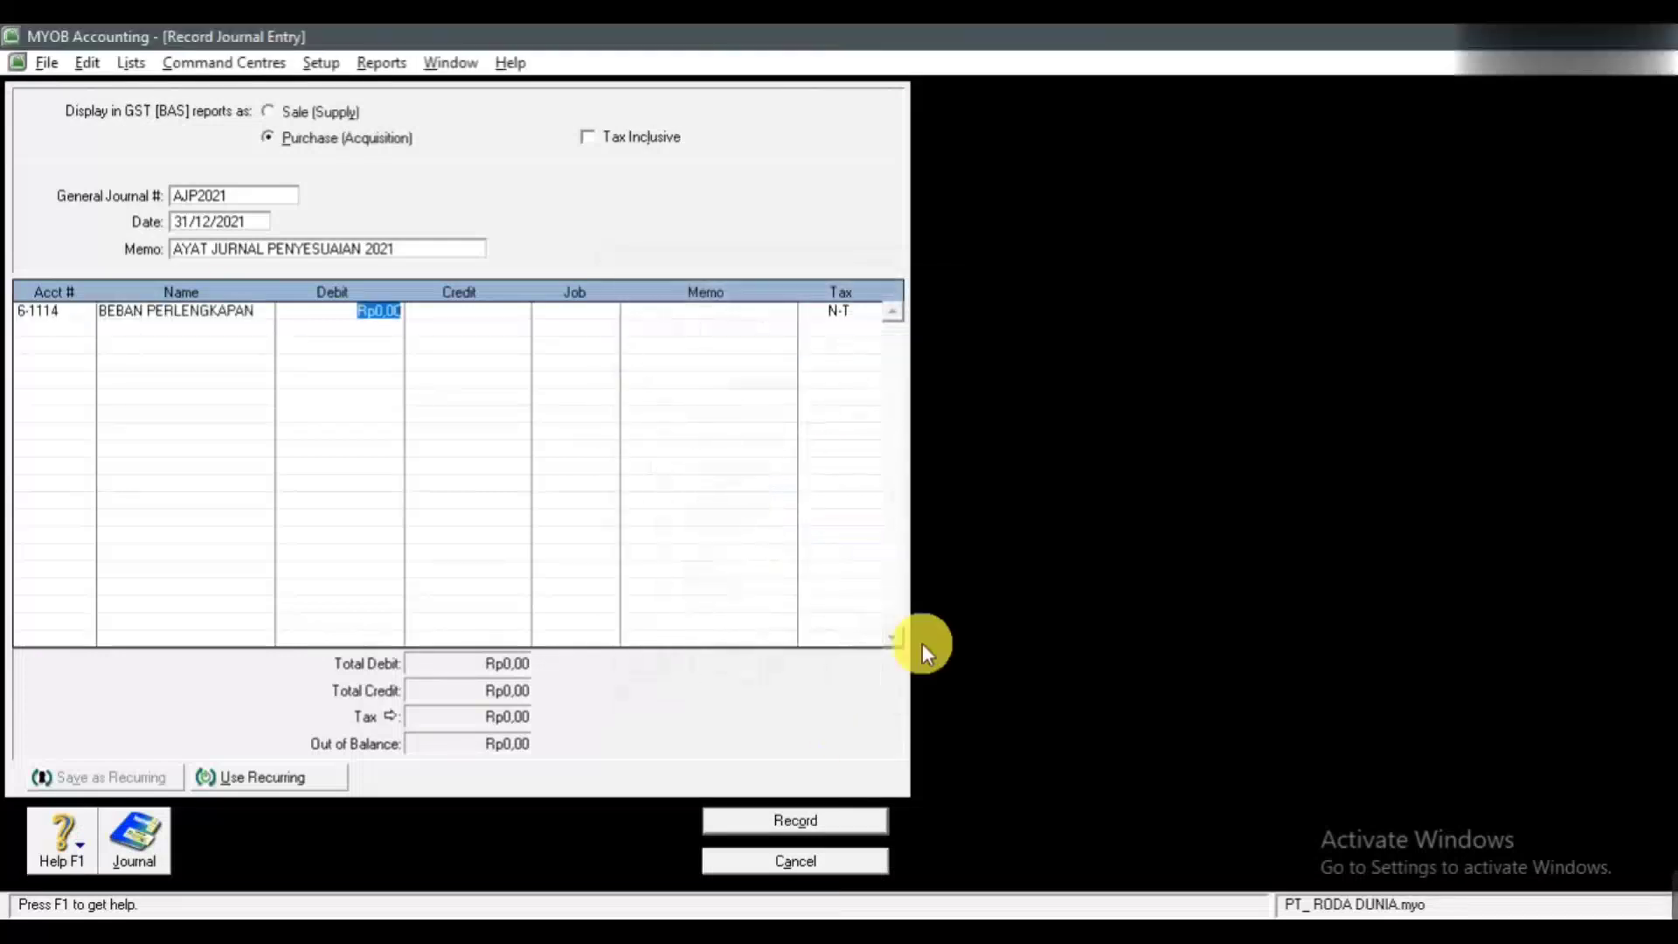
type("1200000")
key("Tab")
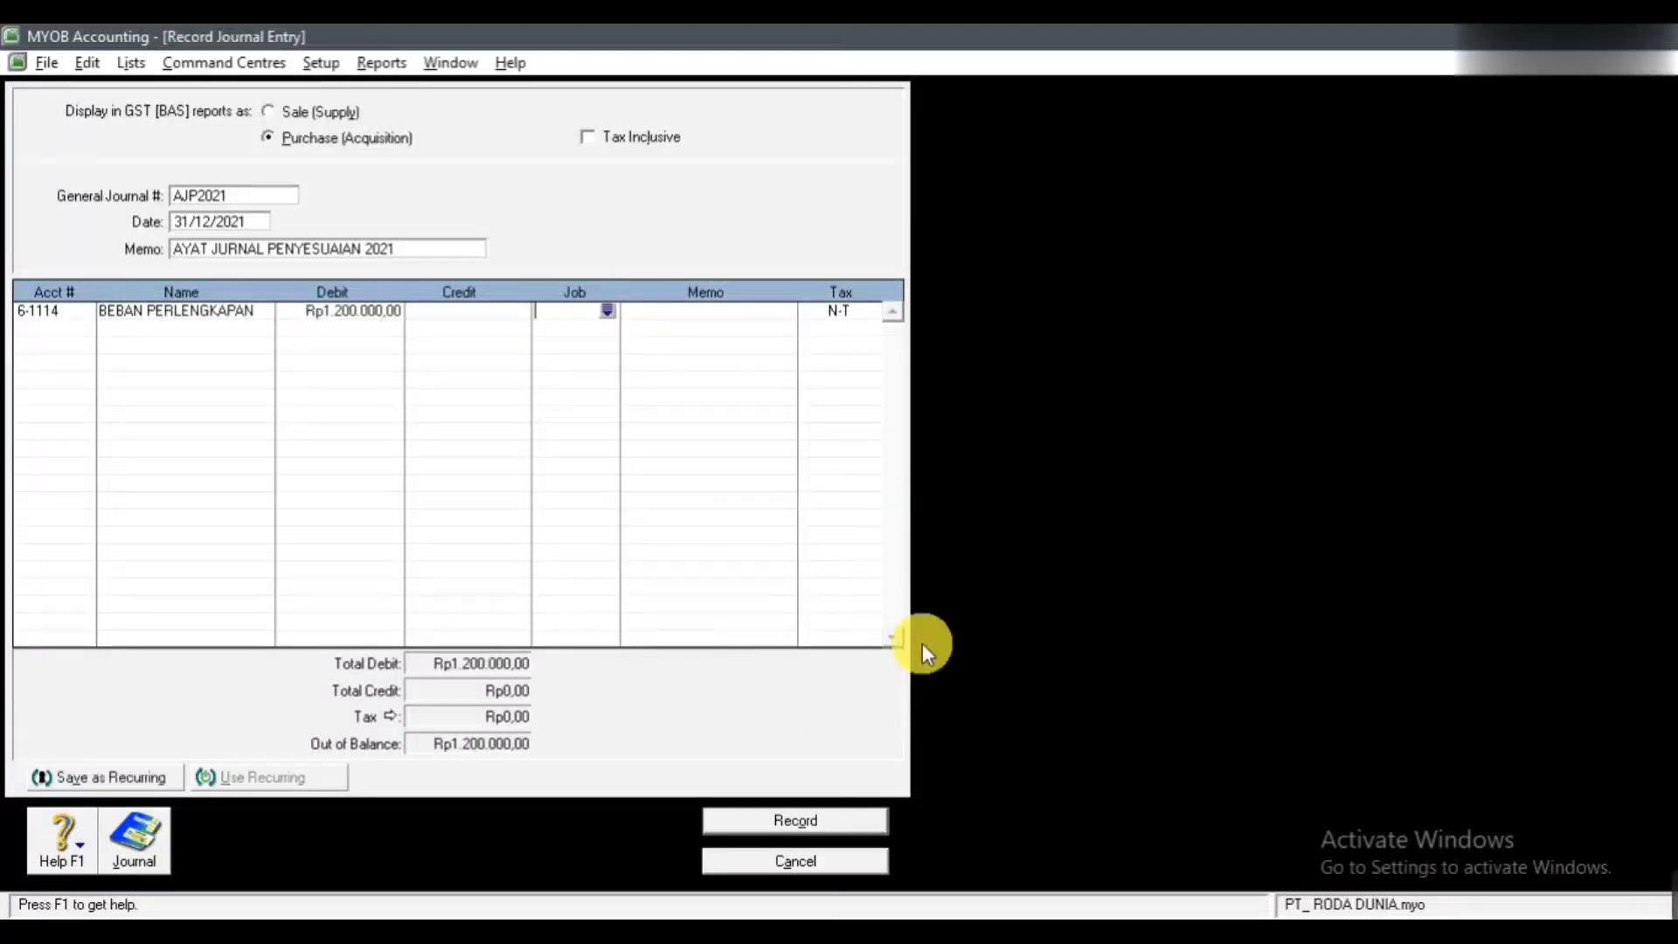
Step: Add a second journal line crediting account 1-1105 PERLENGKAPAN with Rp1.200.000
left_click(61, 316)
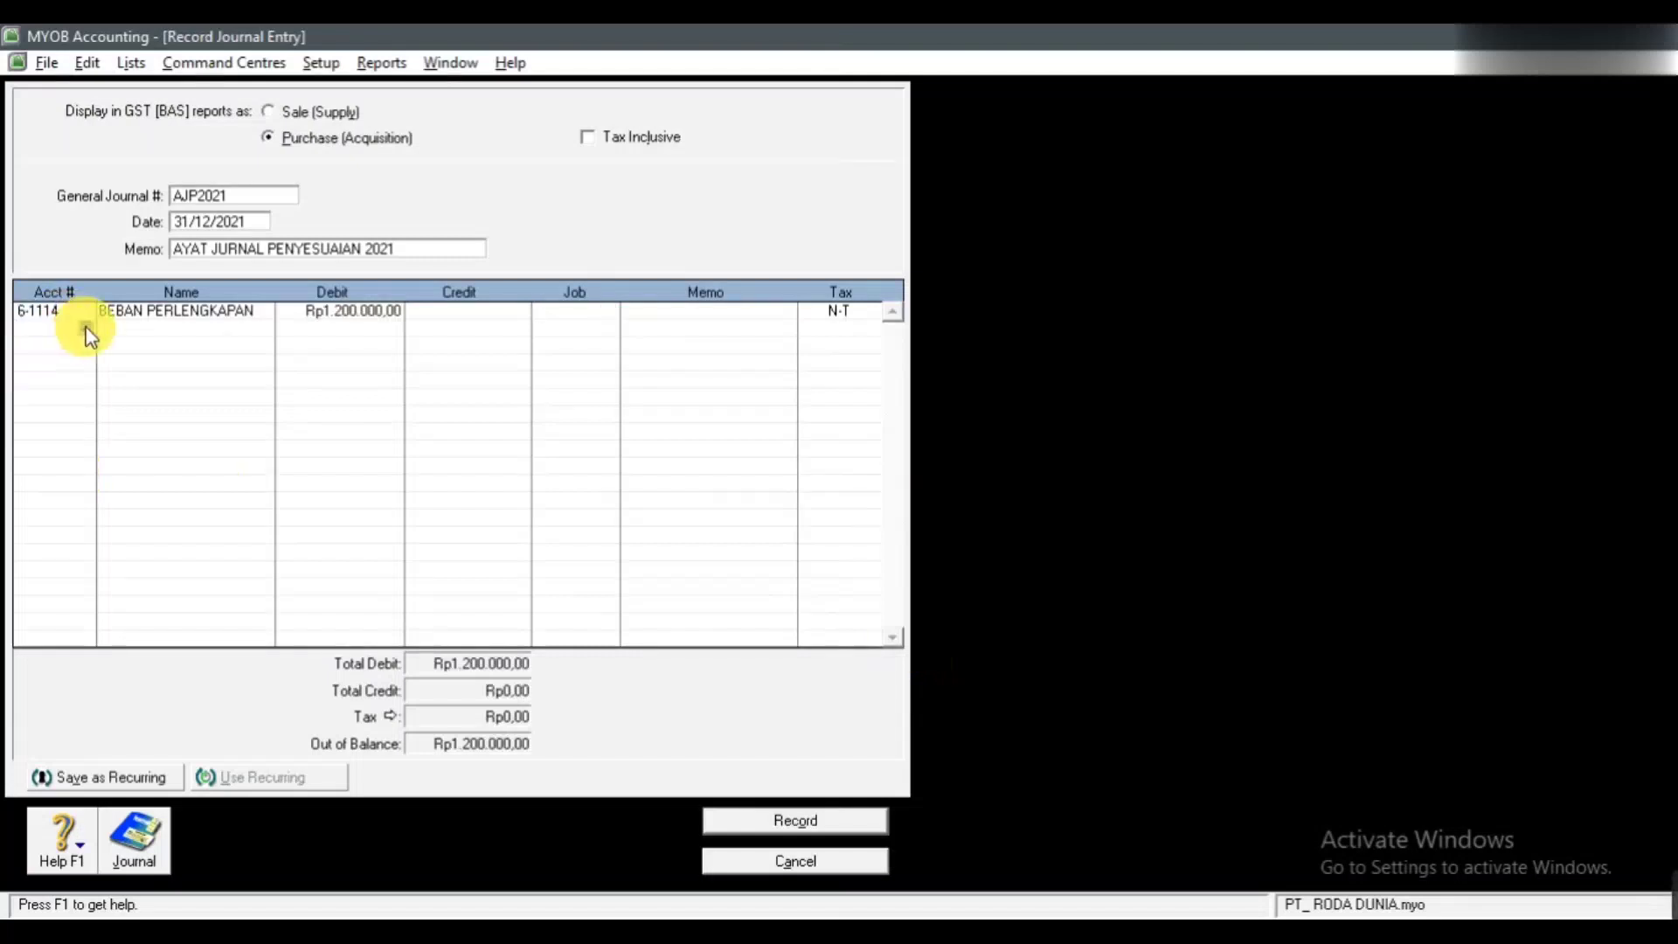
left_click(84, 328)
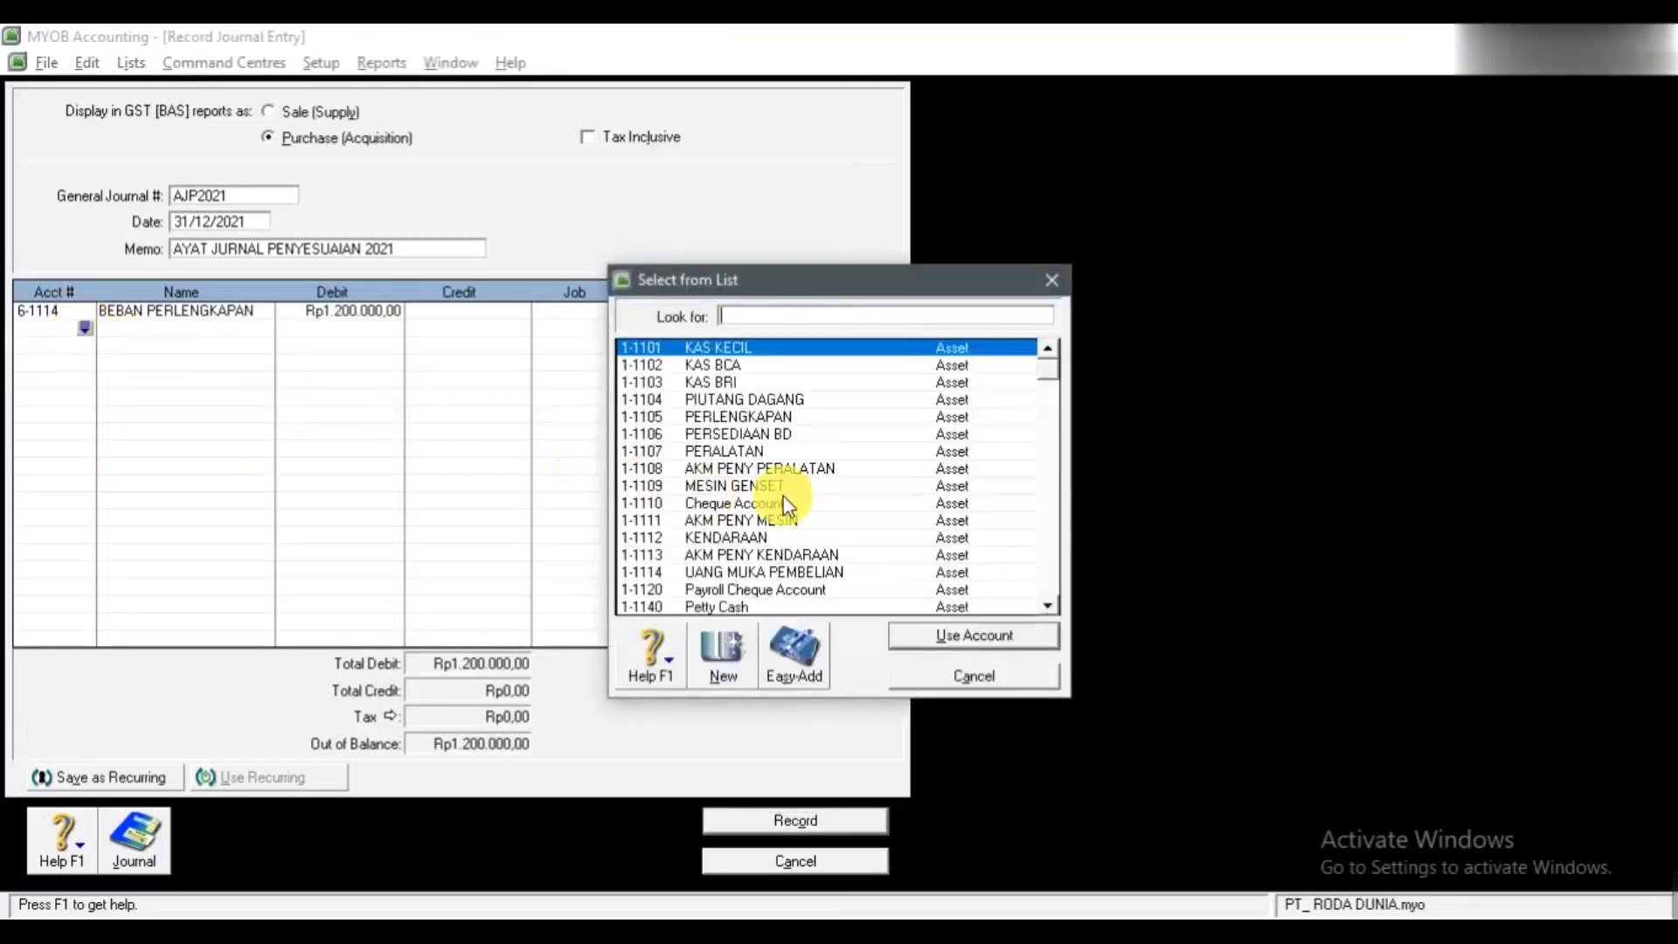
type("1-1105")
left_click(917, 631)
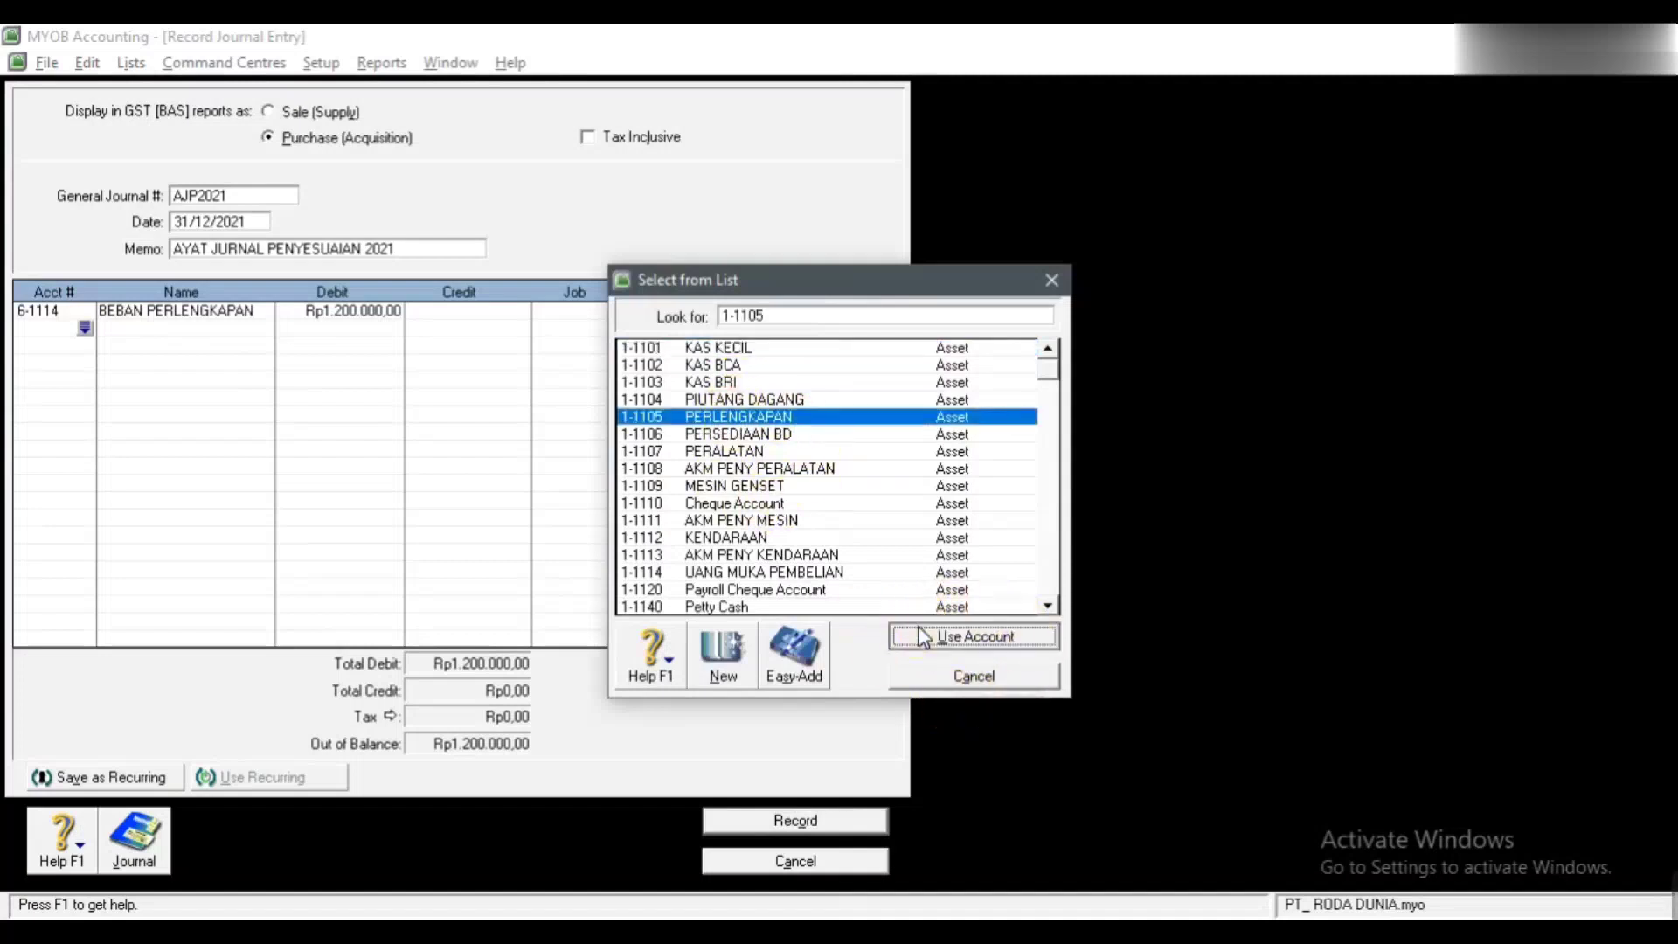
key("Tab")
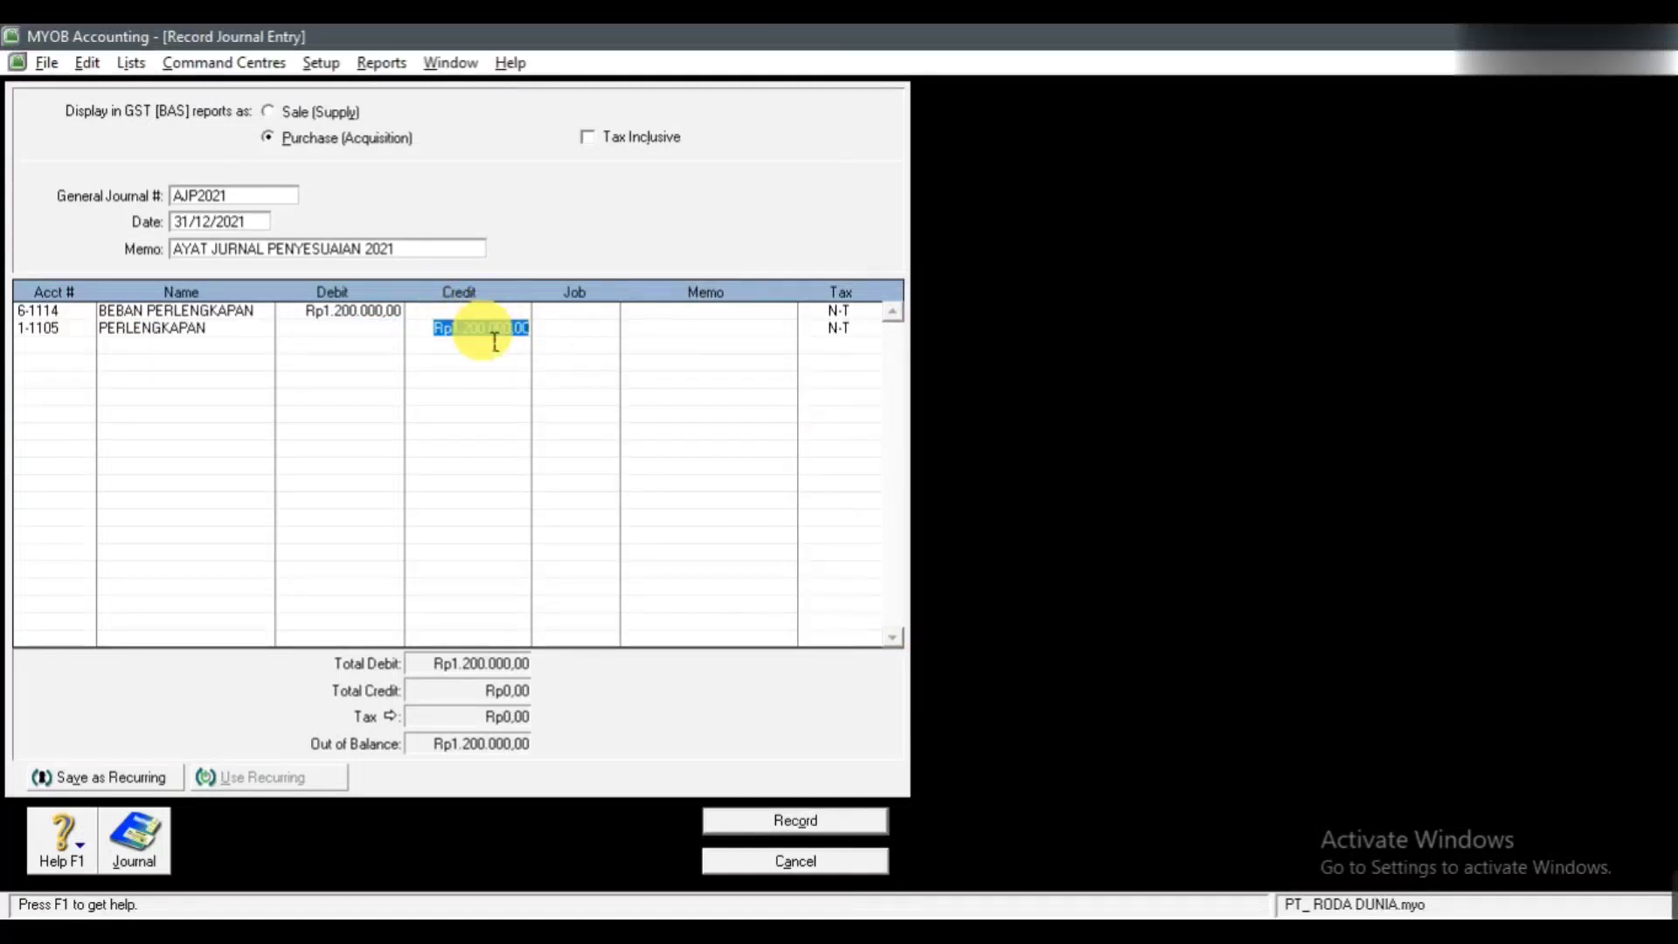
Step: Check the equipment depreciation on the slide and add a journal line debiting account 6-1115, equipment depreciation expense, with Rp1.200.000
key("alt+Tab")
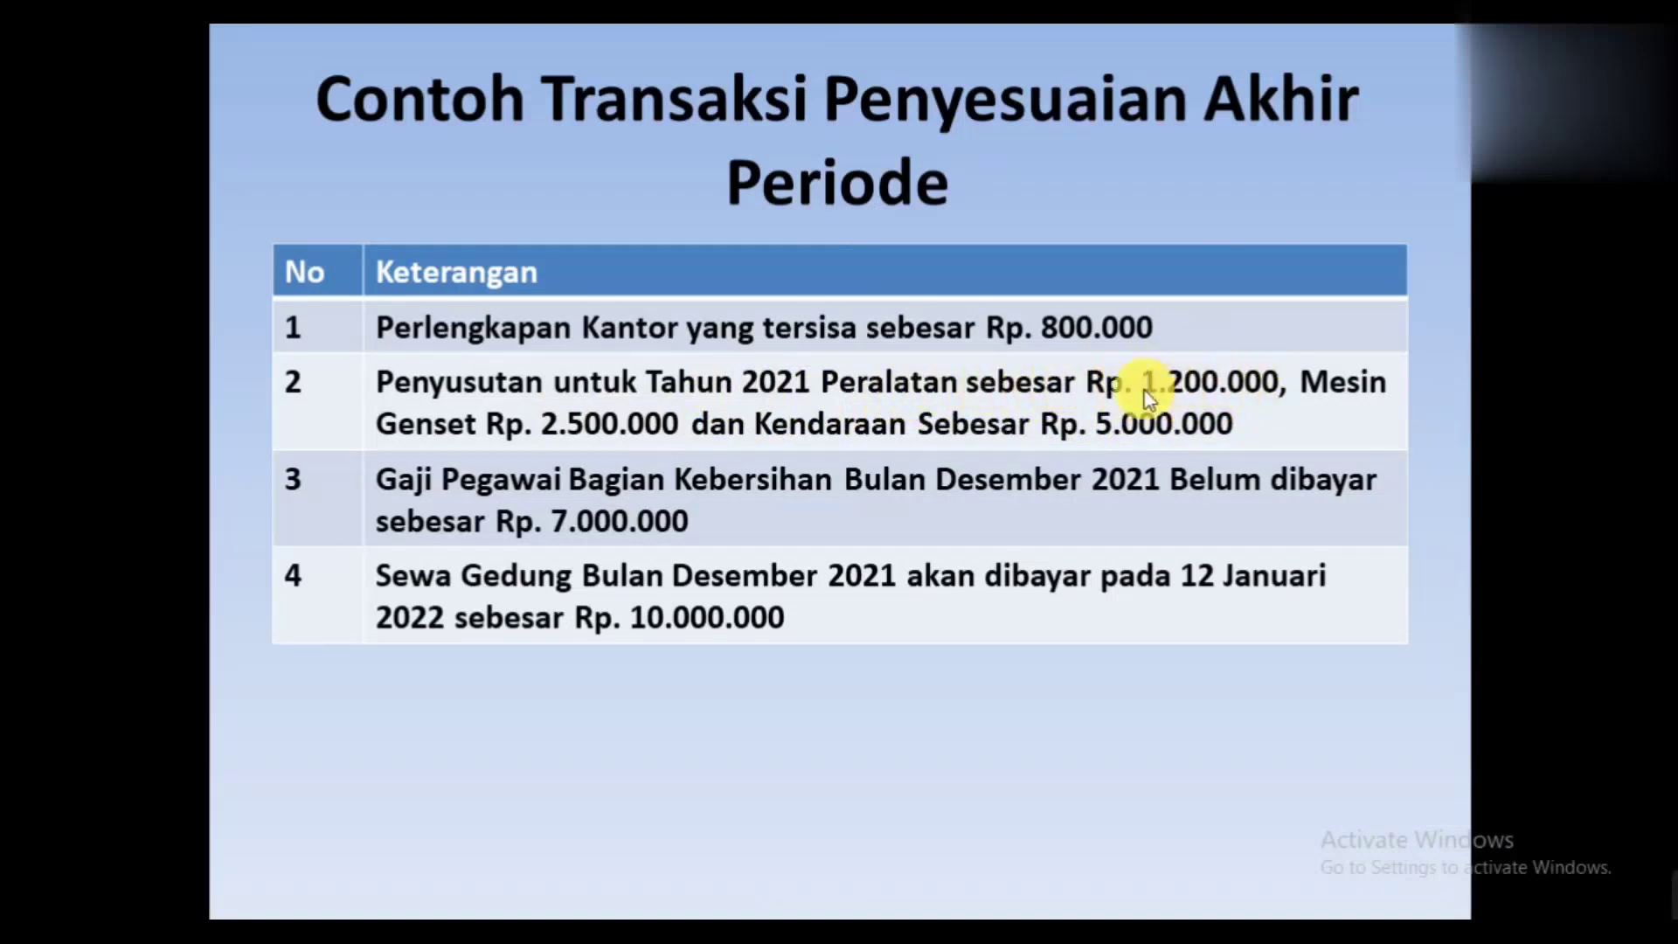
key("alt+Tab")
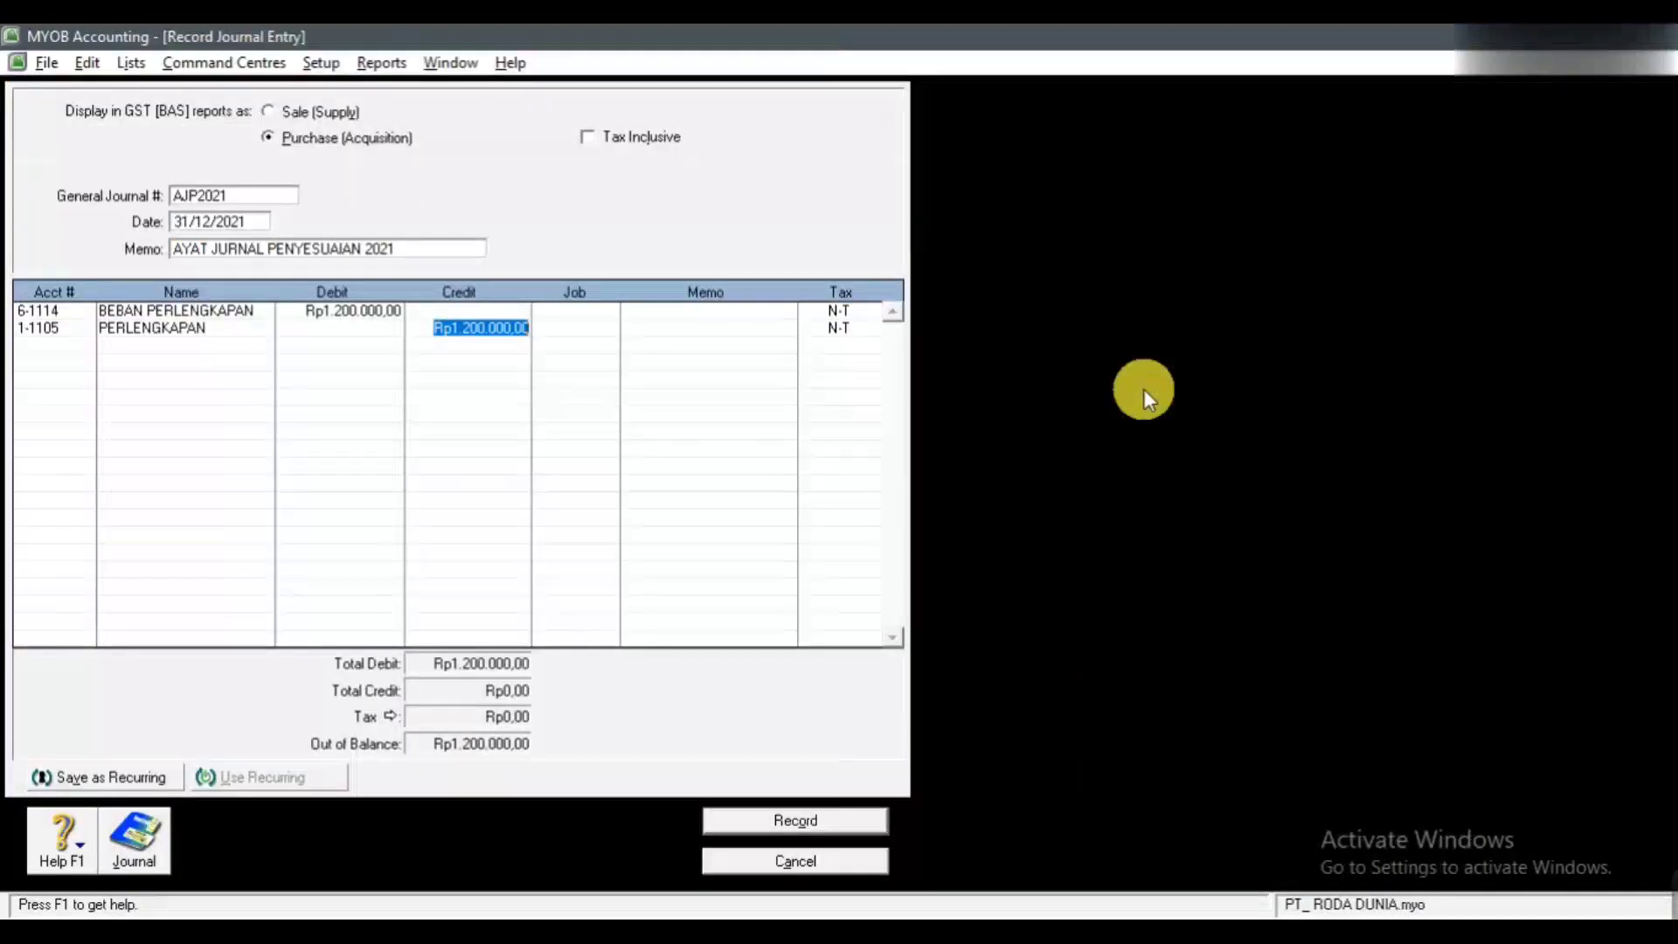
left_click(84, 346)
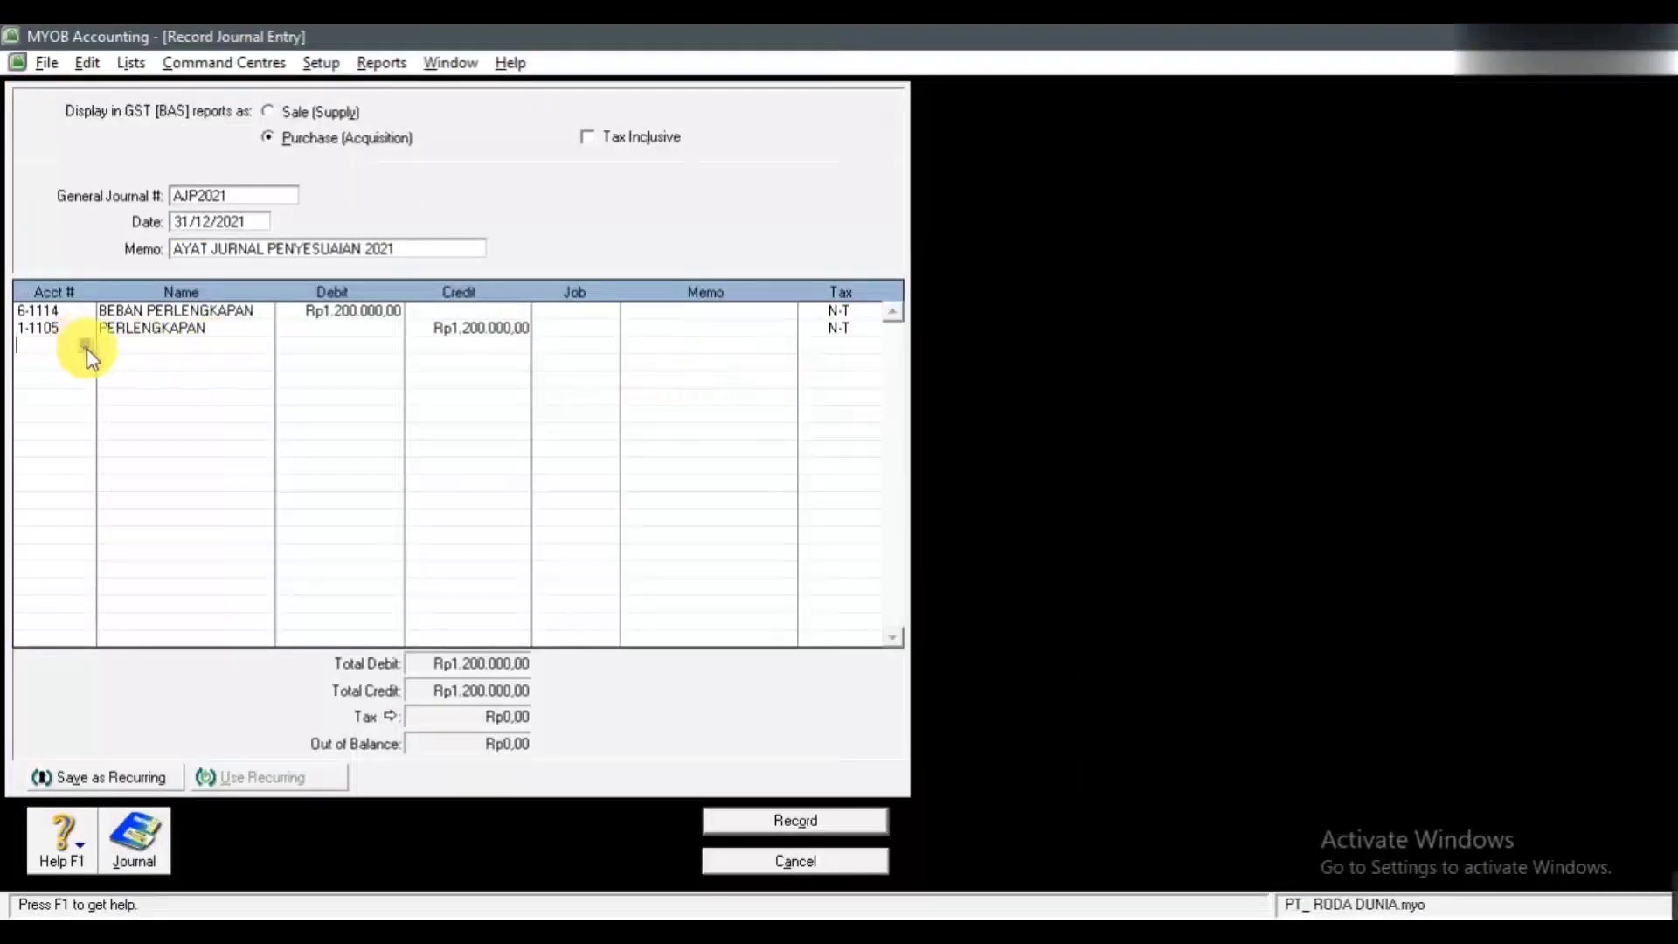
left_click(86, 349)
left_click(710, 468)
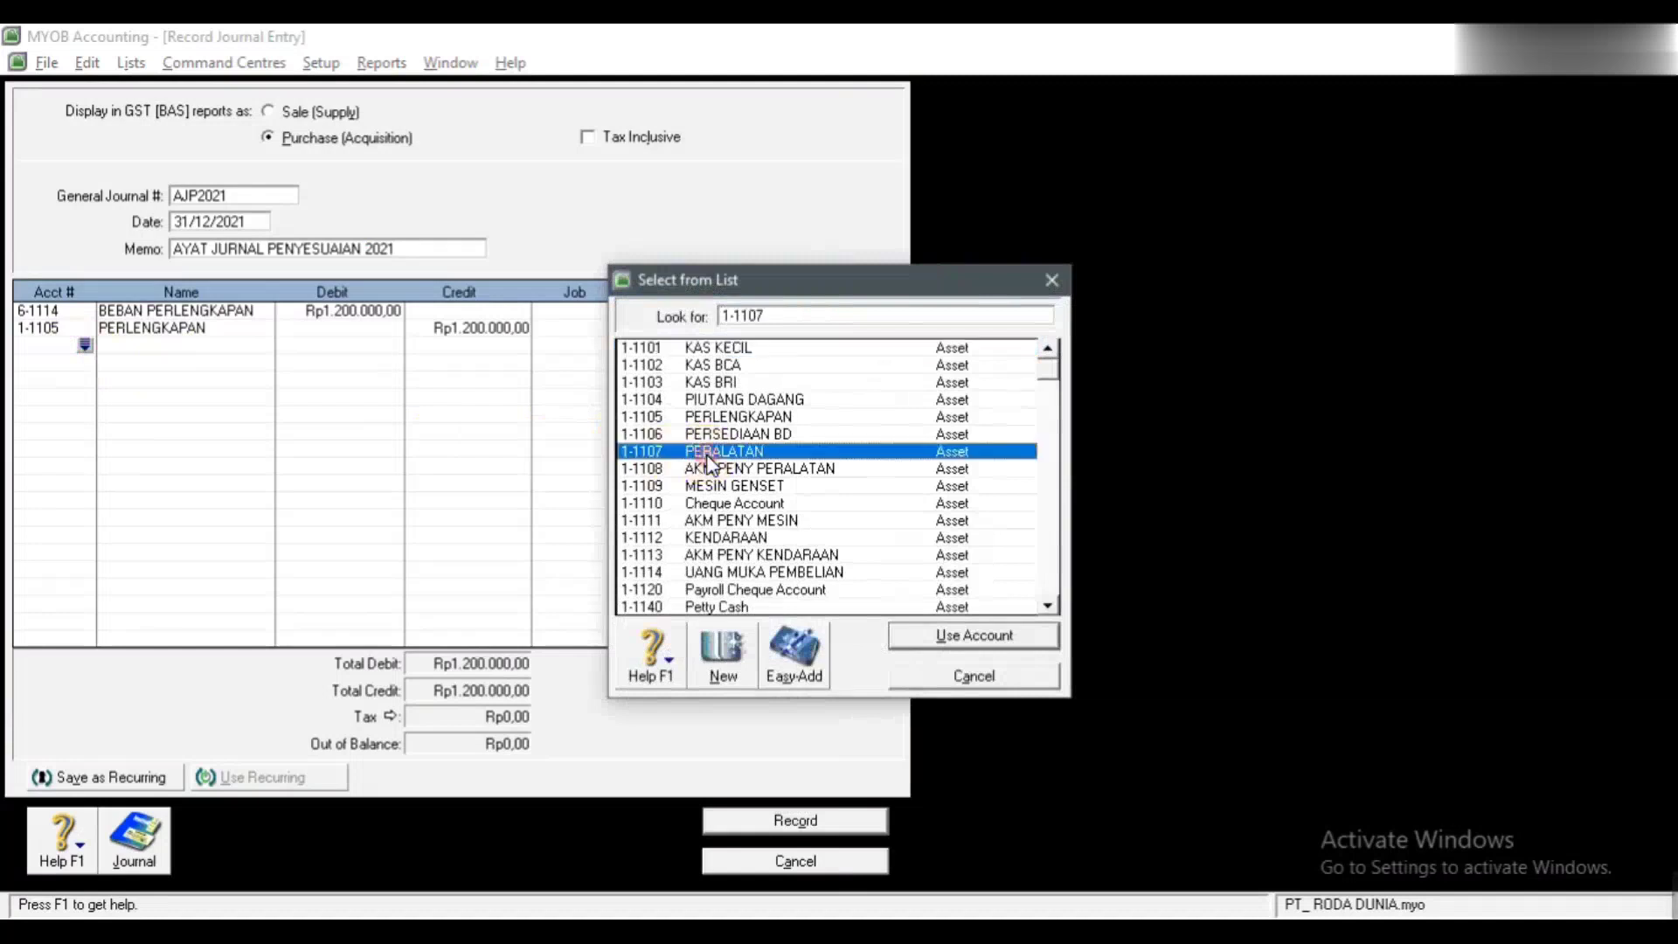
key("Down")
key("Down")
key("Down")
key("Down")
key("Down")
key("Down")
key("Down")
key("Down")
key("Down")
key("Down")
key("Down")
key("Down")
key("Down")
key("Down")
key("Down")
key("Down")
key("Down")
key("Down")
key("Down")
key("Down")
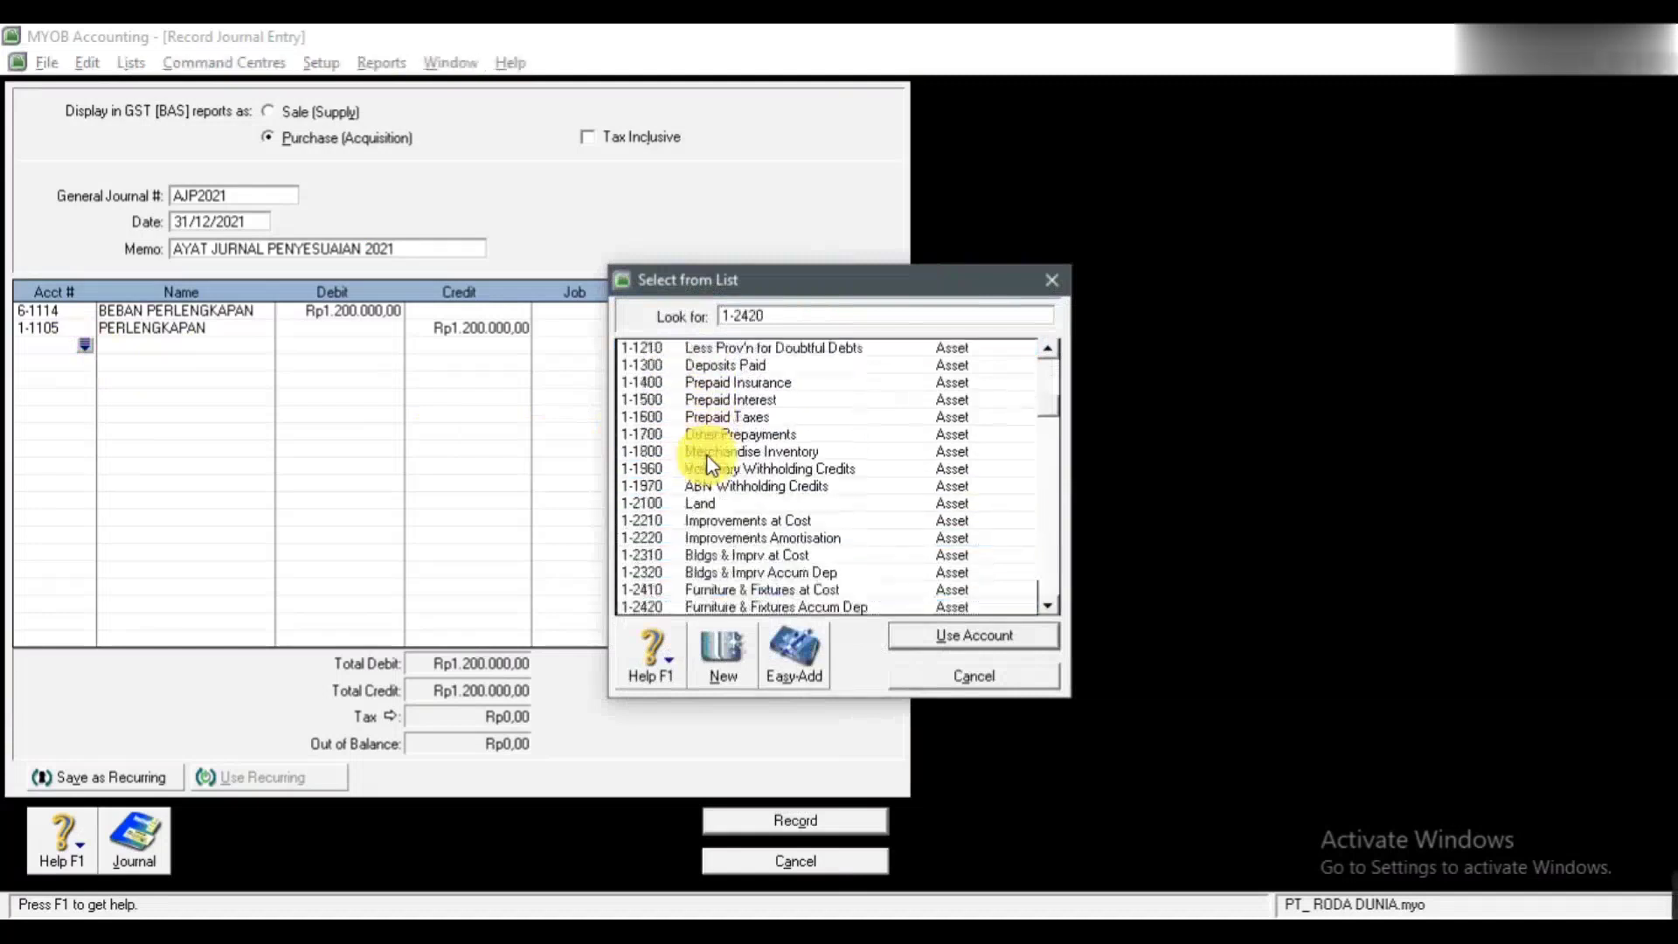
key("Down")
key("Down")
key("Down")
key("Down")
key("Down")
key("Down")
key("Down")
key("Down")
key("Down")
key("Down")
key("Down")
key("Down")
key("Down")
key("Down")
key("Down")
key("Down")
key("Down")
key("Down")
key("Down")
key("Down")
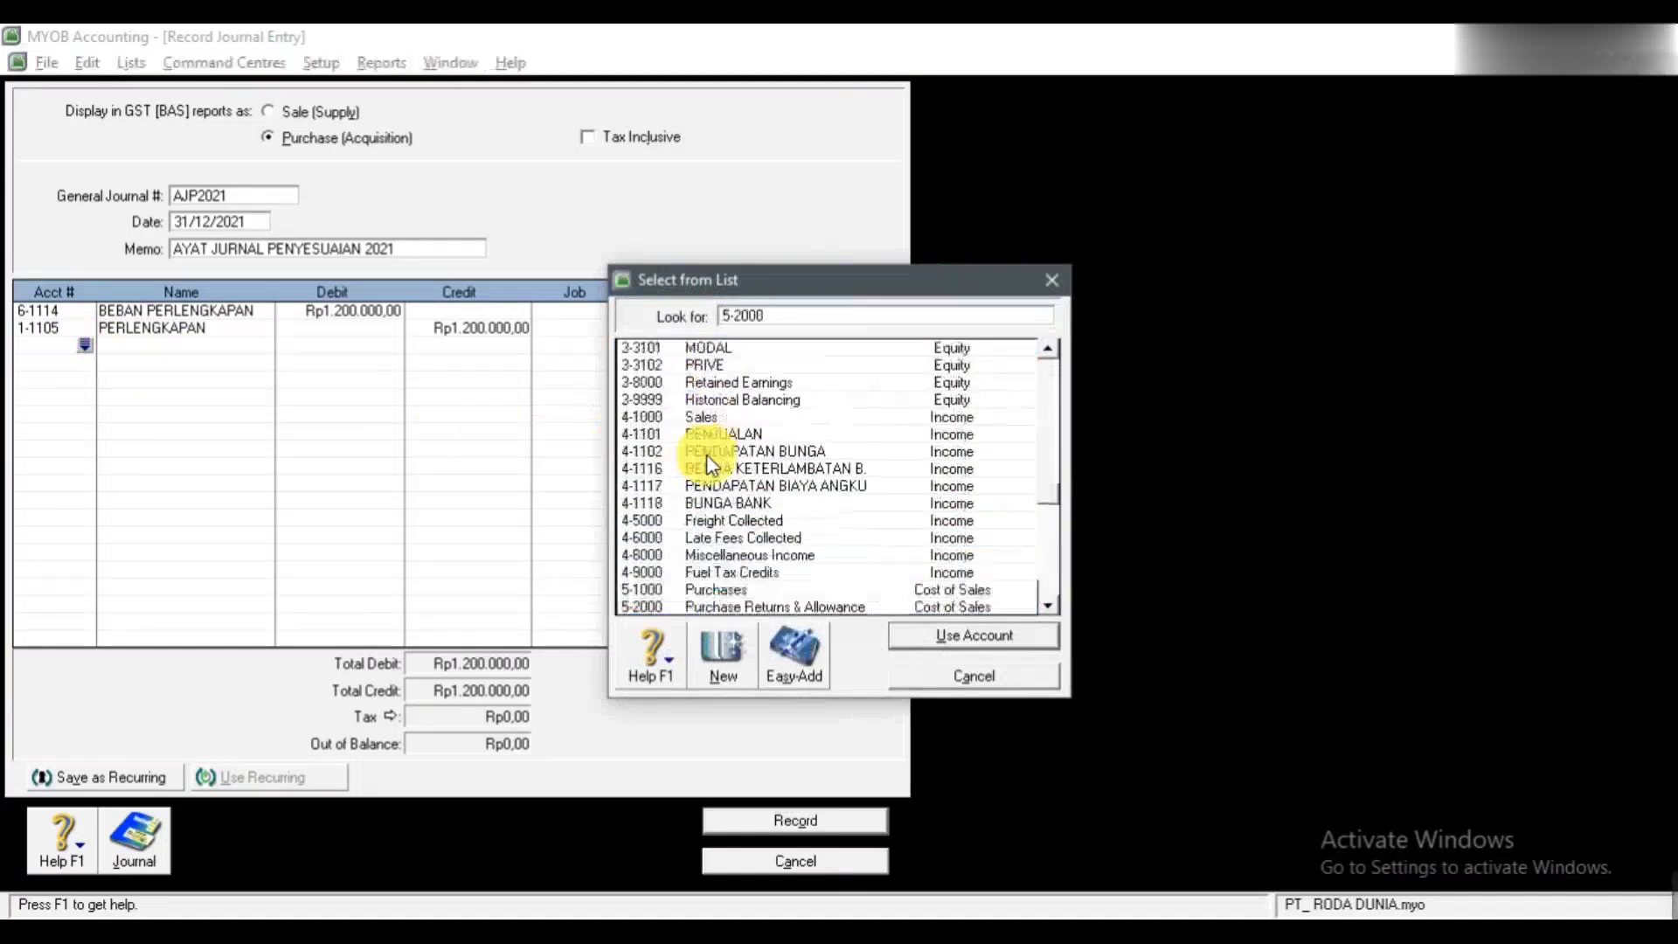
key("Down")
key("Down")
key("Down")
key("Down")
key("Down")
key("Down")
key("Down")
key("Down")
key("Down")
key("Down")
key("Down")
key("Down")
key("Down")
key("Down")
key("Down")
key("Down")
key("Down")
key("Down")
key("Down")
key("Down")
key("Up")
key("Up")
key("Up")
key("Up")
key("Up")
key("Up")
key("Up")
key("Up")
key("Up")
key("Up")
key("Up")
key("Up")
key("Up")
key("Up")
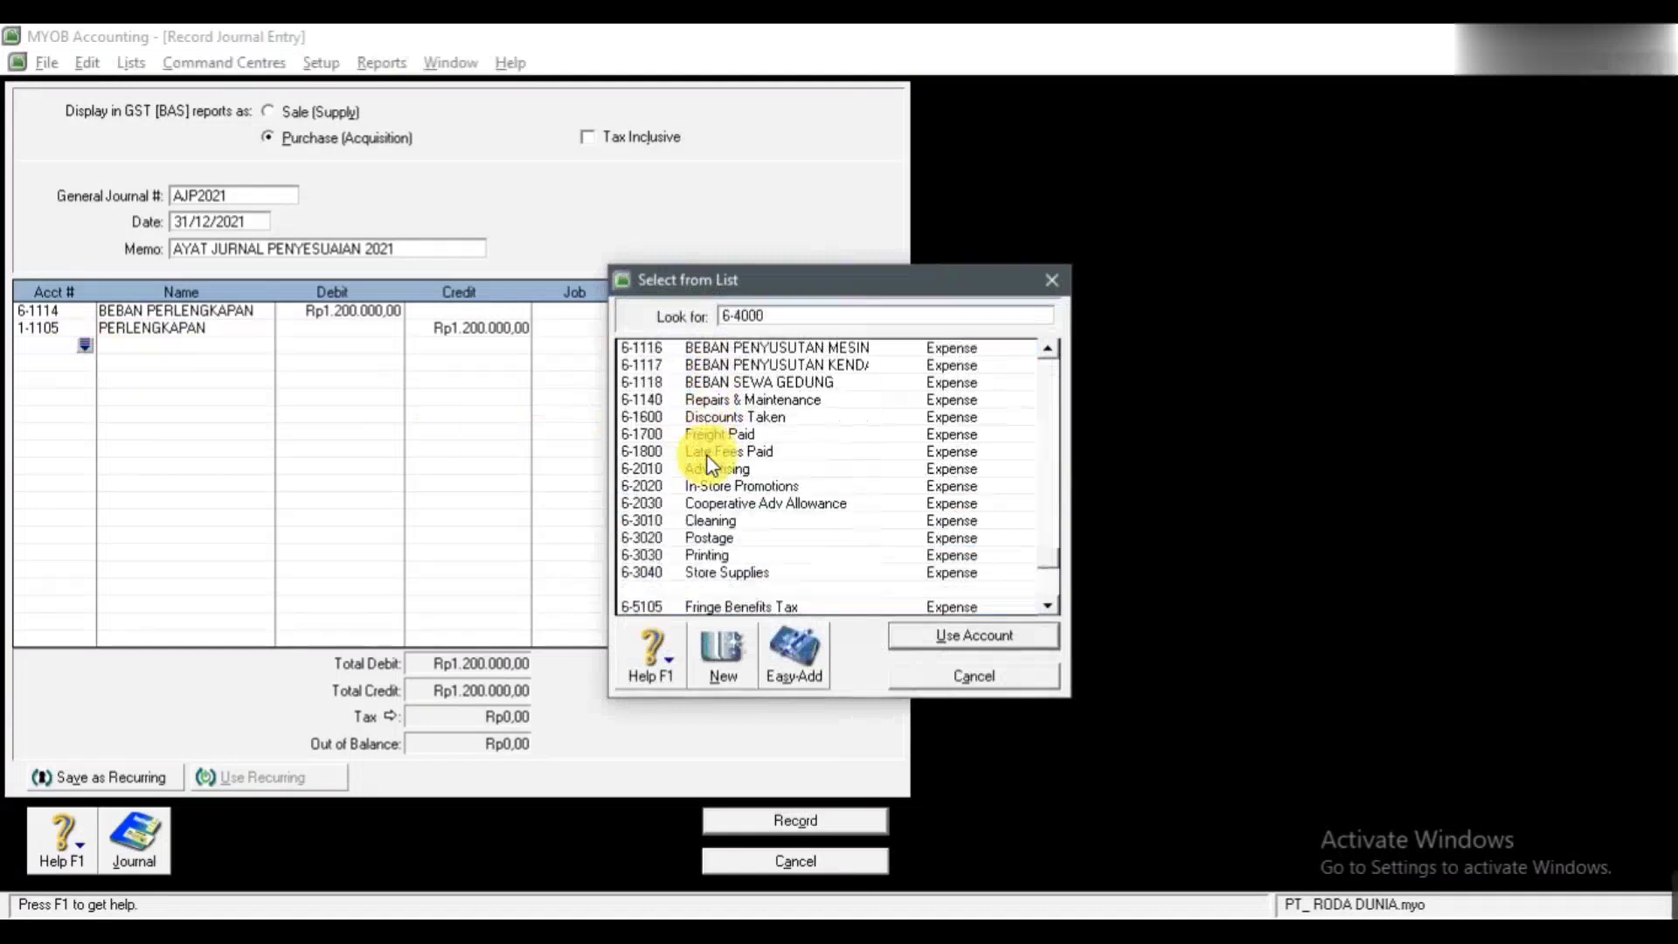
key("Up")
key("Up")
key("Up")
key("Up")
key("Up")
key("Up")
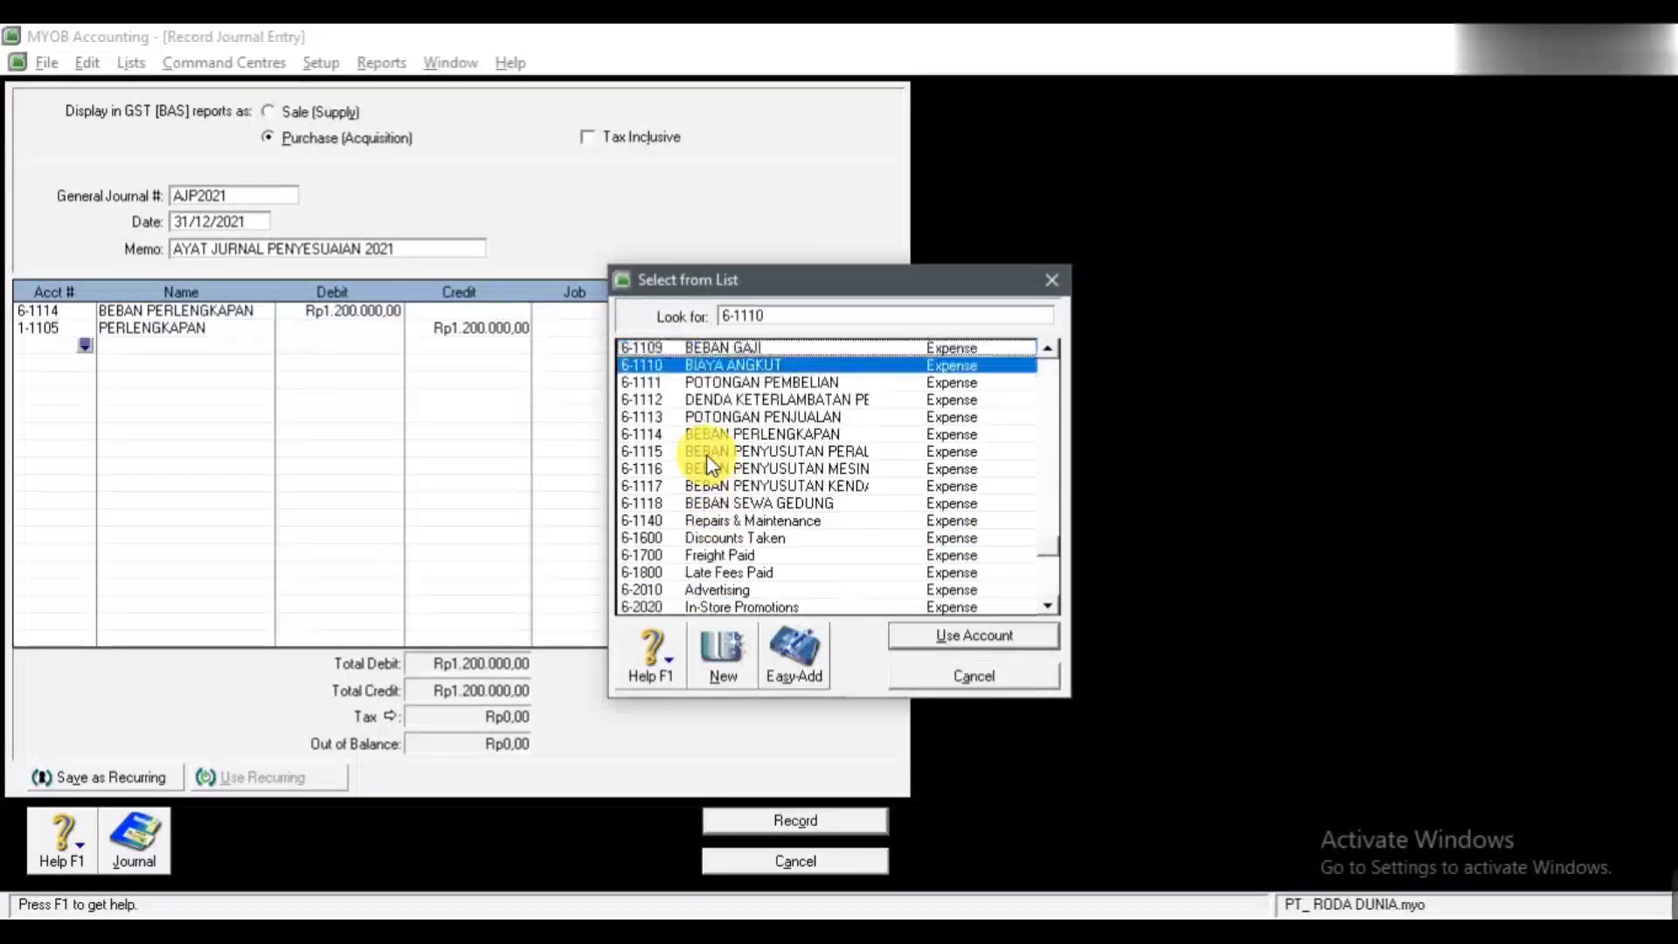
key("Down")
key("Down")
key("Down")
key("Down")
key("Down")
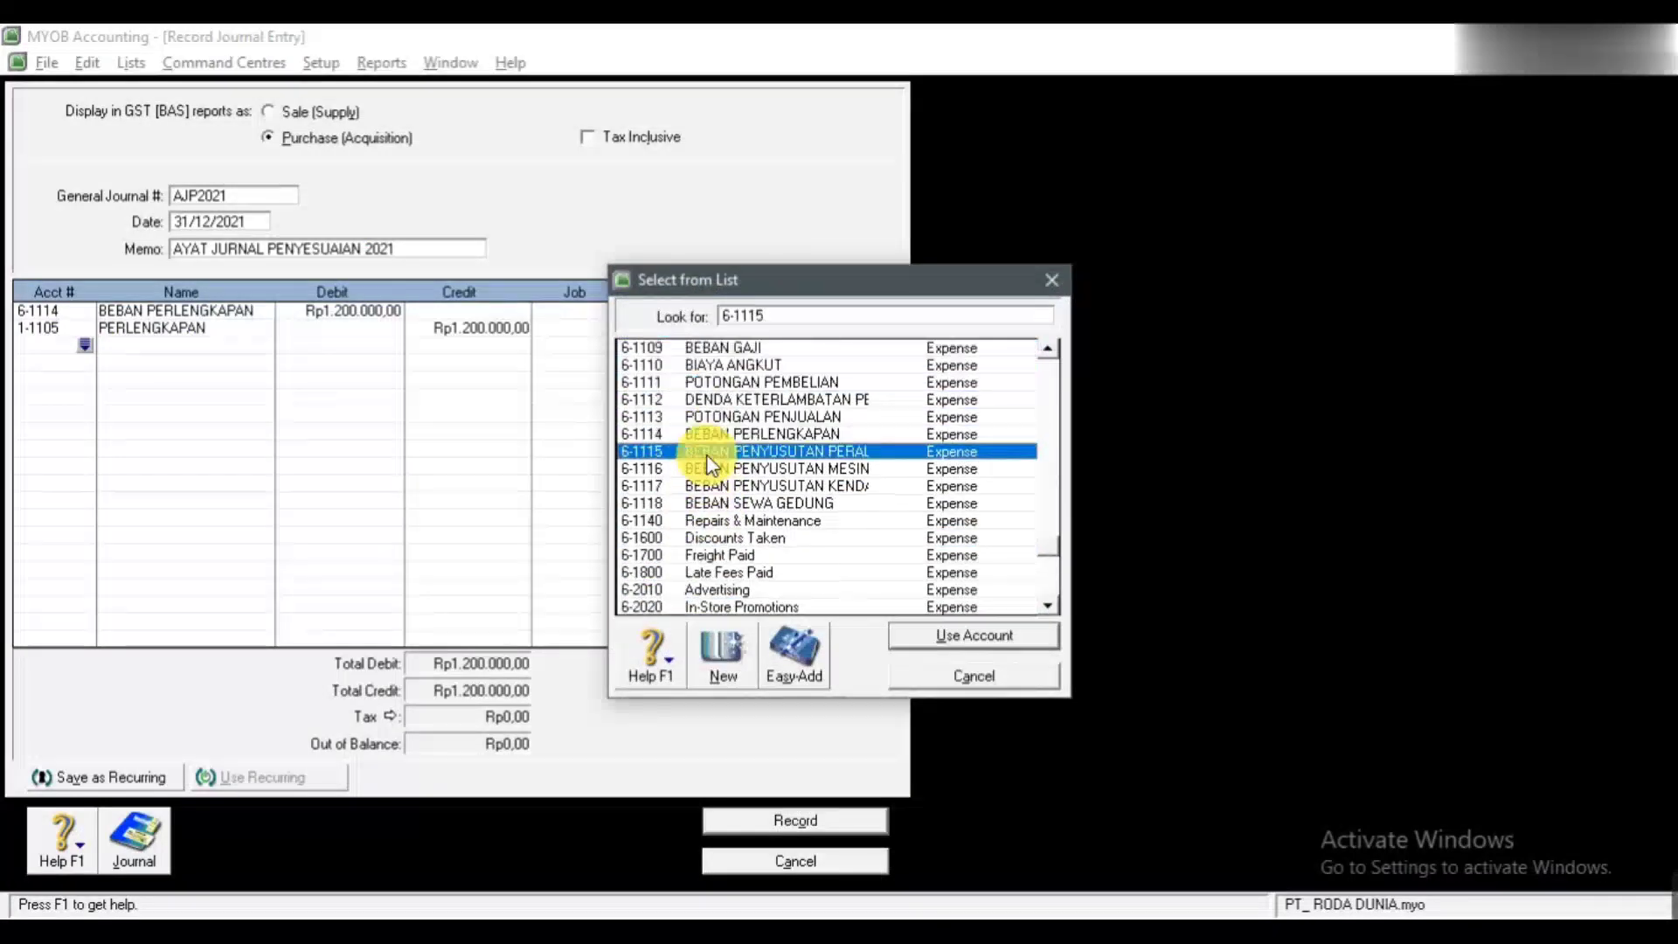
left_click(970, 638)
type("1.200.000")
key("Tab")
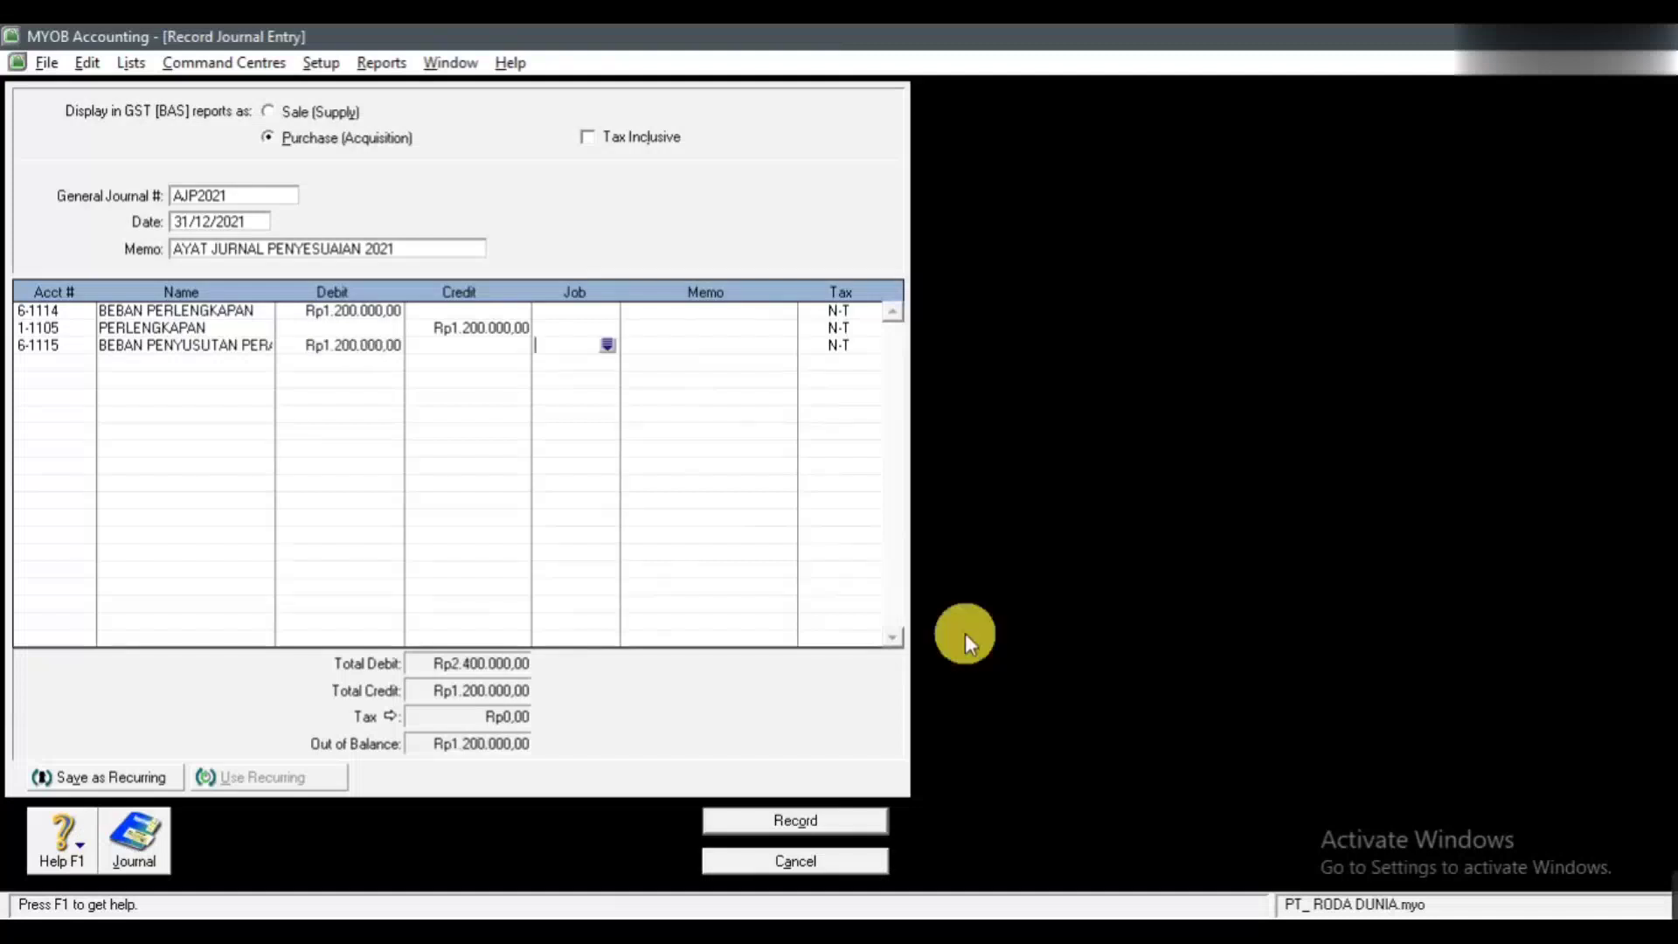
Step: Add a journal line crediting account 1-1108 AKM PENY PERALATAN with Rp1.200.000
left_click(77, 366)
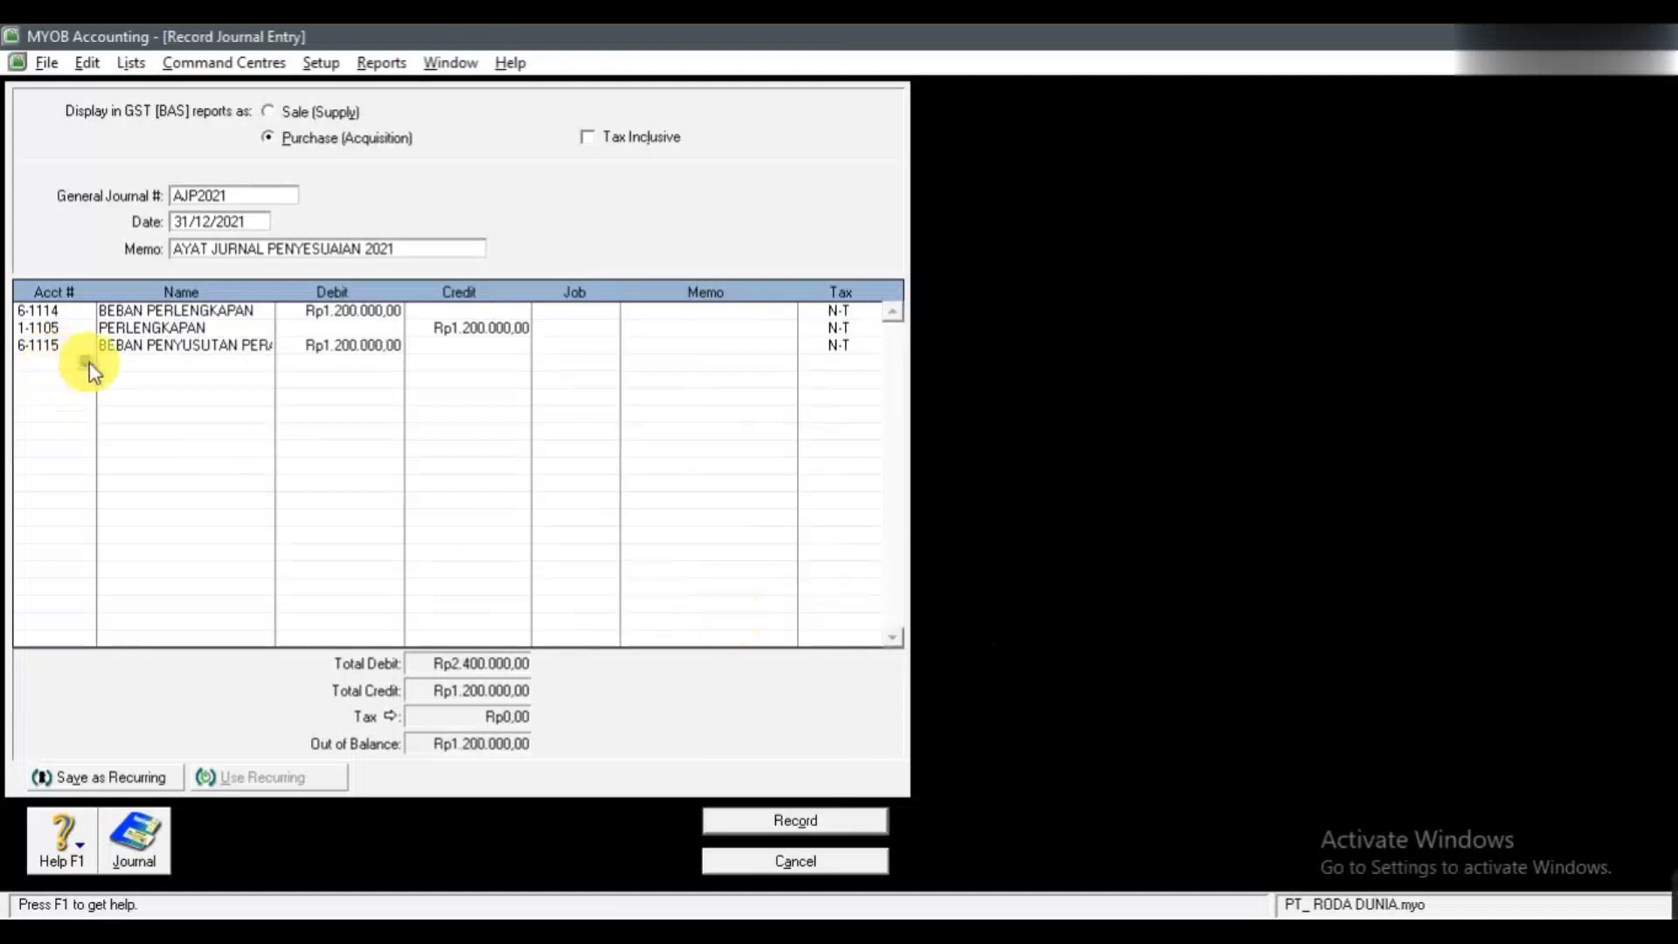
left_click(86, 362)
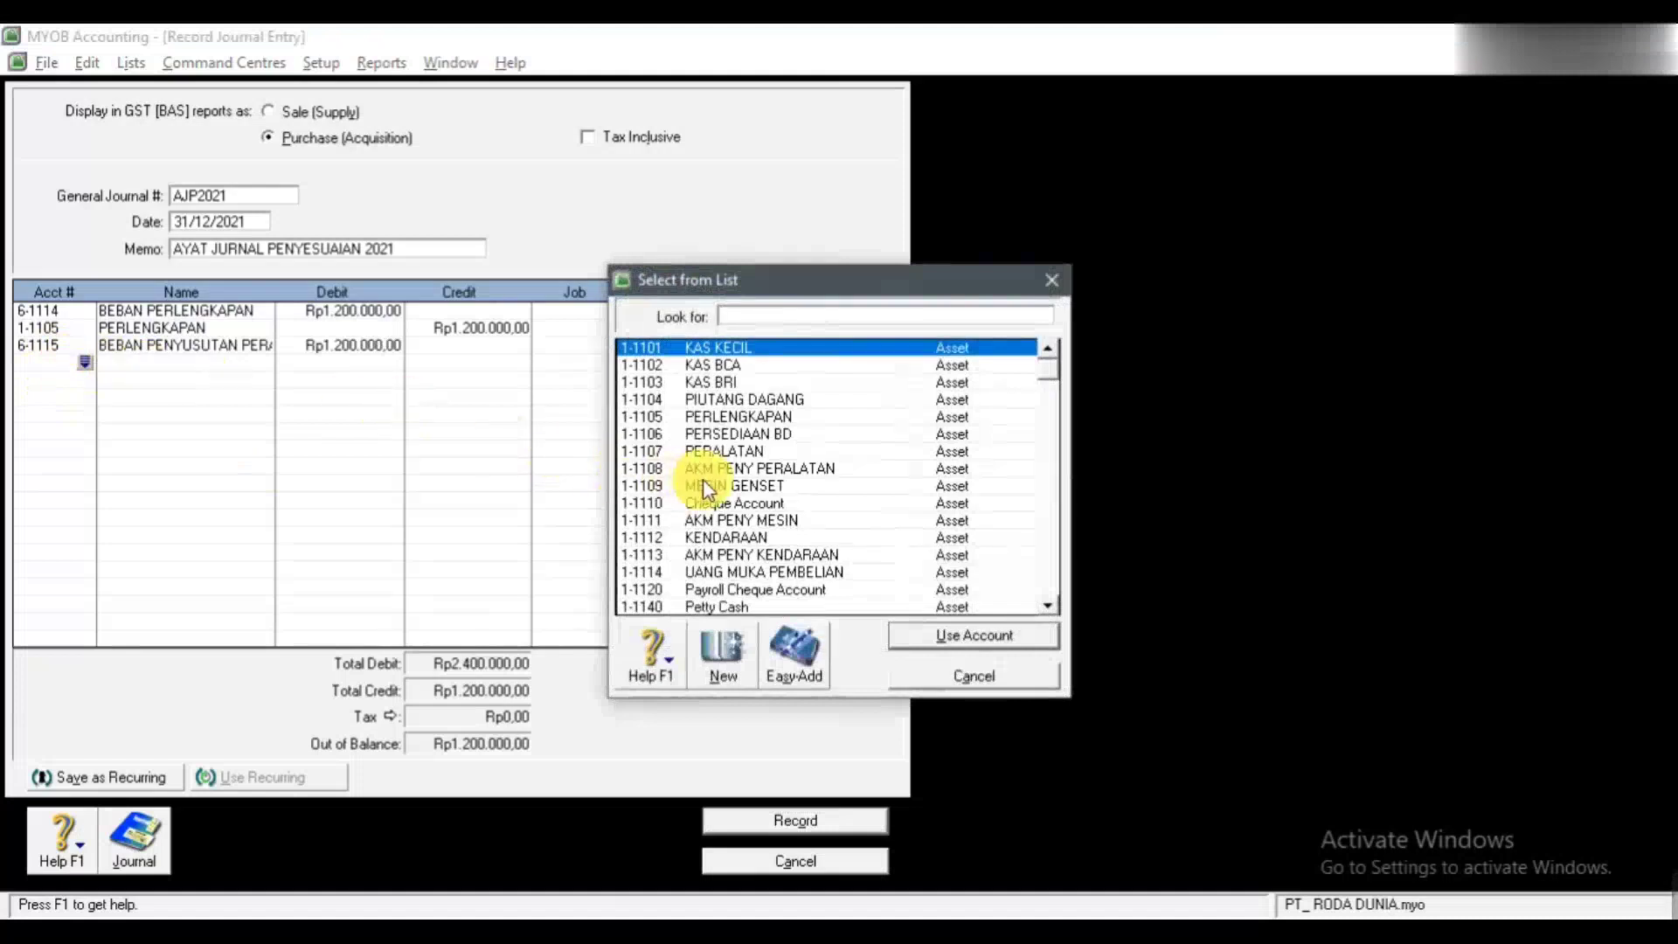
left_click(753, 469)
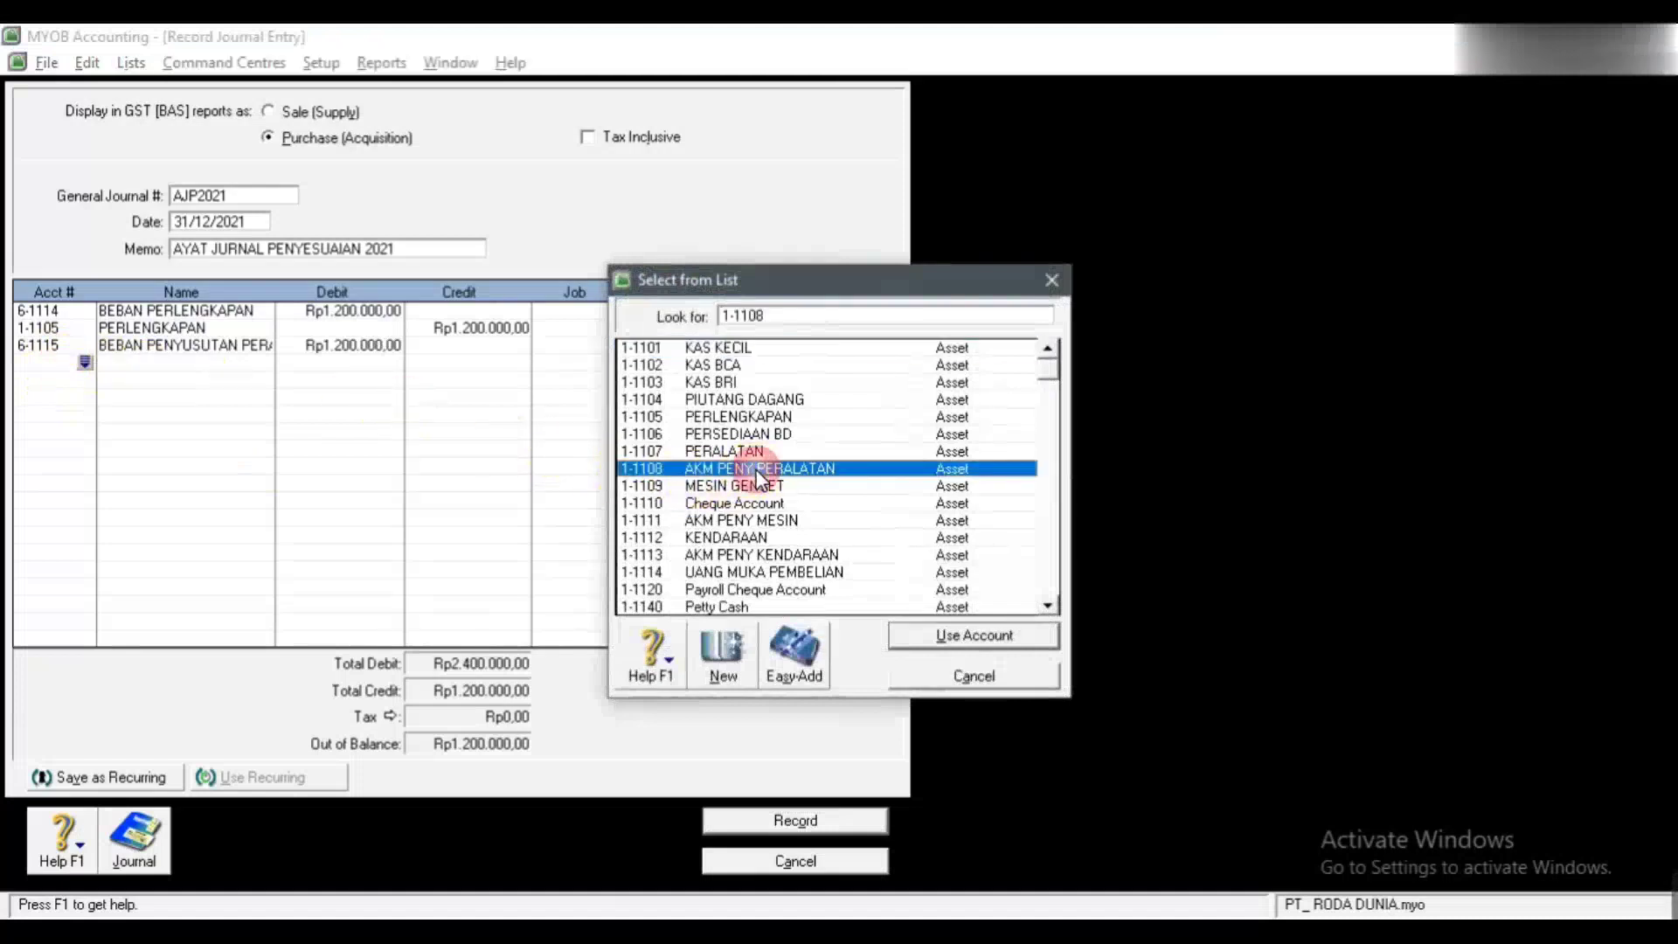
left_click(944, 638)
key("Tab")
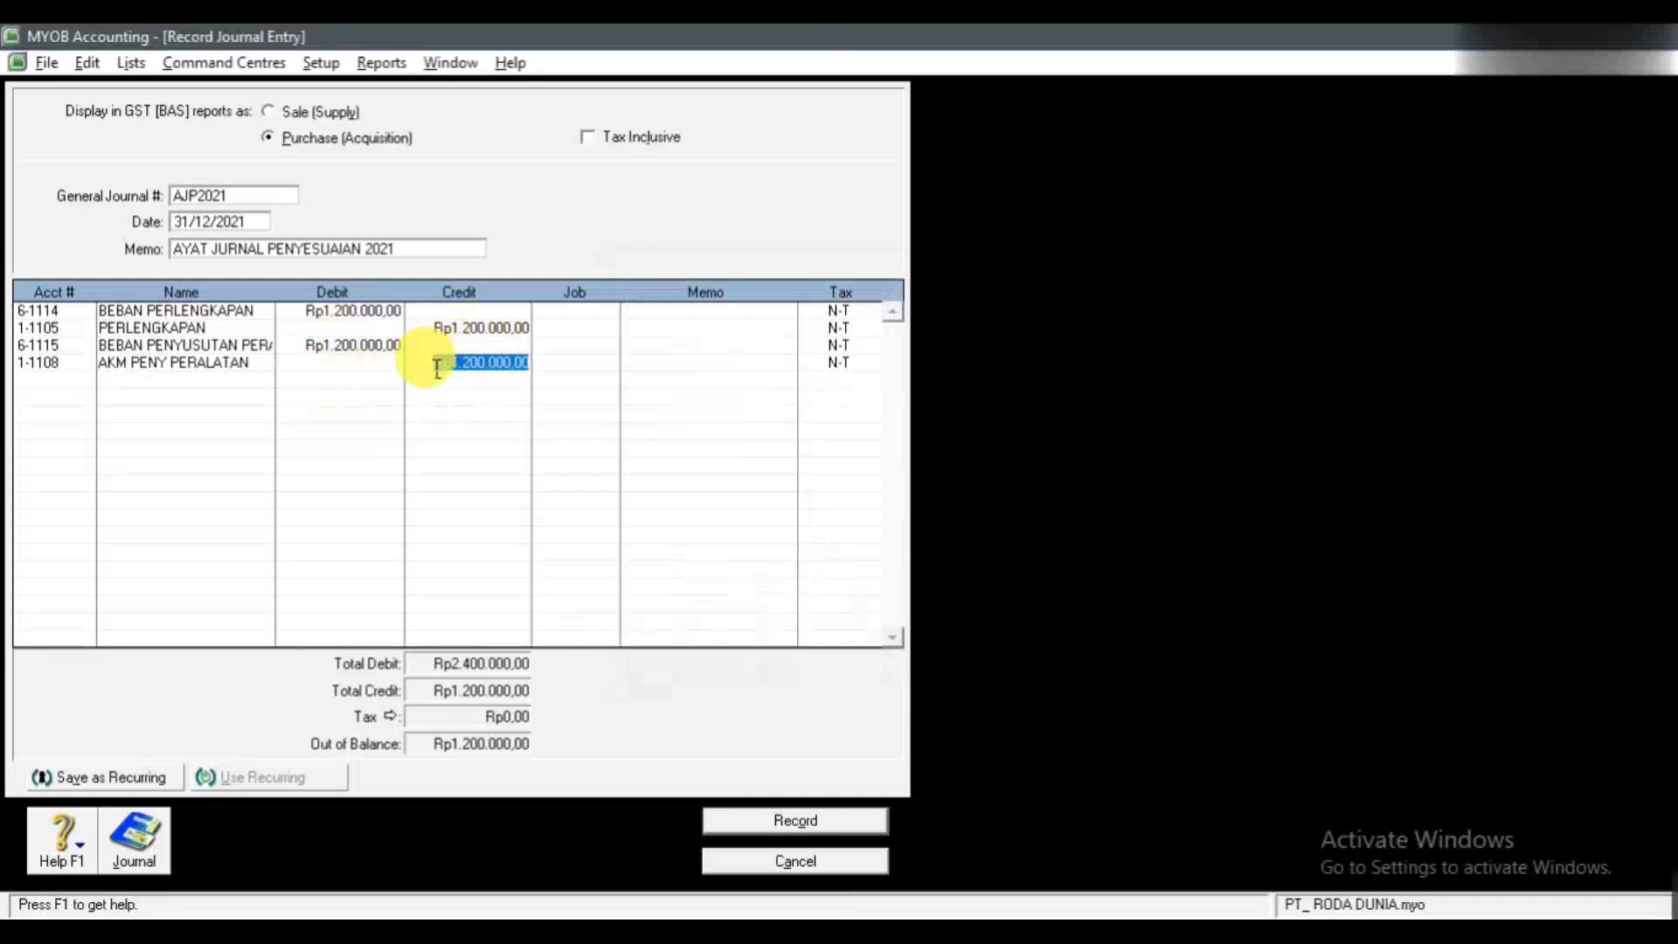
Step: Check the genset machine depreciation on the slide and add a journal line debiting account 6-1116, machine depreciation expense, with Rp2.500.000
key("alt+Tab")
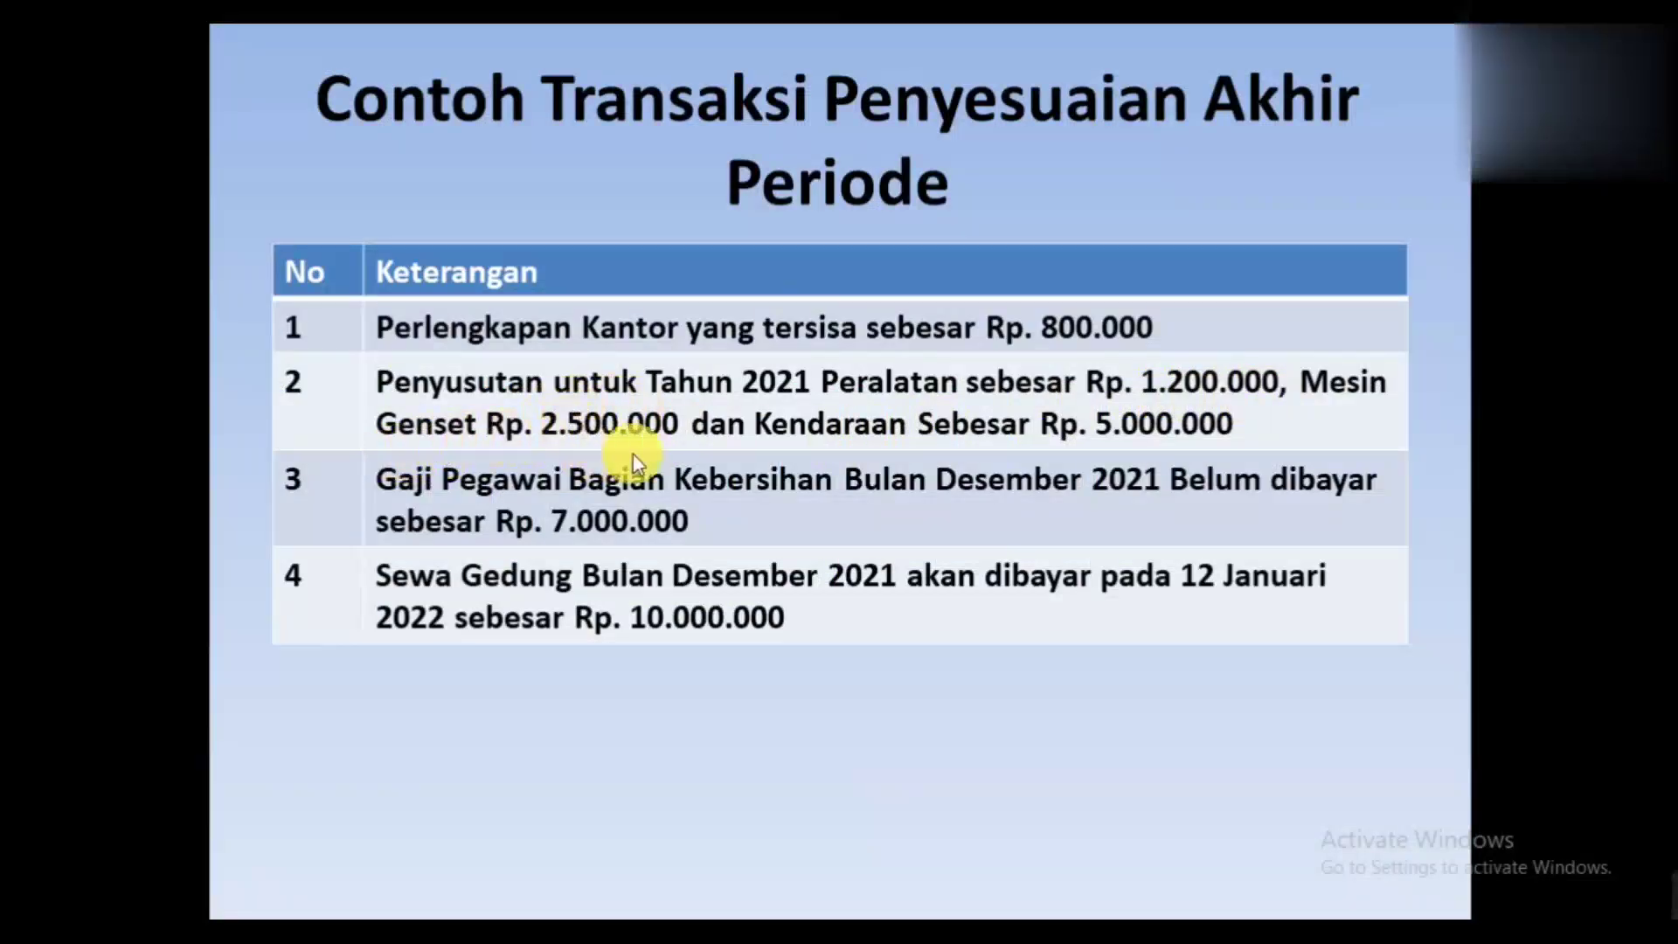
key("alt+Tab")
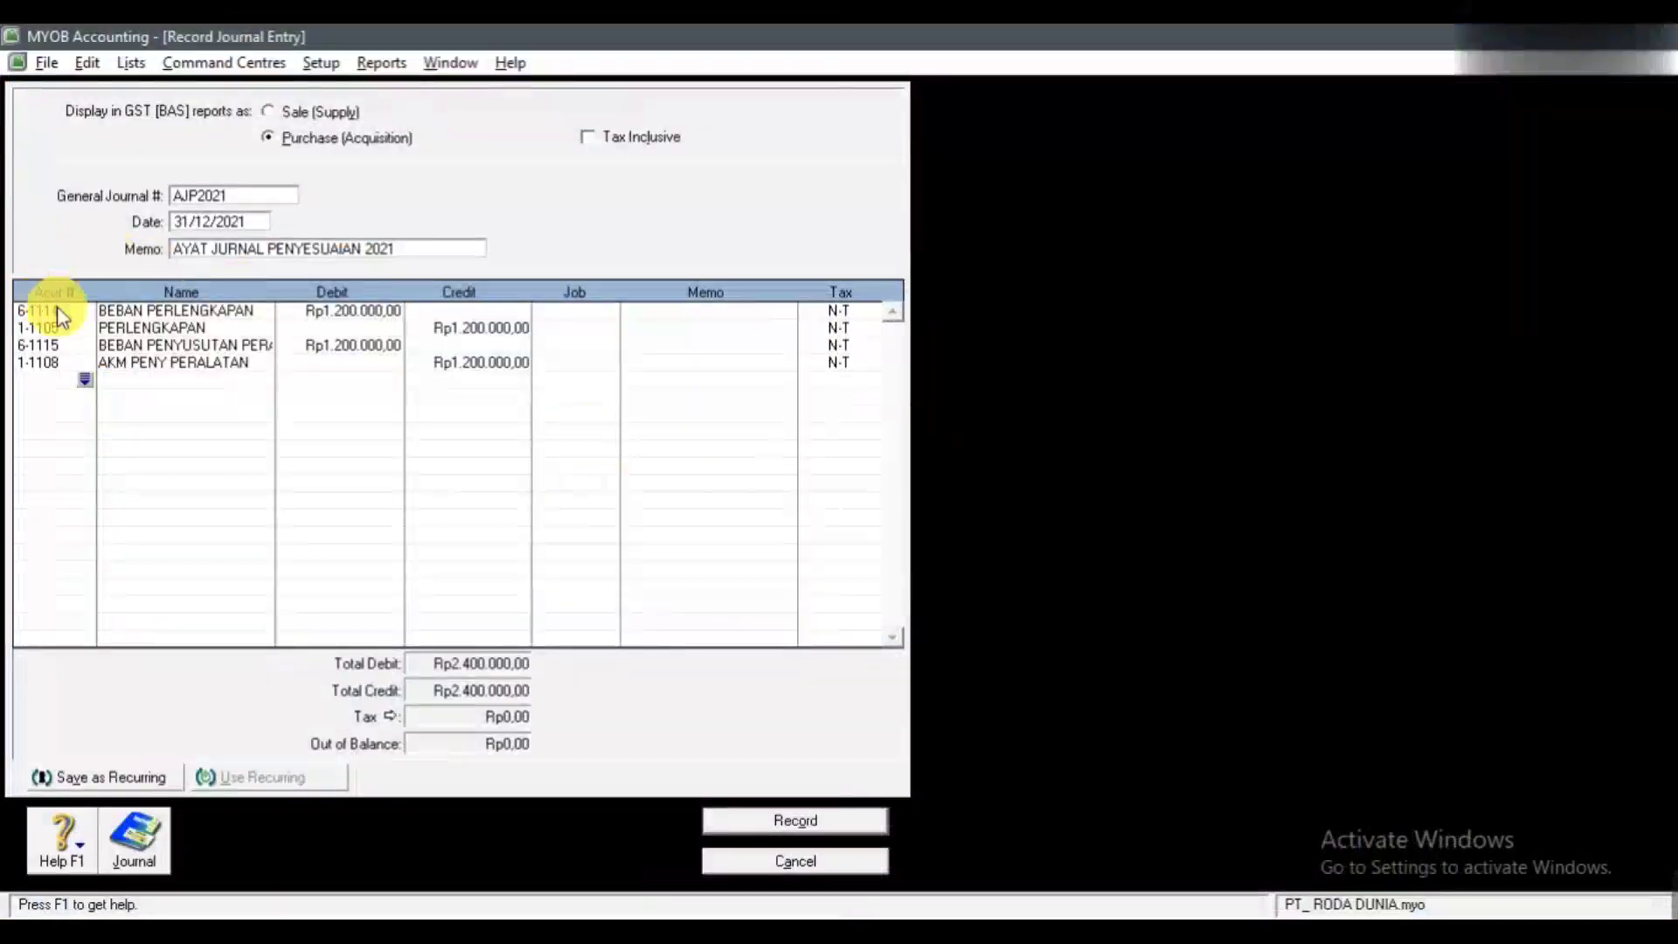
left_click(88, 382)
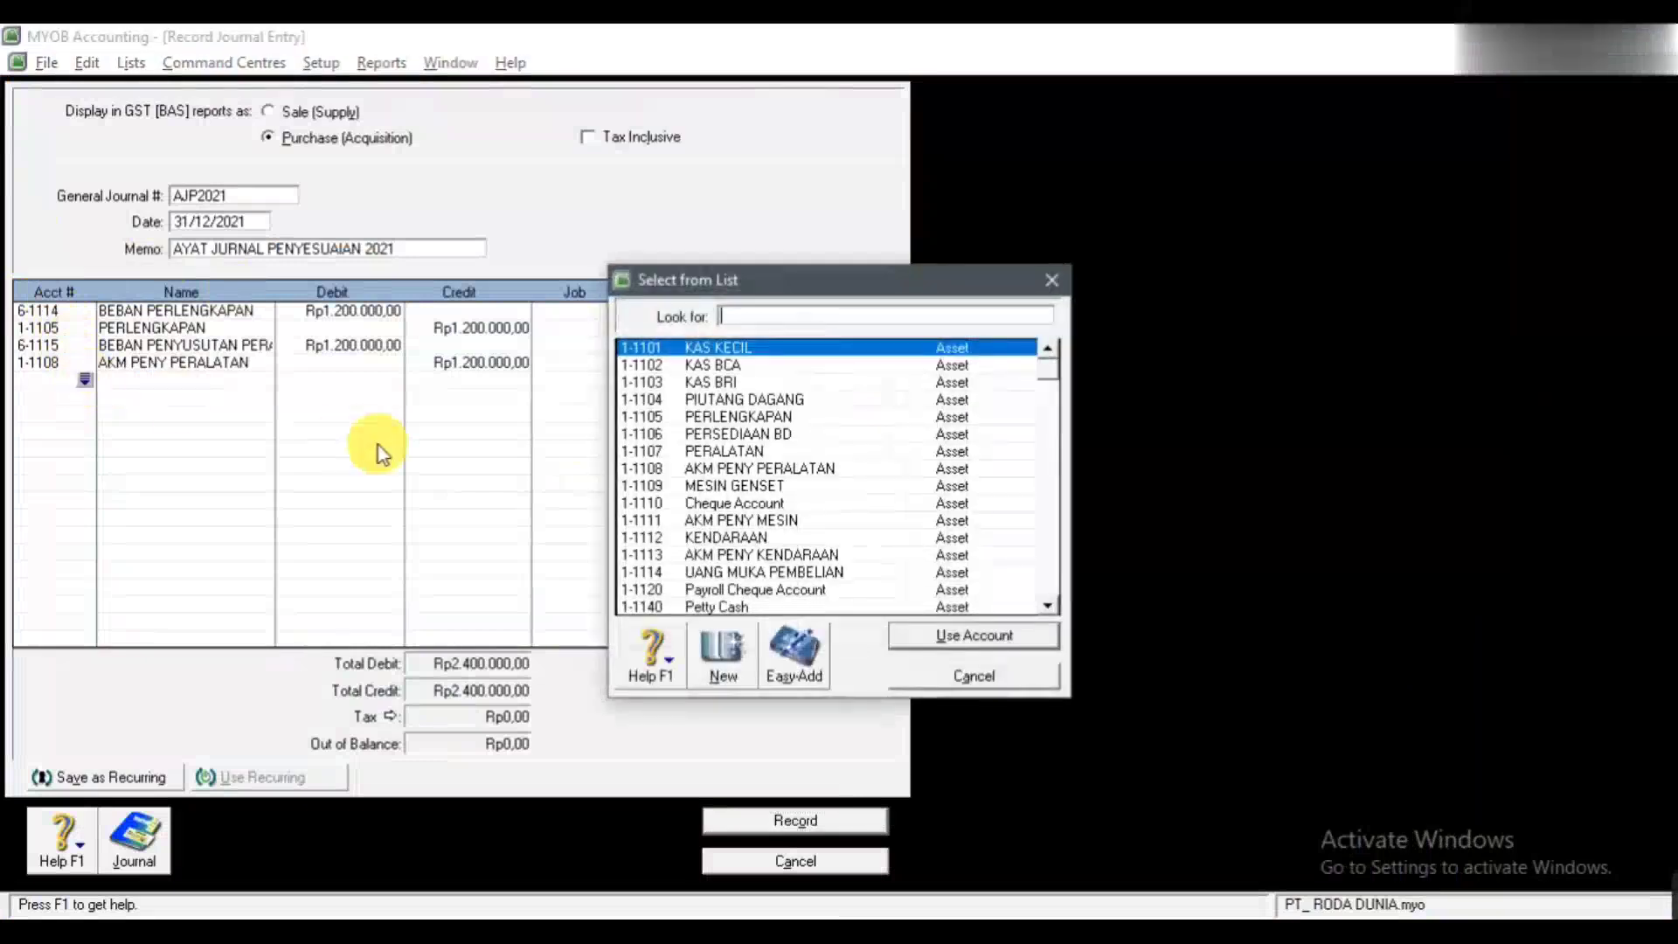
left_click(742, 470)
key("Down")
key("Down")
key("Down")
key("Down")
key("Down")
key("Down")
key("Down")
key("Down")
key("Down")
key("Down")
key("Down")
key("Down")
key("Down")
key("Down")
key("Down")
key("Down")
key("Down")
key("Down")
key("Down")
key("Down")
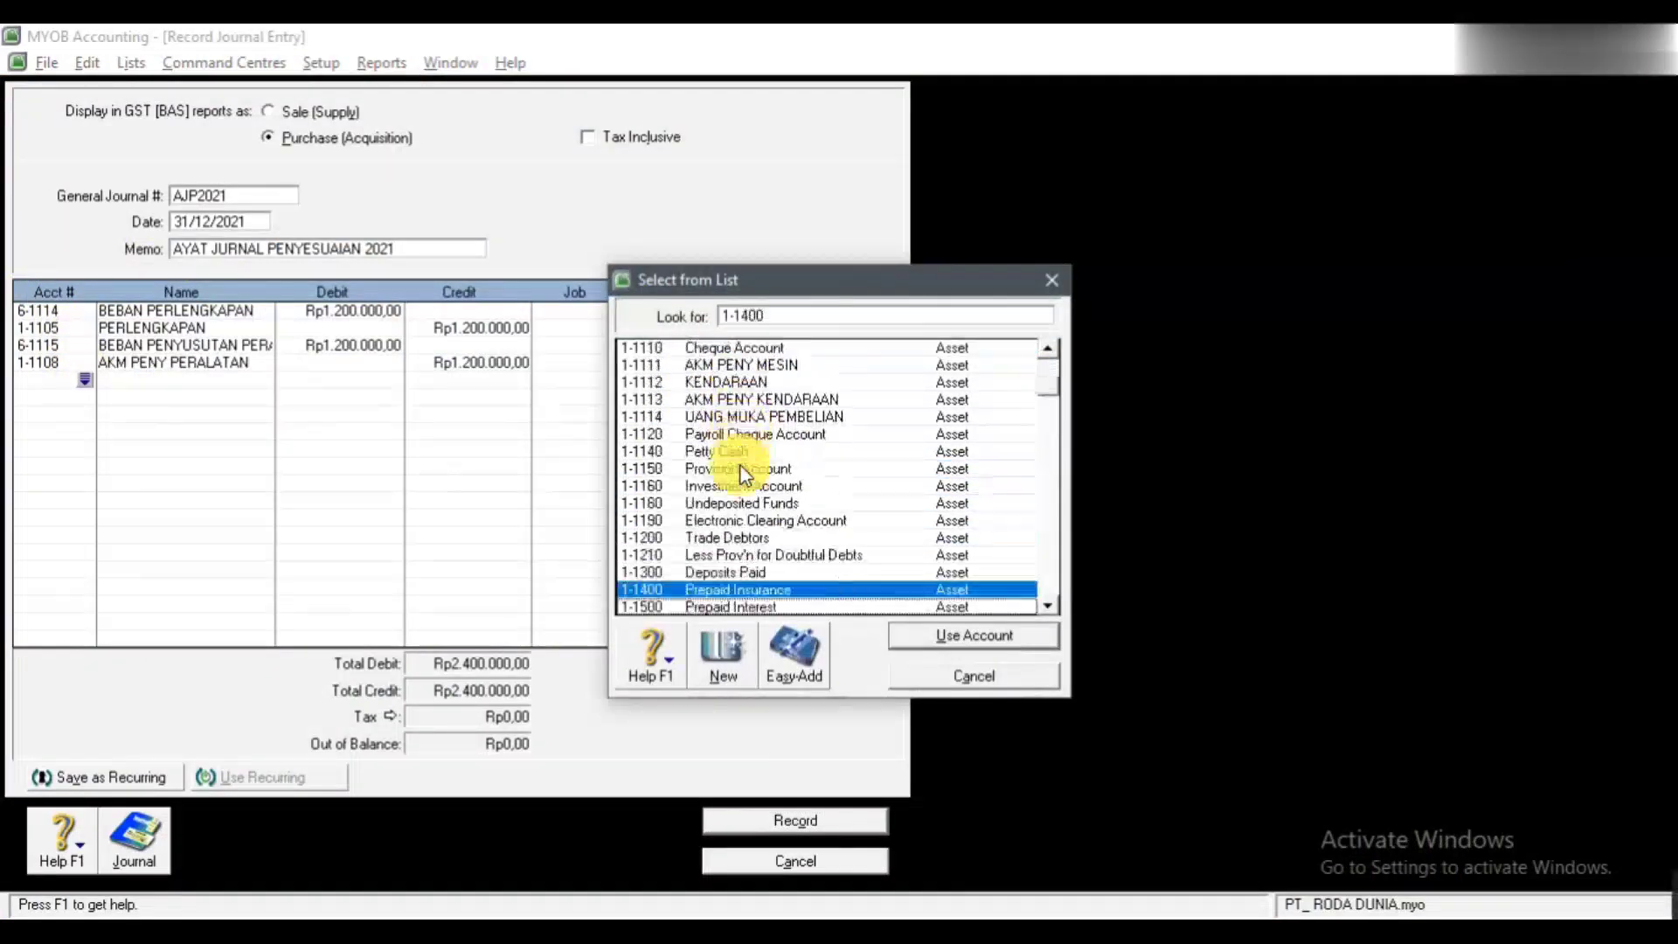
key("Down")
key("Down")
key("Down")
key("Down")
key("Down")
key("Down")
key("Down")
key("Down")
key("Down")
key("Down")
key("Down")
key("Down")
key("Down")
key("Down")
key("Down")
key("Down")
key("Down")
key("Down")
key("Down")
key("Down")
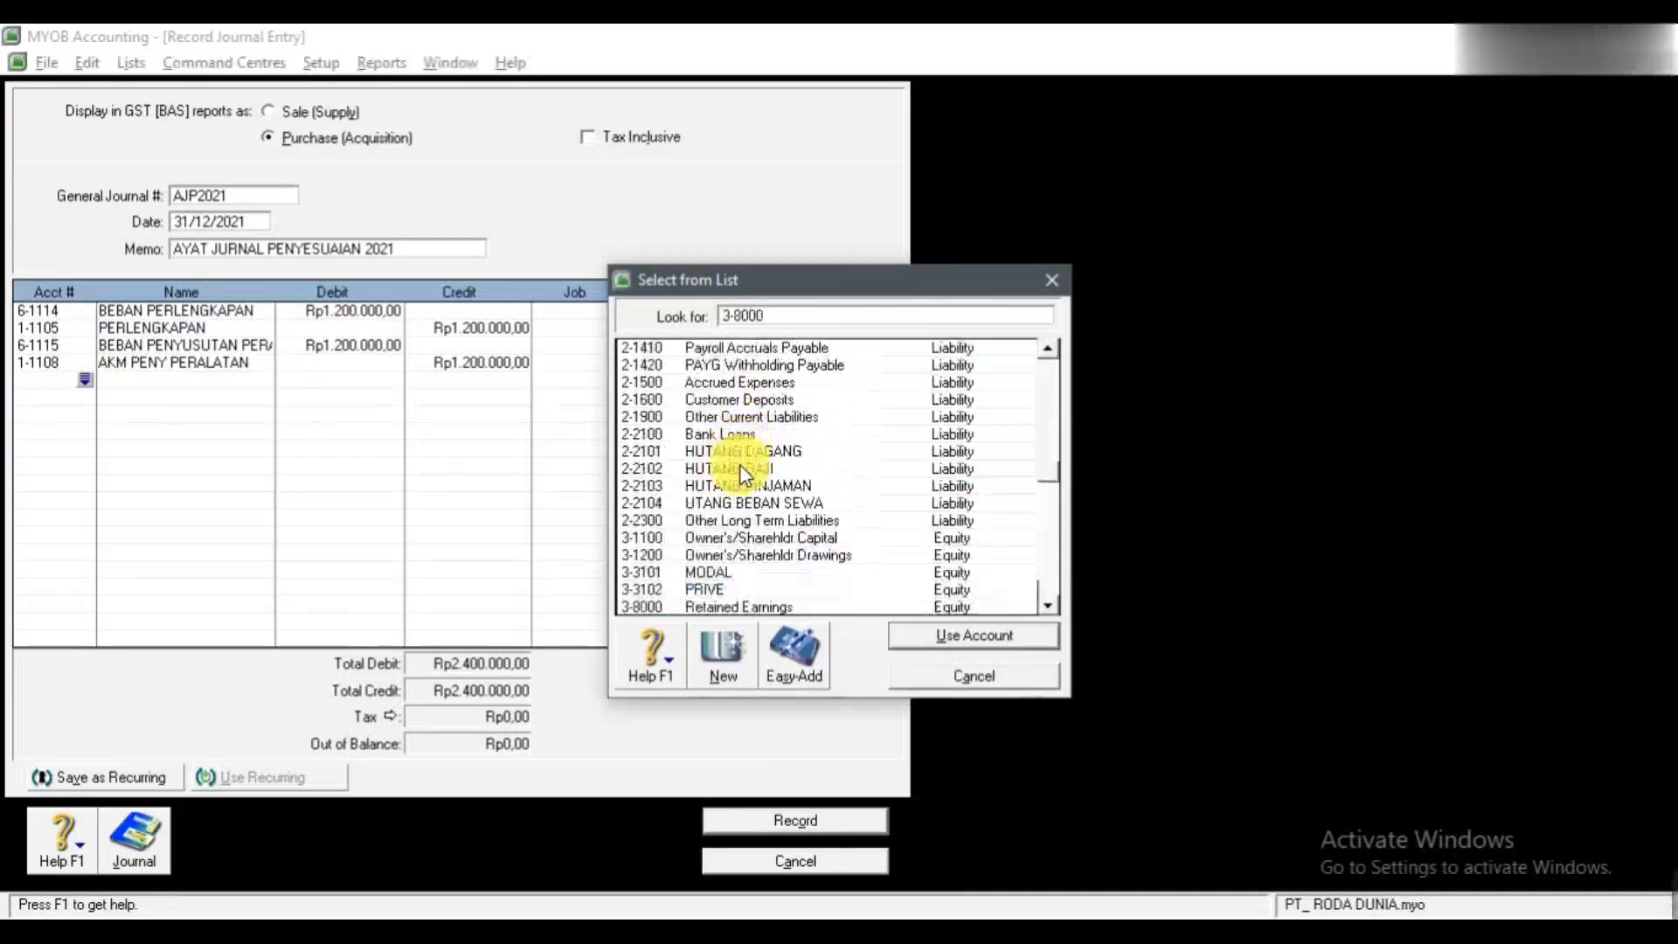
key("Down")
key("Down")
key("Down")
key("Down")
key("Down")
key("Down")
key("Down")
key("Down")
key("Down")
key("Down")
key("Down")
key("Down")
key("Down")
key("Down")
key("Down")
key("Down")
key("Down")
key("Down")
key("Down")
key("Down")
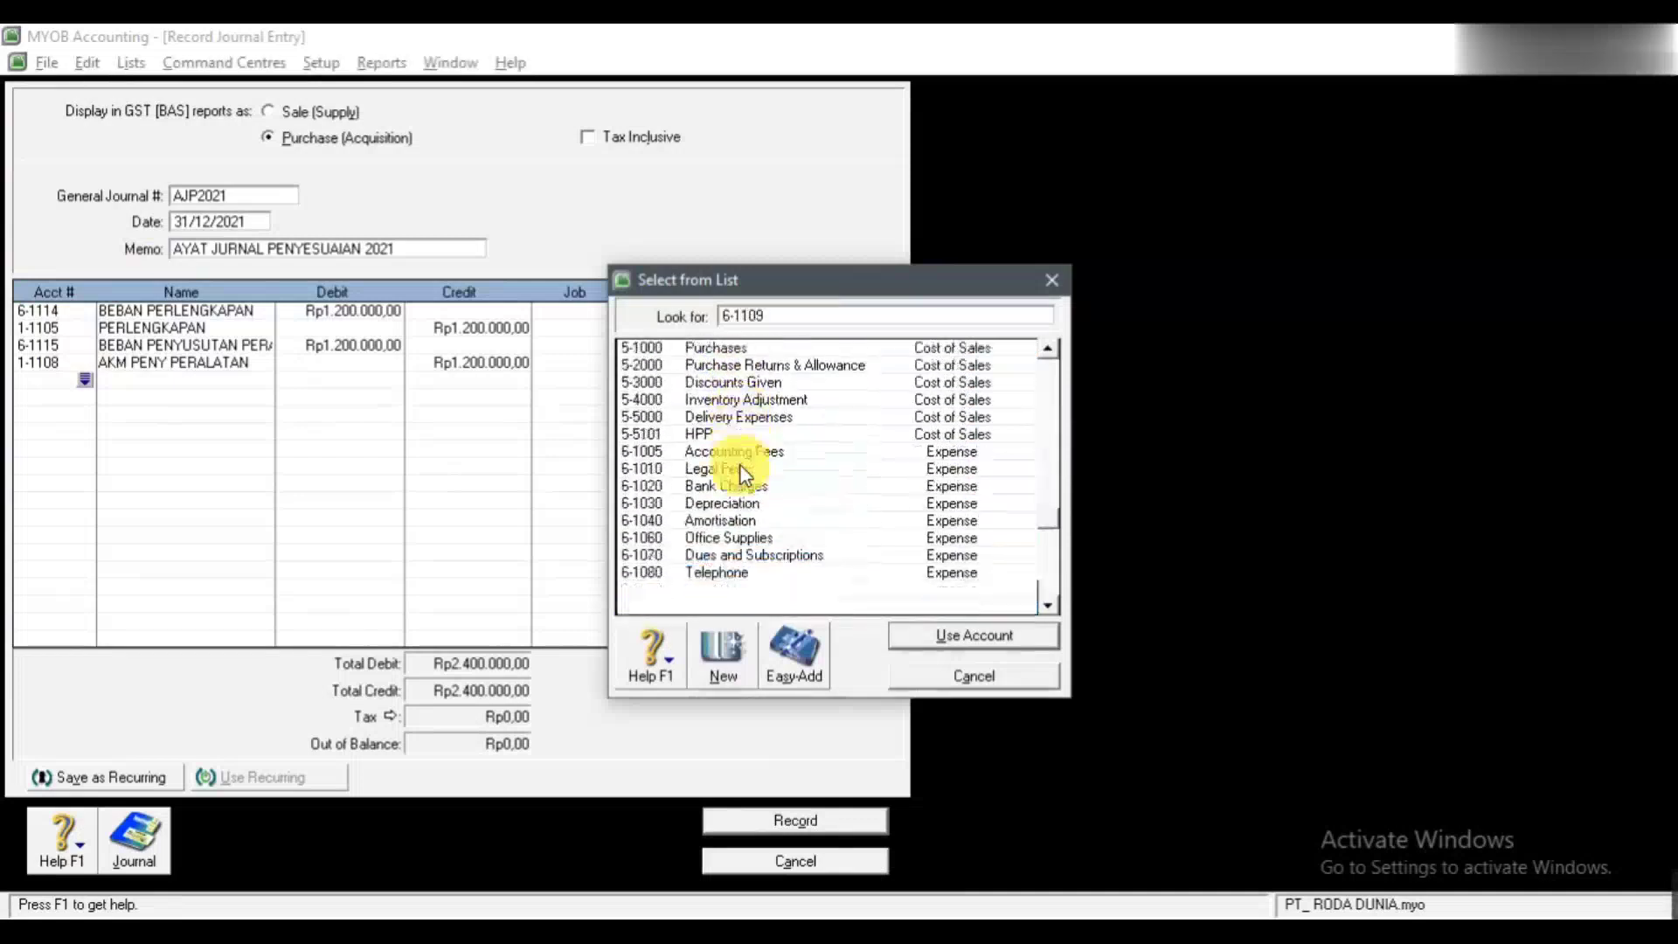
key("Down")
key("Up")
key("Up")
key("Up")
key("Up")
key("Up")
key("Up")
key("Up")
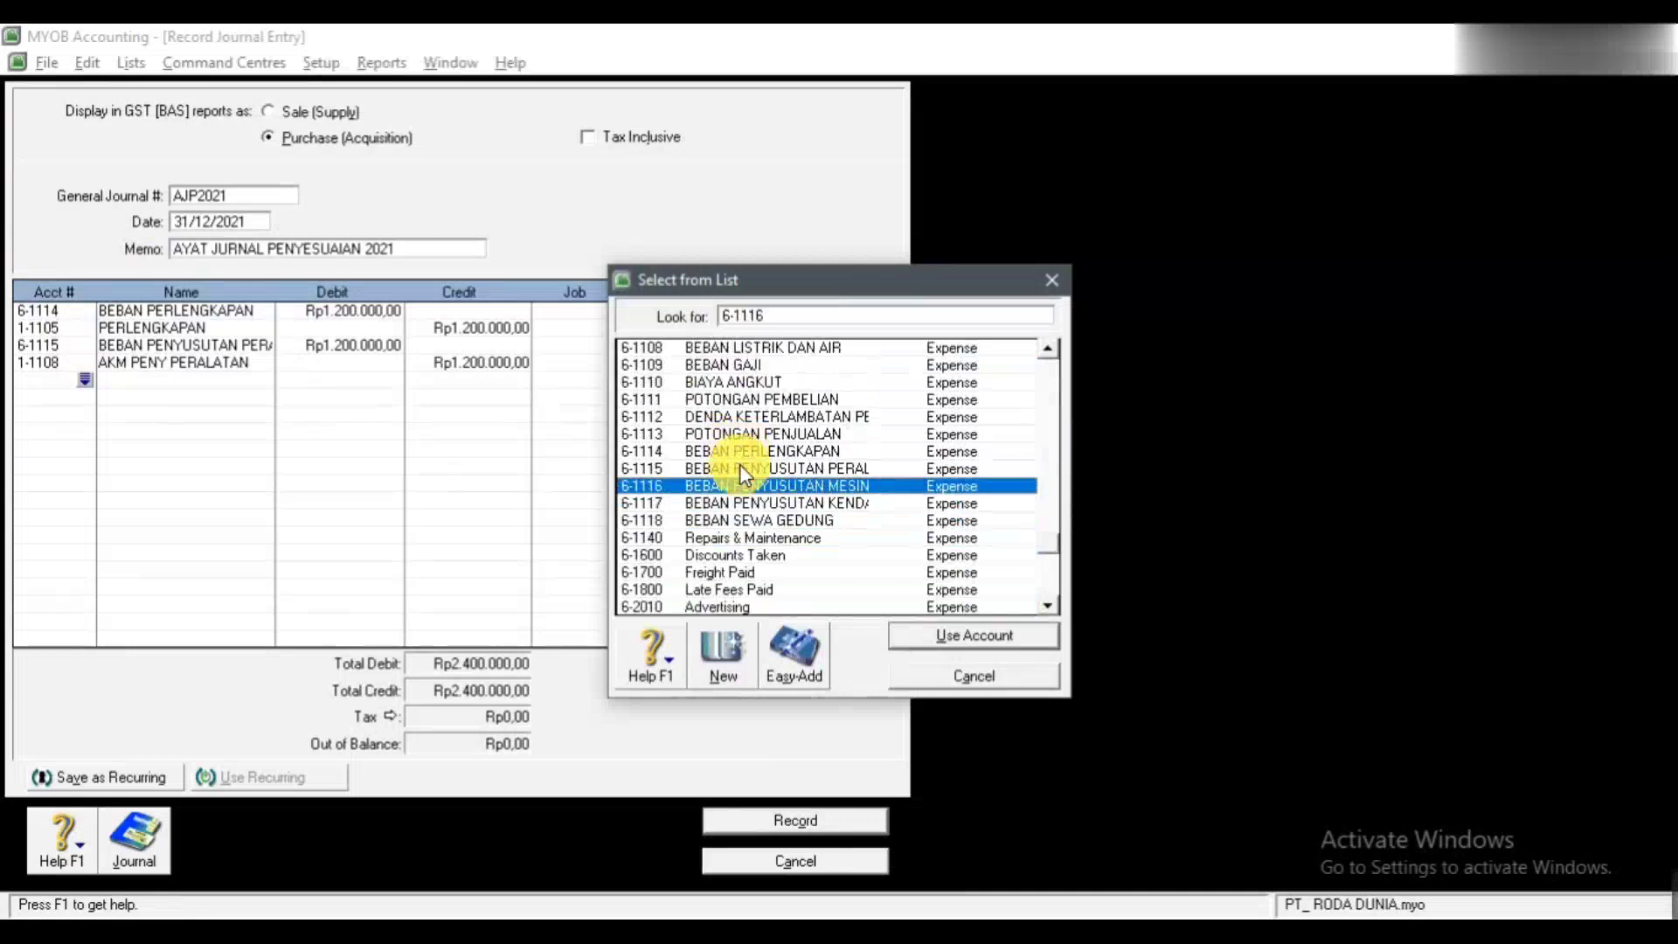
left_click(986, 636)
key("alt+Tab")
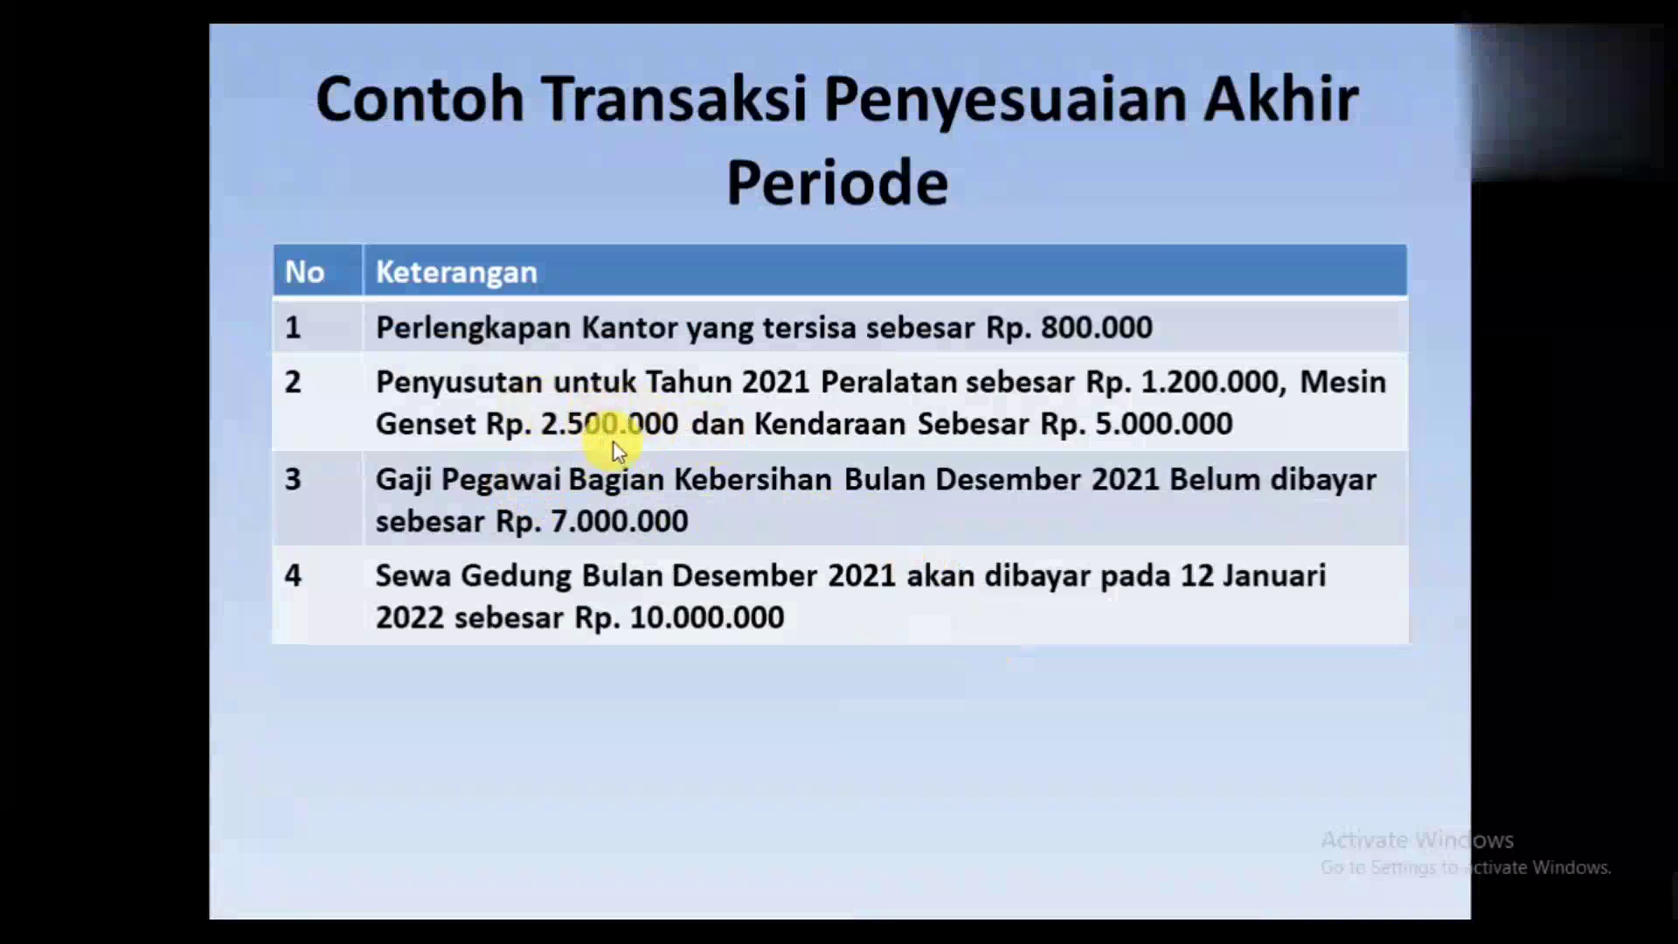
key("alt+Tab")
type("2.500.000")
key("Tab")
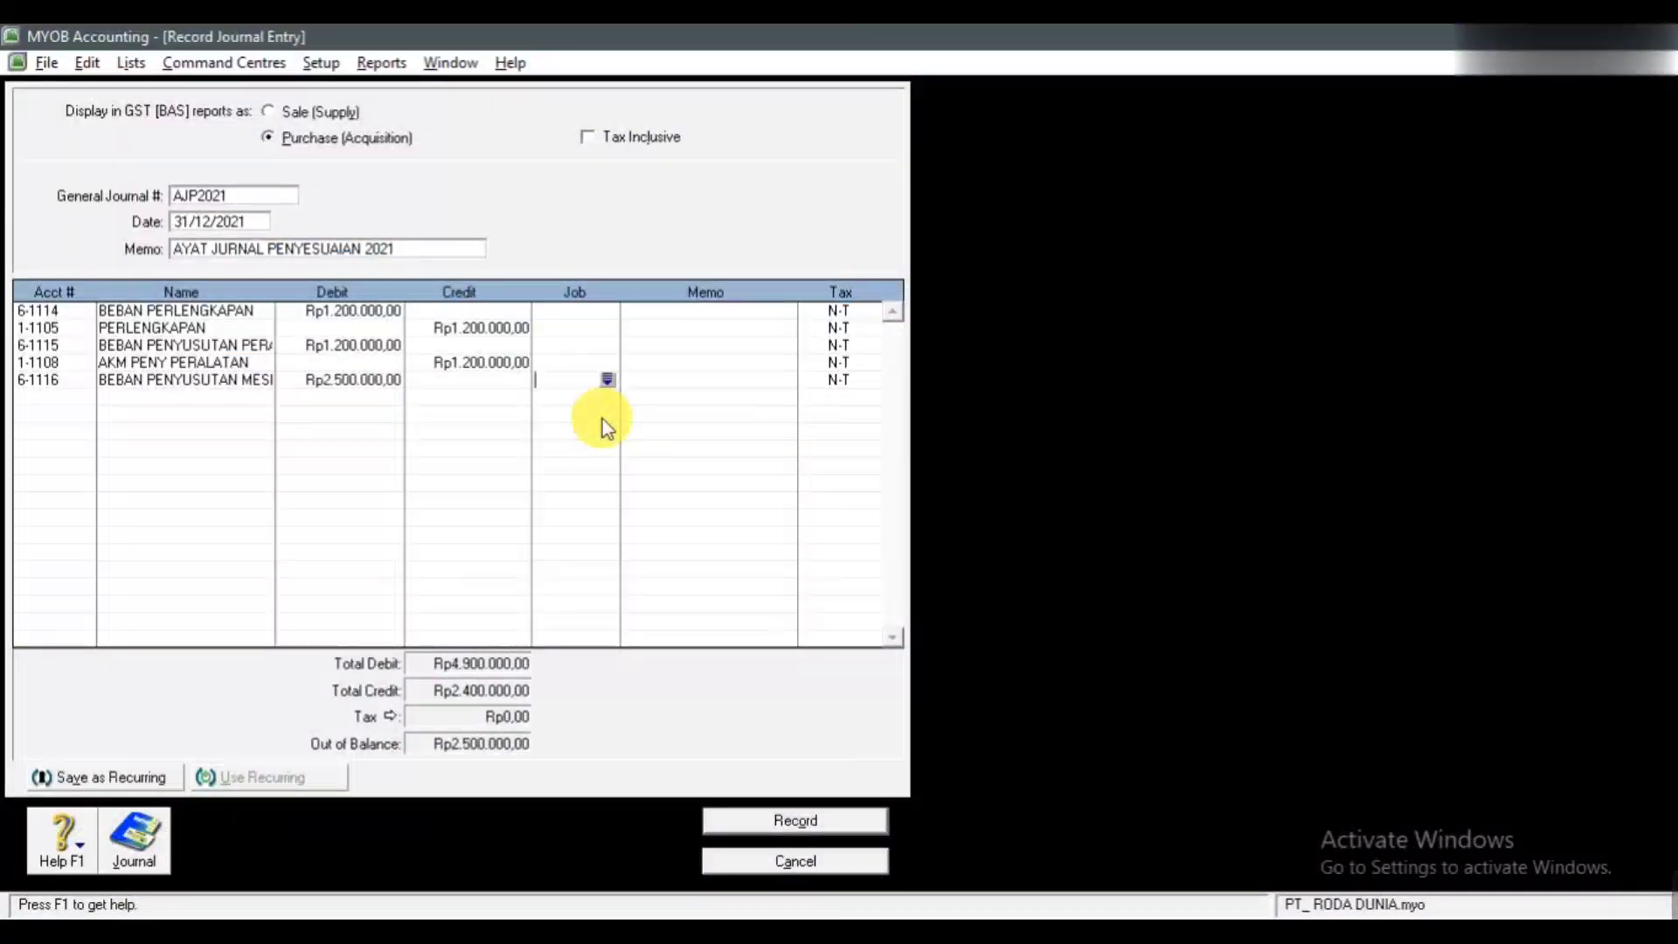
Step: Add a journal line crediting account 1-1111 AKM PENY MESIN with Rp2.500.000
left_click(84, 398)
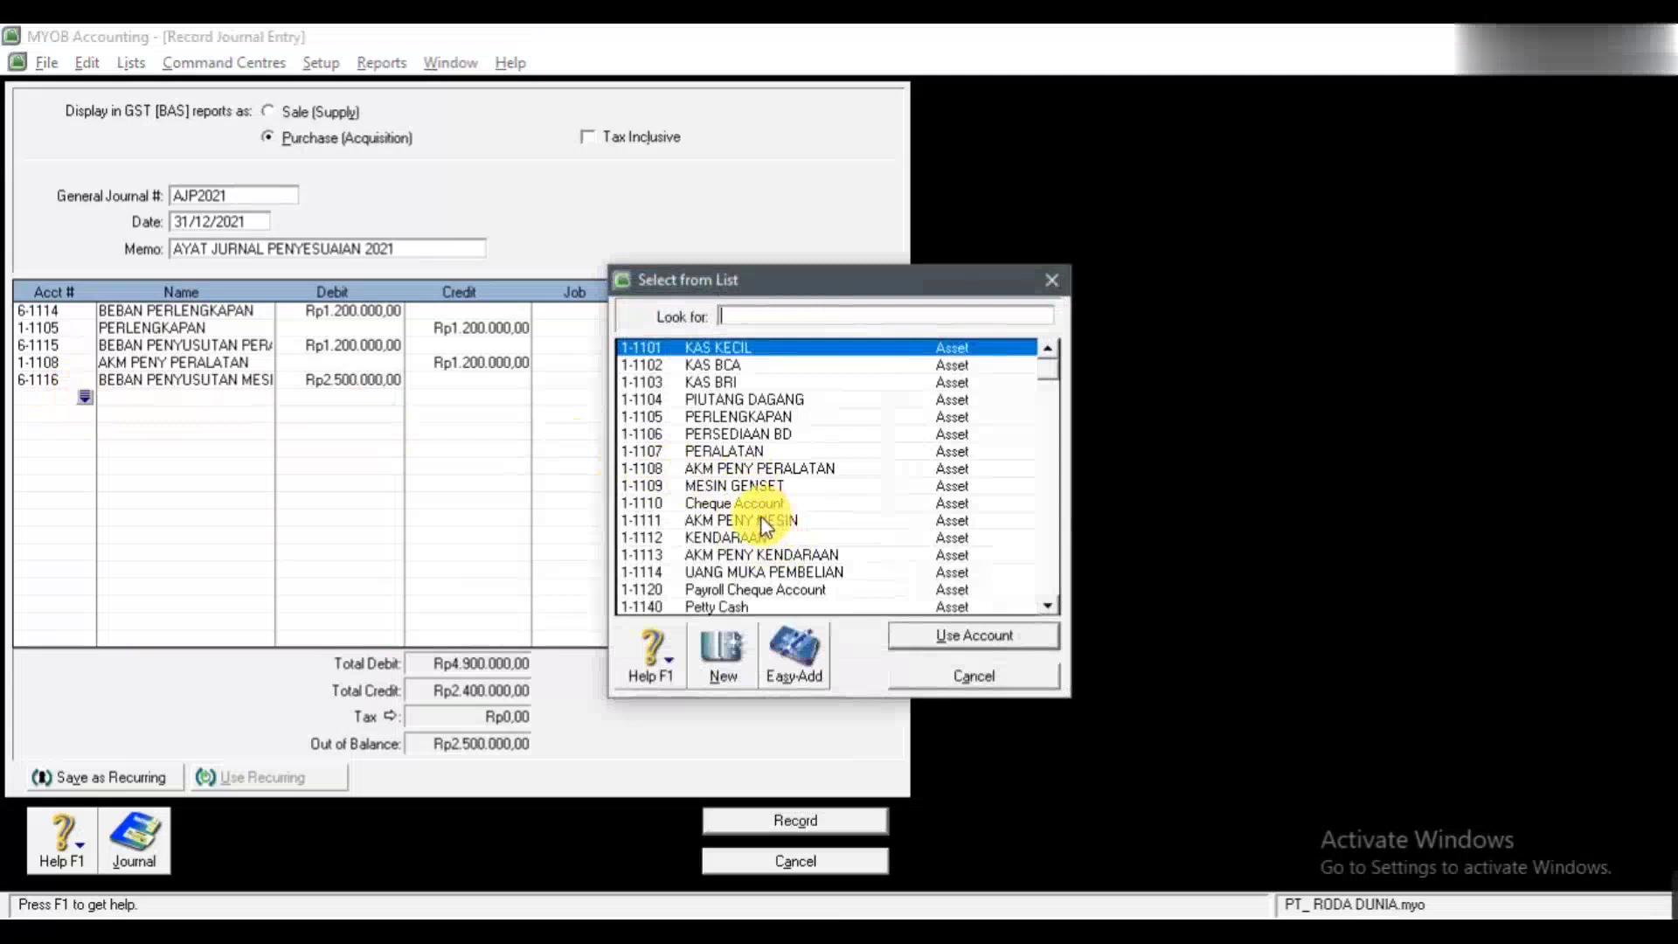
type("1-1111")
left_click(975, 637)
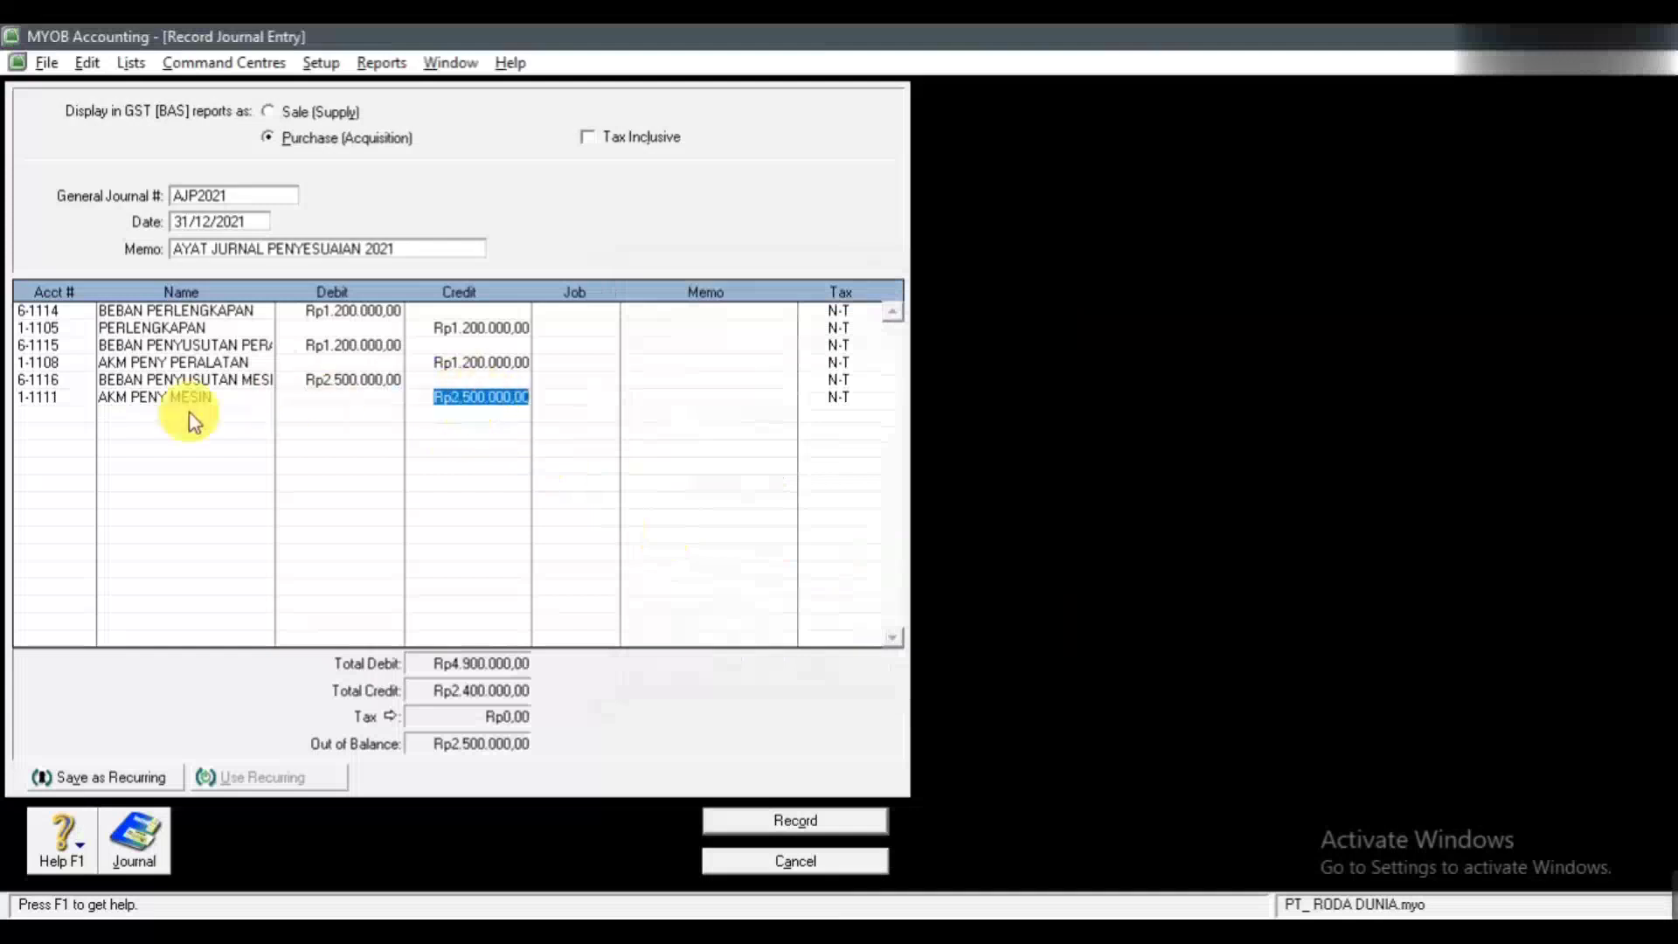
Step: Check the vehicle depreciation on the slide and add a journal line debiting account 6-1117, vehicle depreciation expense, with Rp5.000.000
left_click(83, 414)
key("alt+Tab")
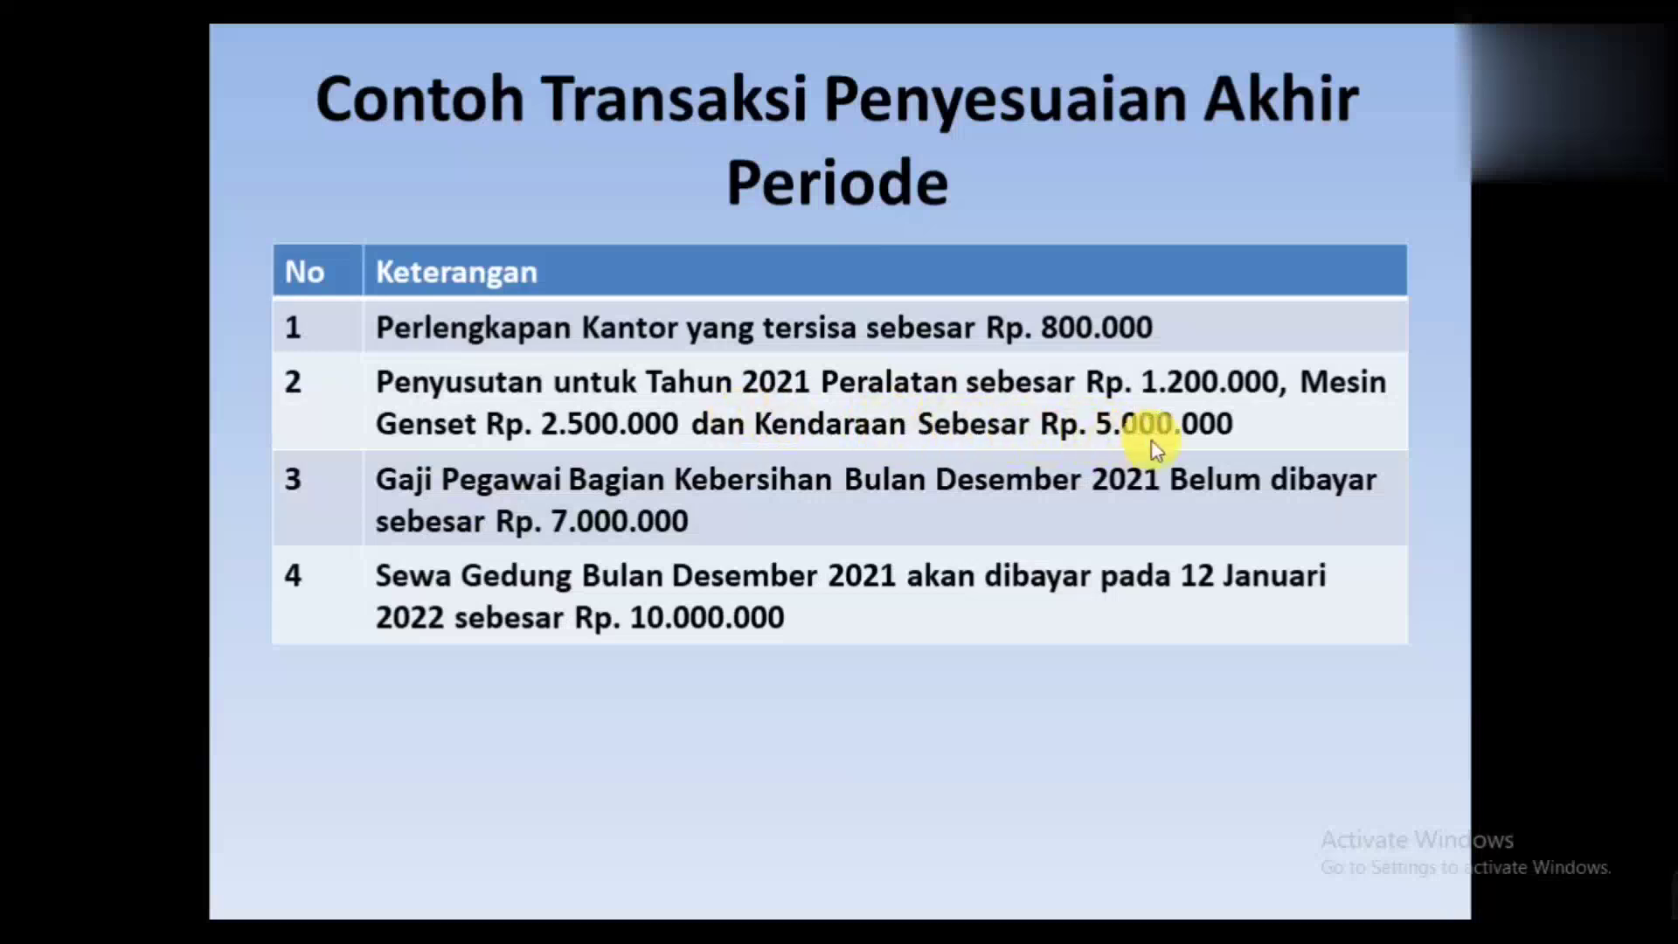
key("alt+Tab")
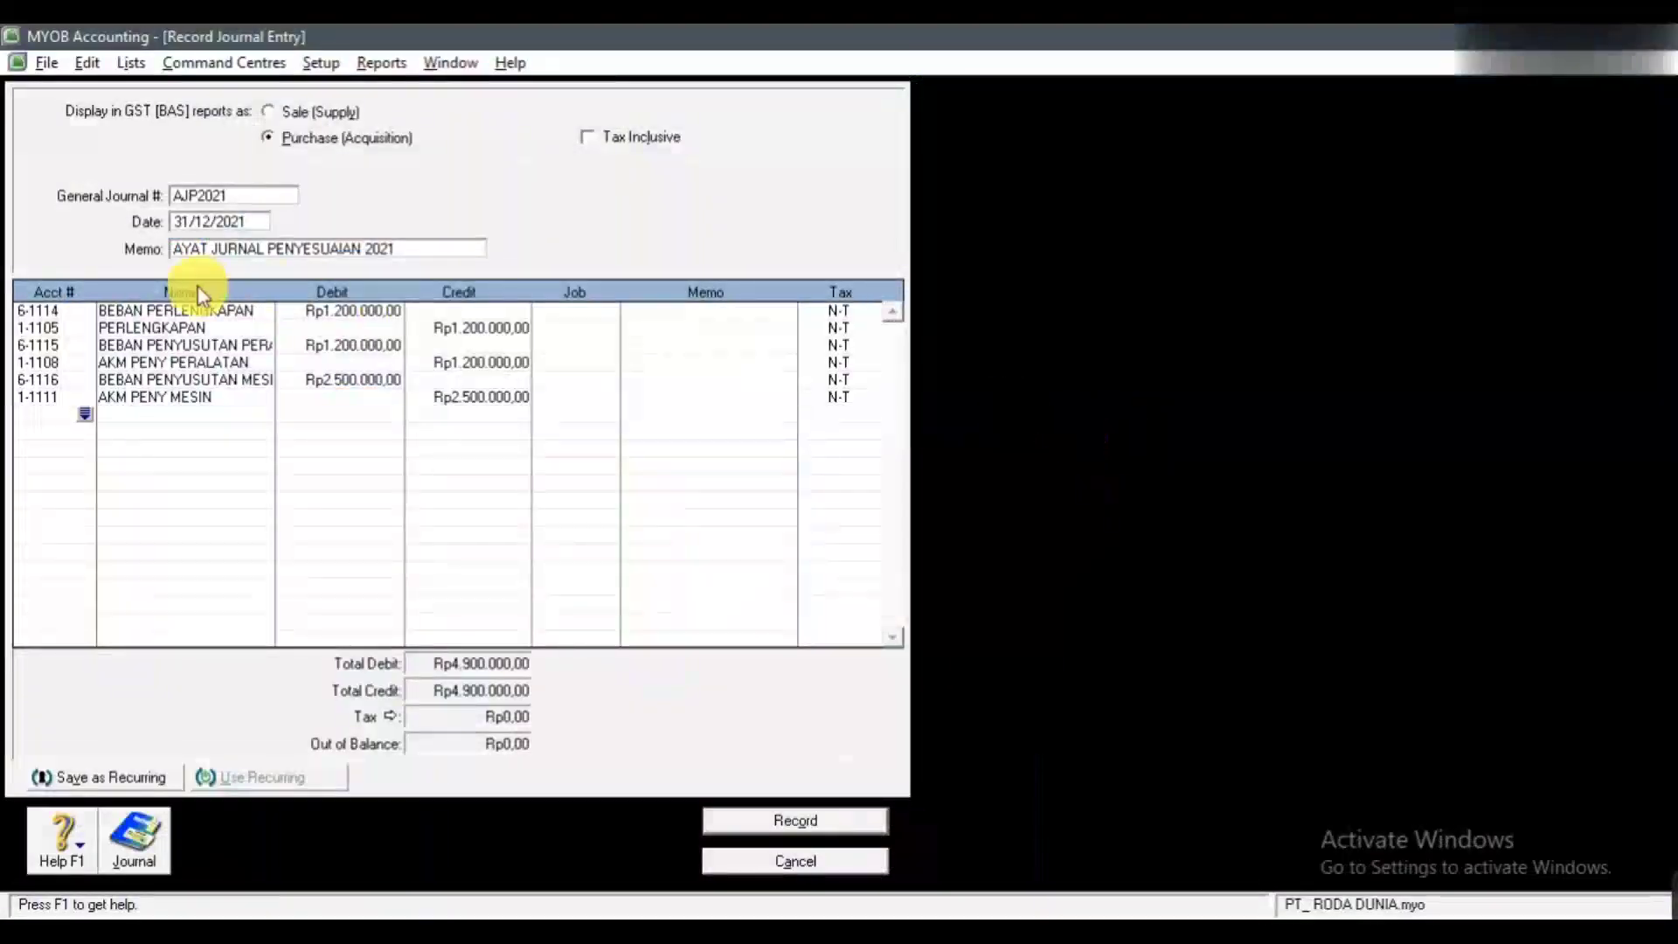
left_click(85, 414)
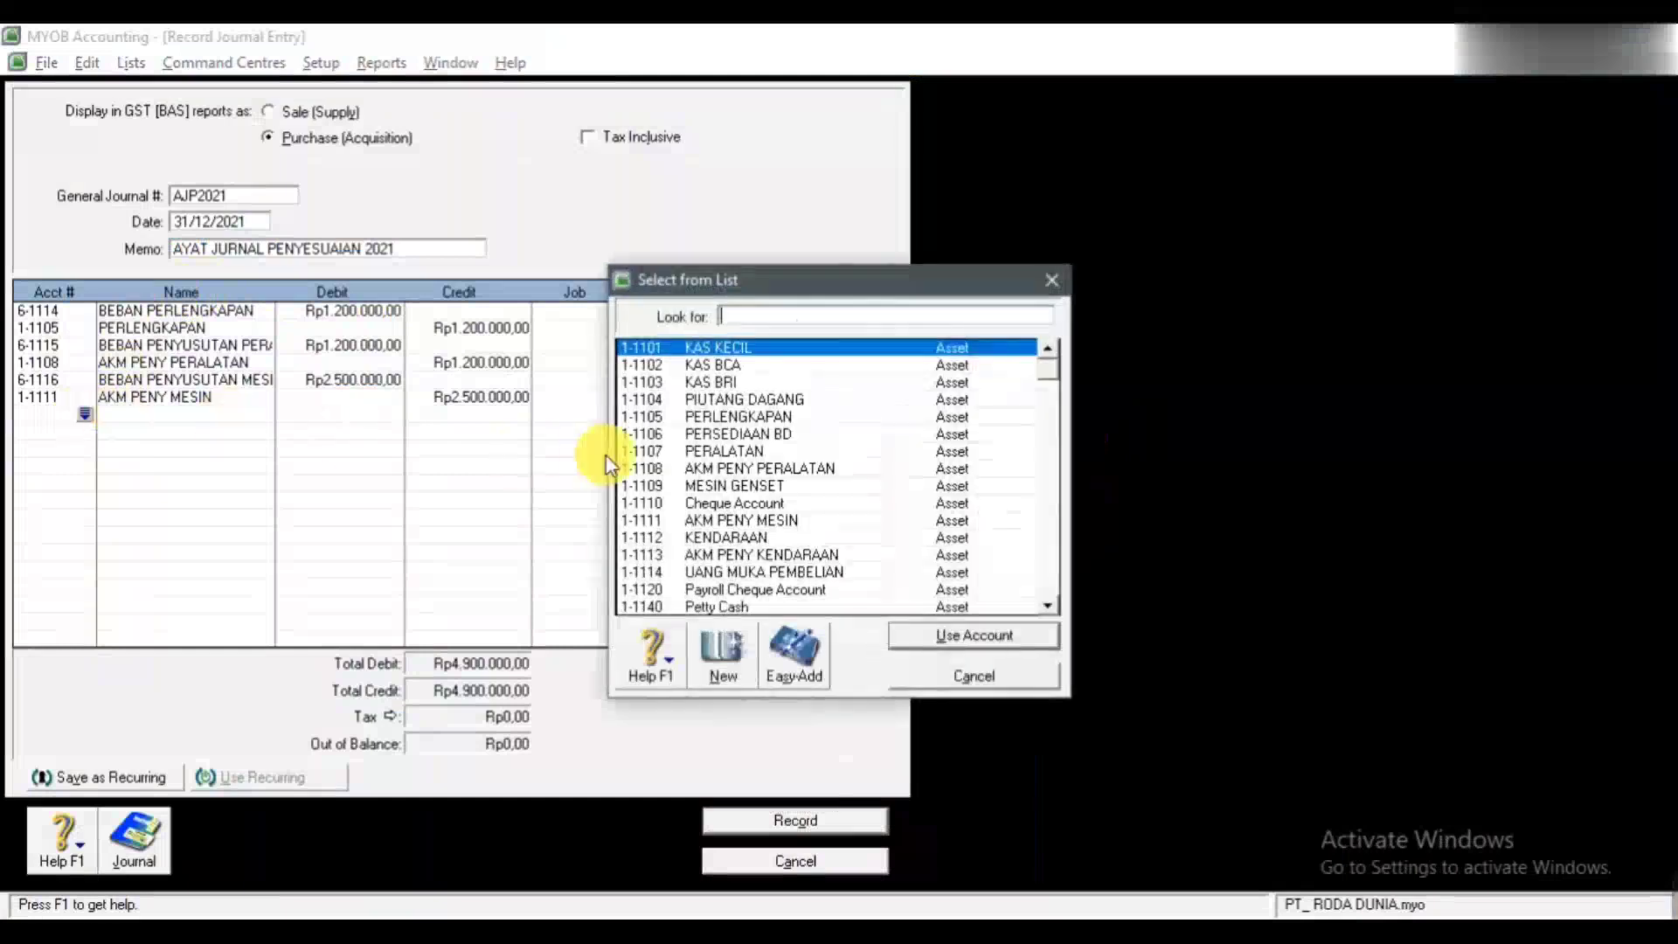
type("1-1150")
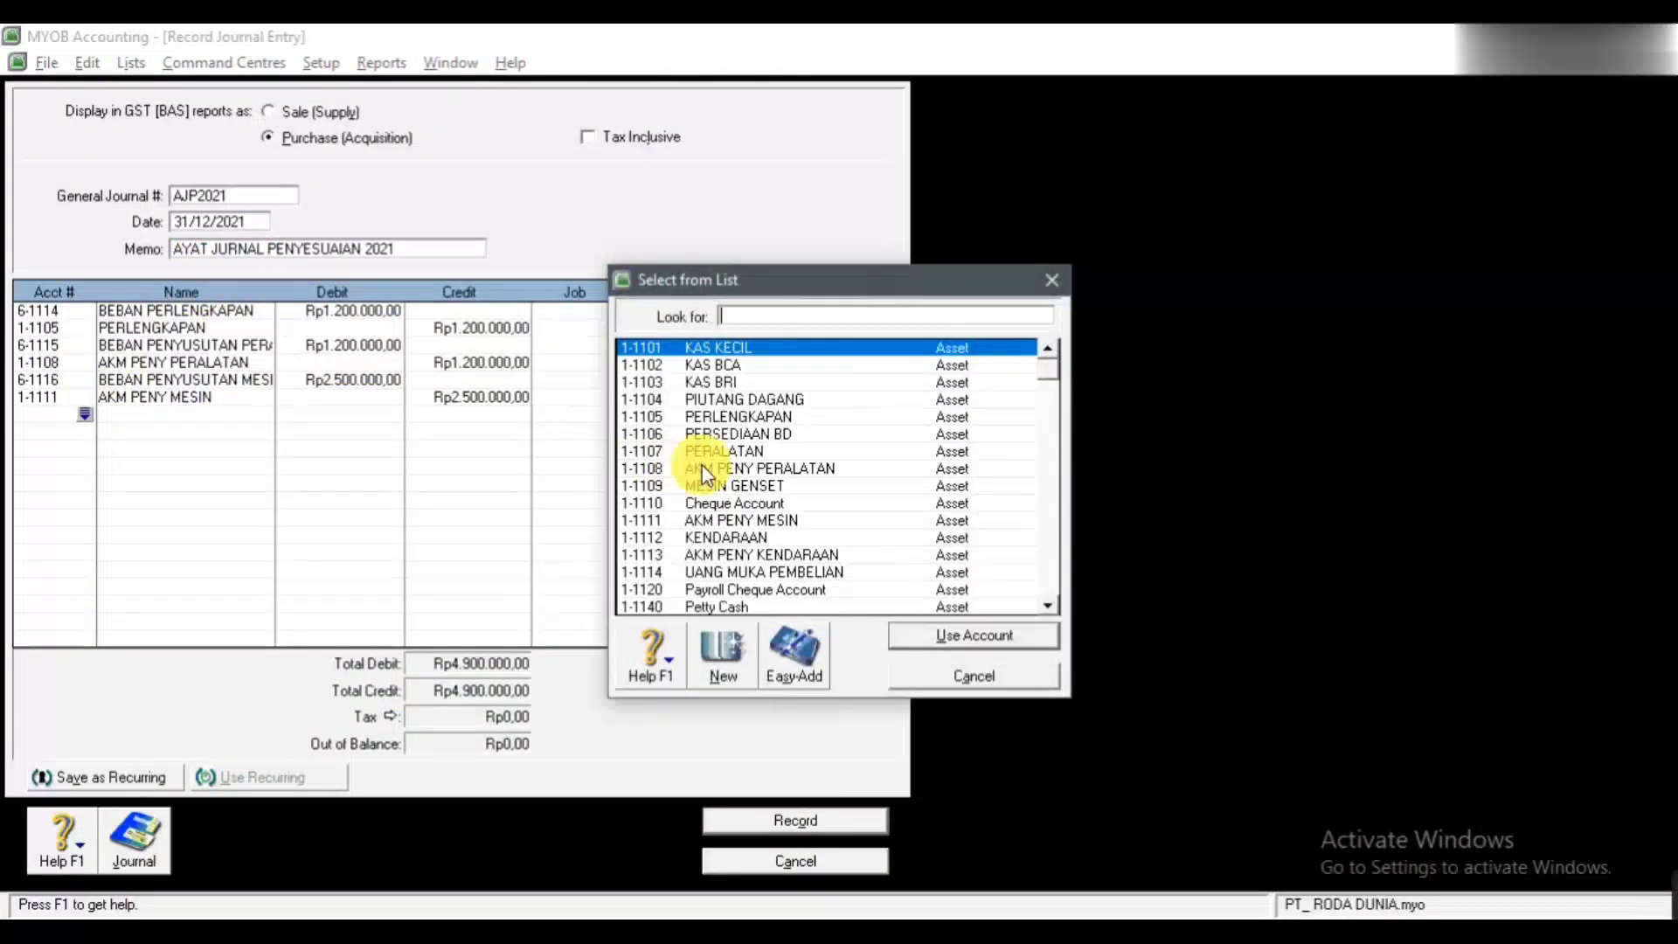
key("Down")
key("Down")
key("Down")
key("Down")
key("Down")
key("Down")
key("Down")
key("Down")
key("Down")
key("Down")
key("Down")
key("Down")
key("Down")
key("Down")
key("Down")
key("Down")
key("Down")
key("Down")
key("Down")
key("Down")
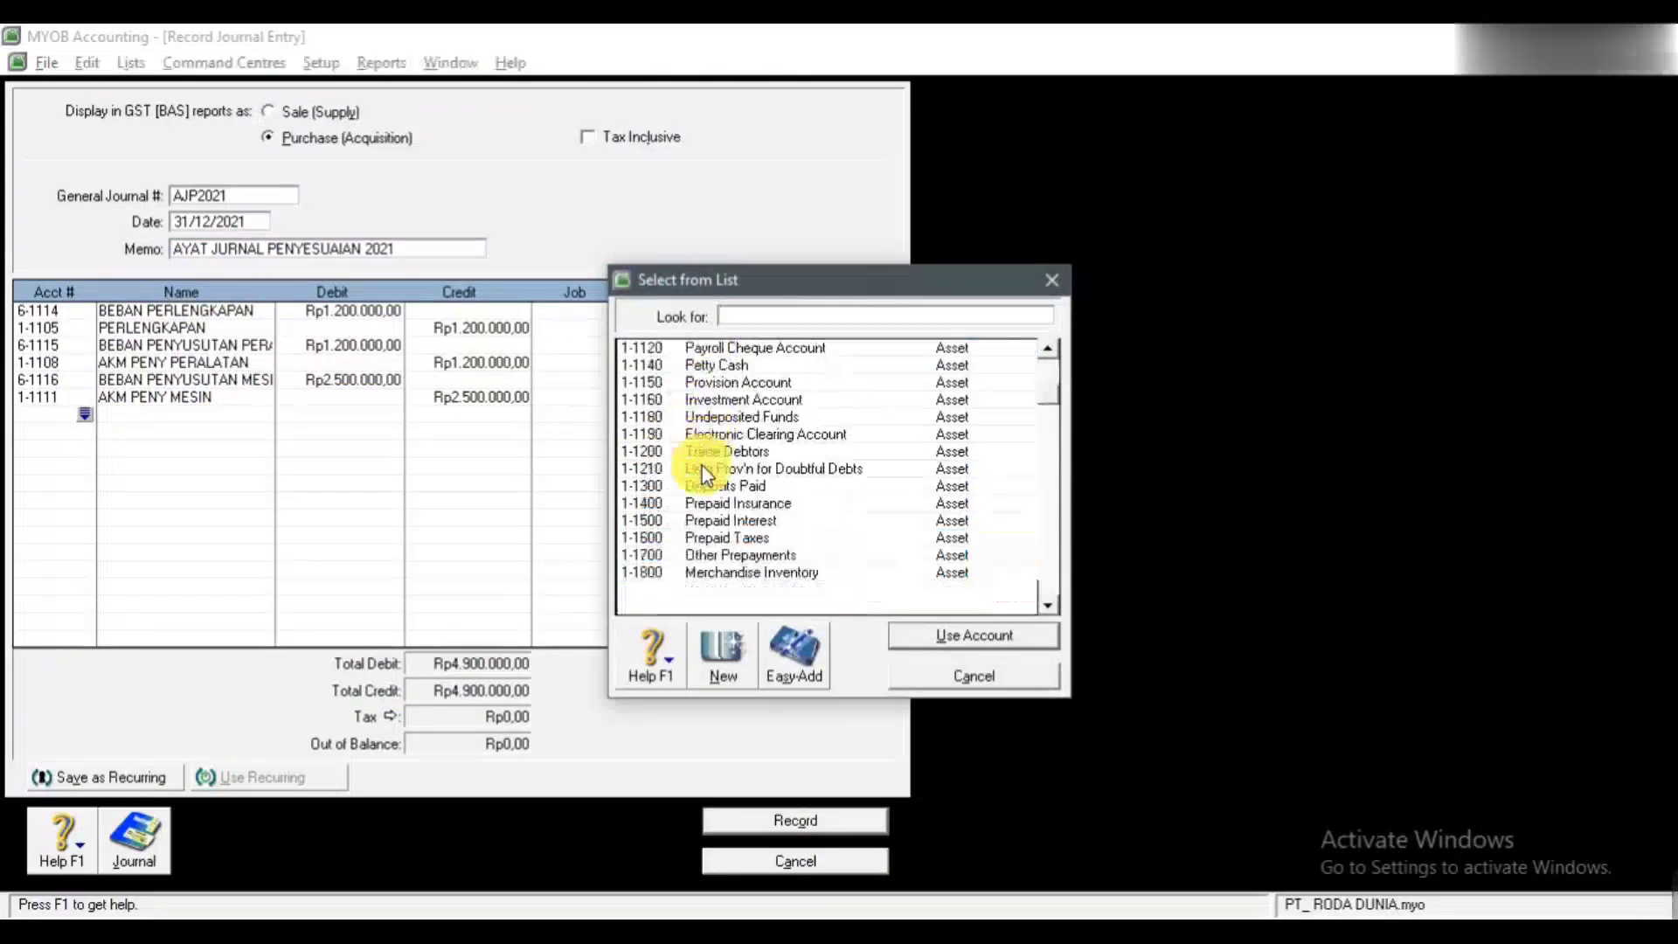
key("Down")
key("Down")
key("Down")
key("Down")
key("Down")
key("Down")
key("Down")
key("Down")
key("Down")
key("Down")
key("Down")
key("Down")
key("Down")
key("Down")
key("Down")
key("Down")
key("Down")
key("Down")
key("Down")
key("Down")
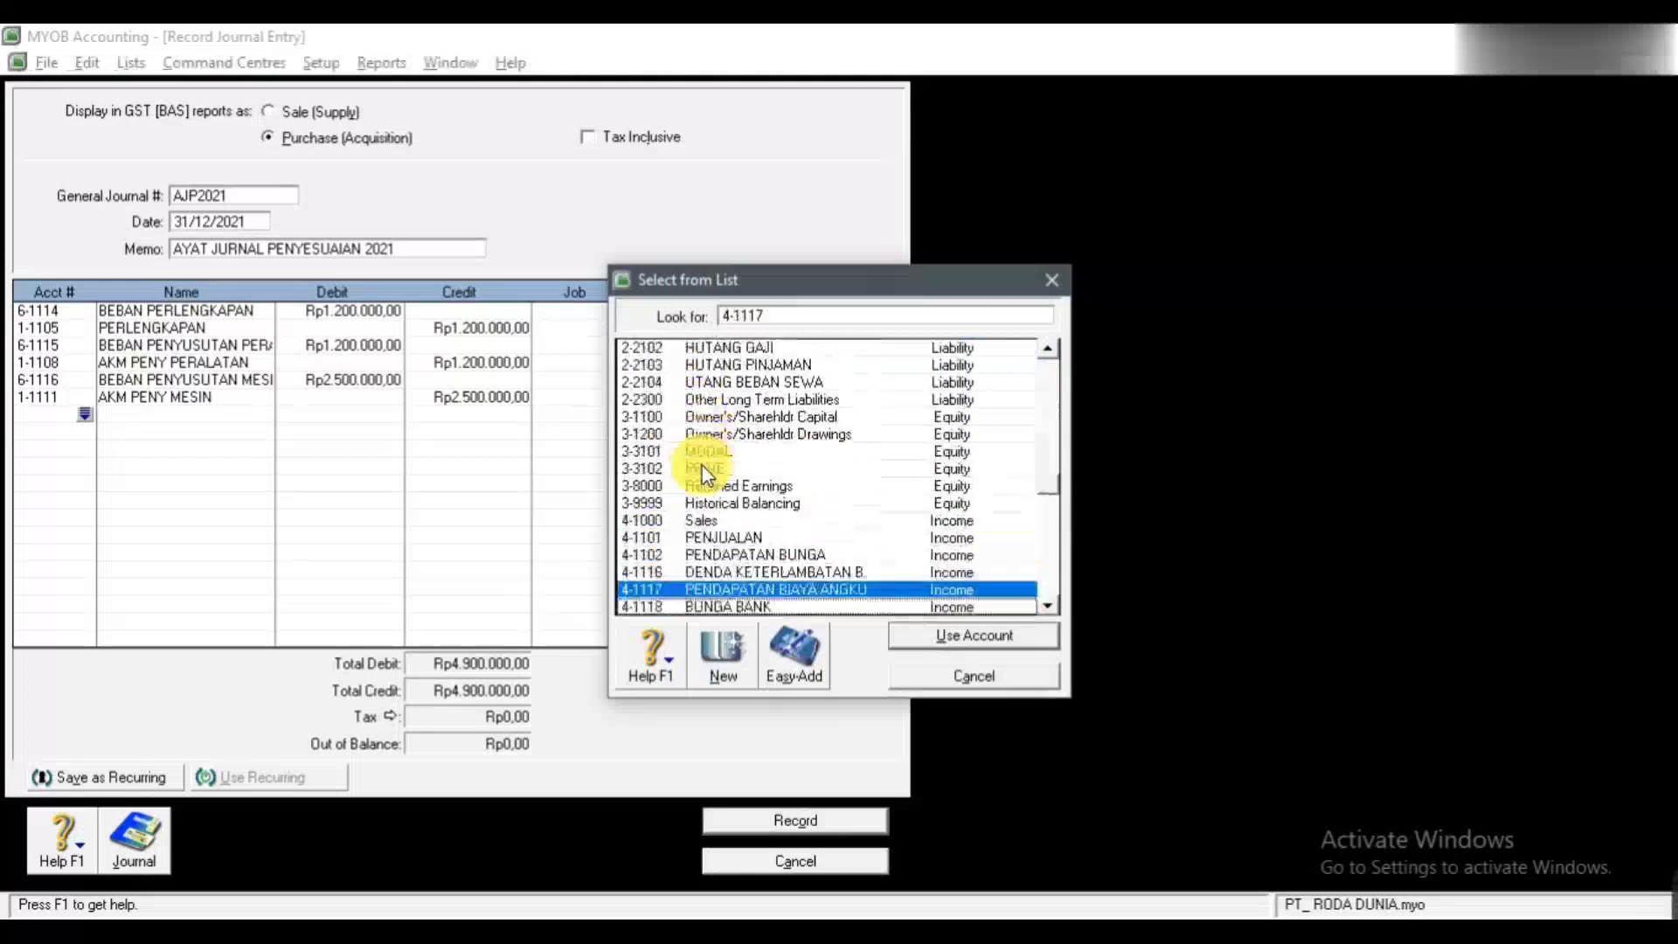
key("Up")
key("Up")
key("Up")
key("Up")
key("Up")
key("Up")
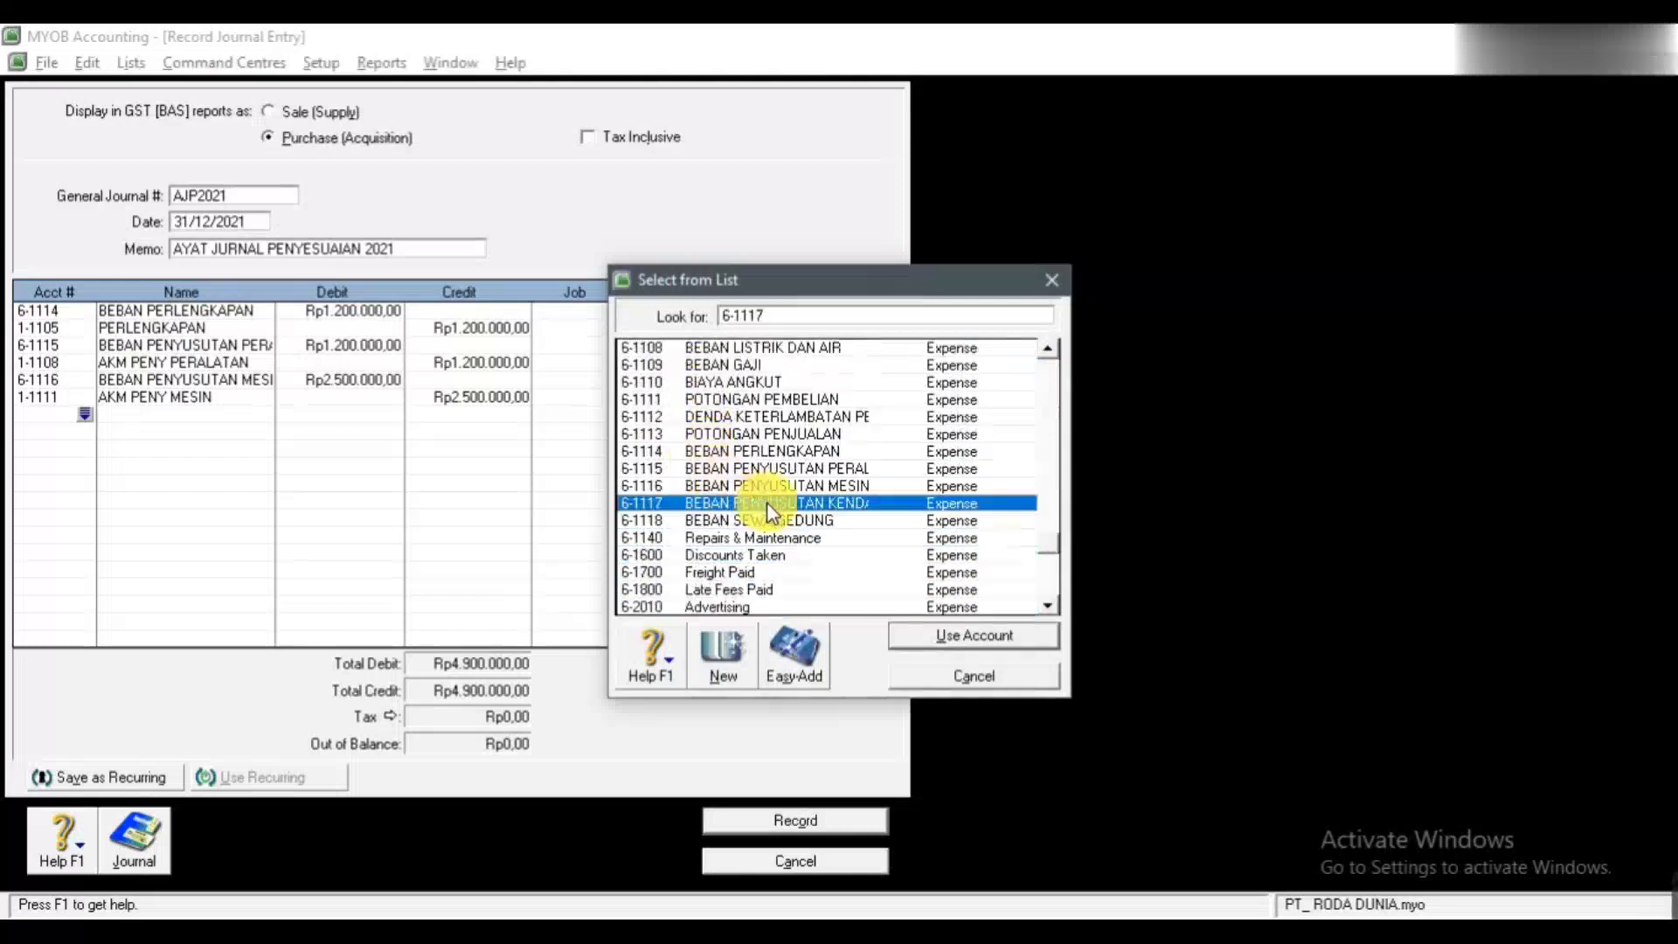
left_click(1003, 635)
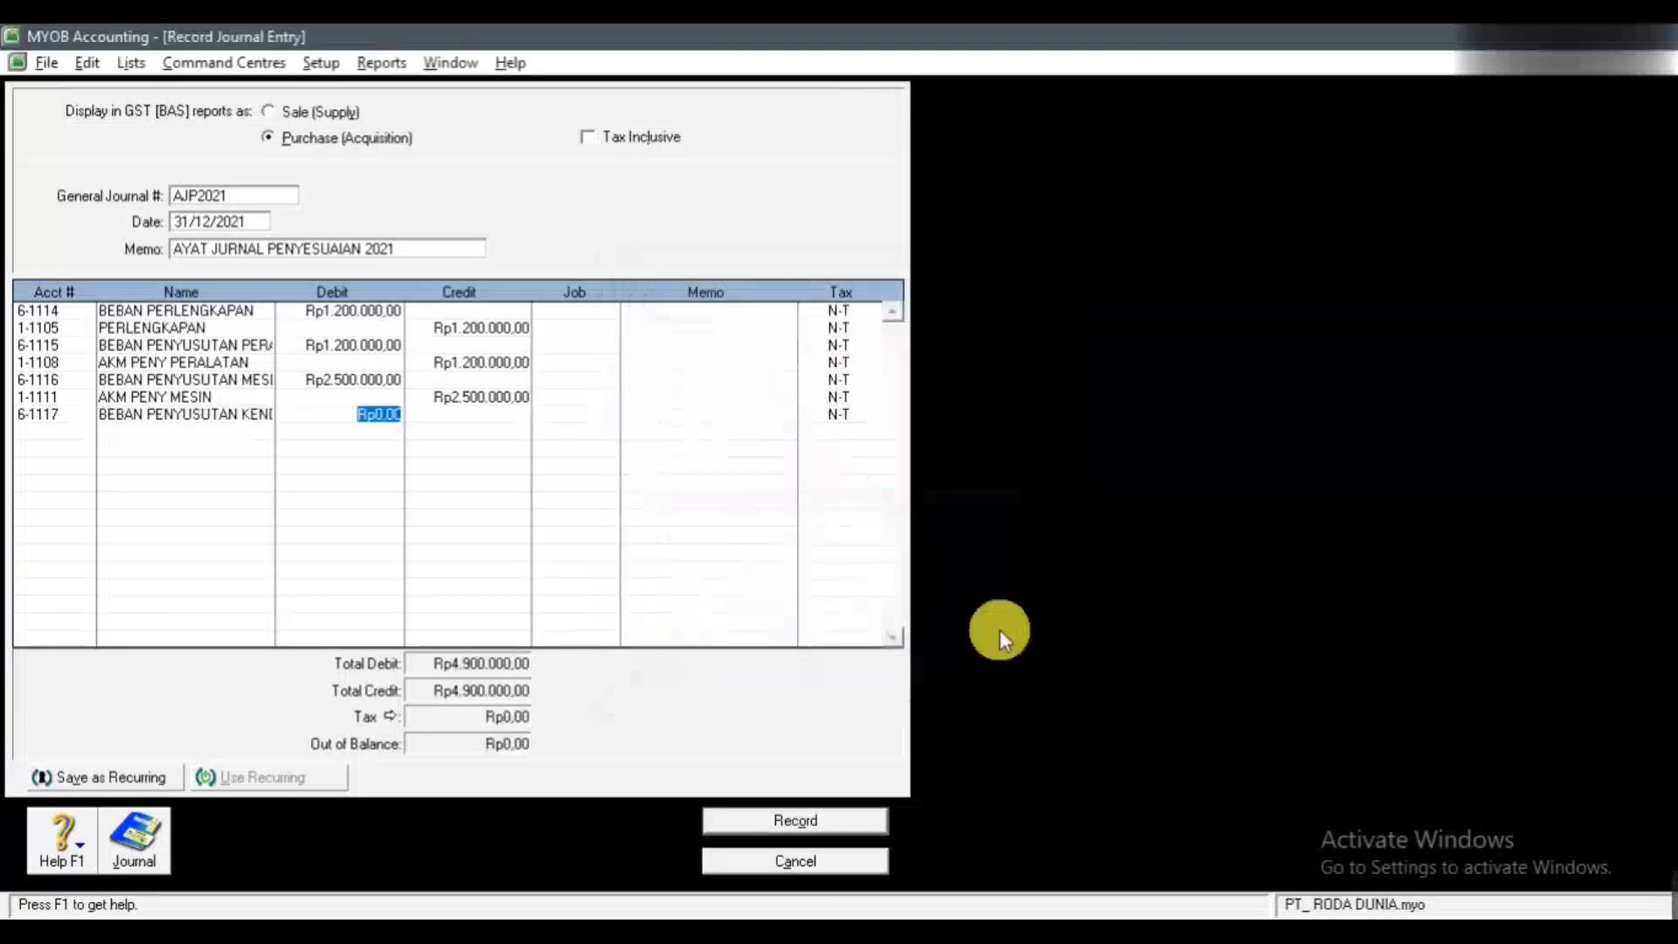
type("5.000.000")
key("Tab")
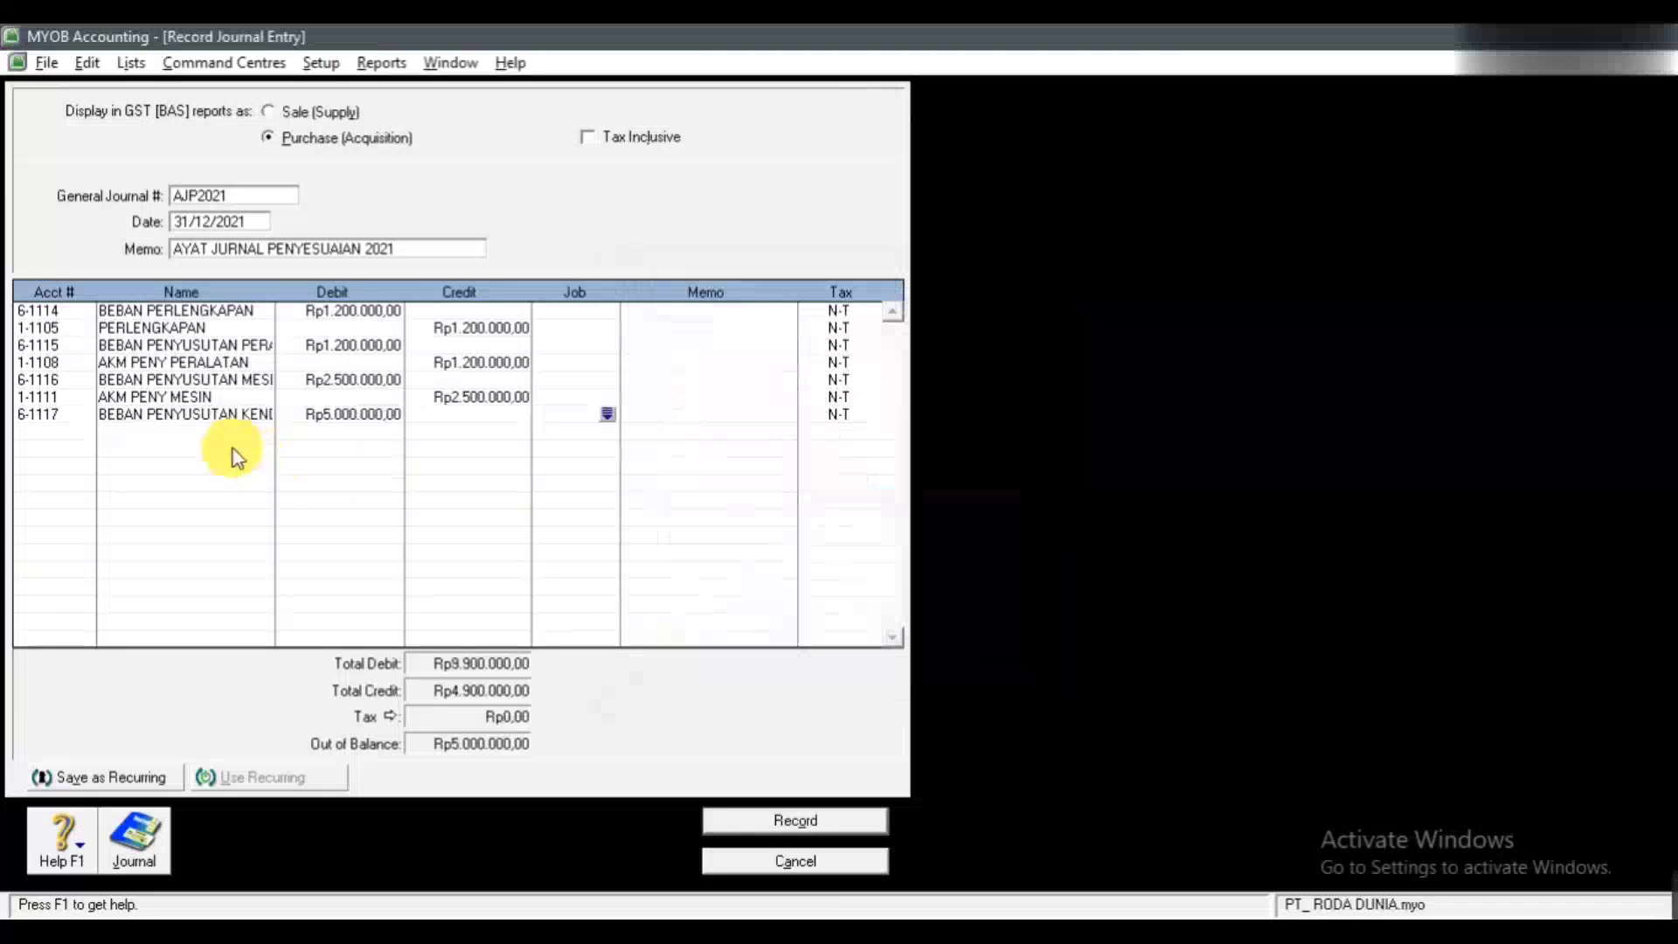
Step: Add a journal line crediting account 1-1113 AKM PENY KENDARAAN with Rp5.000.000
left_click(92, 433)
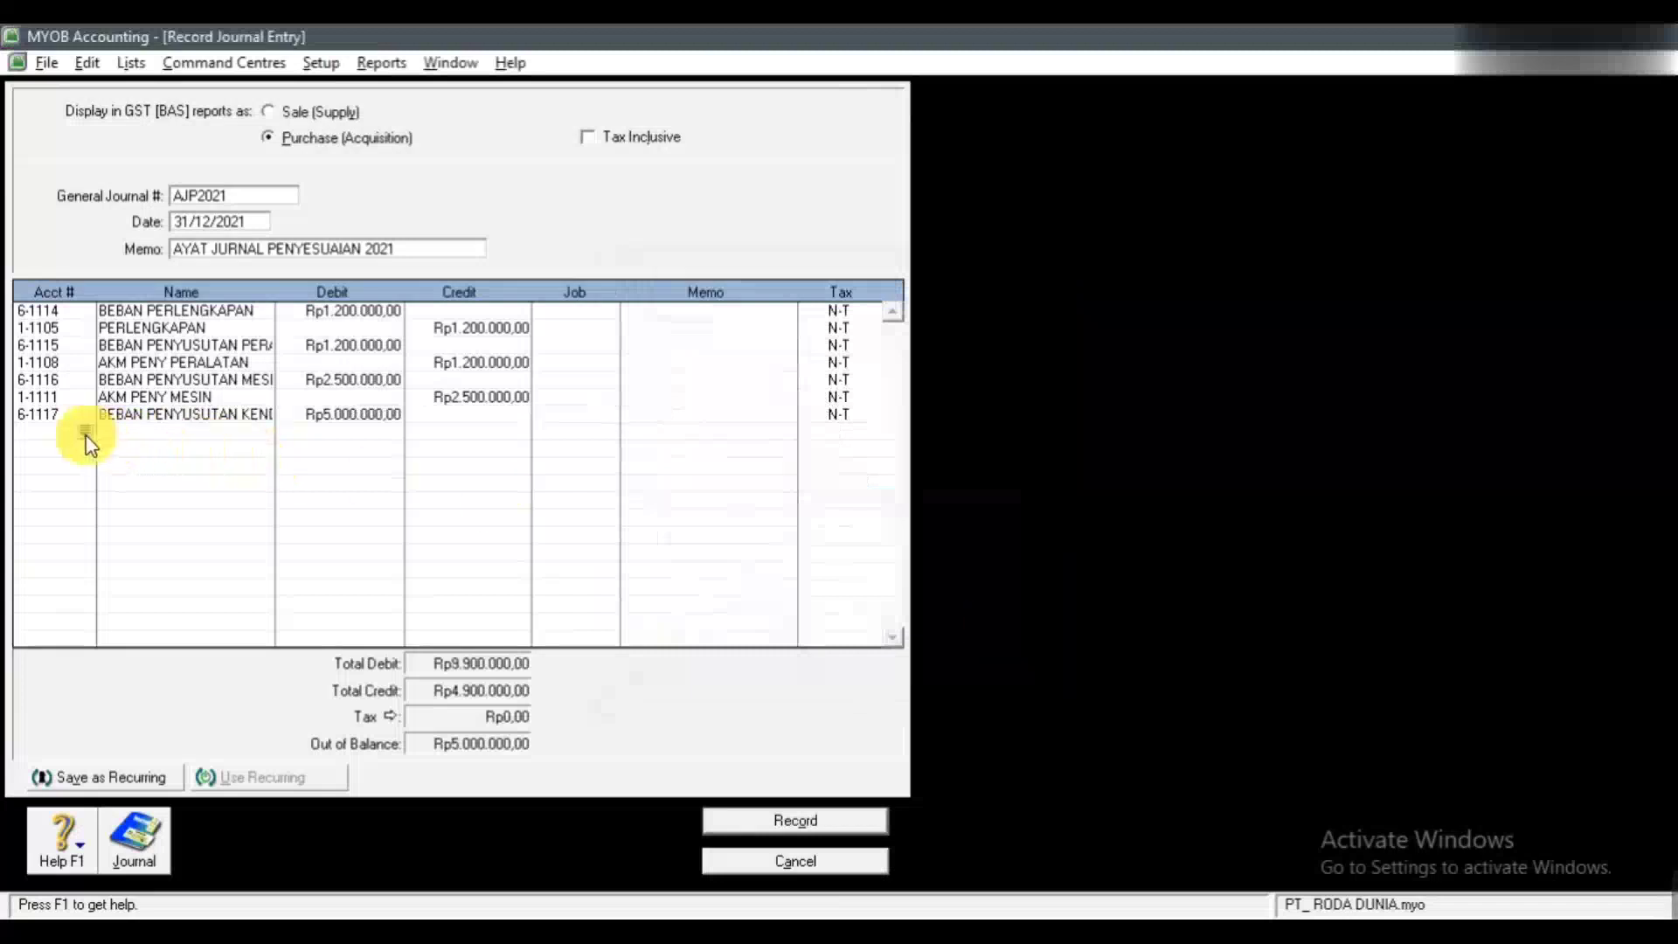
left_click(84, 432)
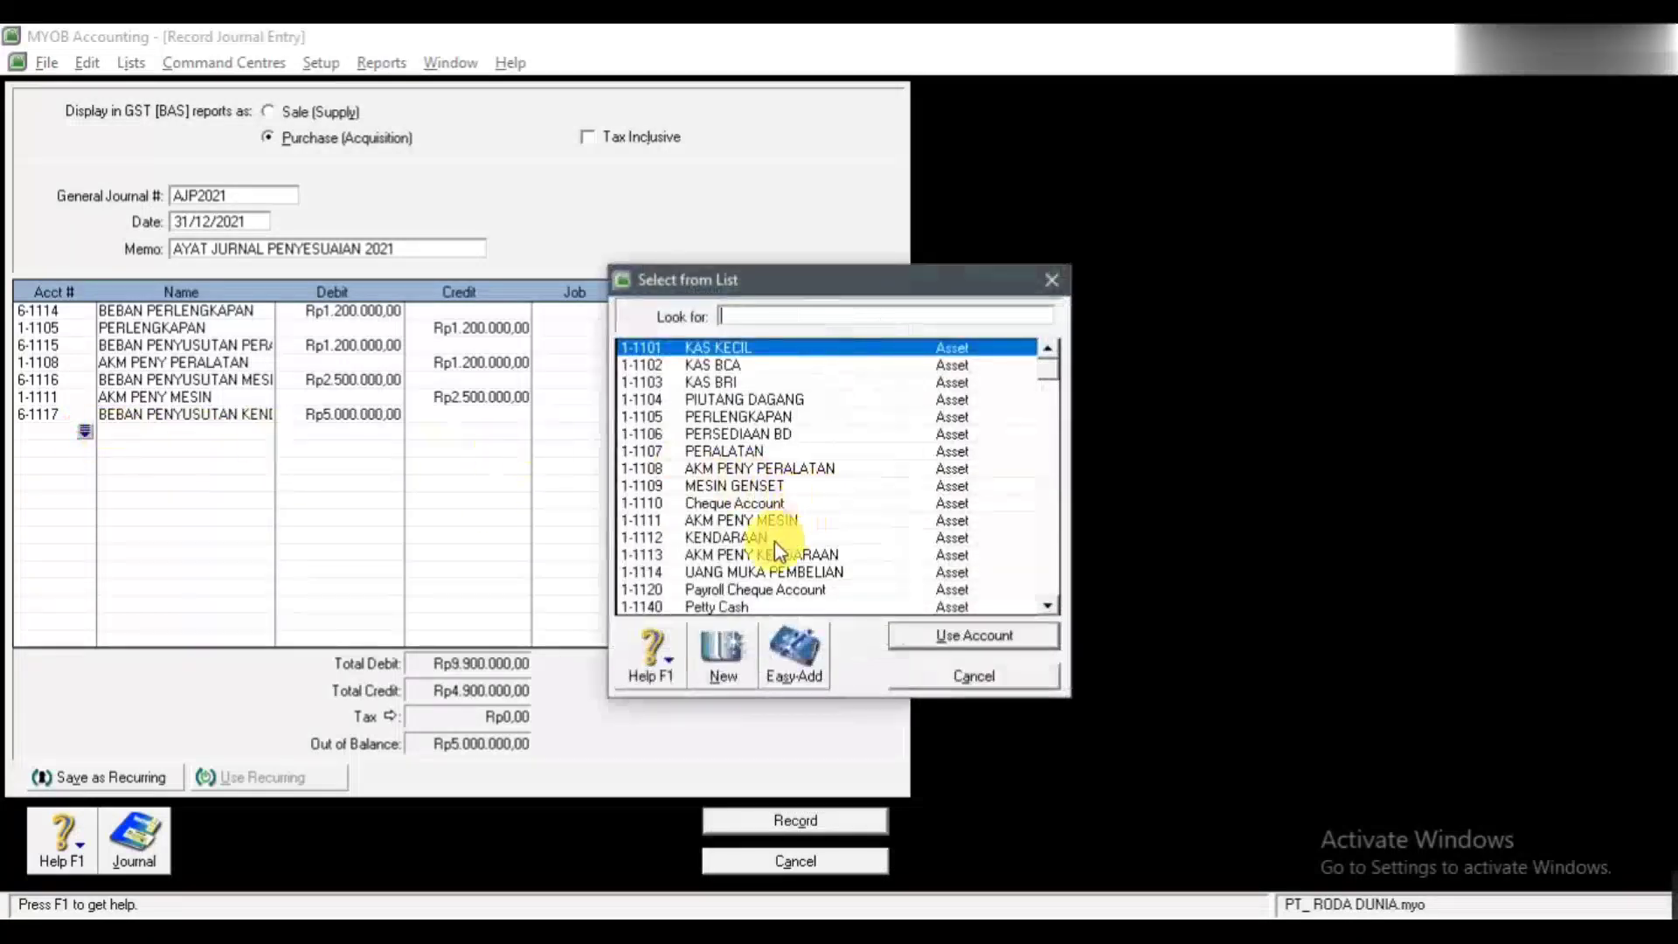
left_click(762, 554)
left_click(979, 646)
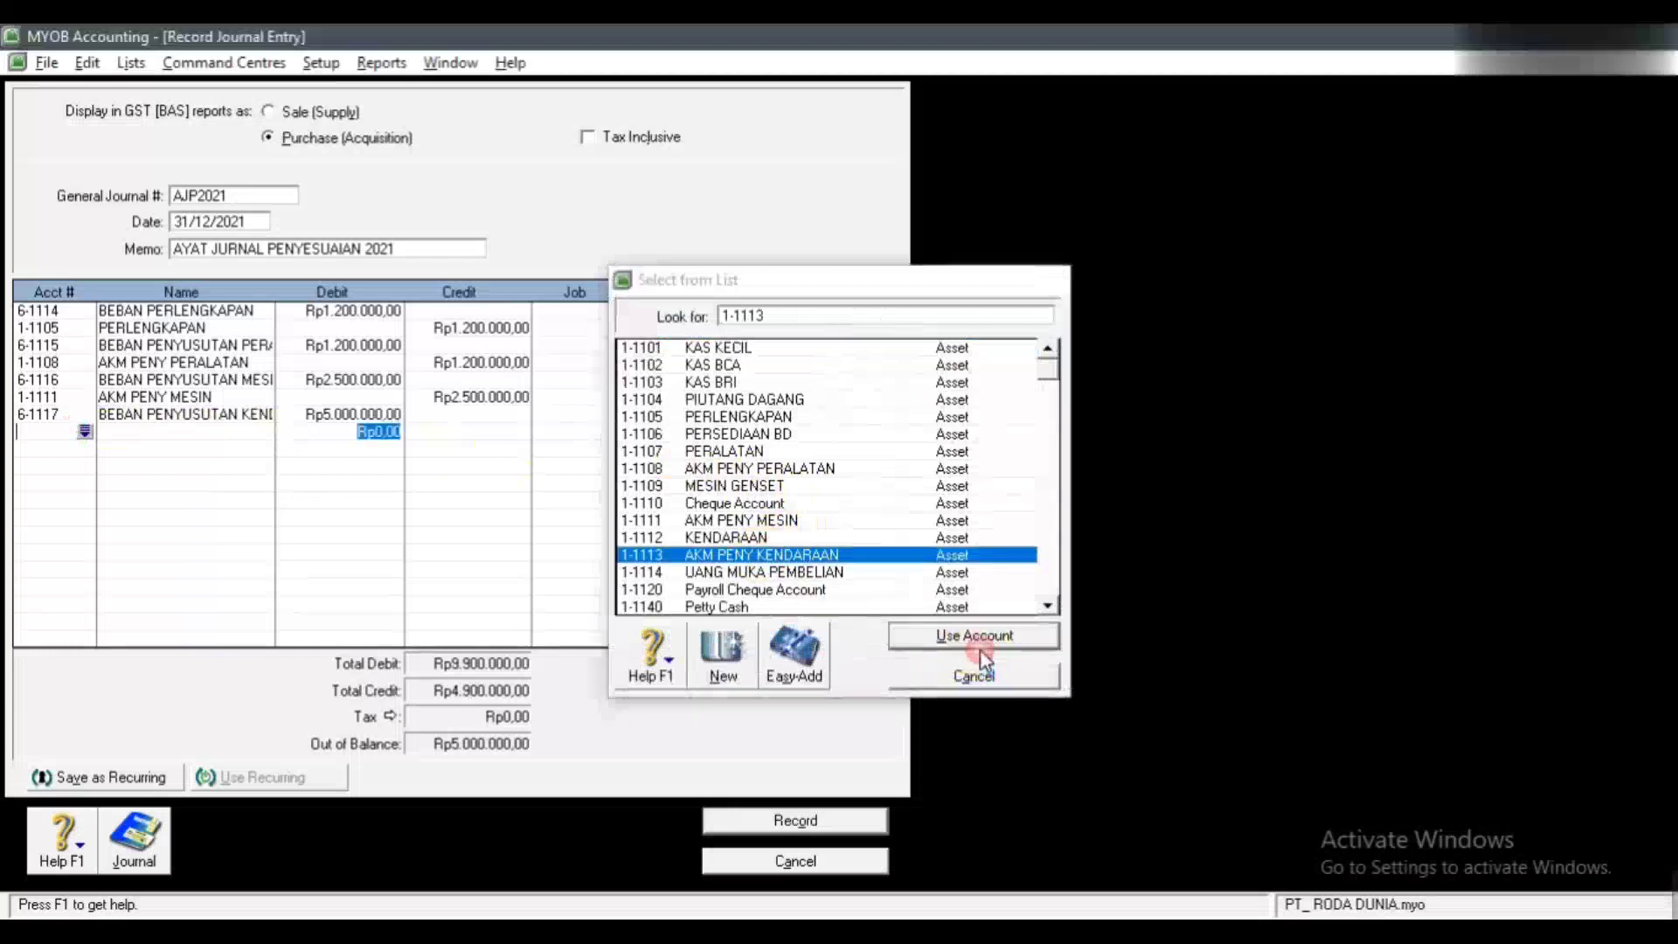
key("Tab")
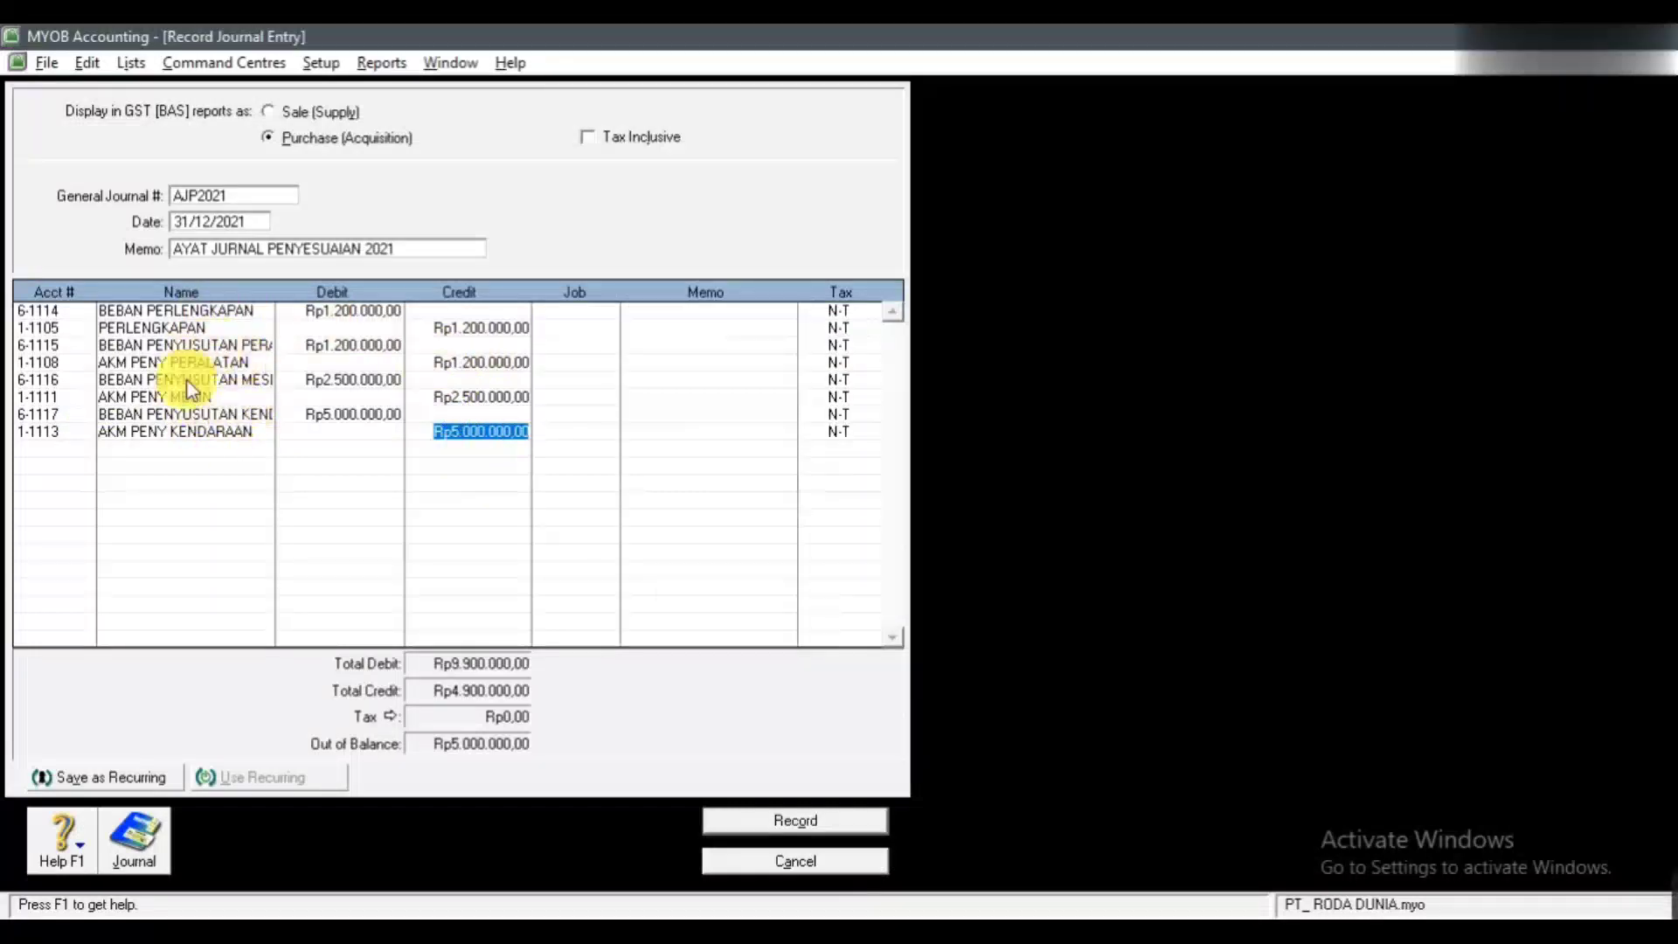
Step: Check the unpaid December wages on the slide and add a journal line debiting account 6-1109 BEBAN GAJI with Rp7.000.000
key("alt+Tab")
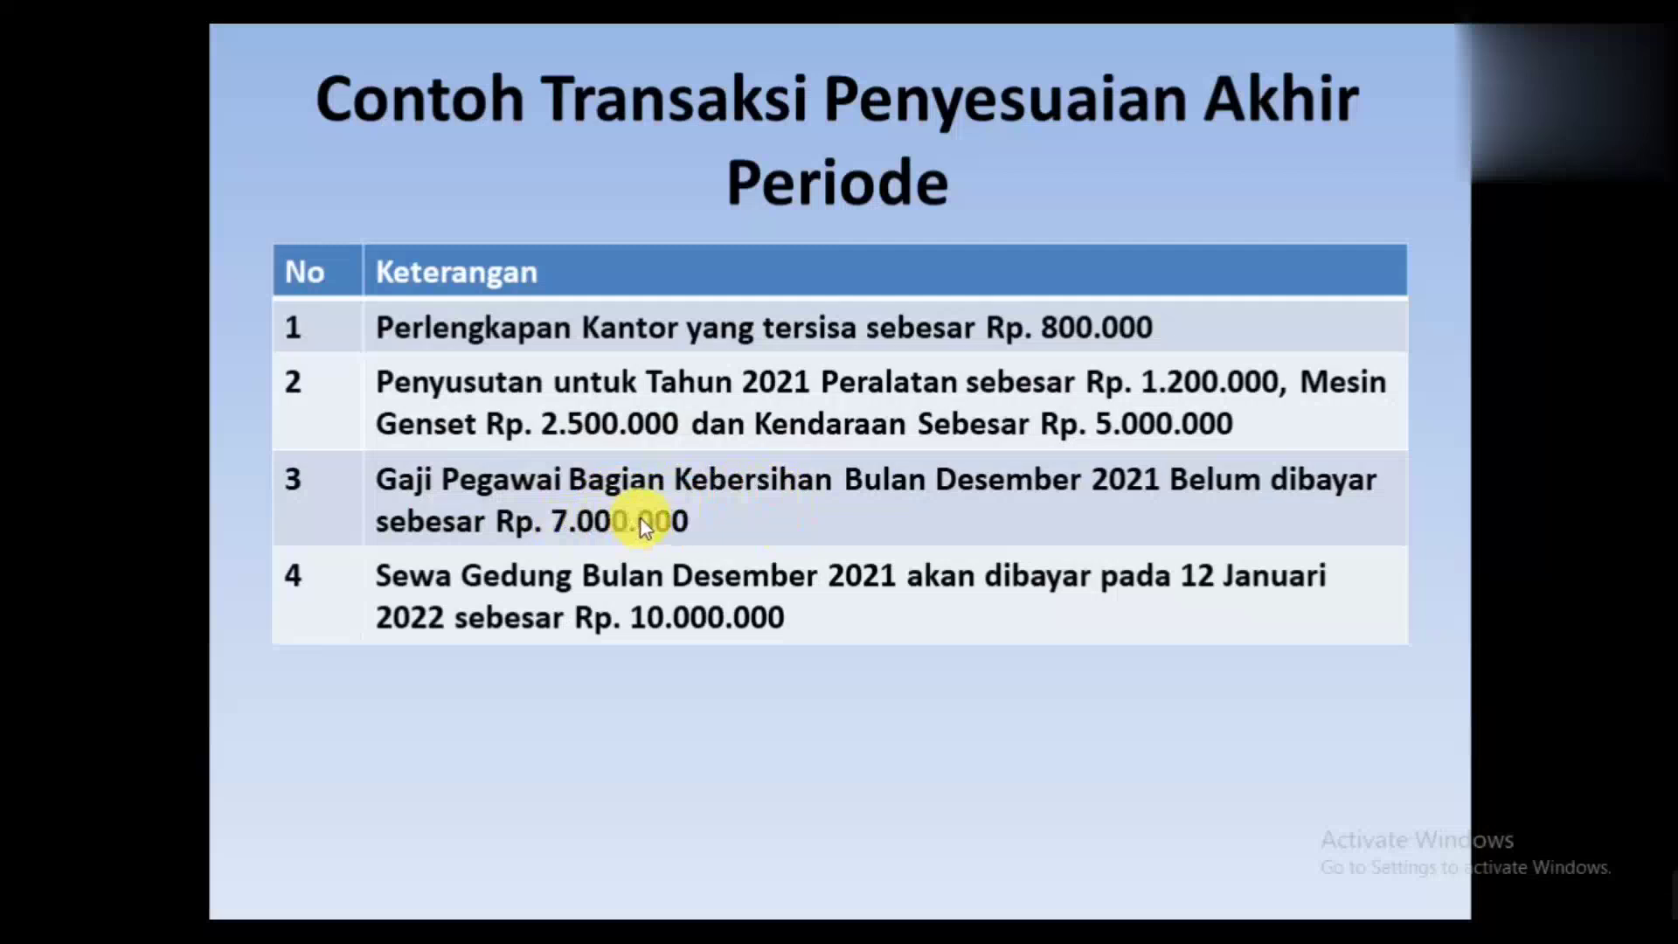
key("alt+Tab")
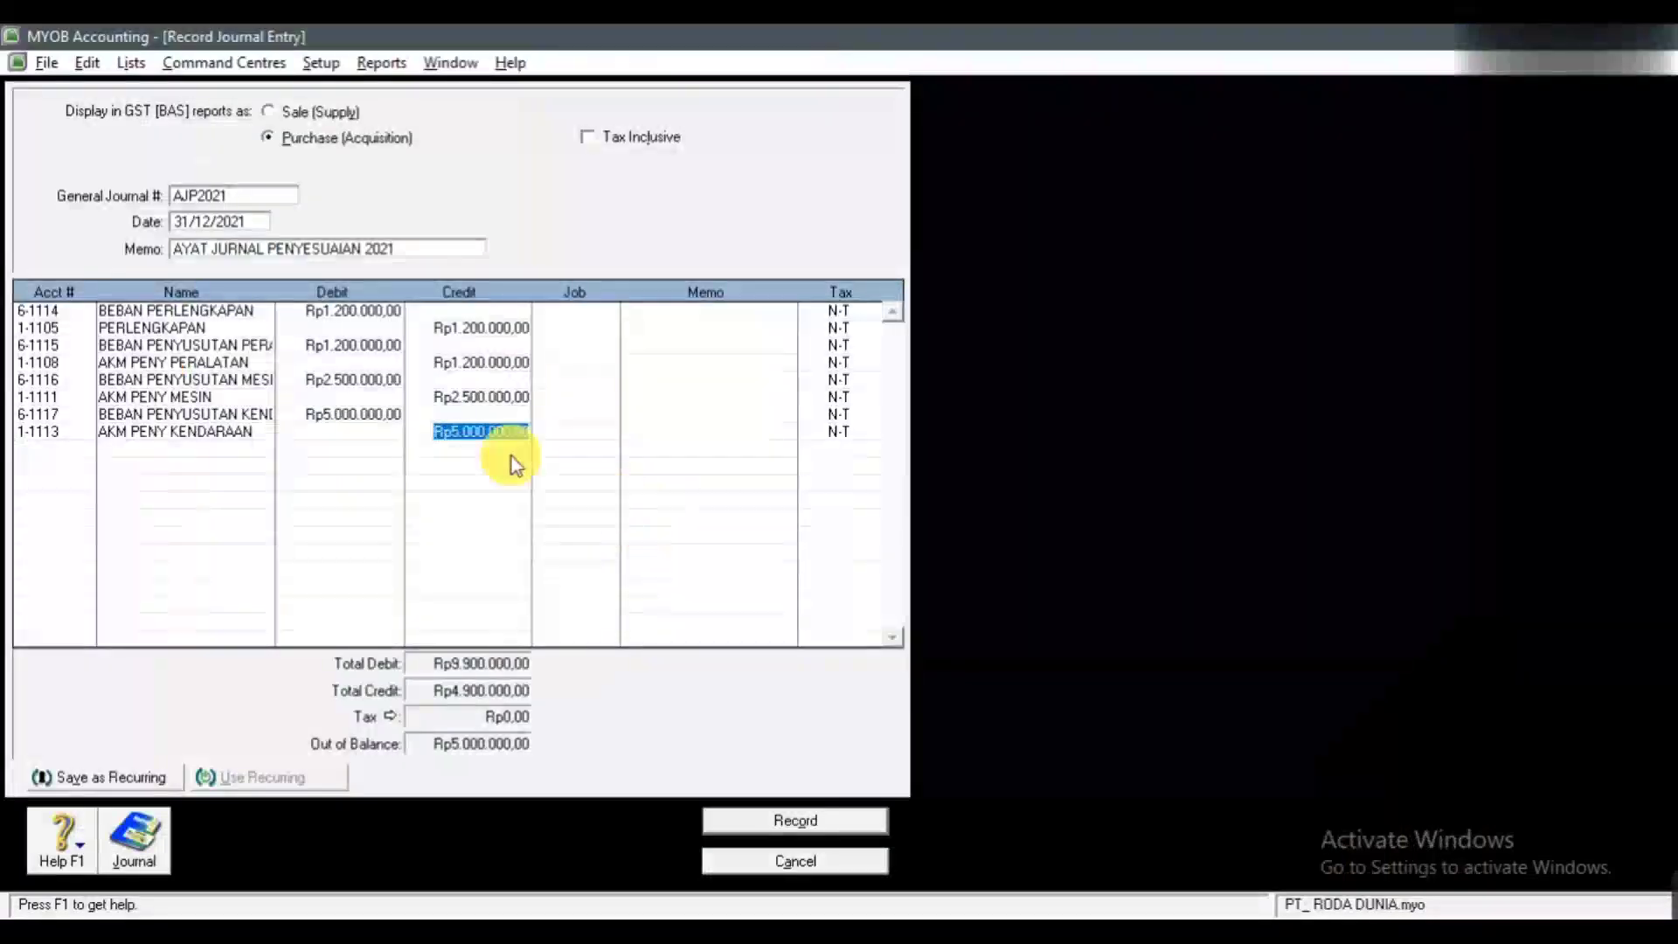
left_click(79, 453)
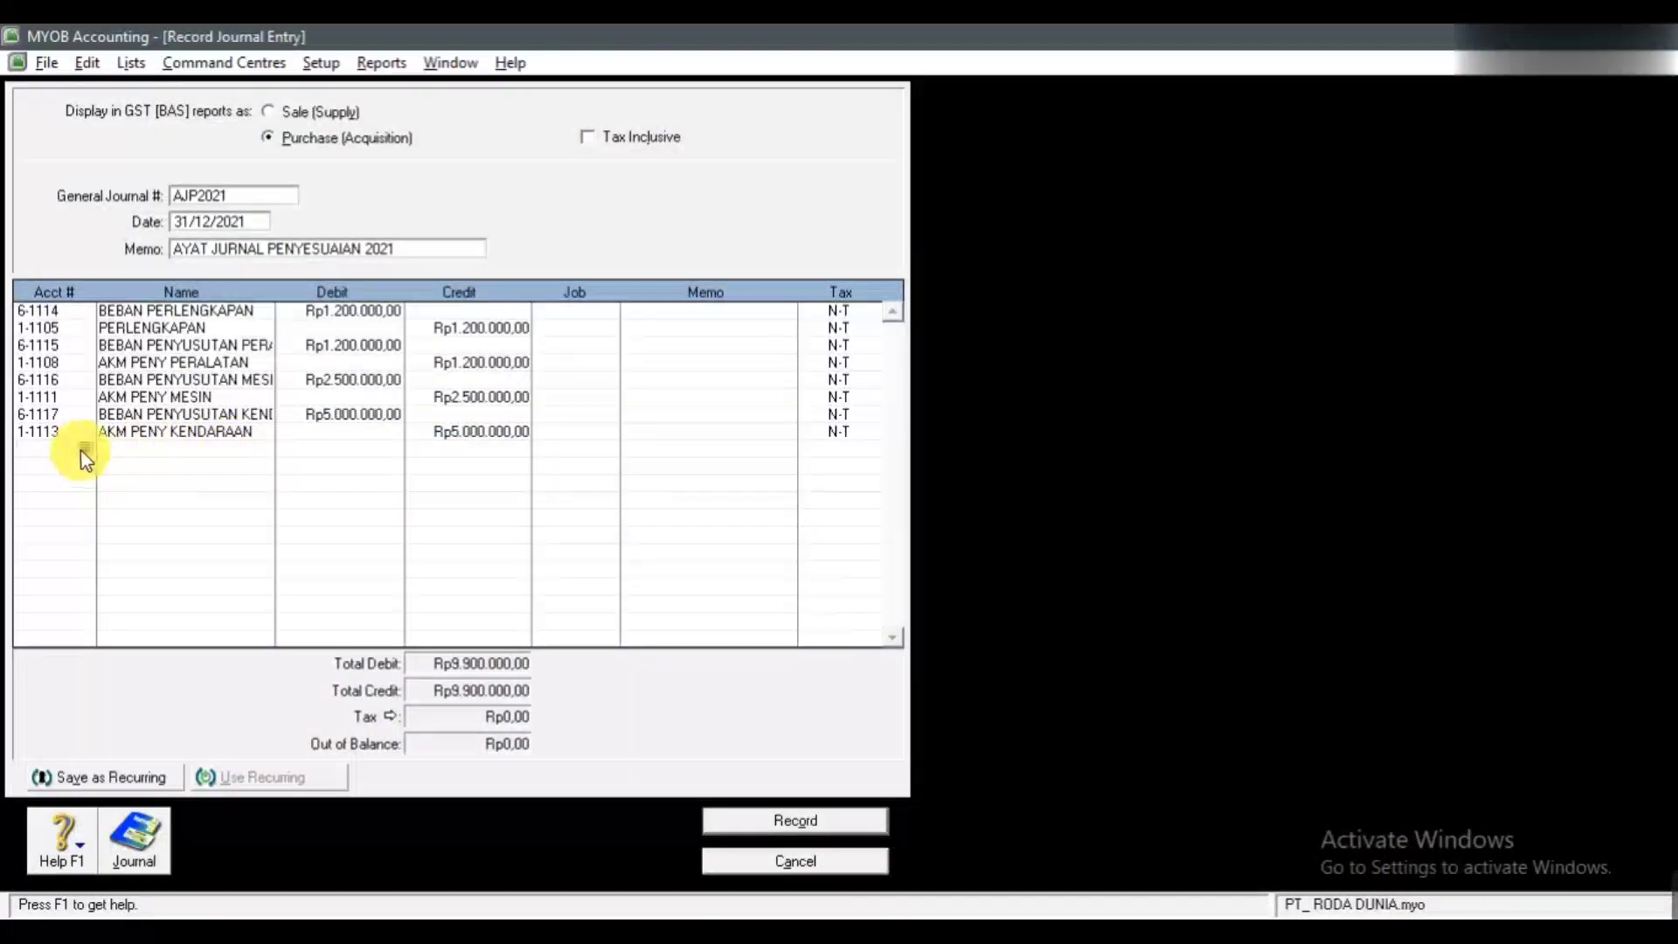
left_click(84, 450)
left_click(718, 458)
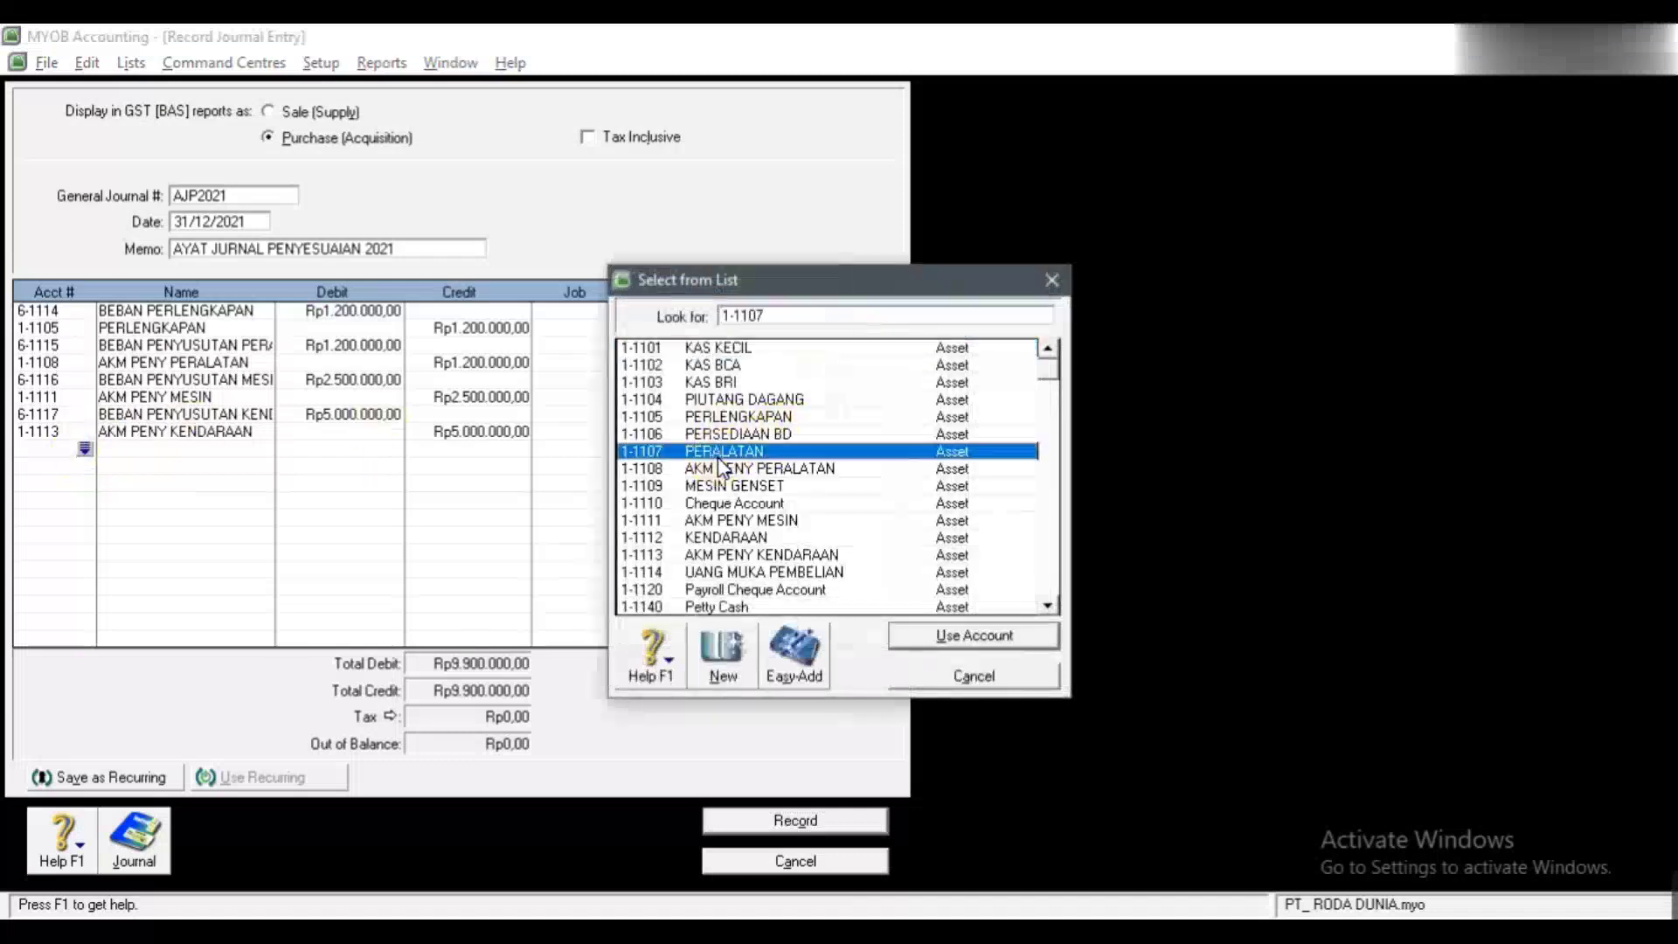
key("Down")
key("Down")
key("Down")
key("Down")
key("Down")
key("Down")
key("Down")
key("Down")
key("Down")
key("Down")
key("Down")
key("Down")
key("Down")
key("Down")
key("Down")
key("Down")
key("Down")
key("Down")
key("Down")
key("Down")
key("Down")
key("Down")
key("Down")
key("Down")
key("Down")
key("Down")
key("Down")
key("Down")
key("Down")
key("Down")
key("Down")
key("Down")
key("Down")
key("Down")
key("Down")
key("Down")
key("Down")
key("Down")
key("Down")
key("Down")
key("Down")
key("Down")
key("Down")
key("Down")
key("Down")
key("Down")
key("Down")
key("Down")
key("Down")
key("Down")
key("Down")
key("Down")
key("Down")
key("Down")
key("Down")
key("Down")
key("Down")
key("Down")
key("Down")
key("Down")
key("Up")
key("Up")
key("Up")
key("Up")
key("Up")
key("Up")
key("Up")
key("Up")
key("Up")
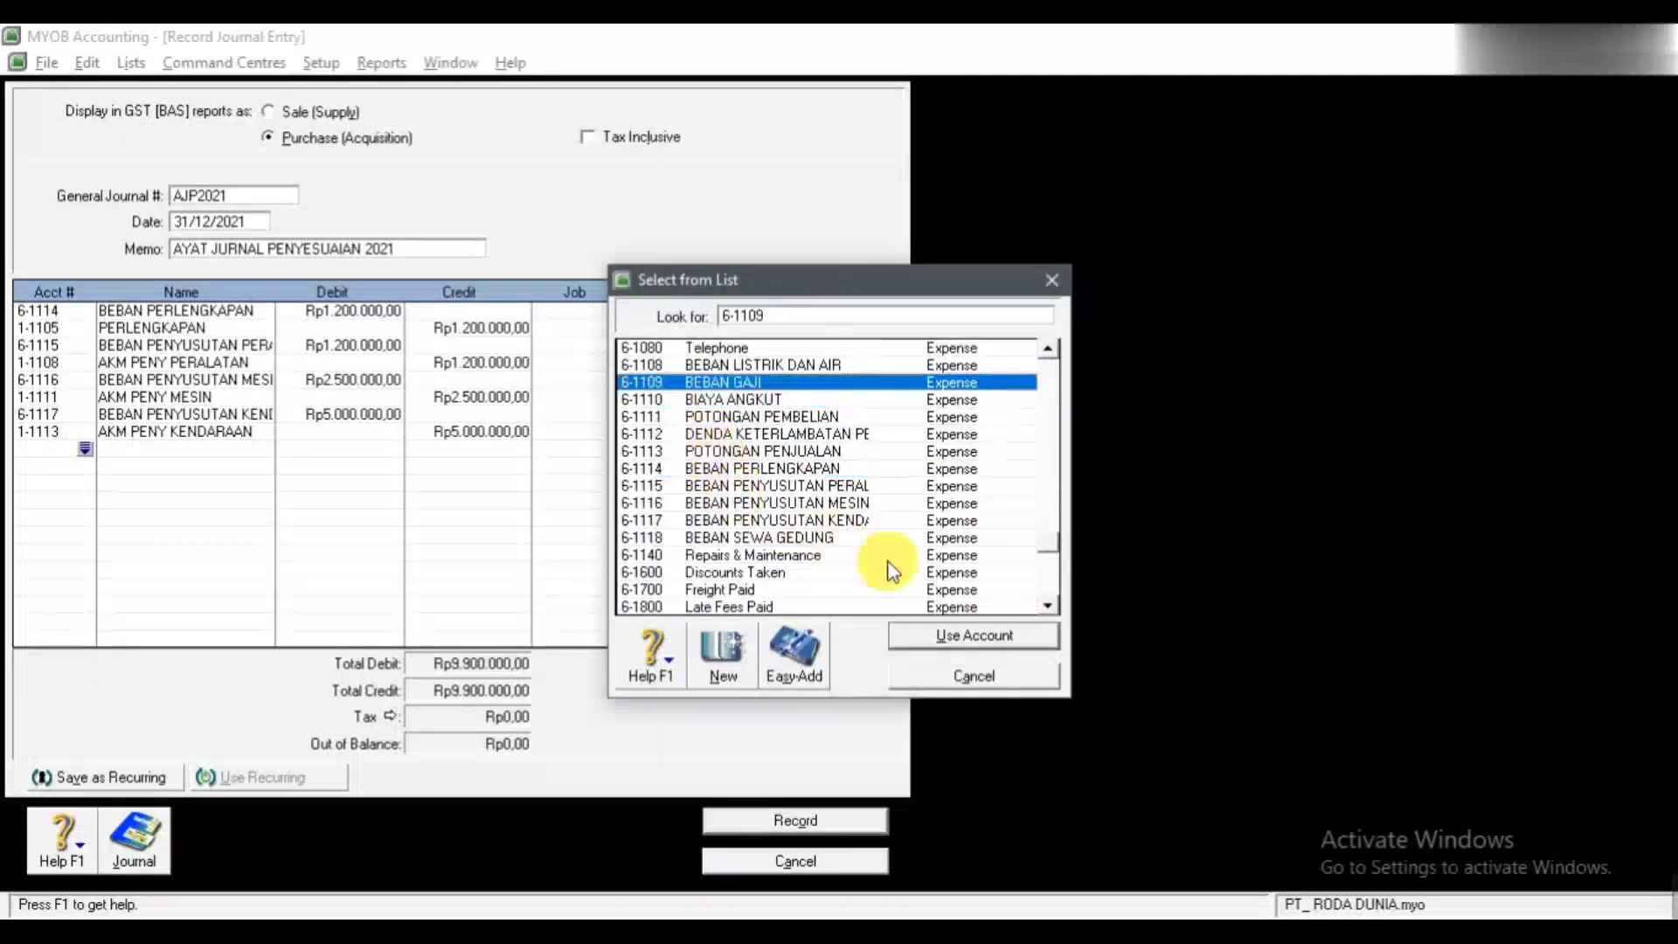
left_click(921, 626)
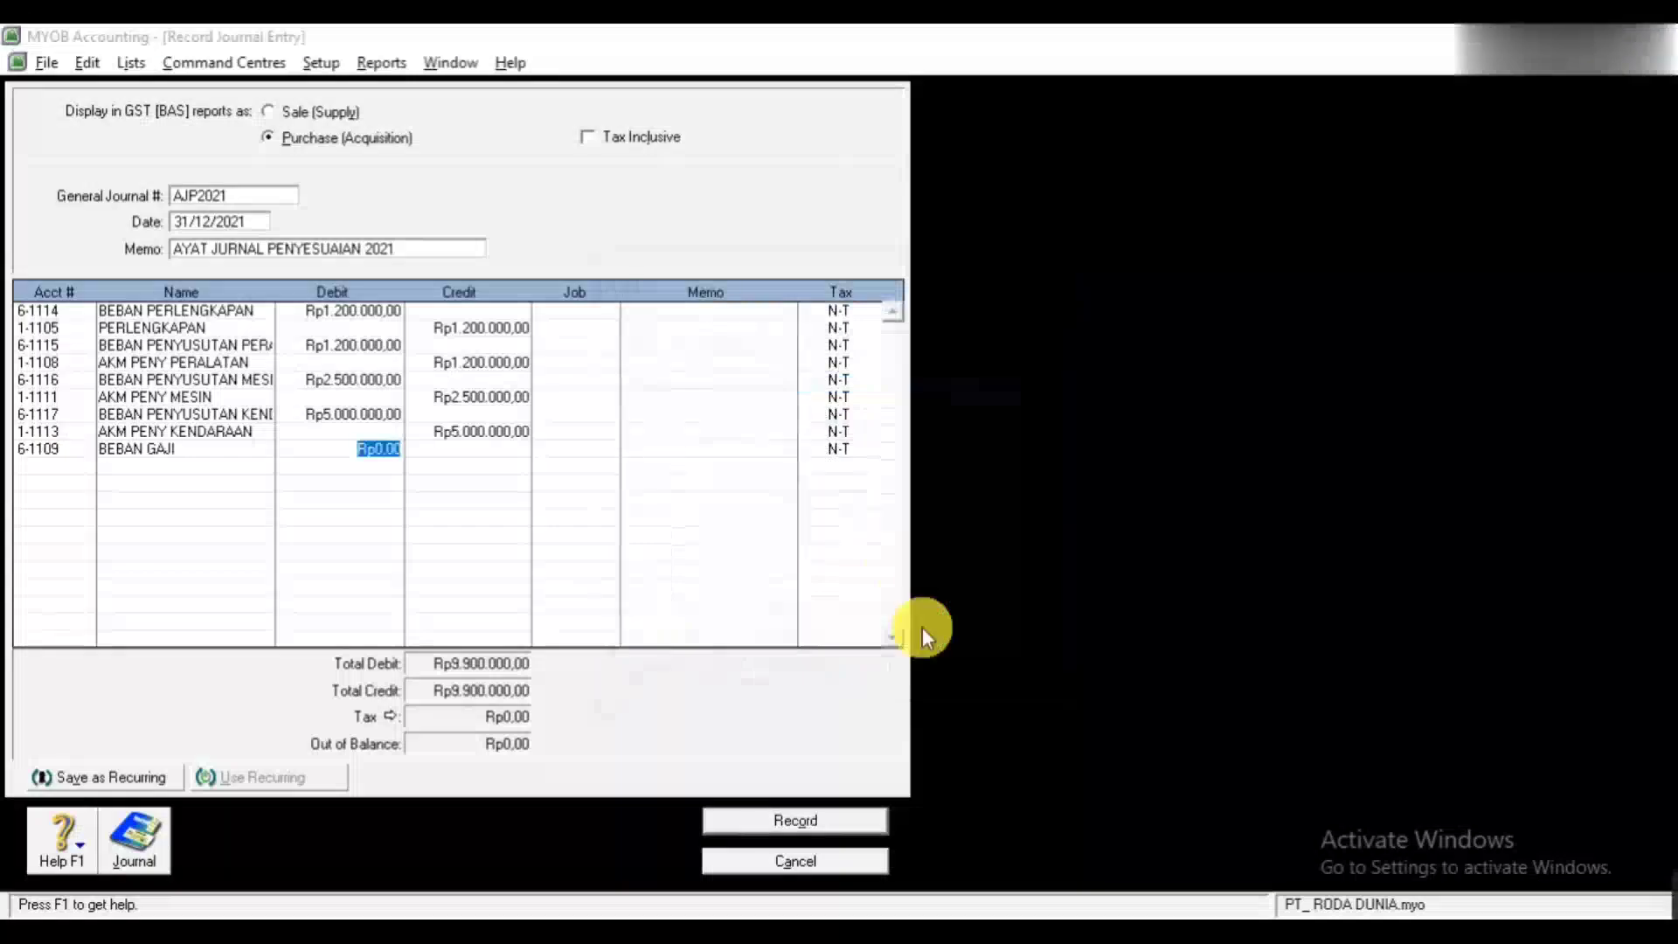
key("alt+Tab")
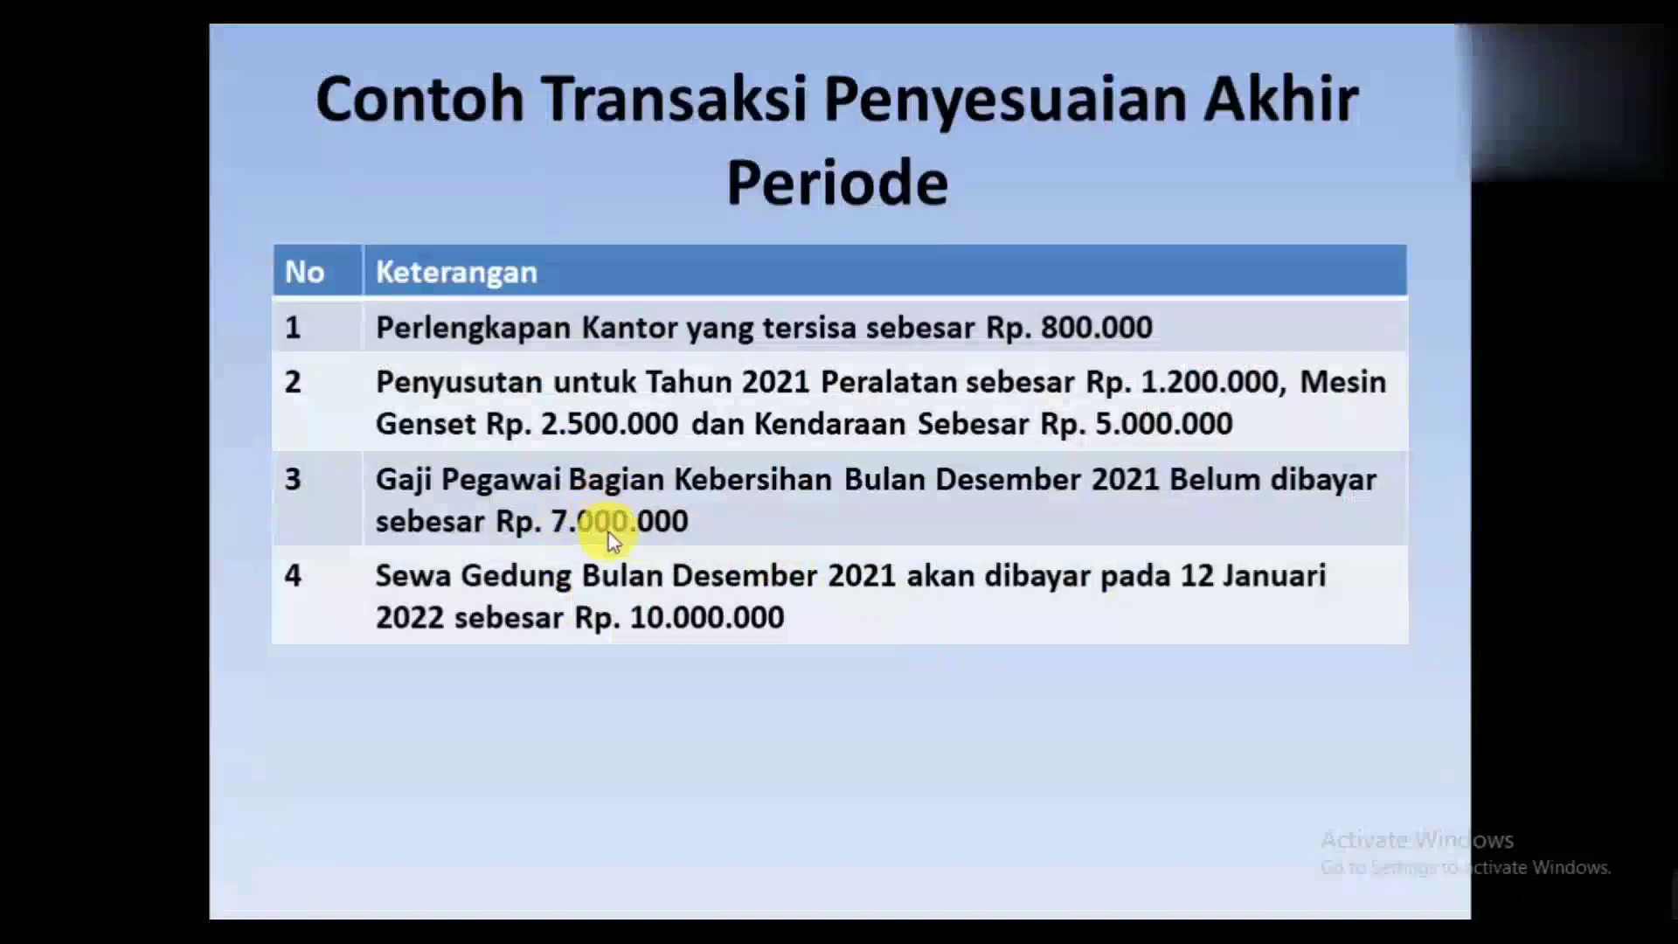
key("alt+Tab")
type("7000000")
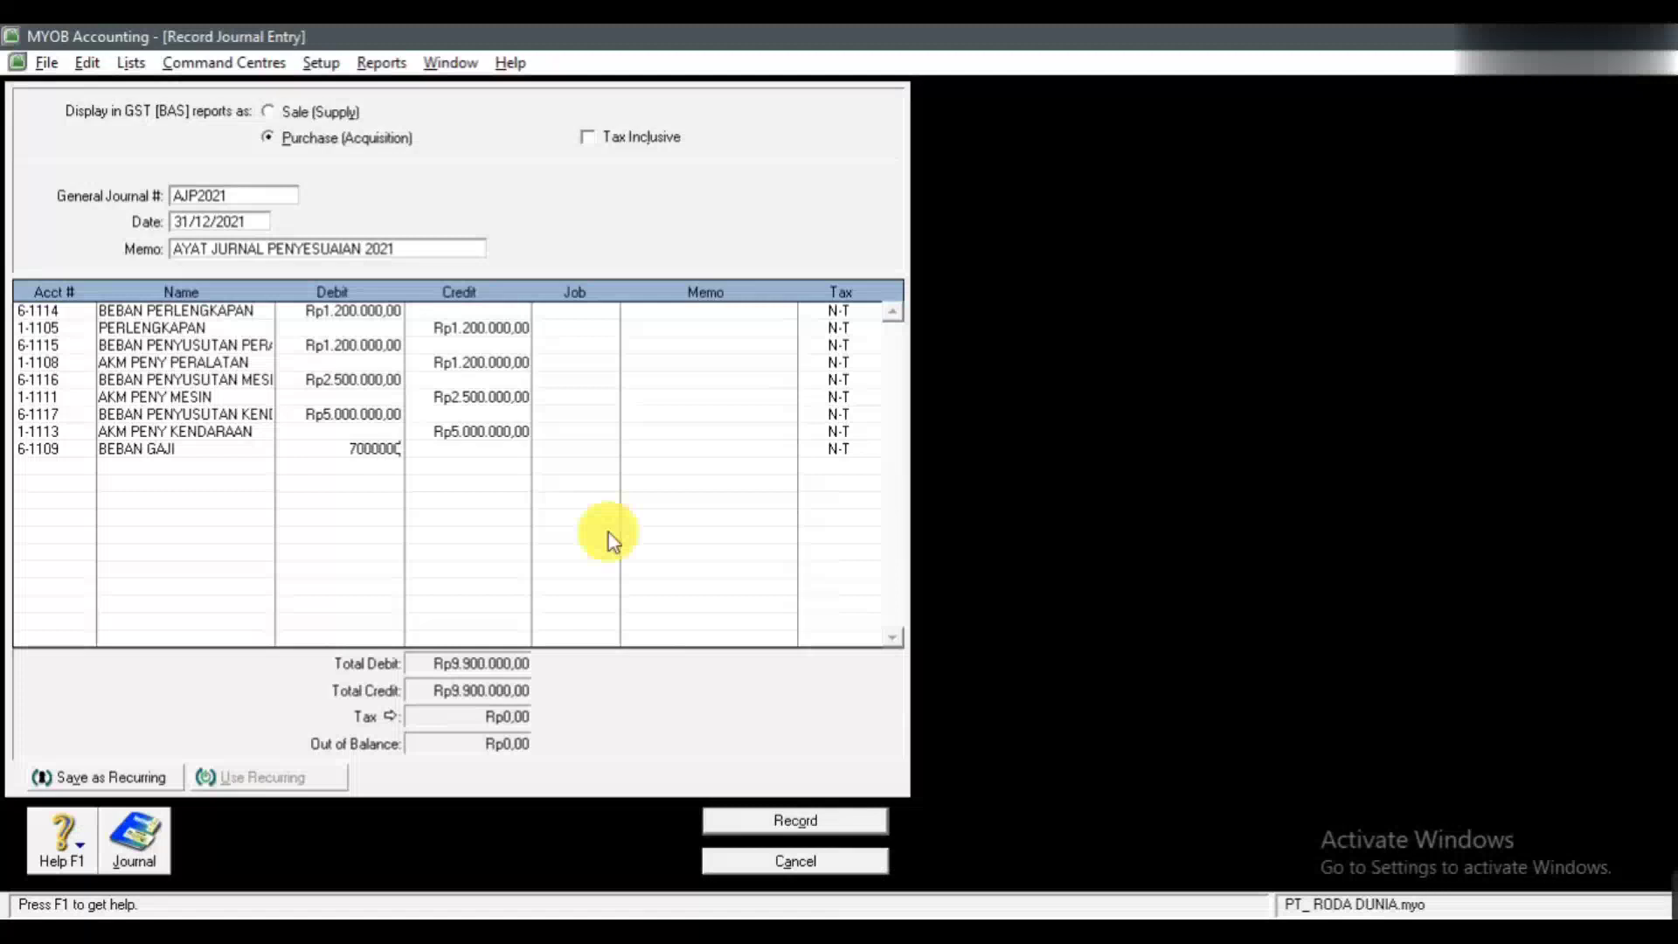
key("Tab")
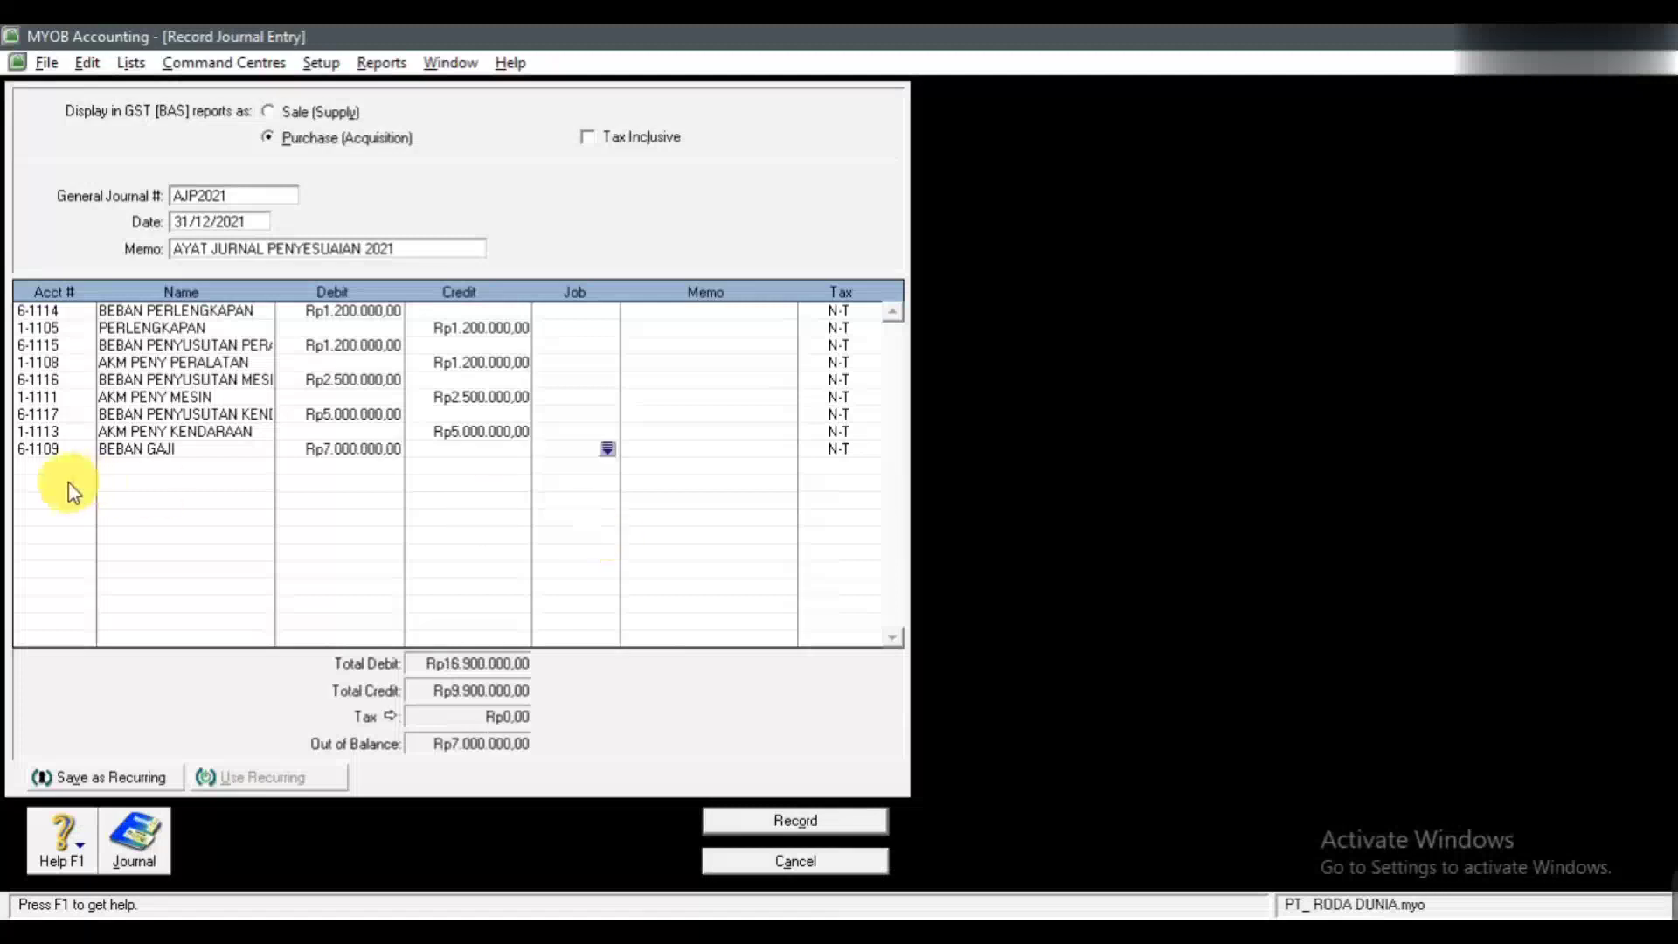
Step: Add a journal line crediting account 2-2102 HUTANG GAJI with Rp7.000.000
left_click(50, 465)
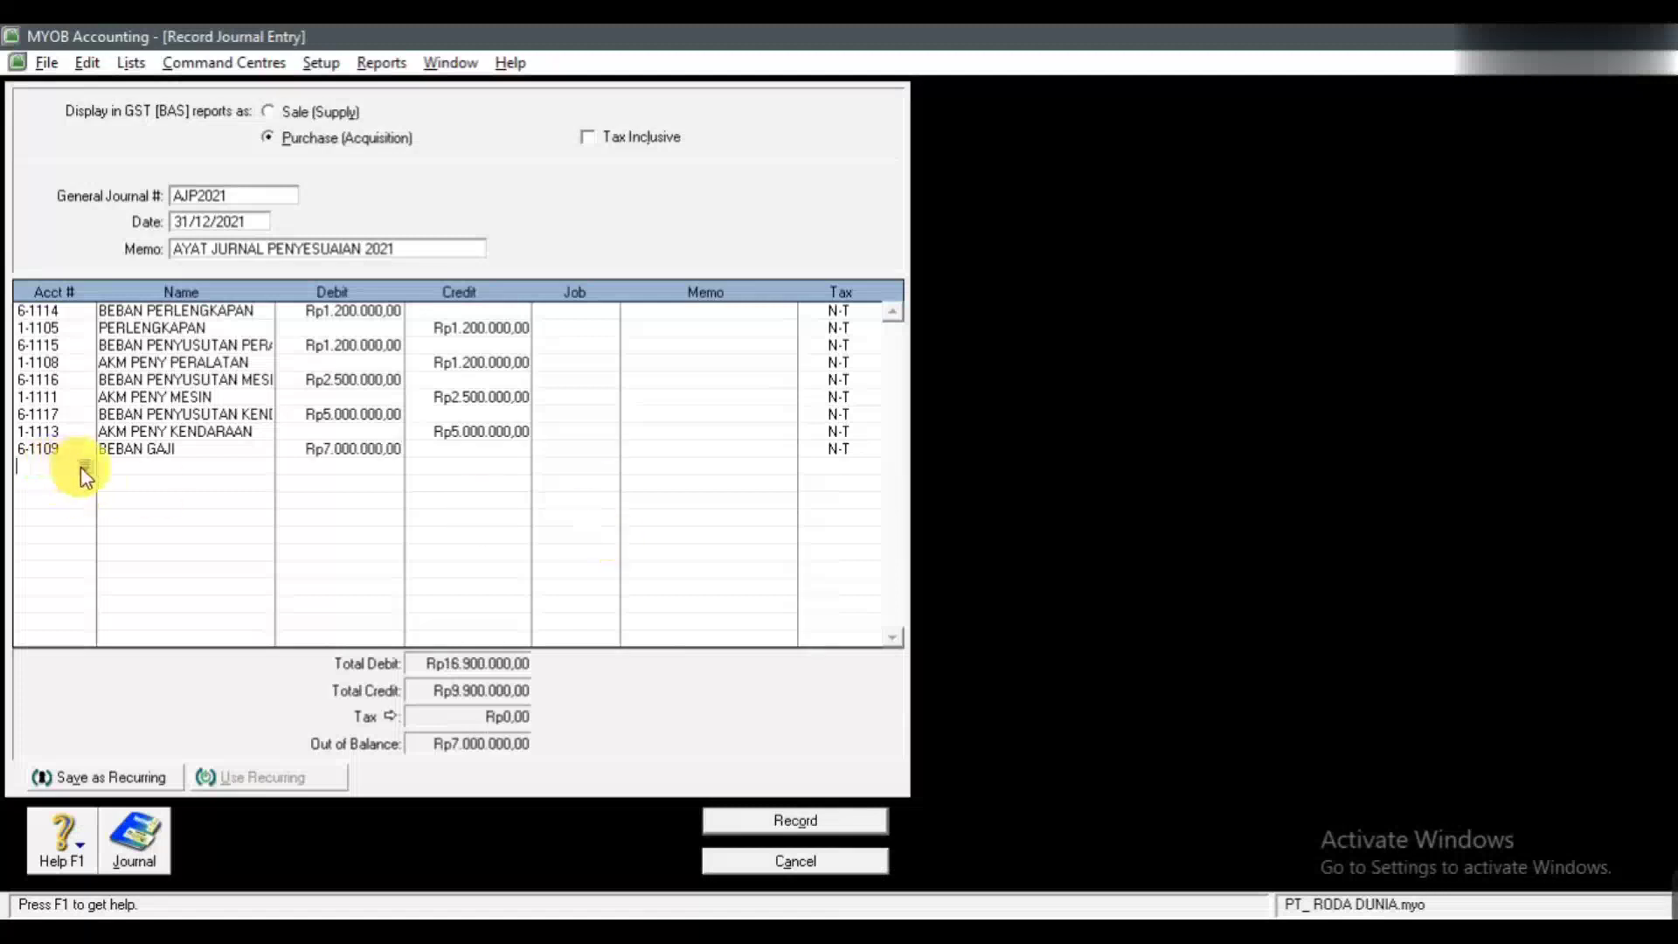
left_click(83, 466)
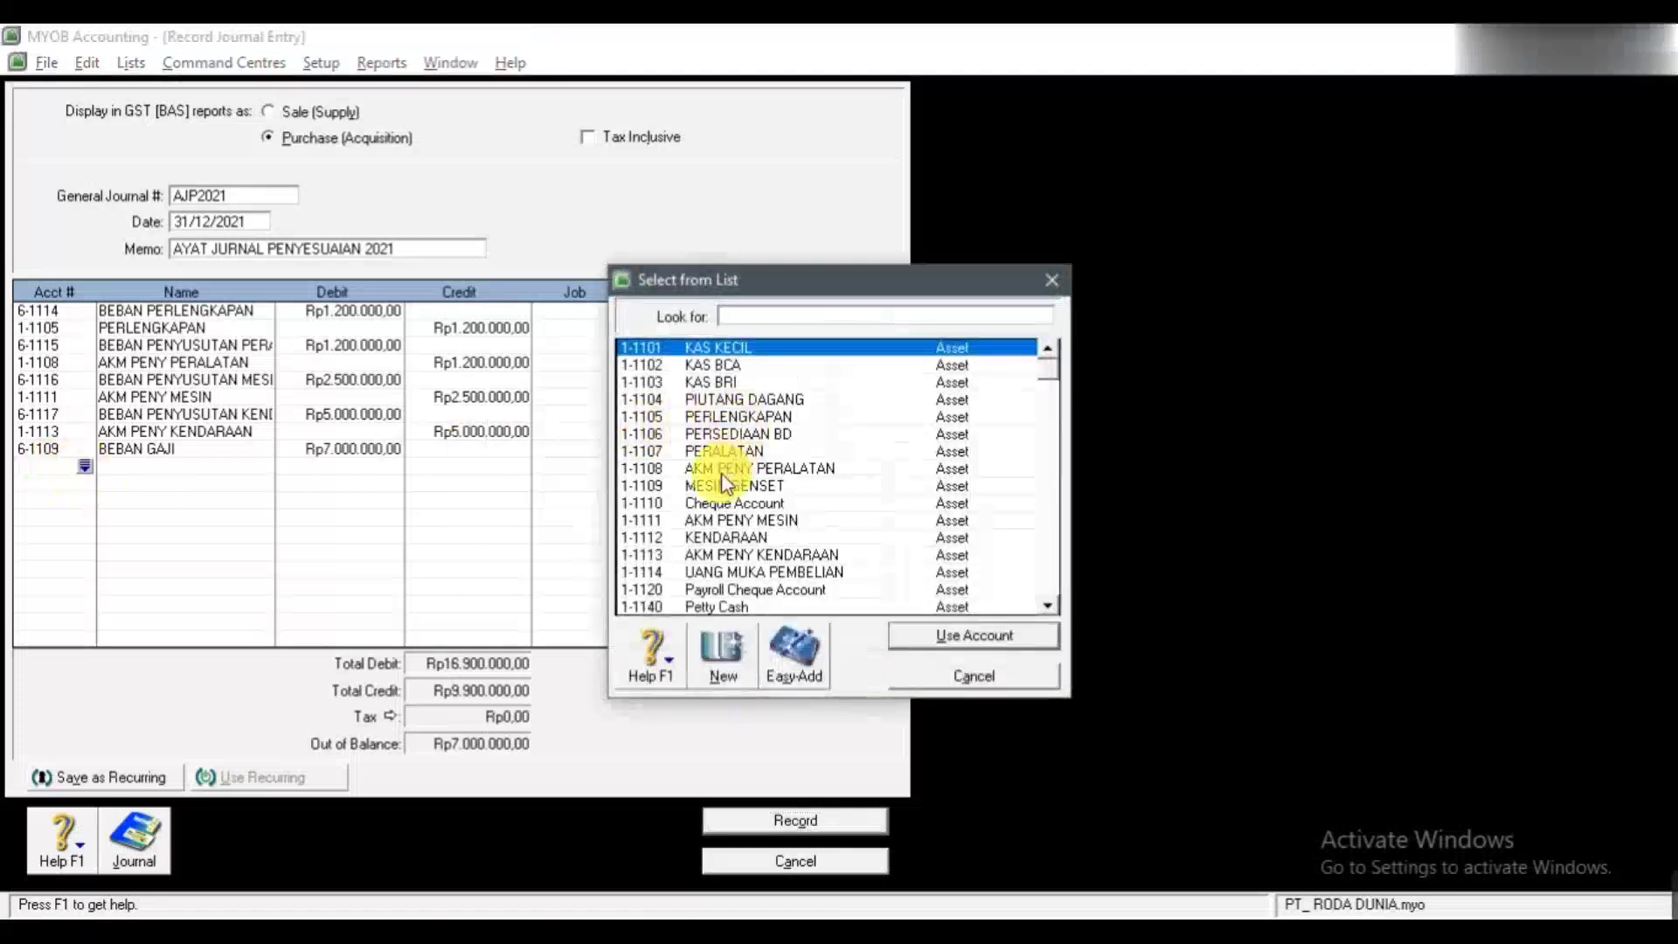
type("1-1960")
key("Down")
key("Down")
key("Down")
key("Down")
key("Down")
key("Down")
key("Down")
key("Down")
key("Down")
key("Down")
key("Down")
key("Down")
key("Down")
key("Down")
key("Down")
key("Down")
key("Down")
key("Down")
key("Down")
key("Down")
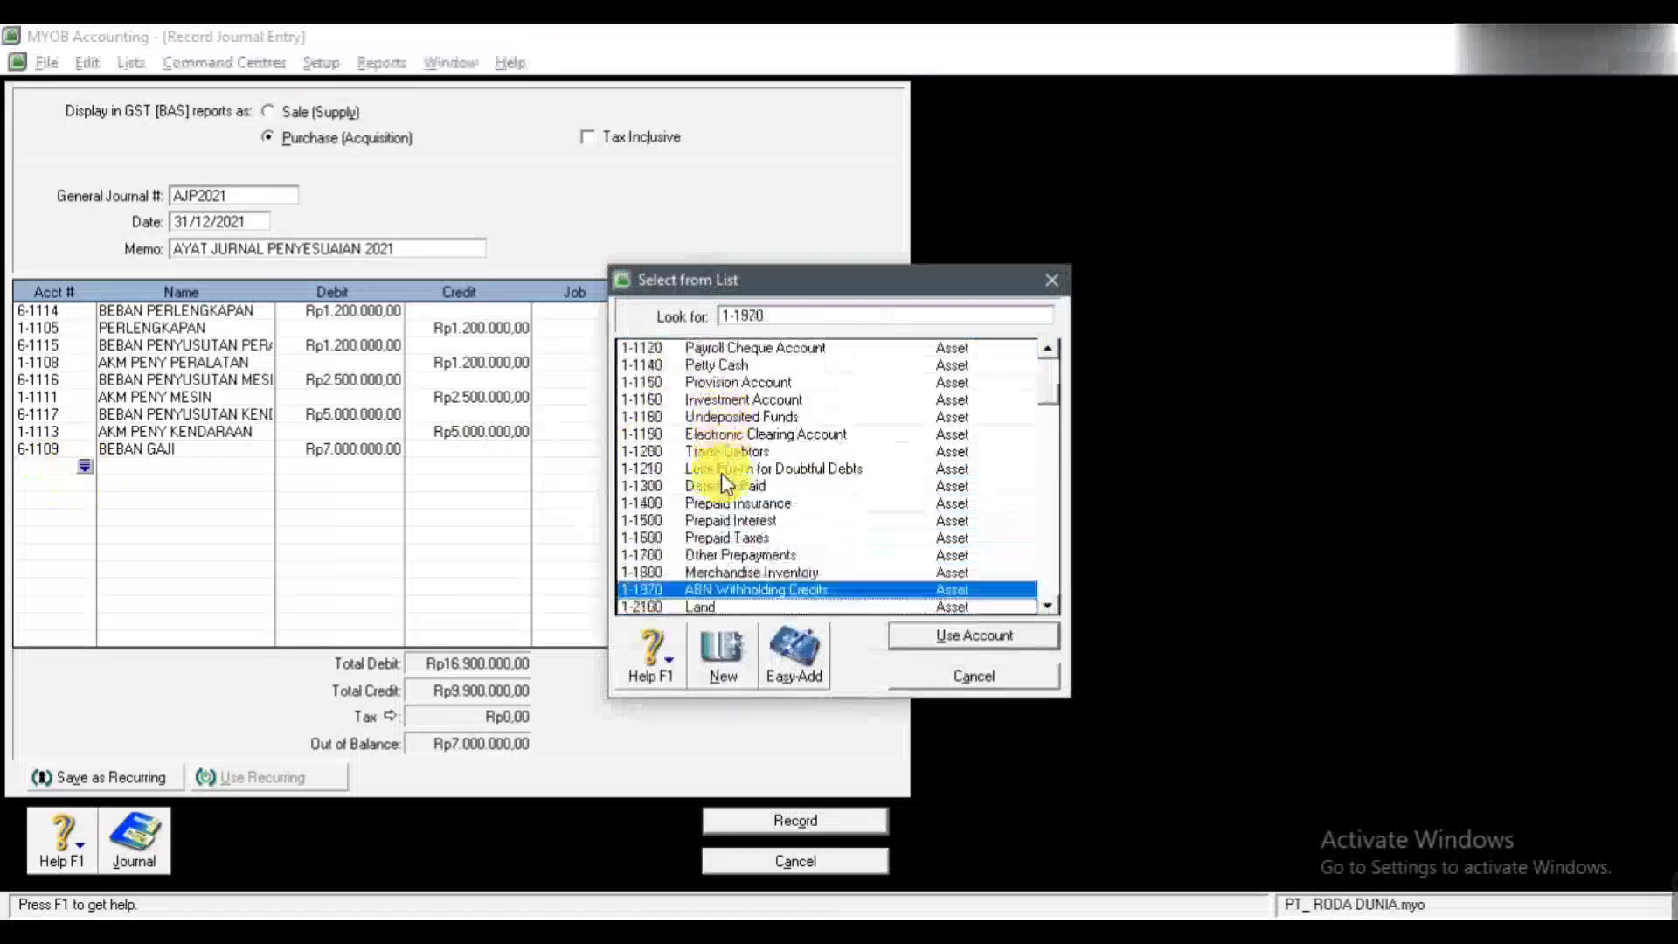
key("Down")
key("Down")
key("Down")
key("Down")
key("Down")
key("Down")
key("Down")
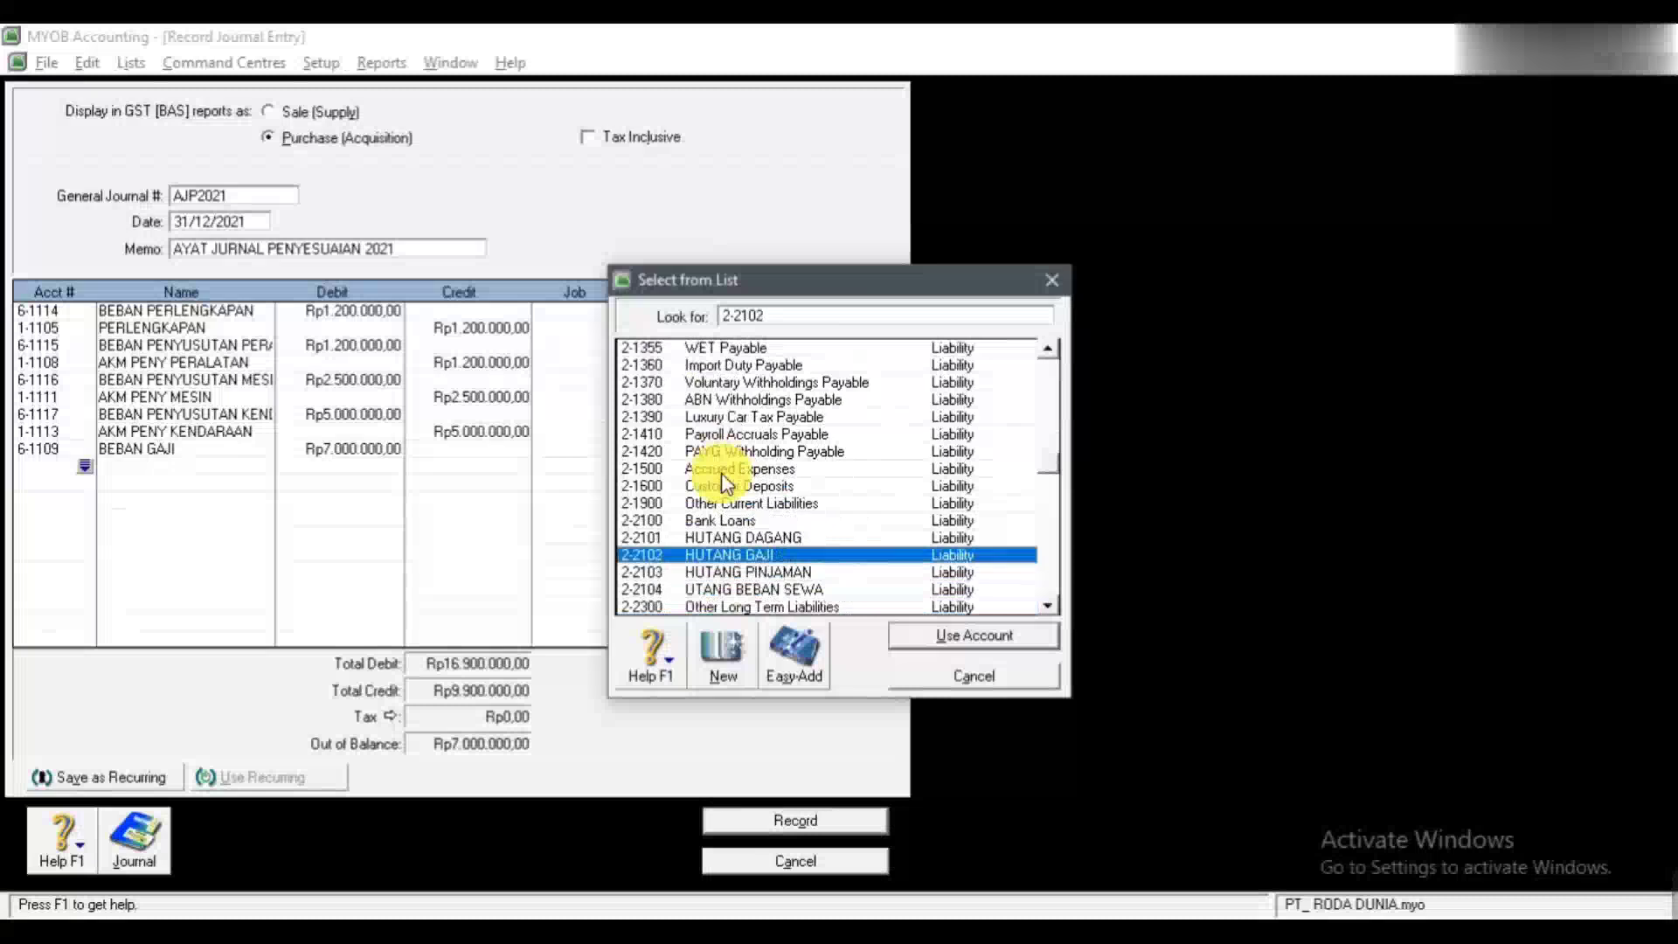
left_click(955, 637)
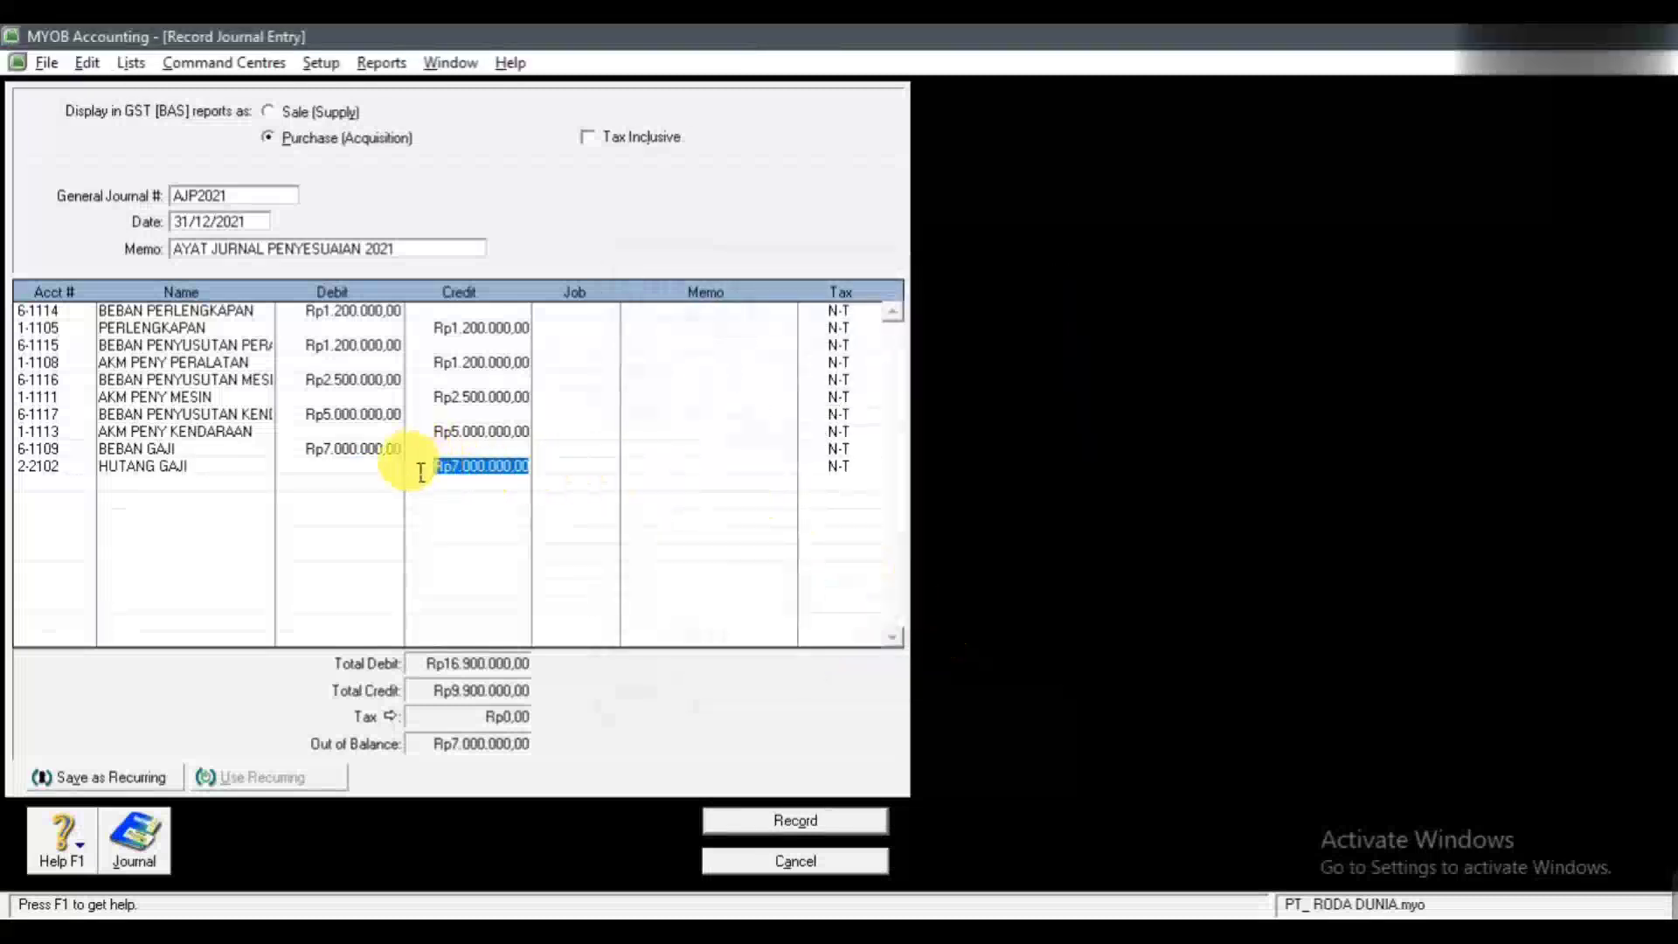
Step: Check the December building rent on the slide and add a journal line for account 6-1118 BEBAN SEWA GEDUNG
left_click(77, 483)
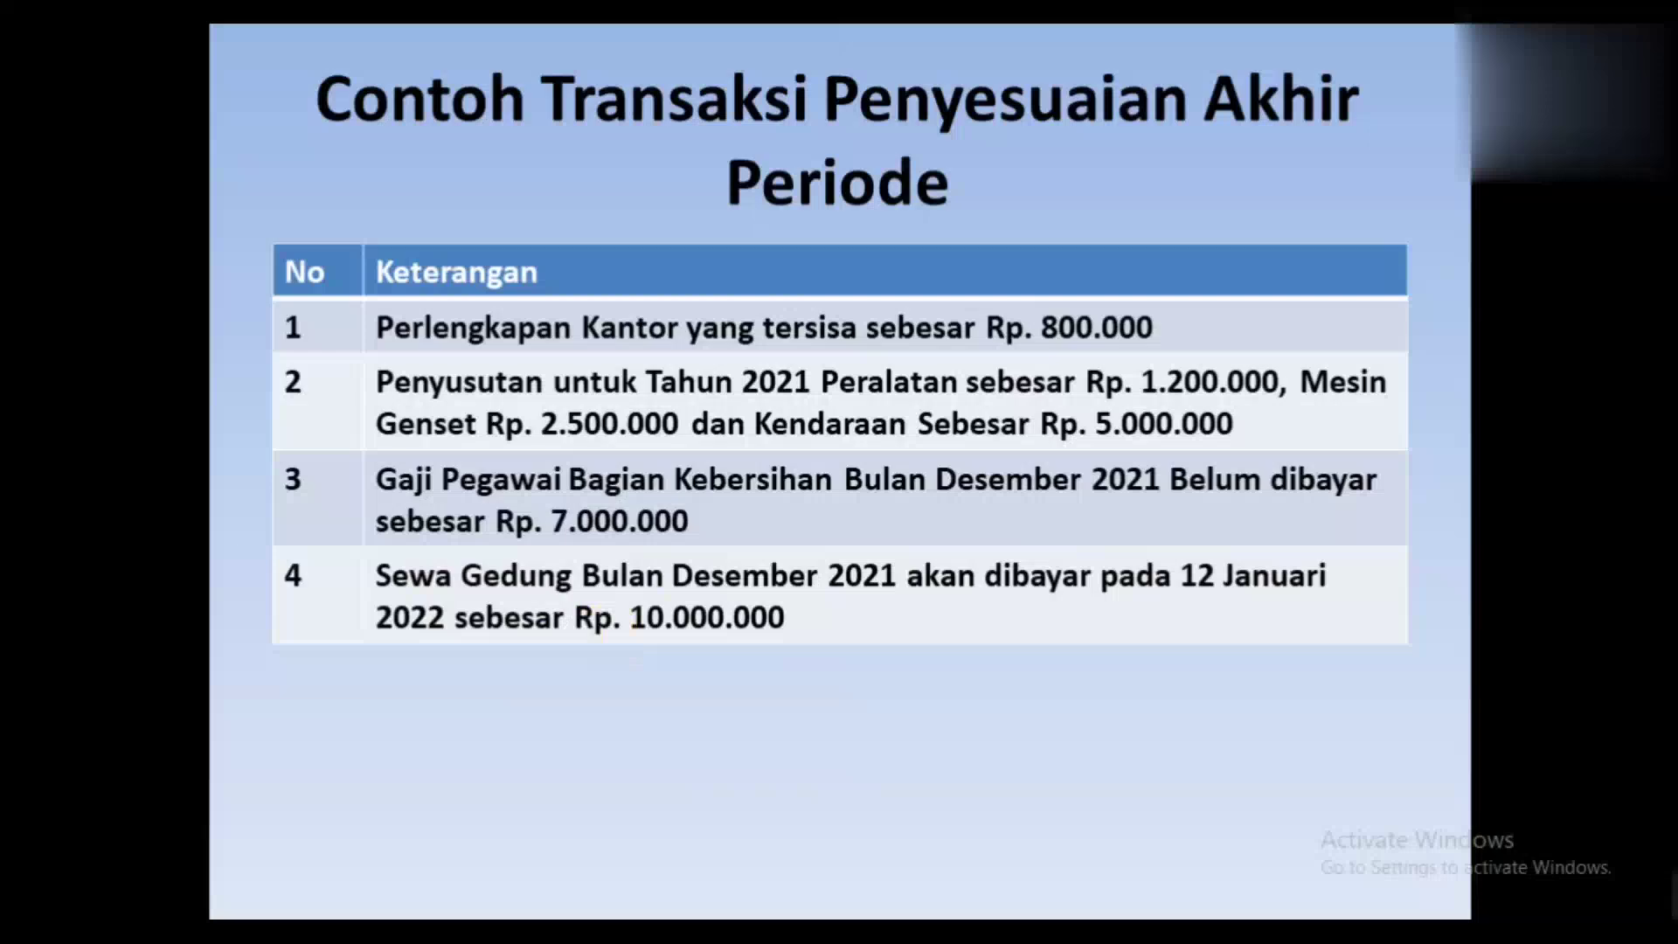
key("alt+Tab")
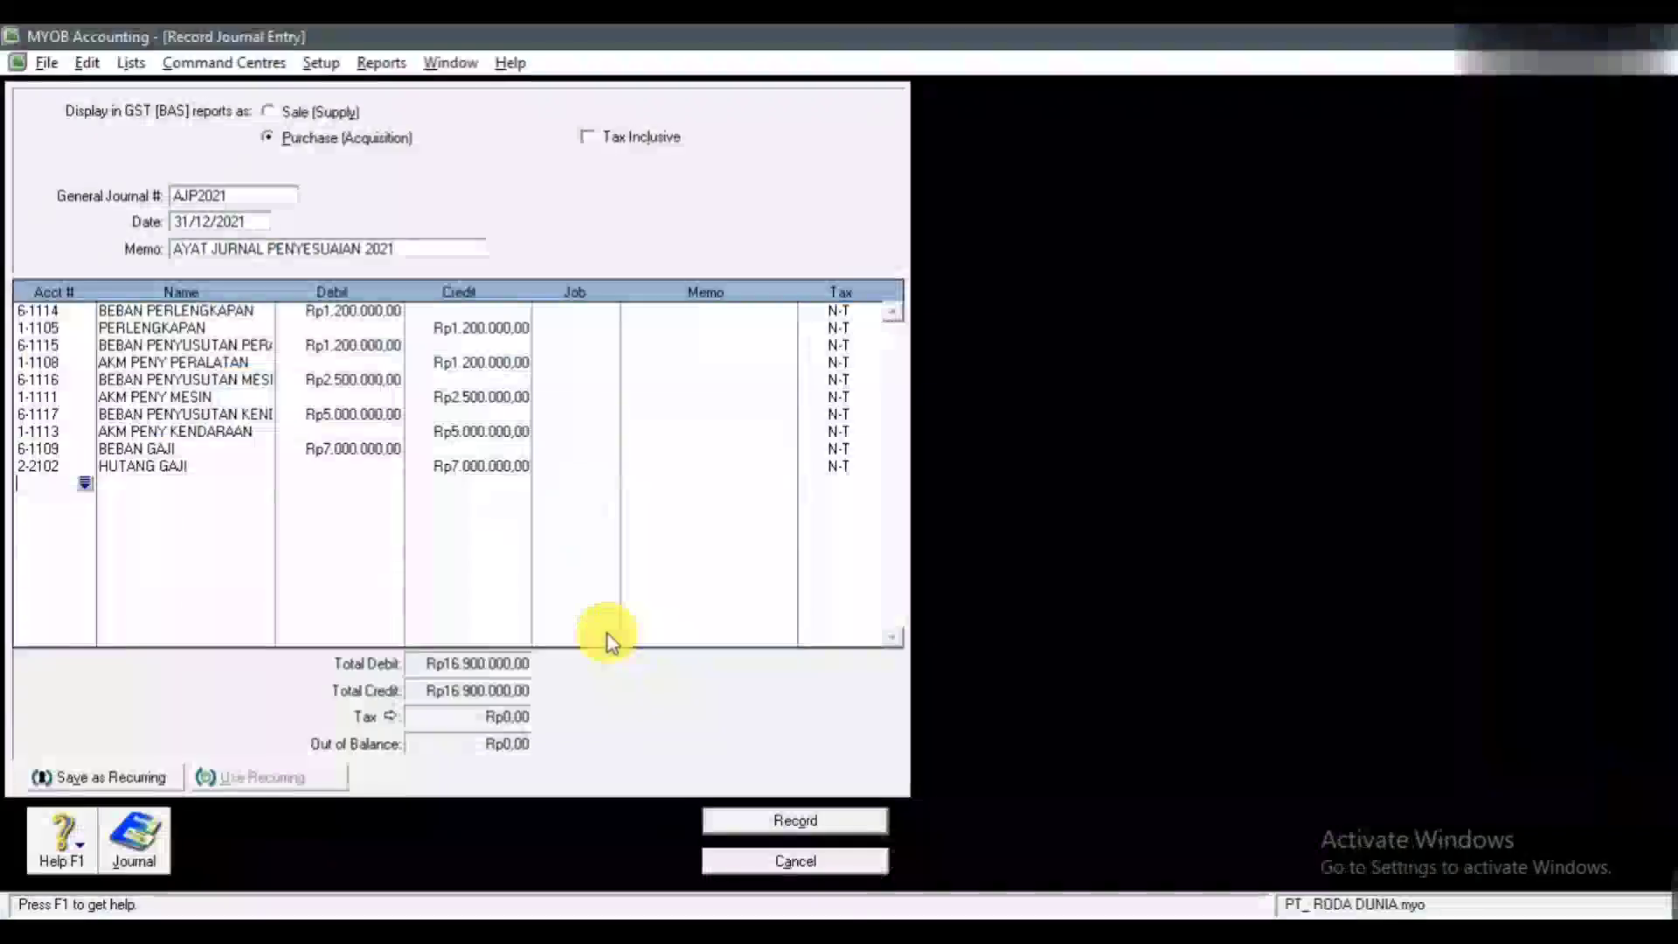
left_click(84, 484)
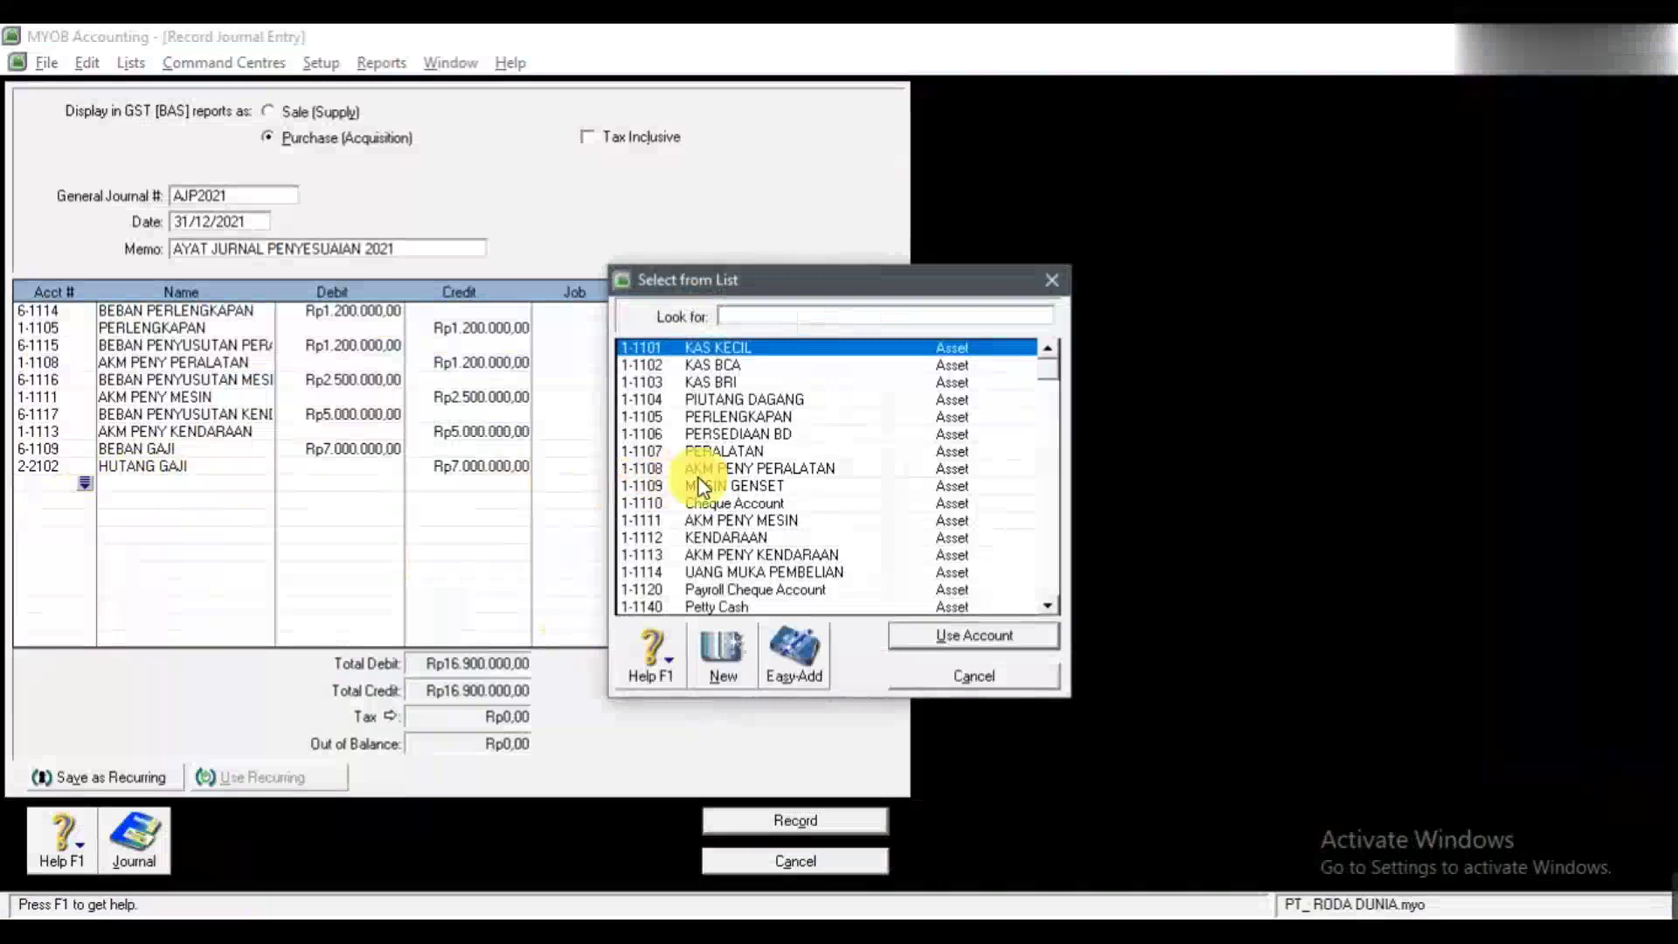
type("1-2210")
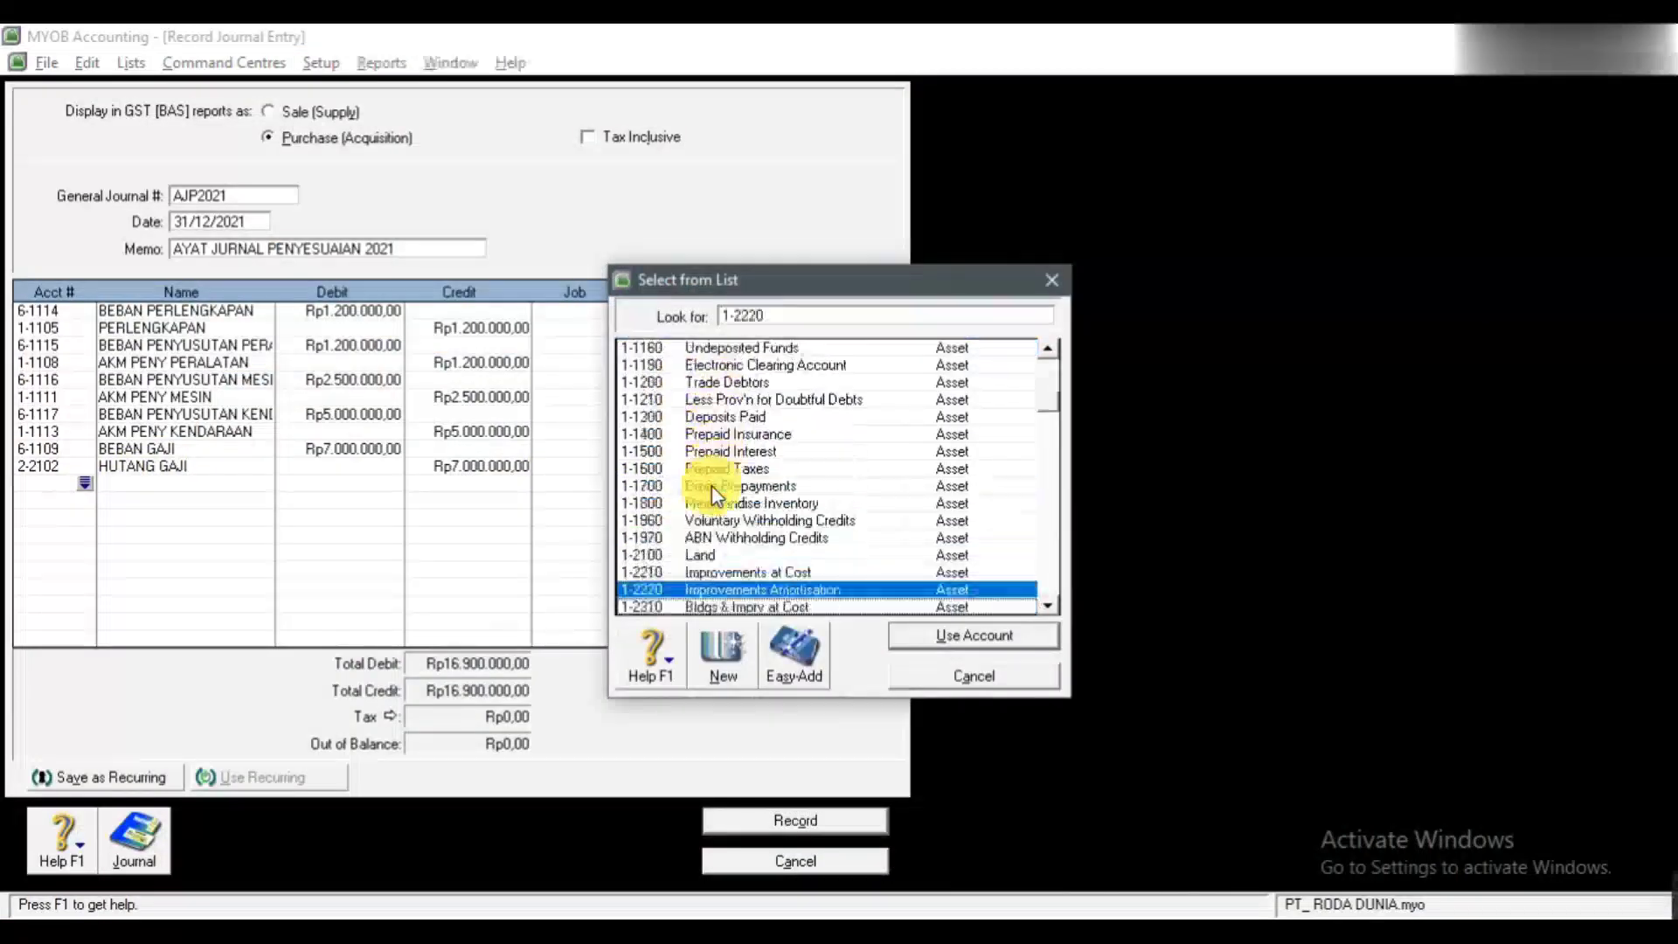
key("Down")
key("Down")
key("Down")
key("Down")
key("Down")
key("Down")
key("Down")
key("Down")
key("Down")
key("Down")
key("Down")
key("Down")
key("Down")
key("Down")
key("Down")
key("Down")
key("Down")
key("Down")
key("Down")
key("Down")
key("Down")
key("Down")
key("Down")
key("Down")
key("Down")
key("Down")
key("Down")
key("Down")
key("Down")
key("Down")
key("Down")
key("Down")
key("Down")
key("Down")
key("Down")
key("Down")
key("Down")
key("Down")
key("Down")
key("Down")
key("Up")
key("Up")
key("Up")
key("Up")
key("Up")
key("Up")
key("Up")
key("Up")
key("Up")
key("Up")
key("Up")
key("Up")
key("Up")
key("Up")
key("Up")
key("Up")
key("Up")
key("Up")
key("Up")
key("Up")
key("Down")
key("Down")
key("Down")
key("Down")
key("Down")
key("Down")
key("Down")
key("Down")
key("Down")
key("Down")
key("Down")
key("Down")
key("Down")
key("Down")
key("Down")
key("Down")
key("Down")
key("Down")
key("Down")
key("Down")
key("Down")
key("Down")
key("Down")
key("Down")
key("Down")
key("Down")
key("Down")
key("Down")
key("Down")
key("Down")
key("Down")
key("Down")
key("Down")
key("Down")
key("Down")
scroll(712, 485, "up", 3)
scroll(712, 485, "down", 3)
scroll(712, 485, "up", 10)
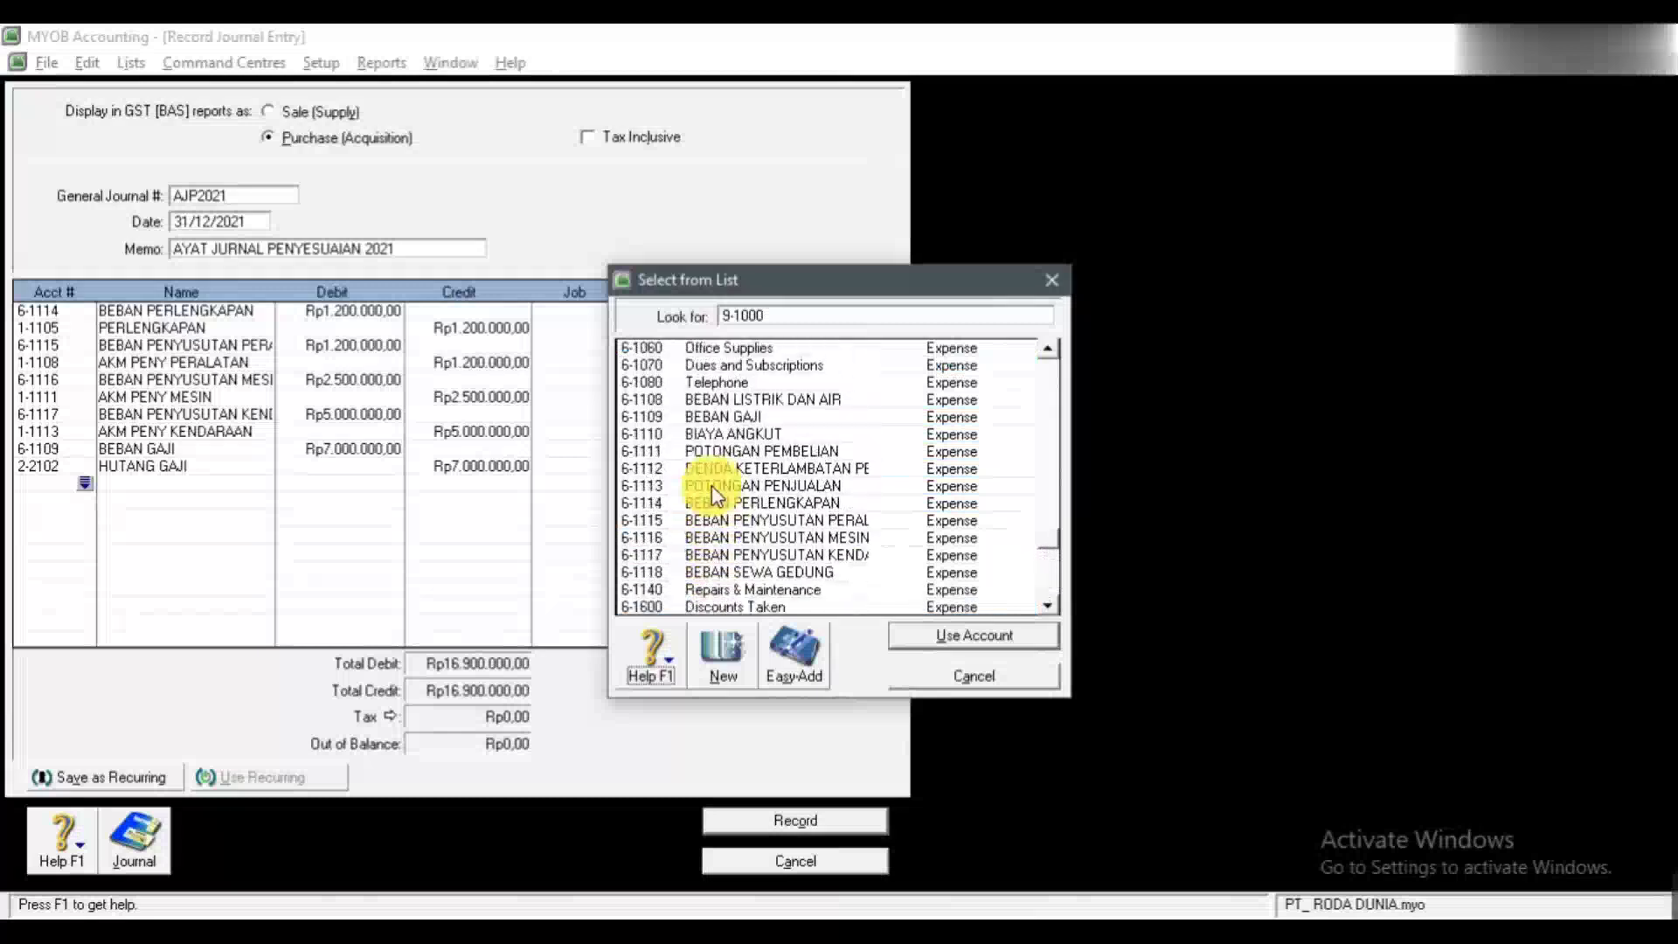
left_click(786, 435)
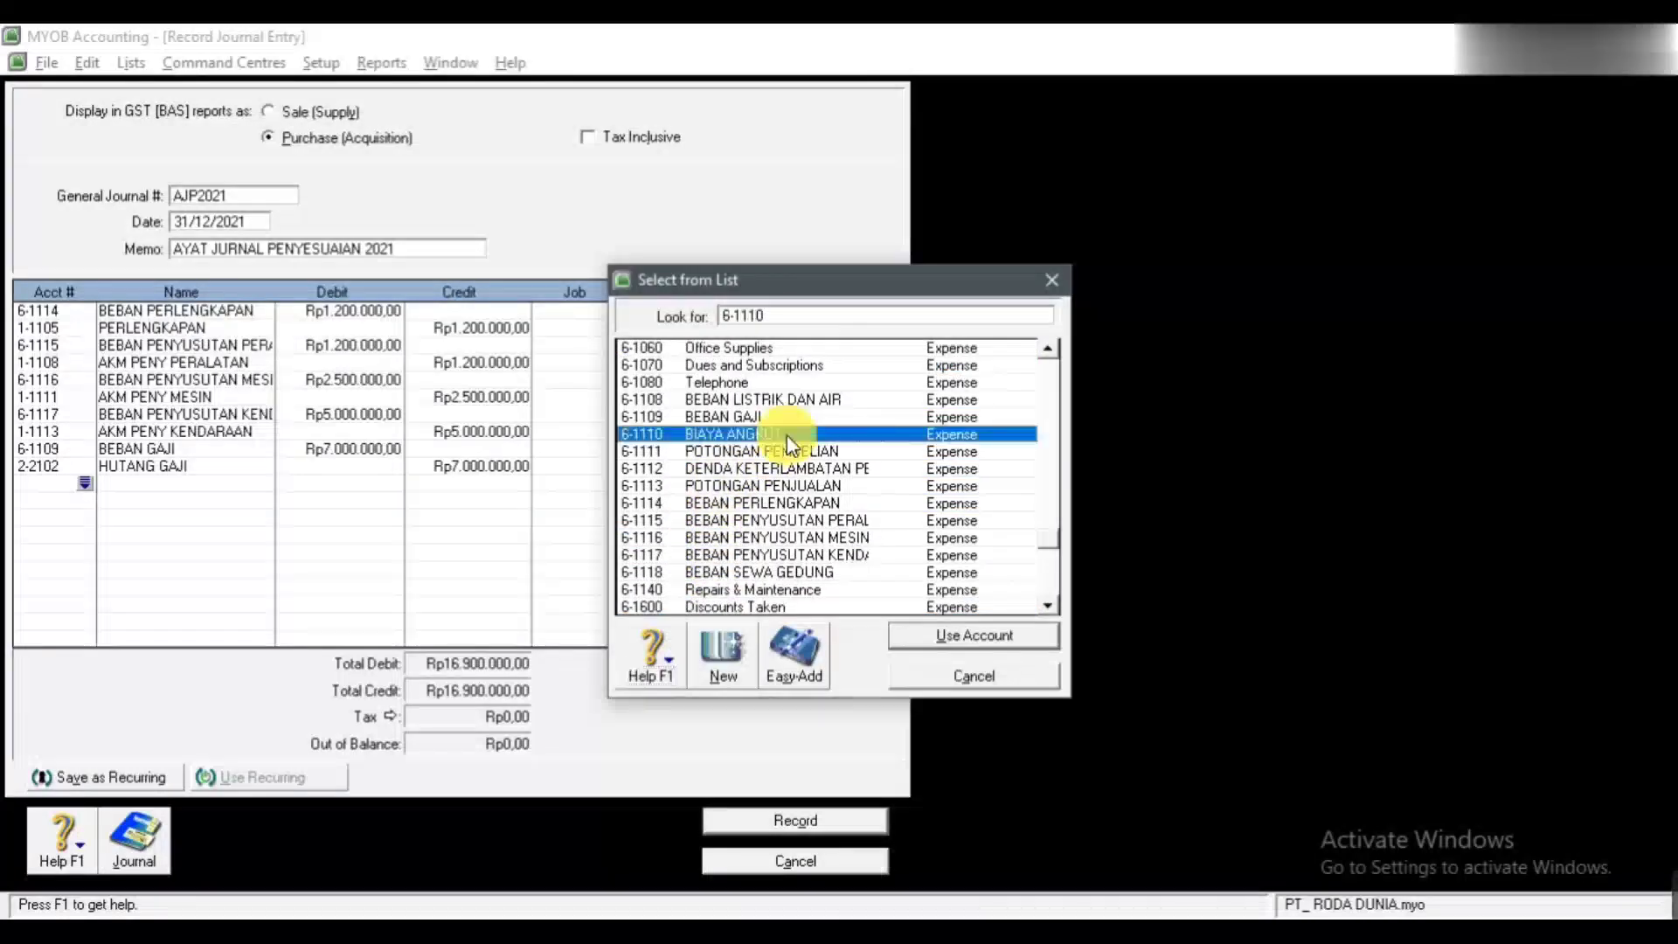
key("Down")
key("Down")
key("Down")
key("Down")
key("Down")
key("Down")
key("Down")
key("Down")
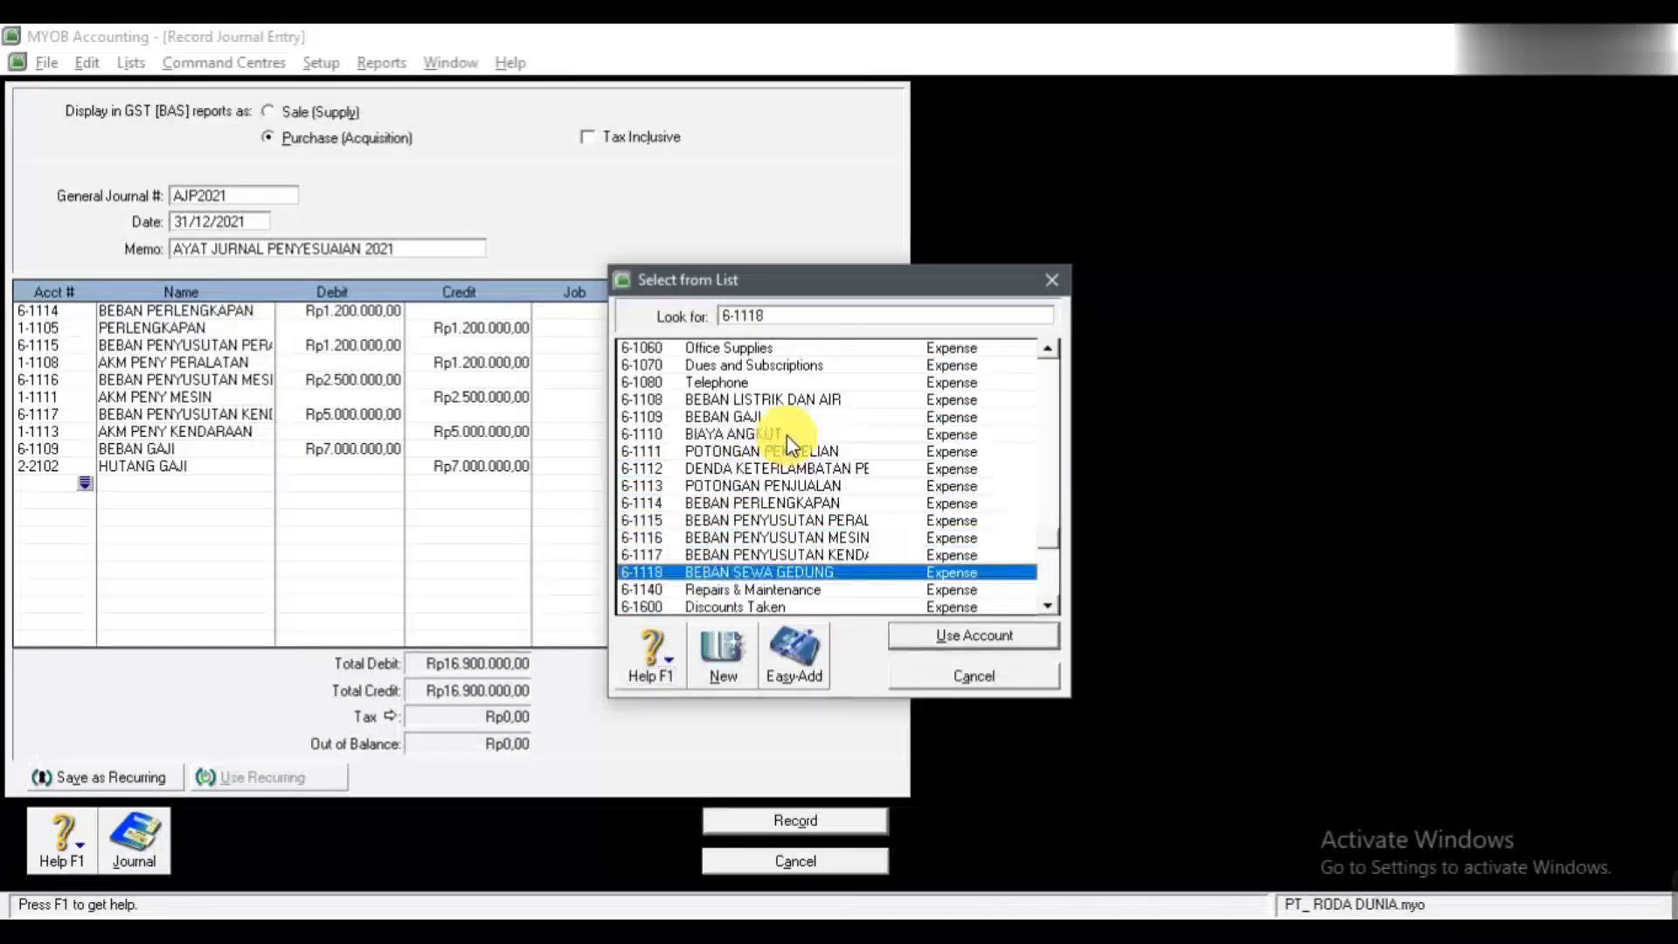
left_click(995, 636)
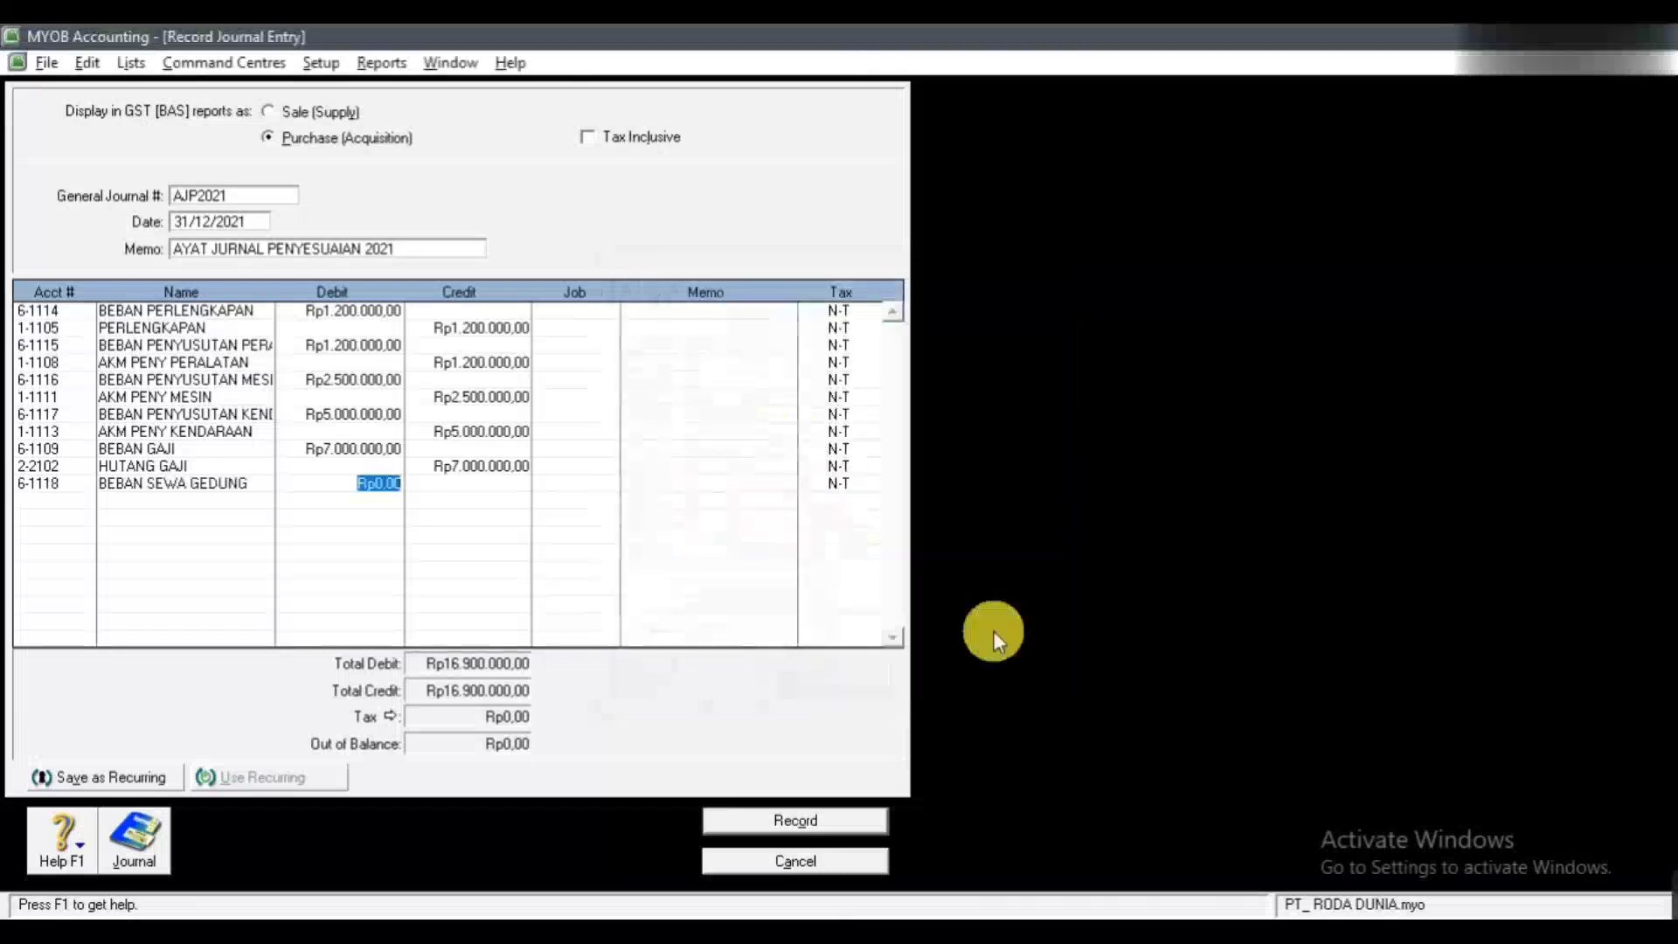
Step: Check the building rent amount on the slide and debit the BEBAN SEWA GEDUNG line with Rp10.000.000
key("alt+Tab")
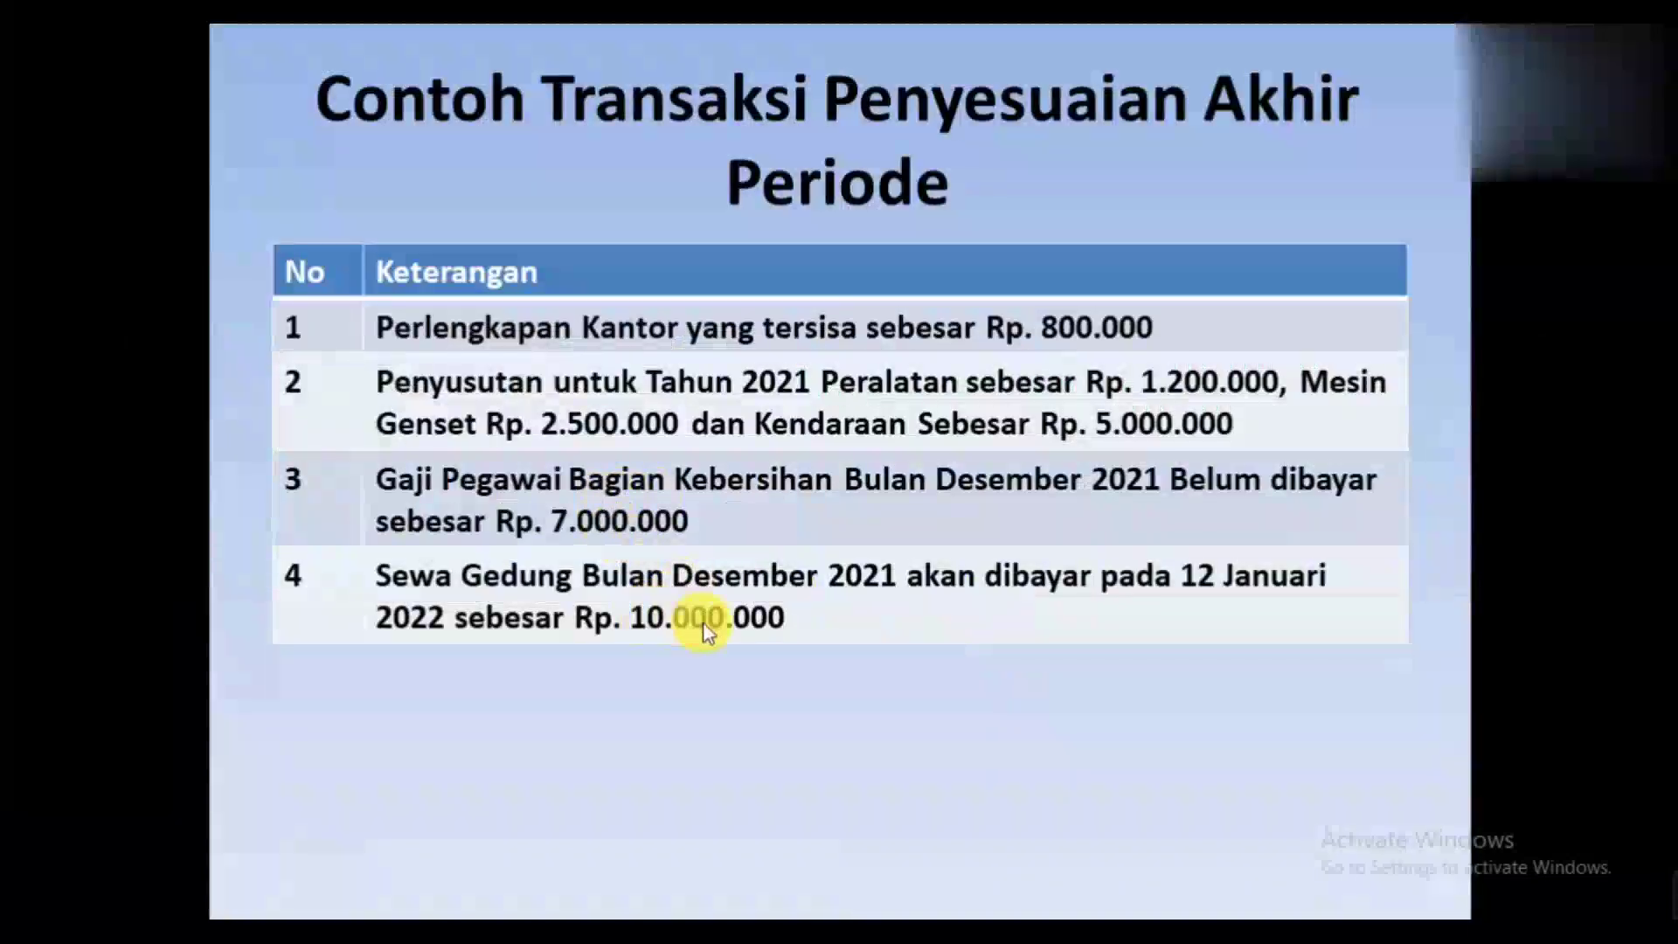
key("alt+Tab")
type("0.000.000")
key("Tab")
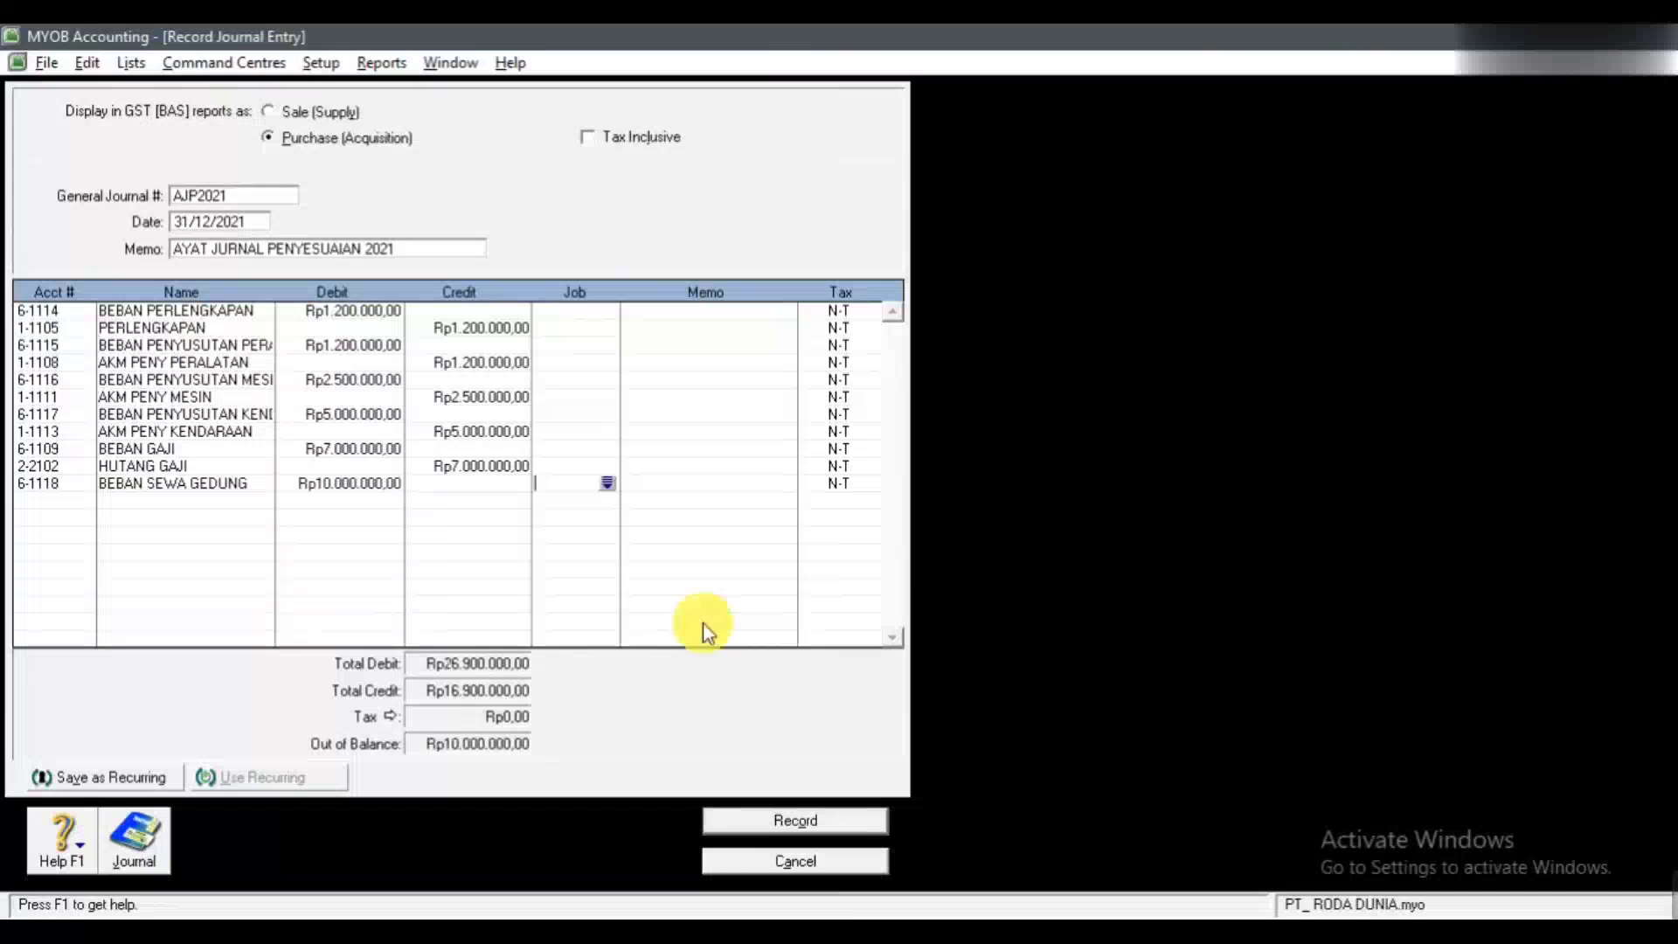
Step: Add a journal line for account 2-2104 UTANG BEBAN SEWA below the BEBAN SEWA GEDUNG line
left_click(85, 503)
left_click(84, 500)
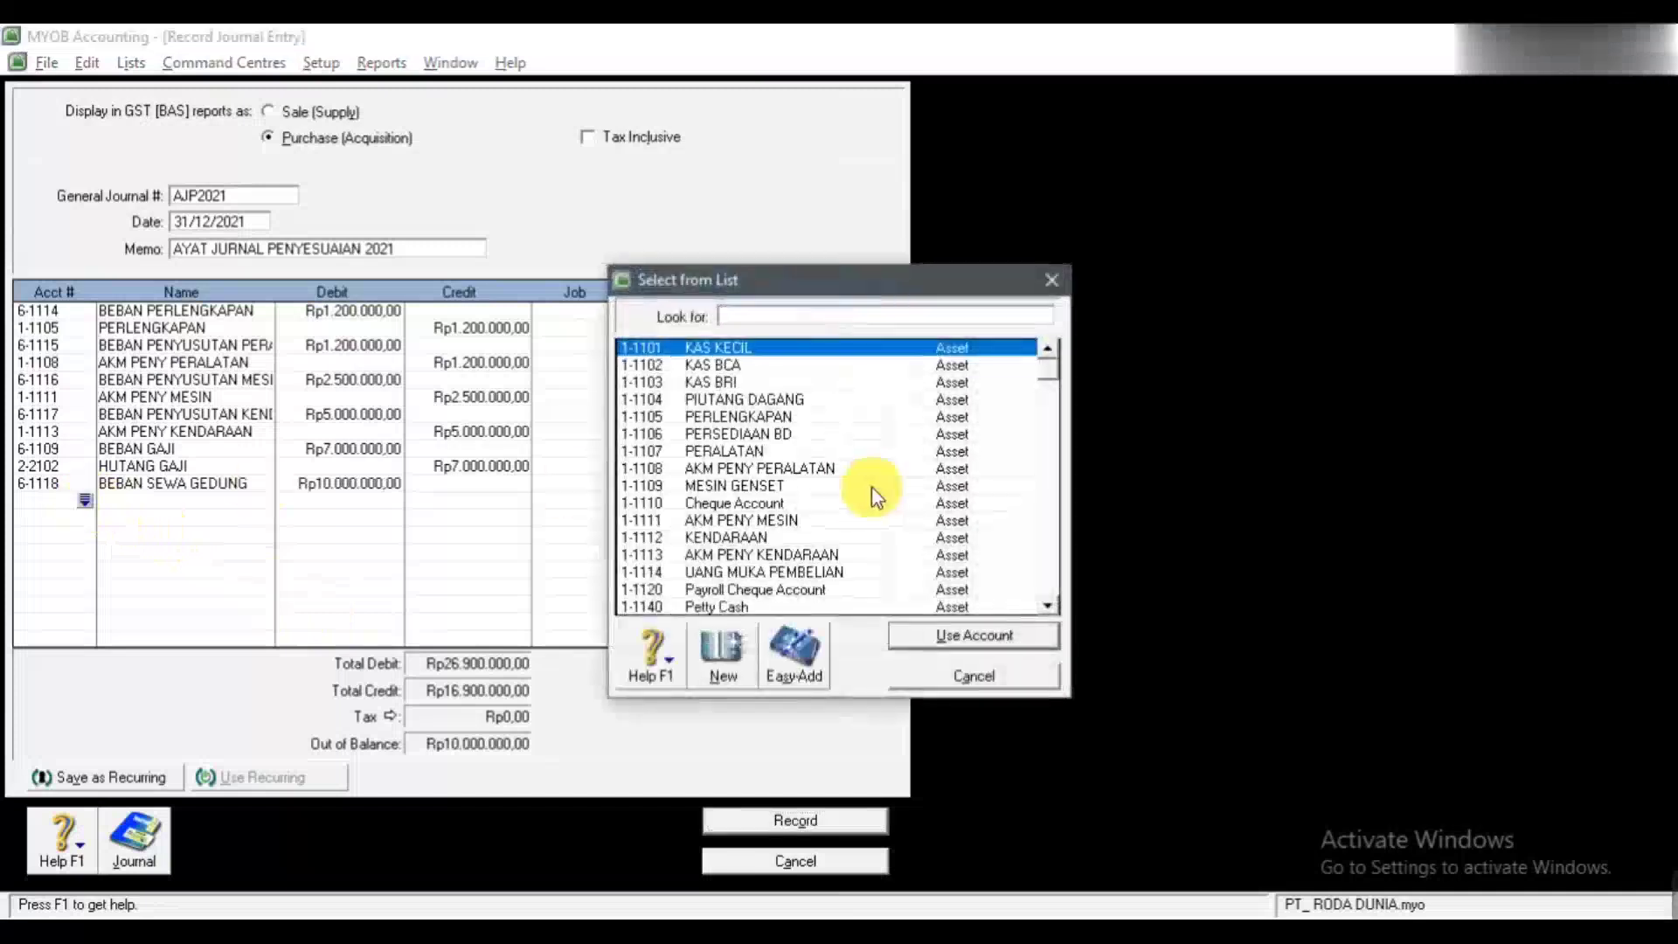
left_click(728, 472)
key("Down")
key("Down")
key("Down")
key("Down")
key("Down")
key("Down")
key("Down")
key("Down")
key("Down")
key("Down")
key("Down")
key("Down")
key("Down")
key("Down")
key("Down")
key("Down")
key("Down")
key("Down")
key("Down")
key("Down")
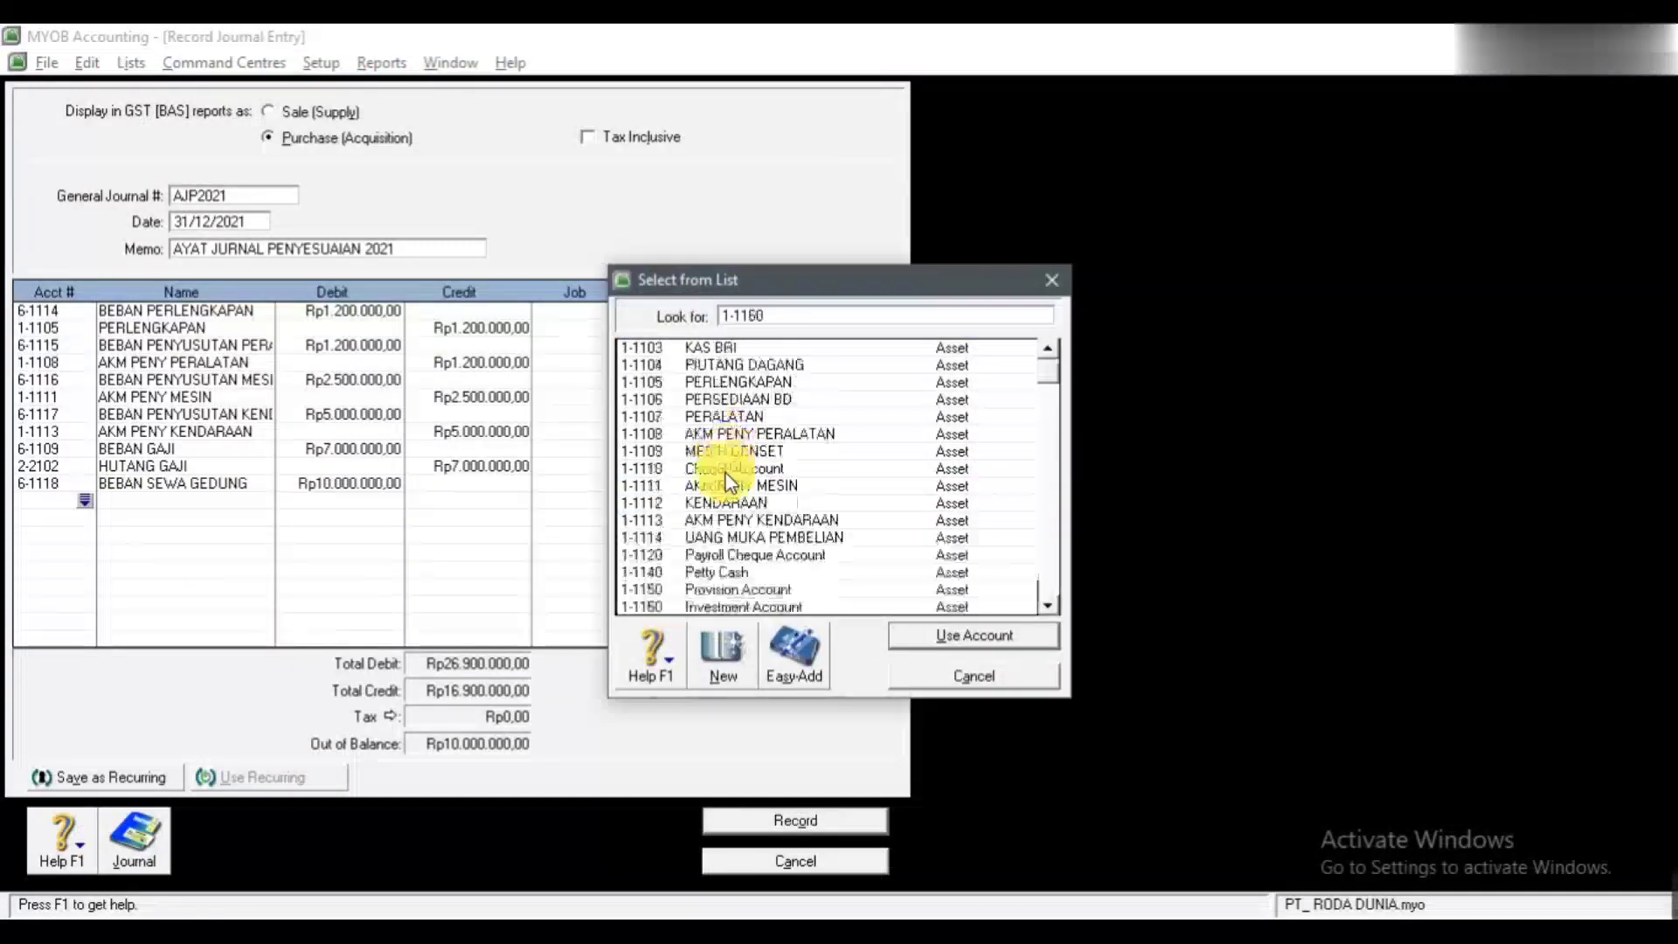
key("Down")
key("Down")
key("Down")
key("Down")
key("Down")
key("Down")
key("Down")
key("Down")
key("Down")
key("Down")
key("Down")
key("Down")
key("Down")
key("Down")
key("Down")
key("Down")
key("Down")
key("Down")
key("Down")
key("Down")
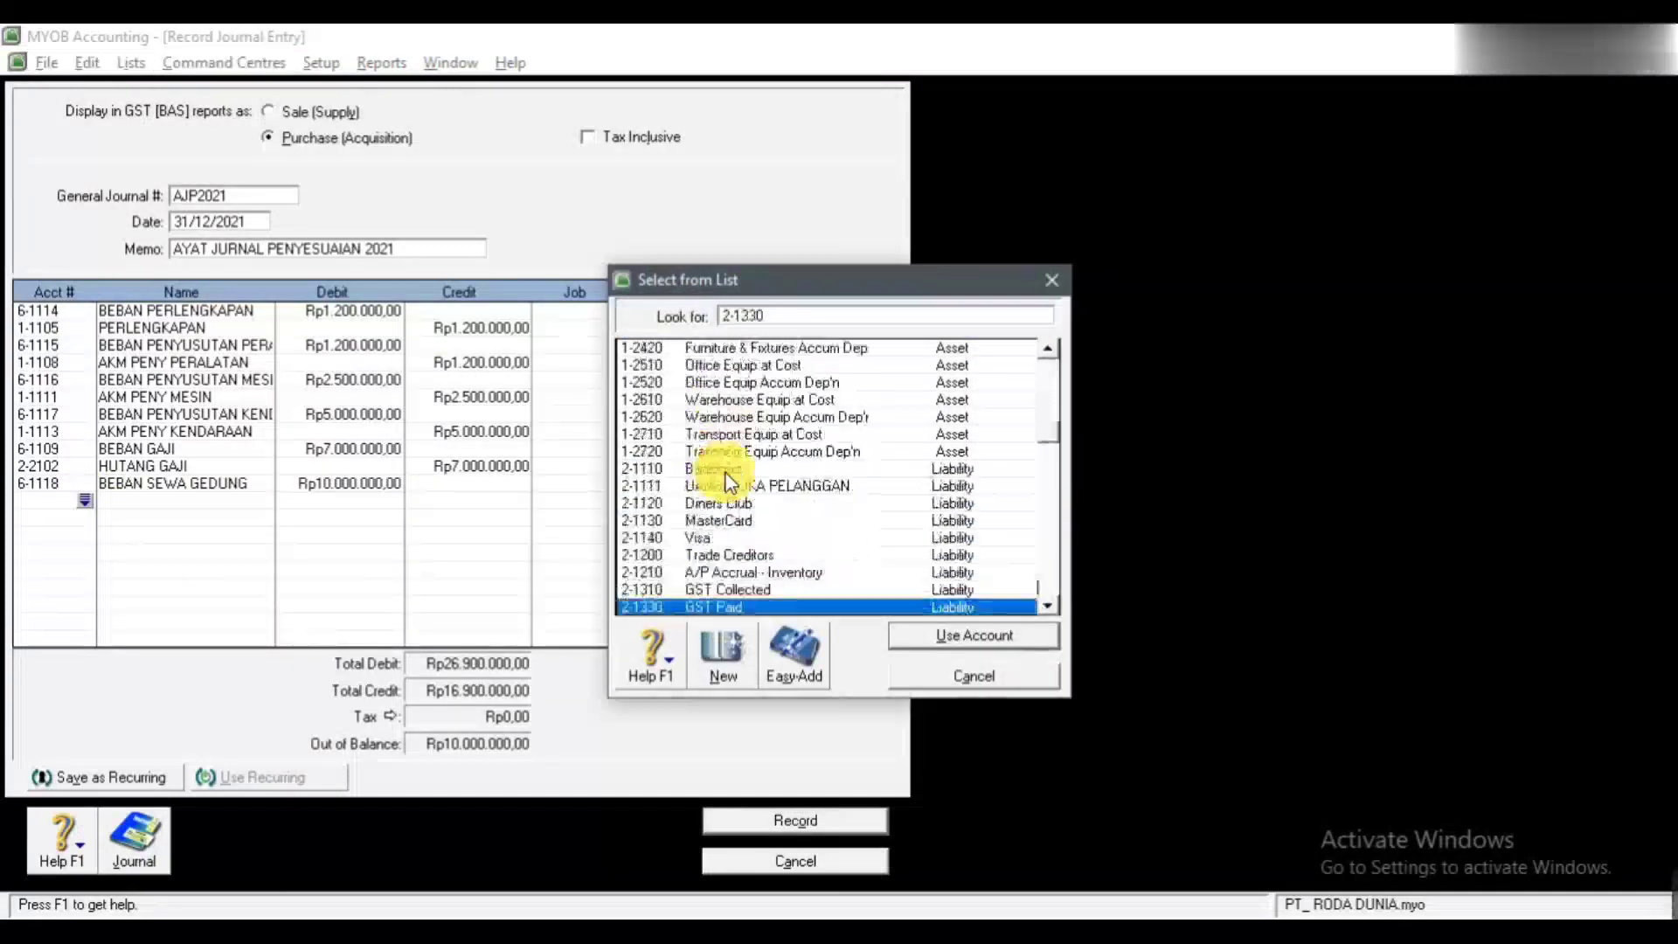
key("Down")
key("Down")
key("Down")
key("Down")
key("Down")
key("Down")
key("Down")
key("Down")
key("Down")
key("Down")
key("Down")
key("Down")
key("Down")
key("Down")
key("Down")
key("Down")
key("Up")
key("Up")
key("Up")
key("Up")
key("Up")
key("Up")
key("Up")
key("Up")
key("Up")
key("Up")
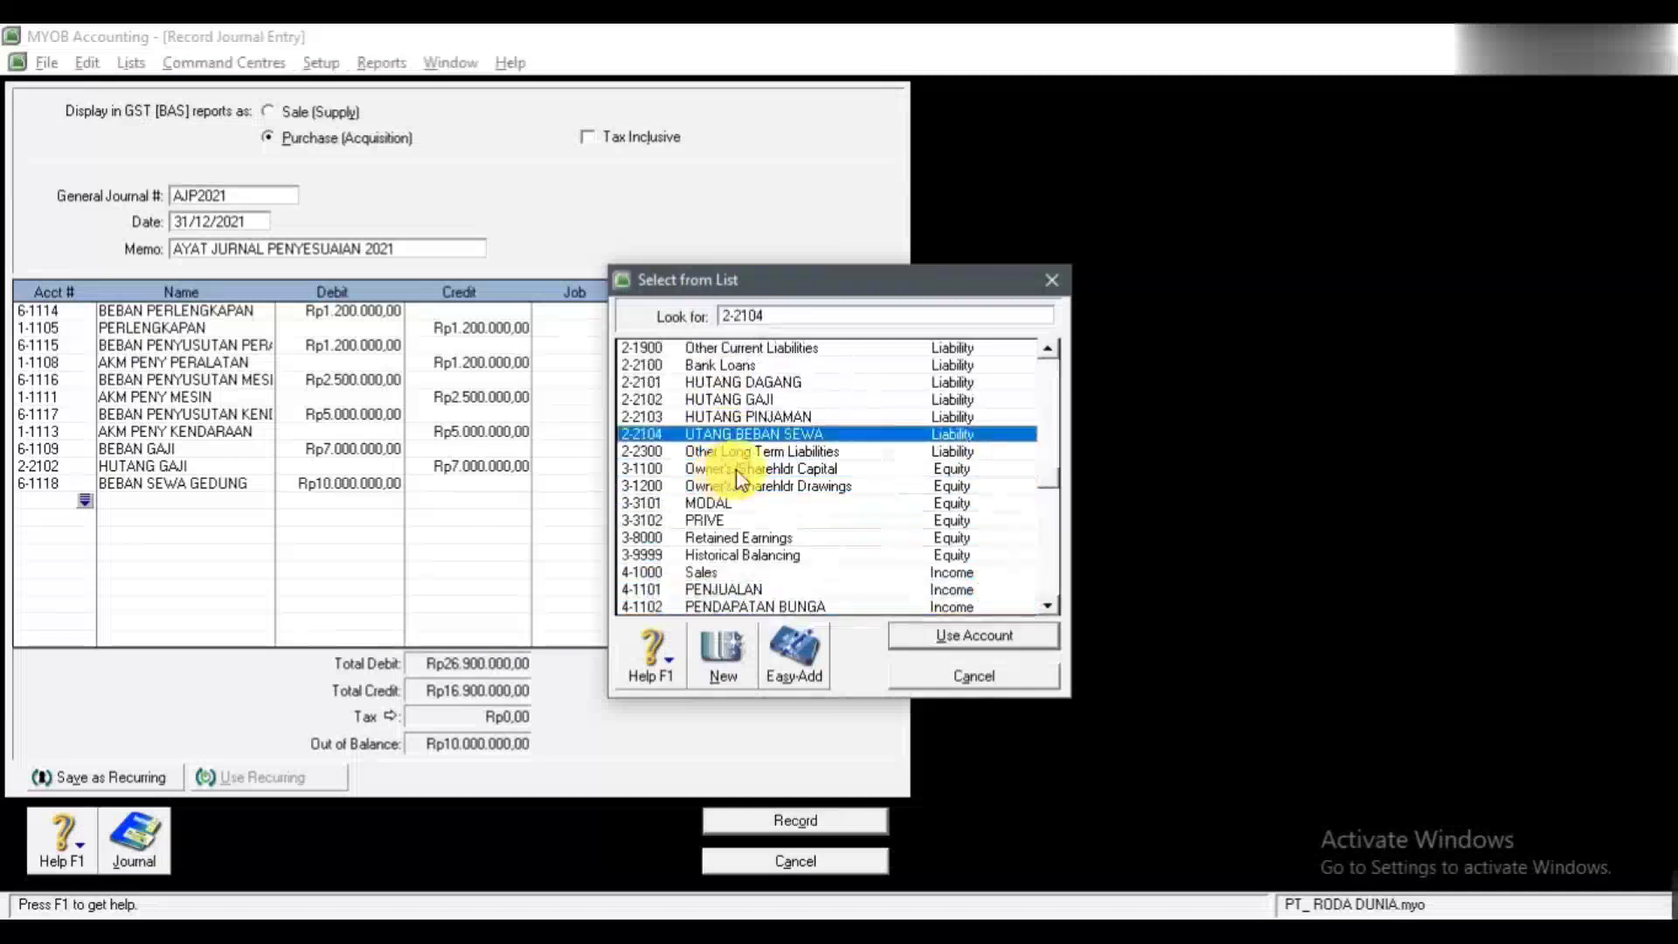
left_click(963, 633)
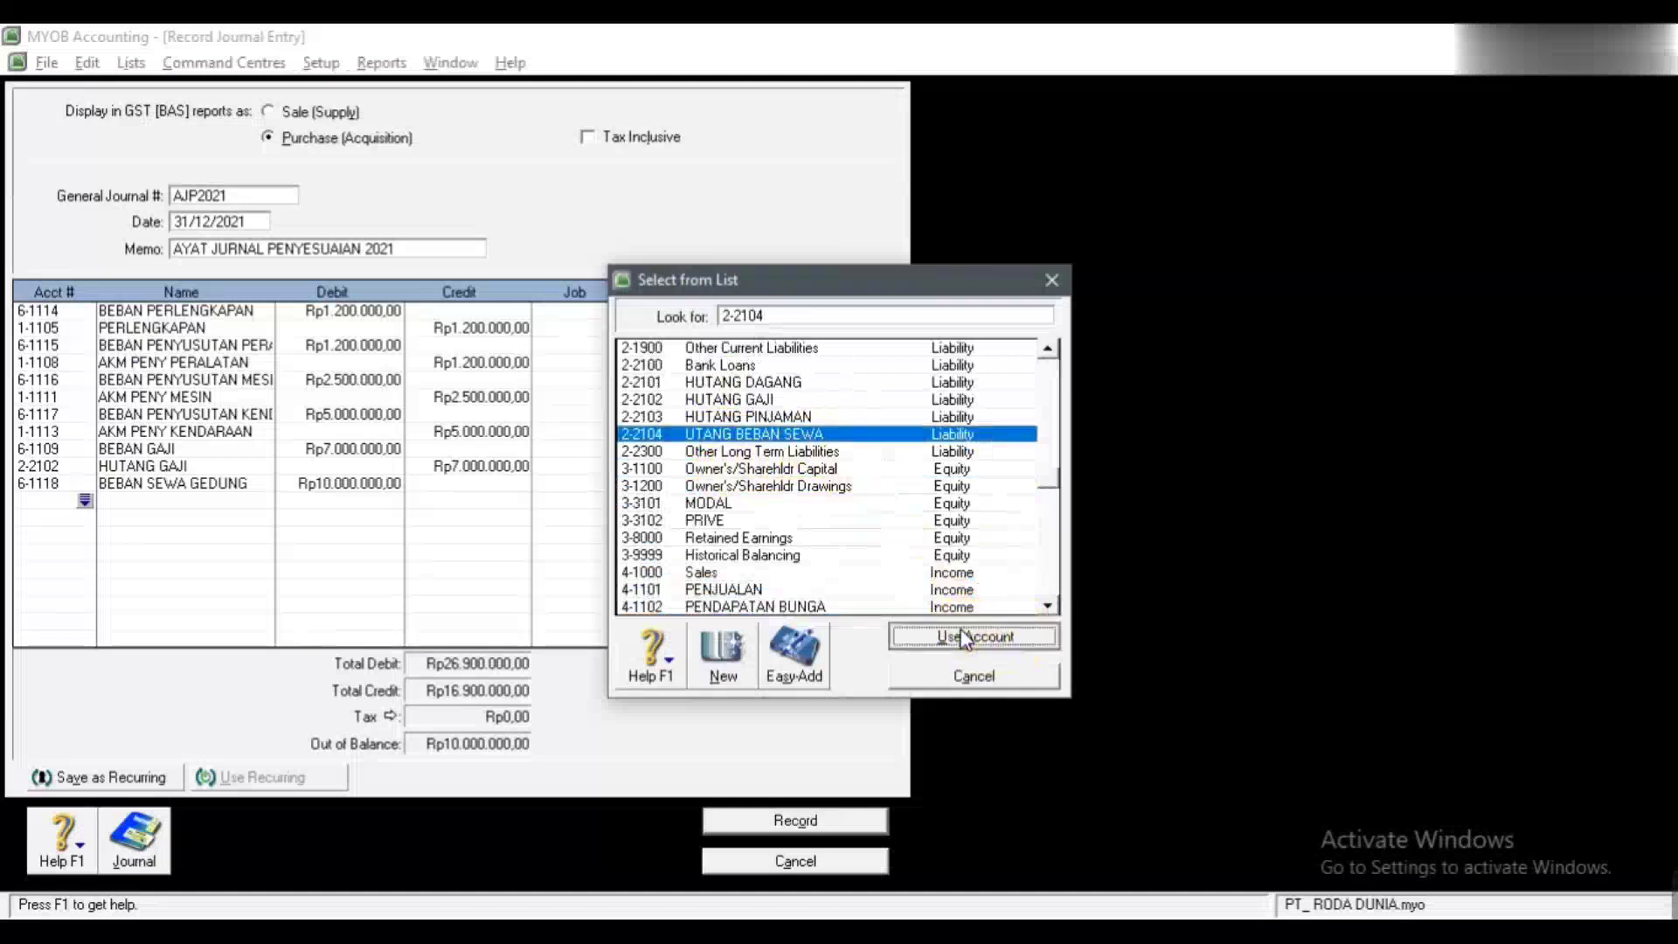
Step: Credit the UTANG BEBAN SEWA line with the Rp10.000.000 rent given on the slide and record the journal entry
key("Tab")
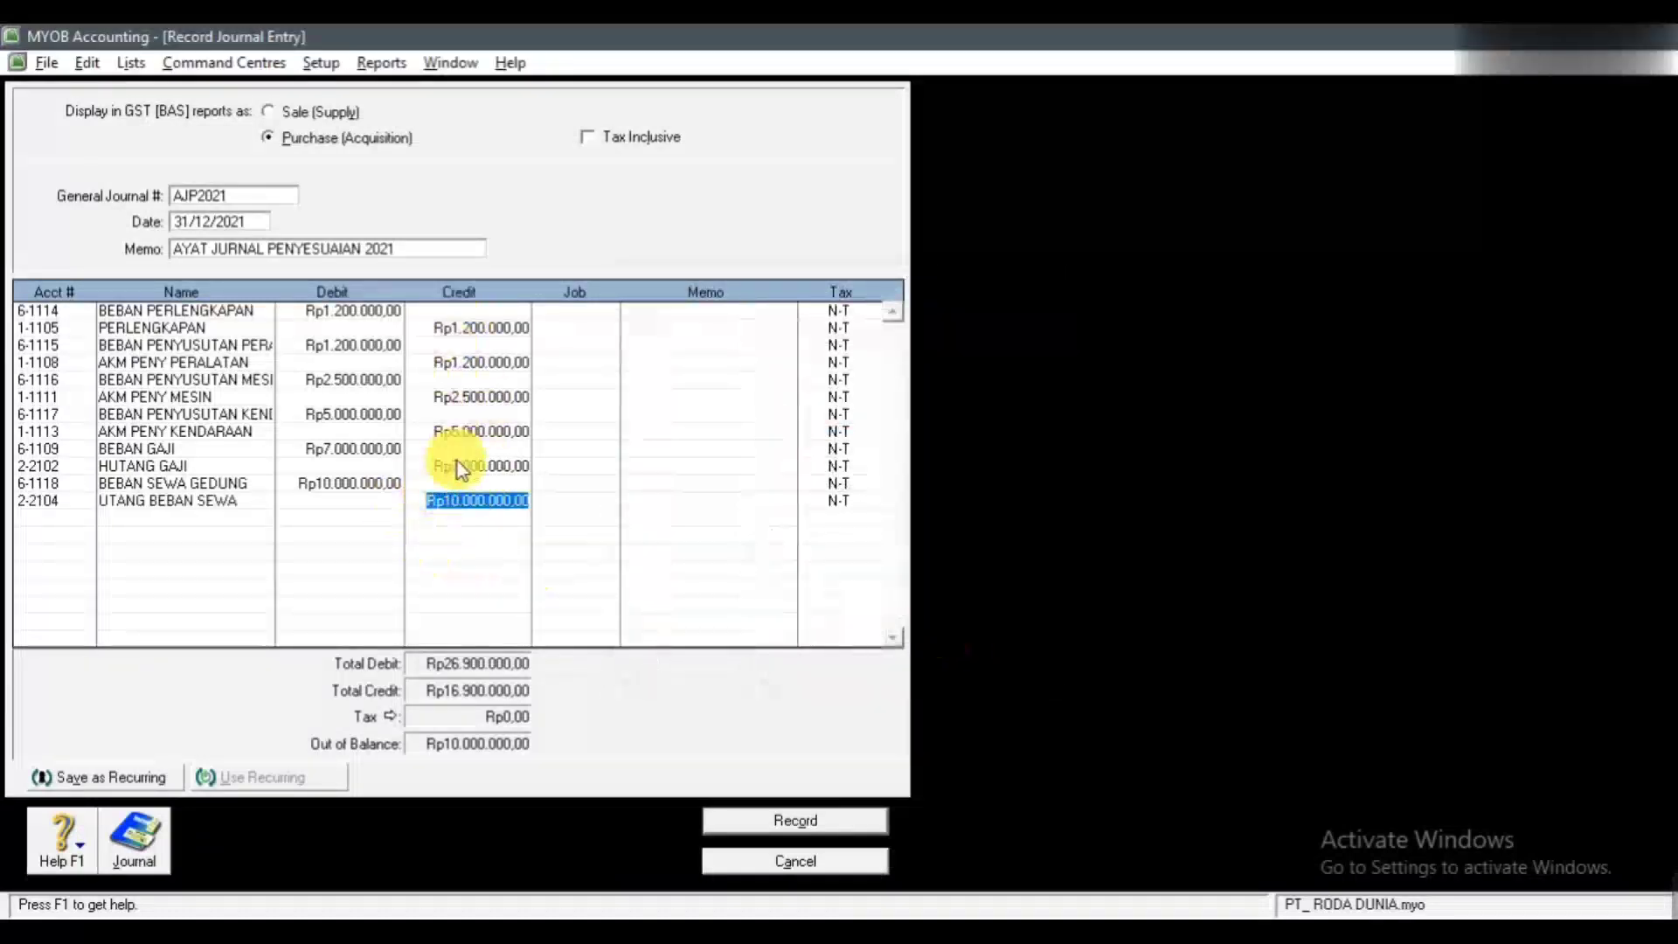
key("alt+Tab")
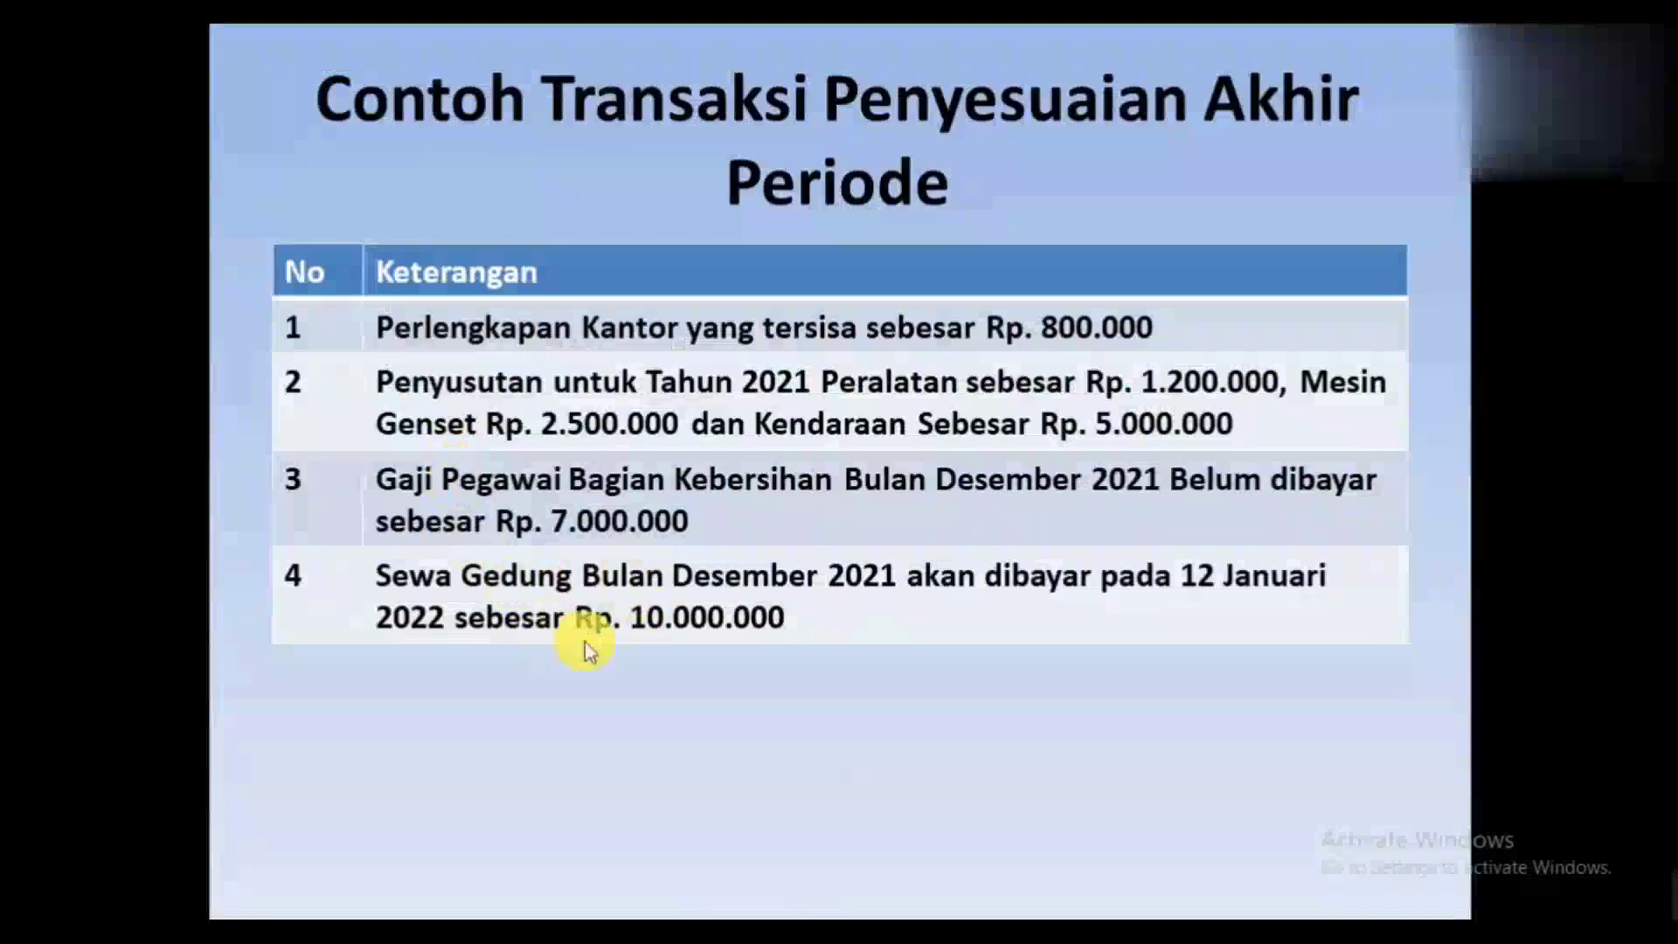
key("alt+Tab")
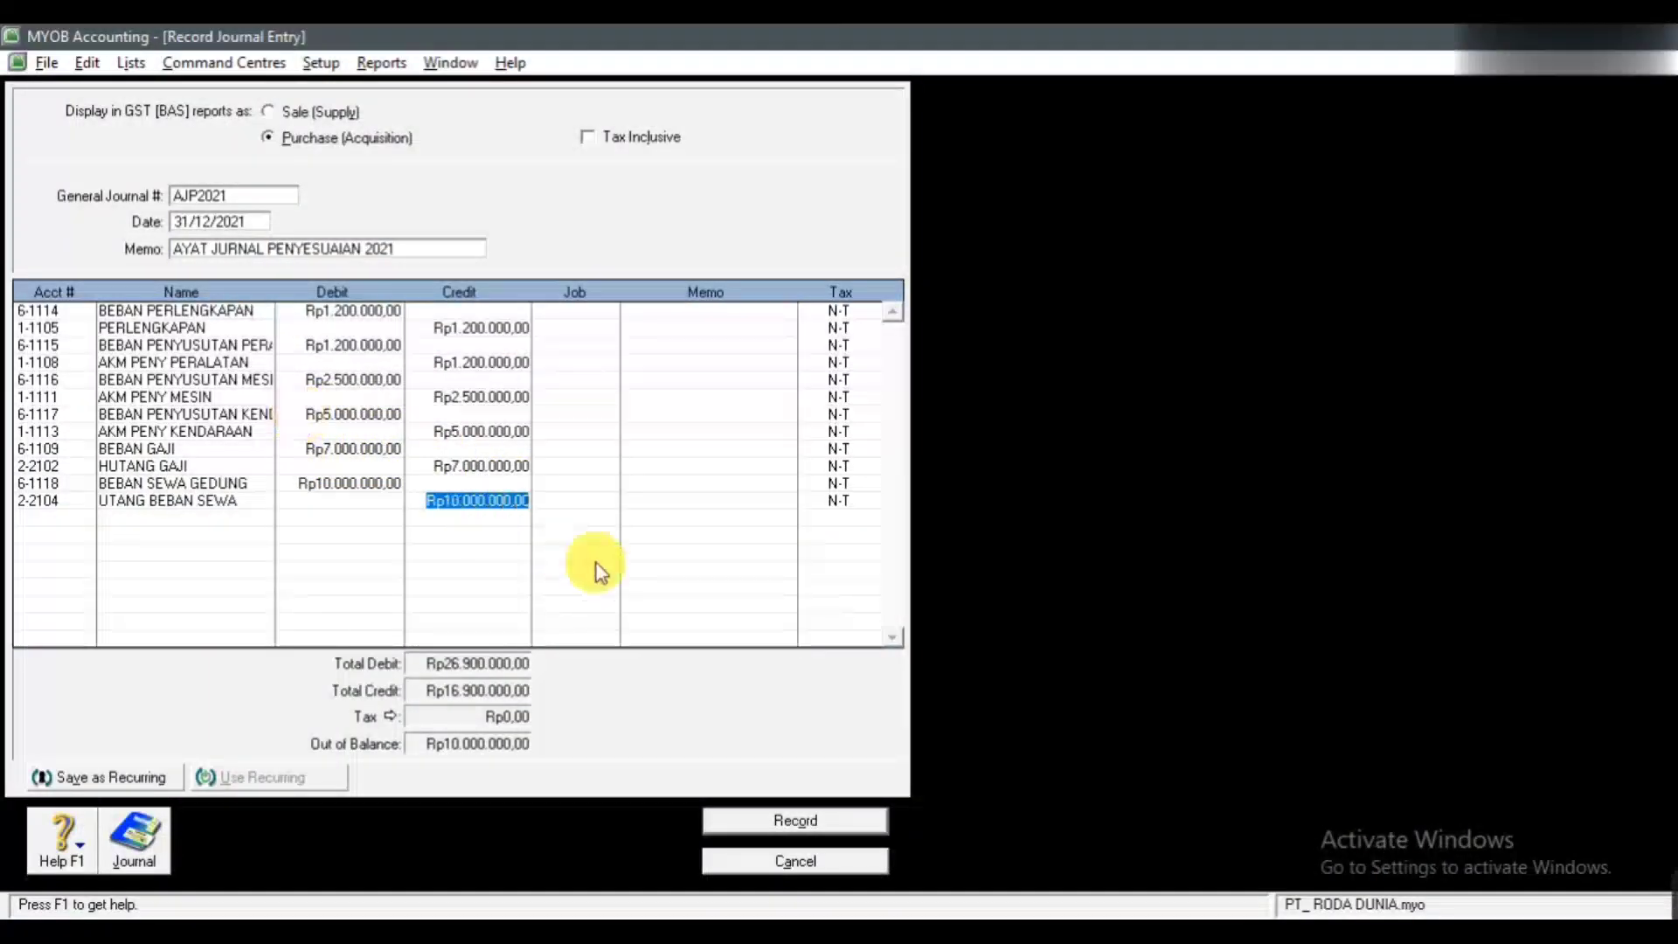
key("Tab")
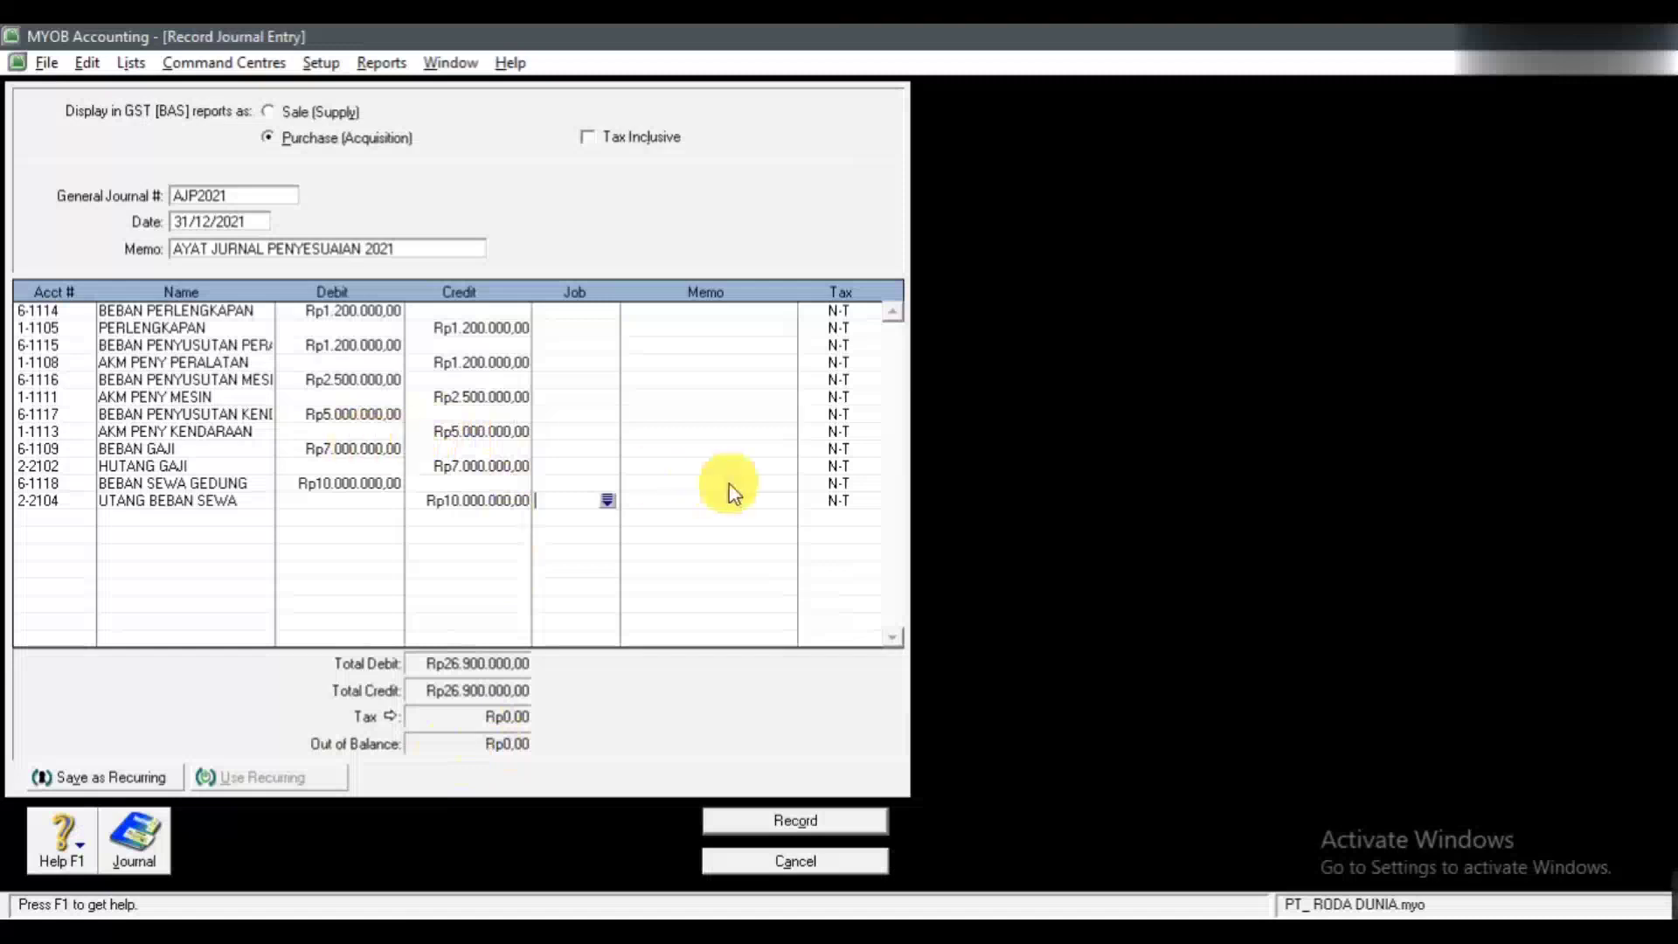
left_click(778, 820)
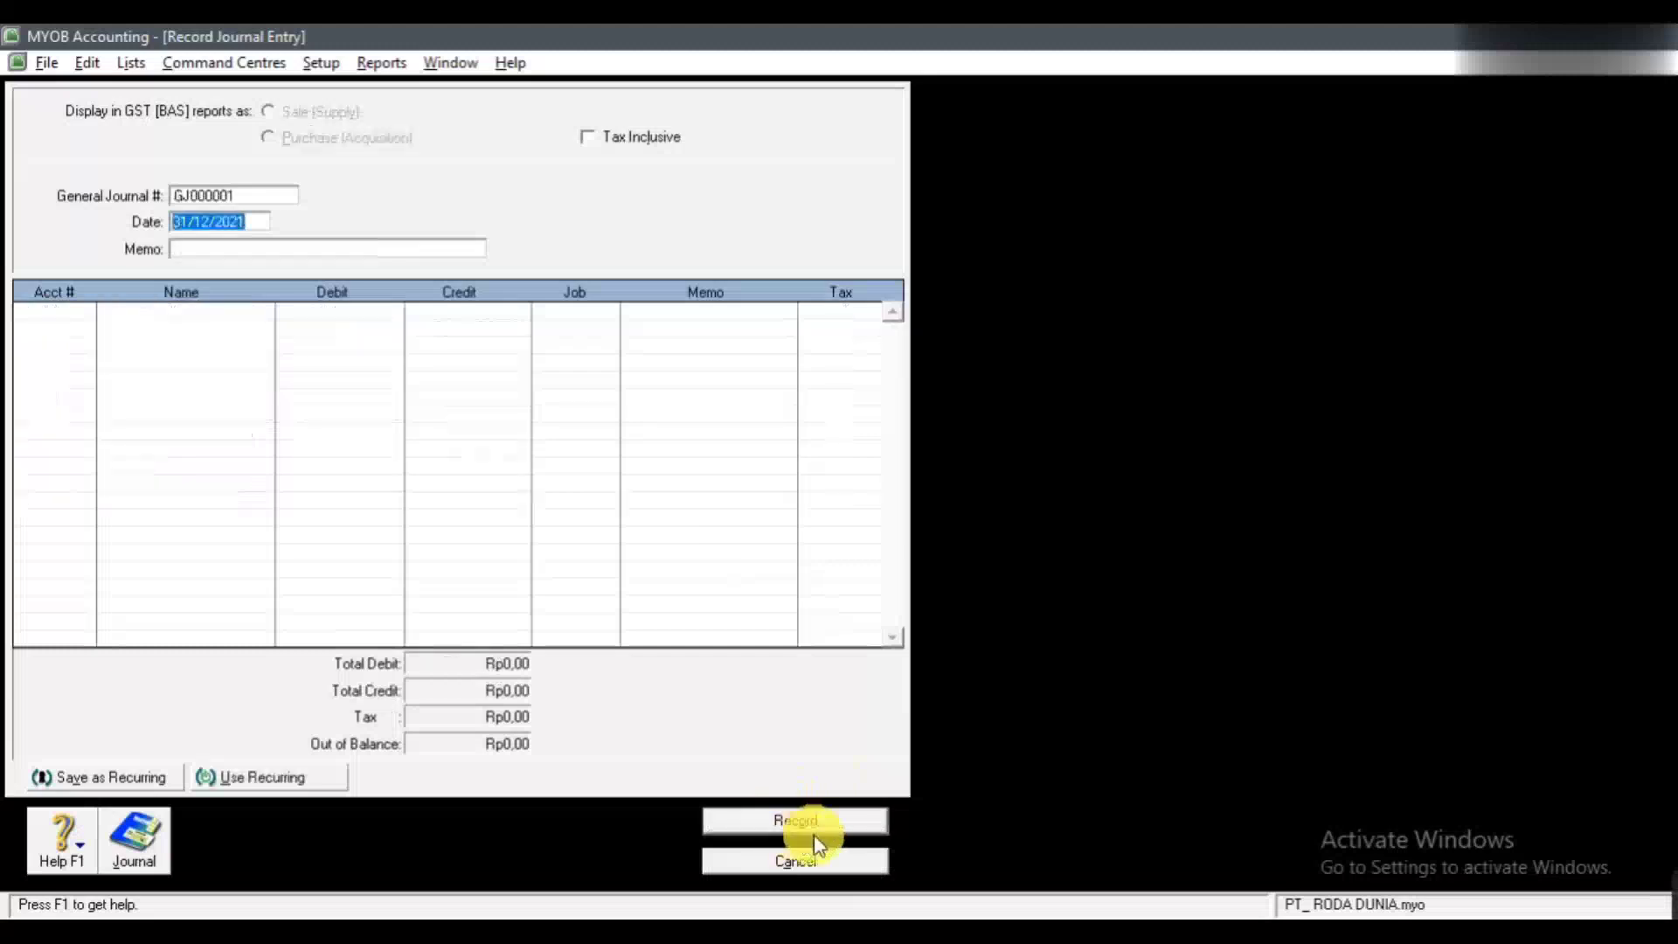
left_click(773, 860)
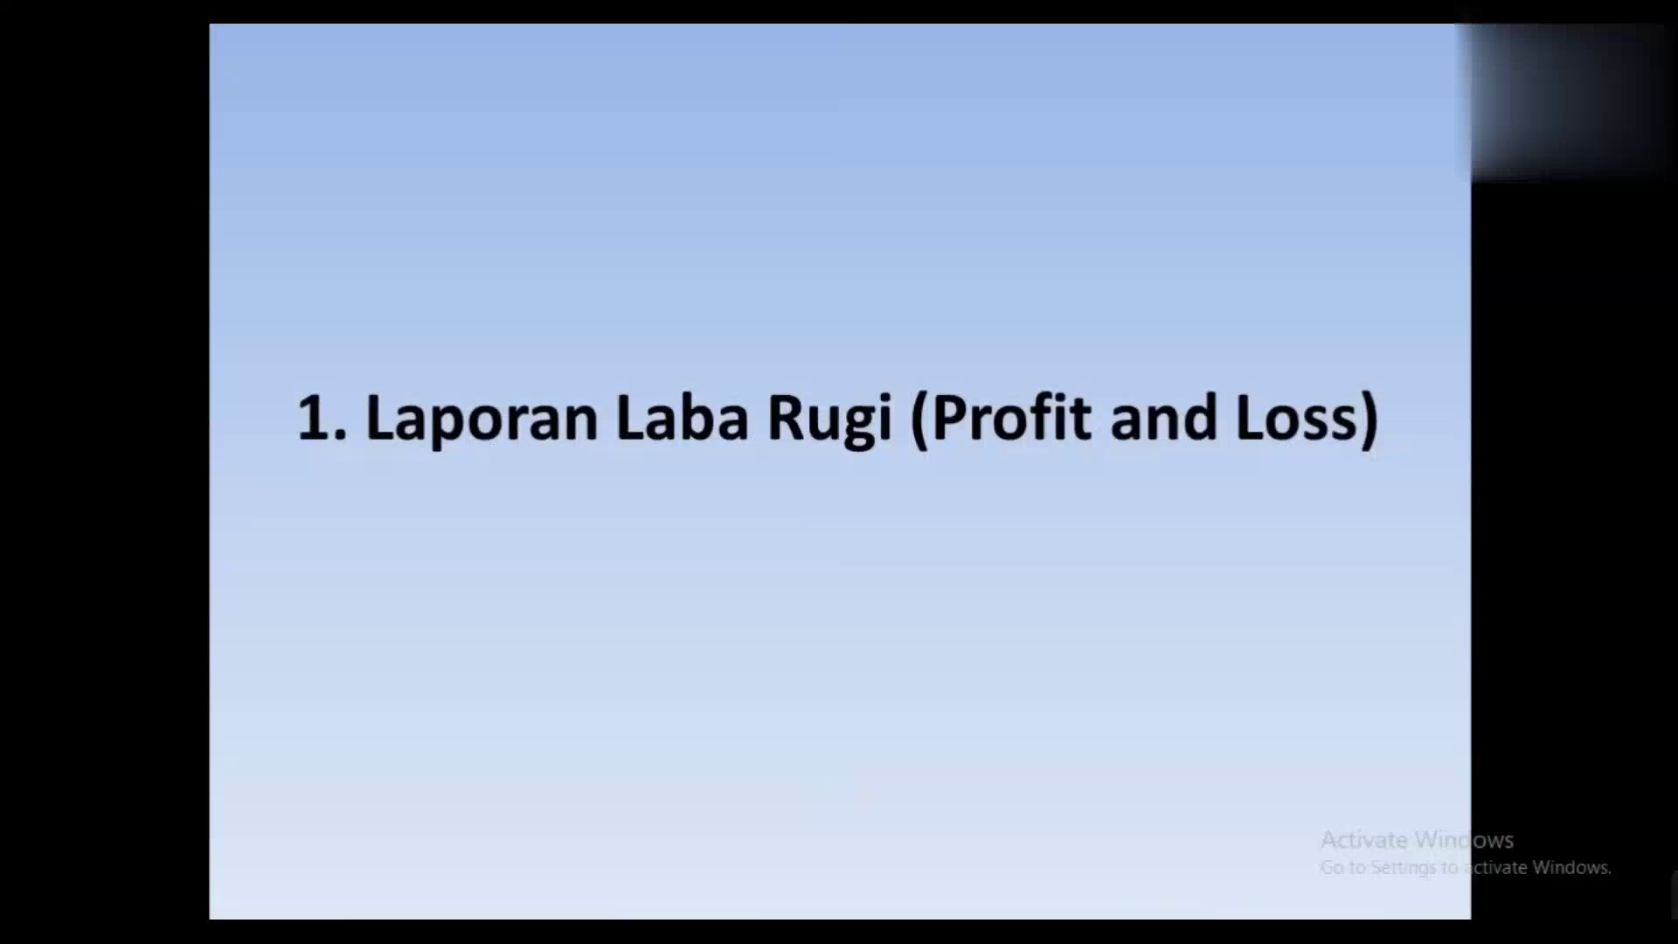
Step: Switch from the slides to MYOB and display the Profit & Loss [Accrual] report from the accounts reports
key("alt+Tab")
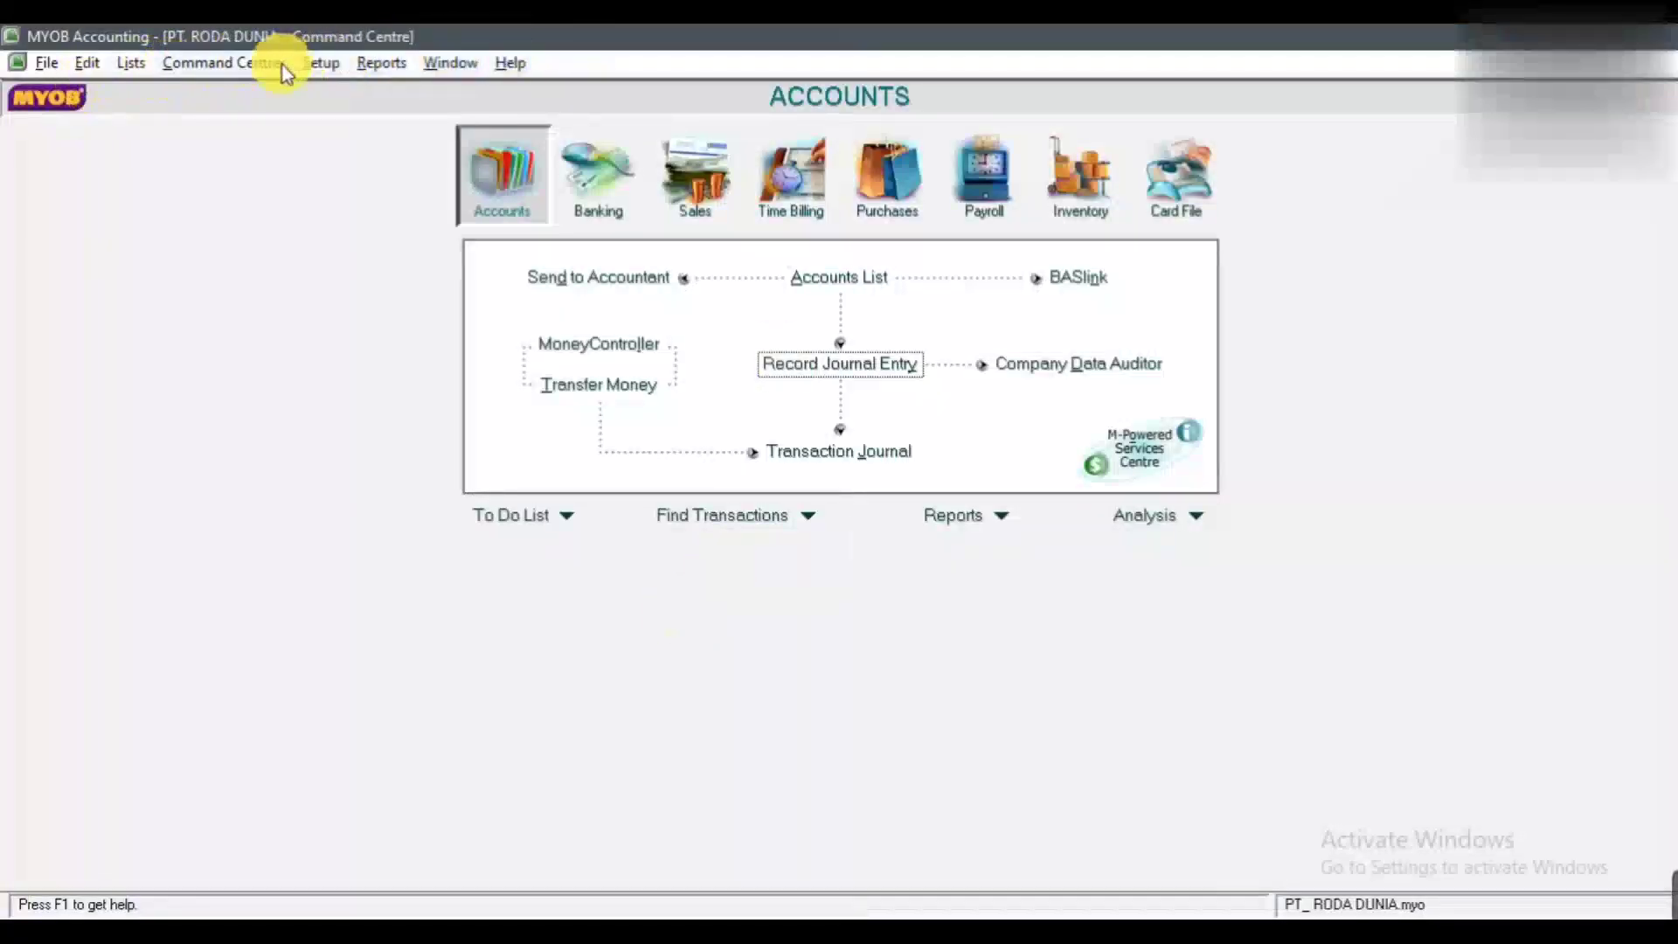
left_click(385, 65)
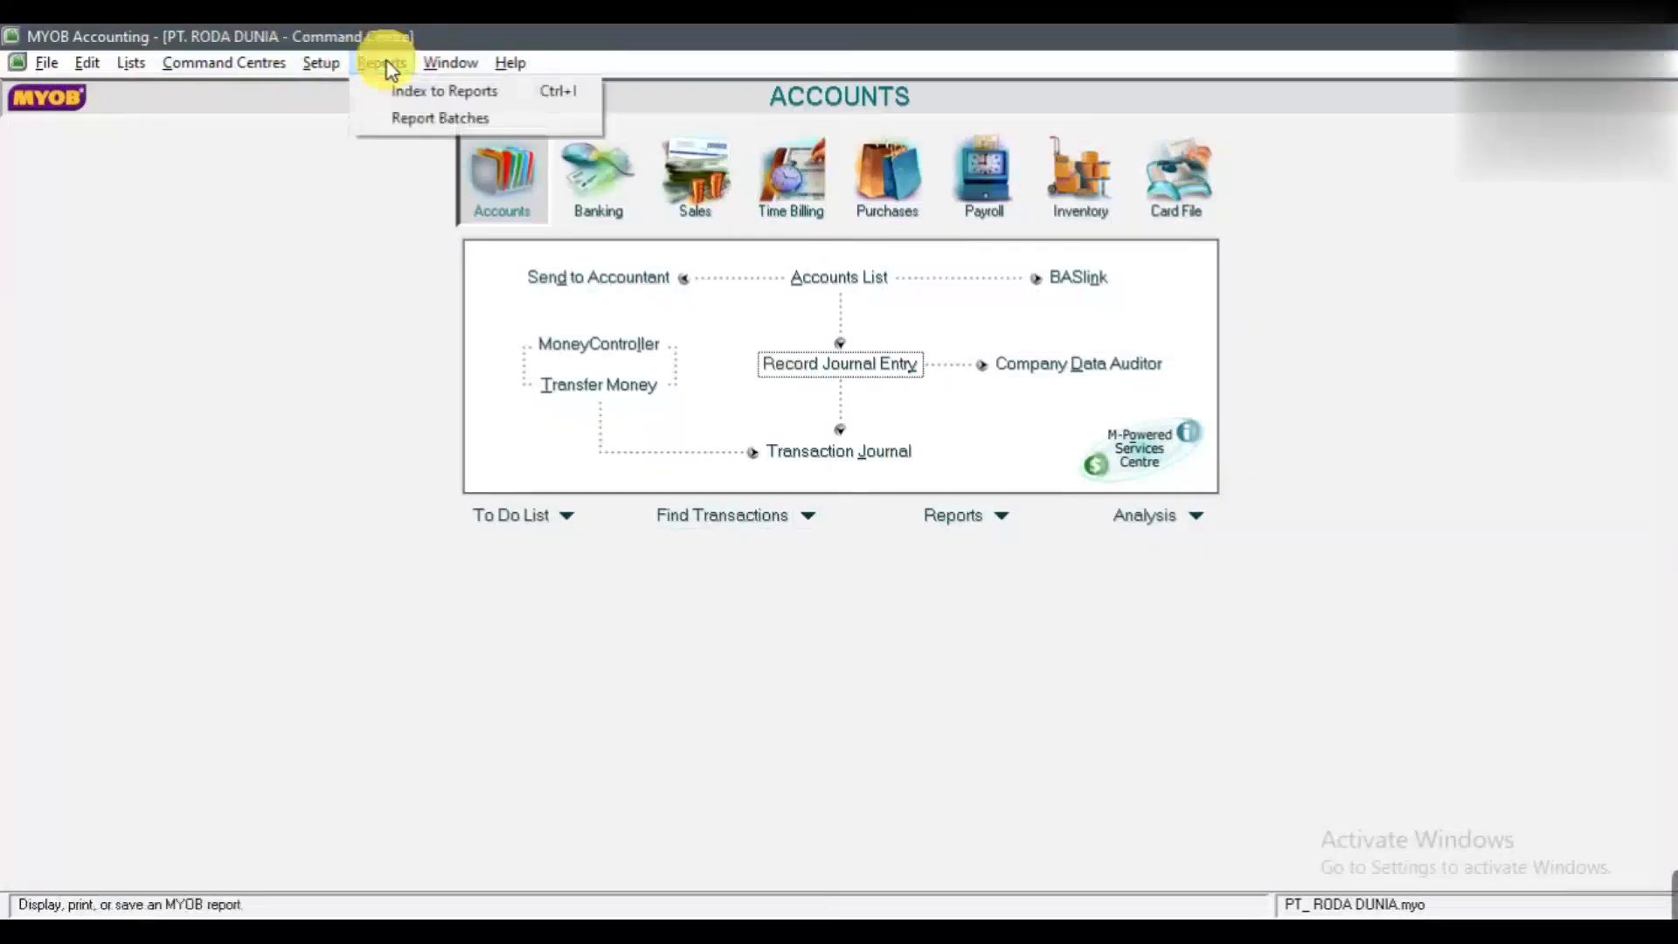
left_click(437, 93)
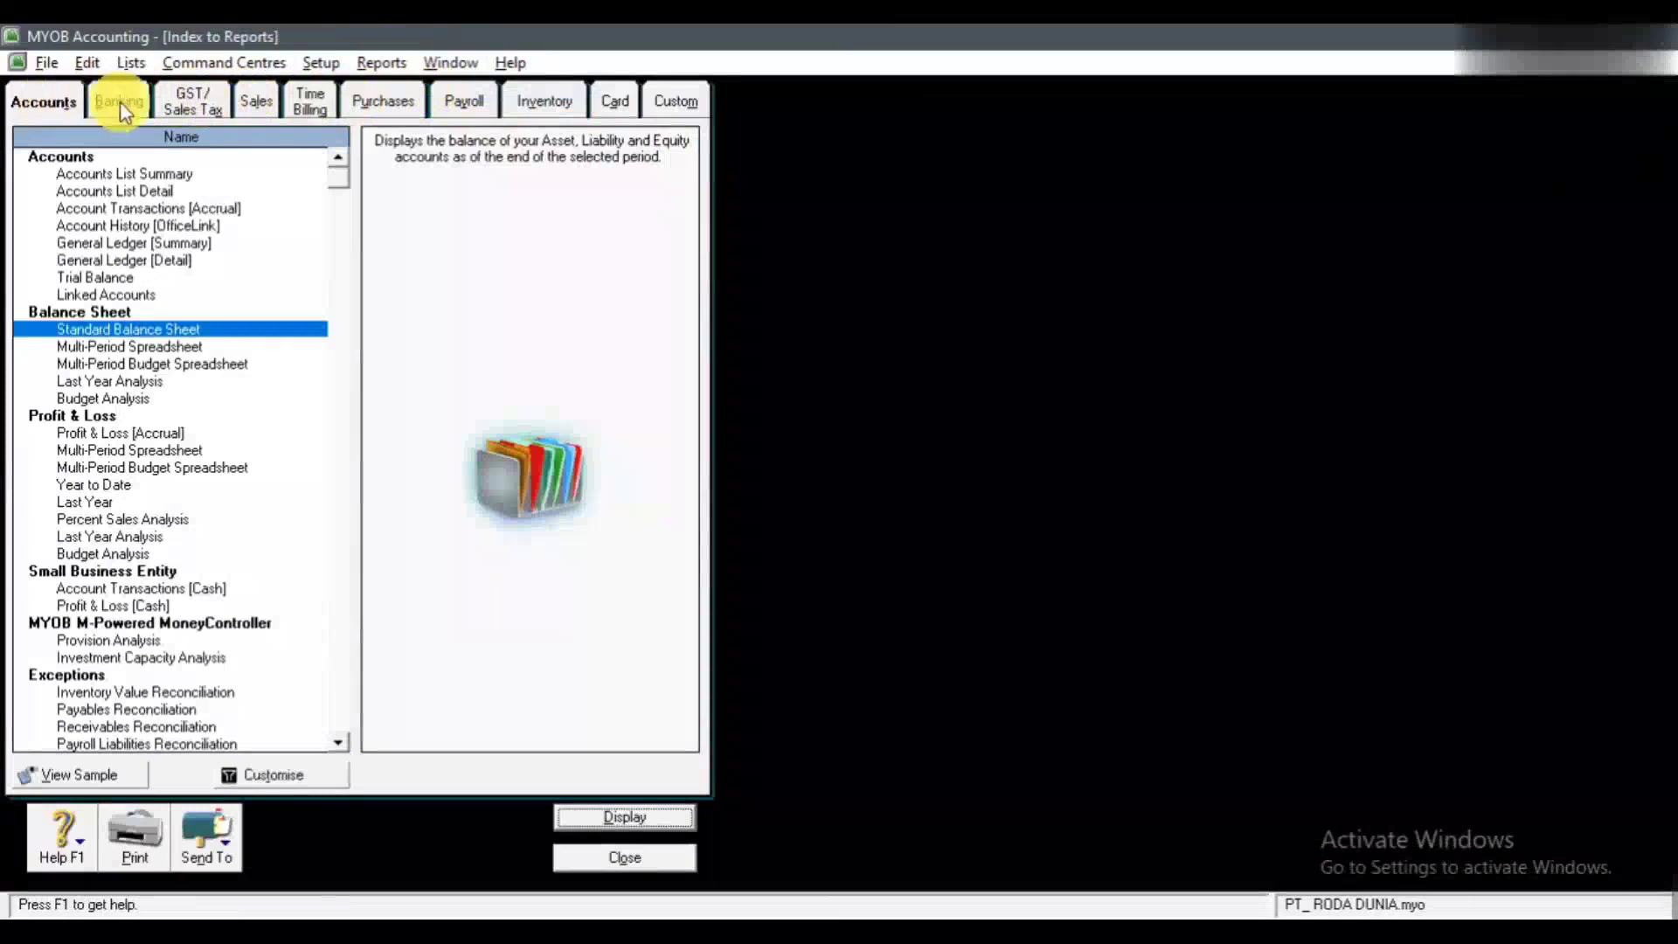
left_click(49, 109)
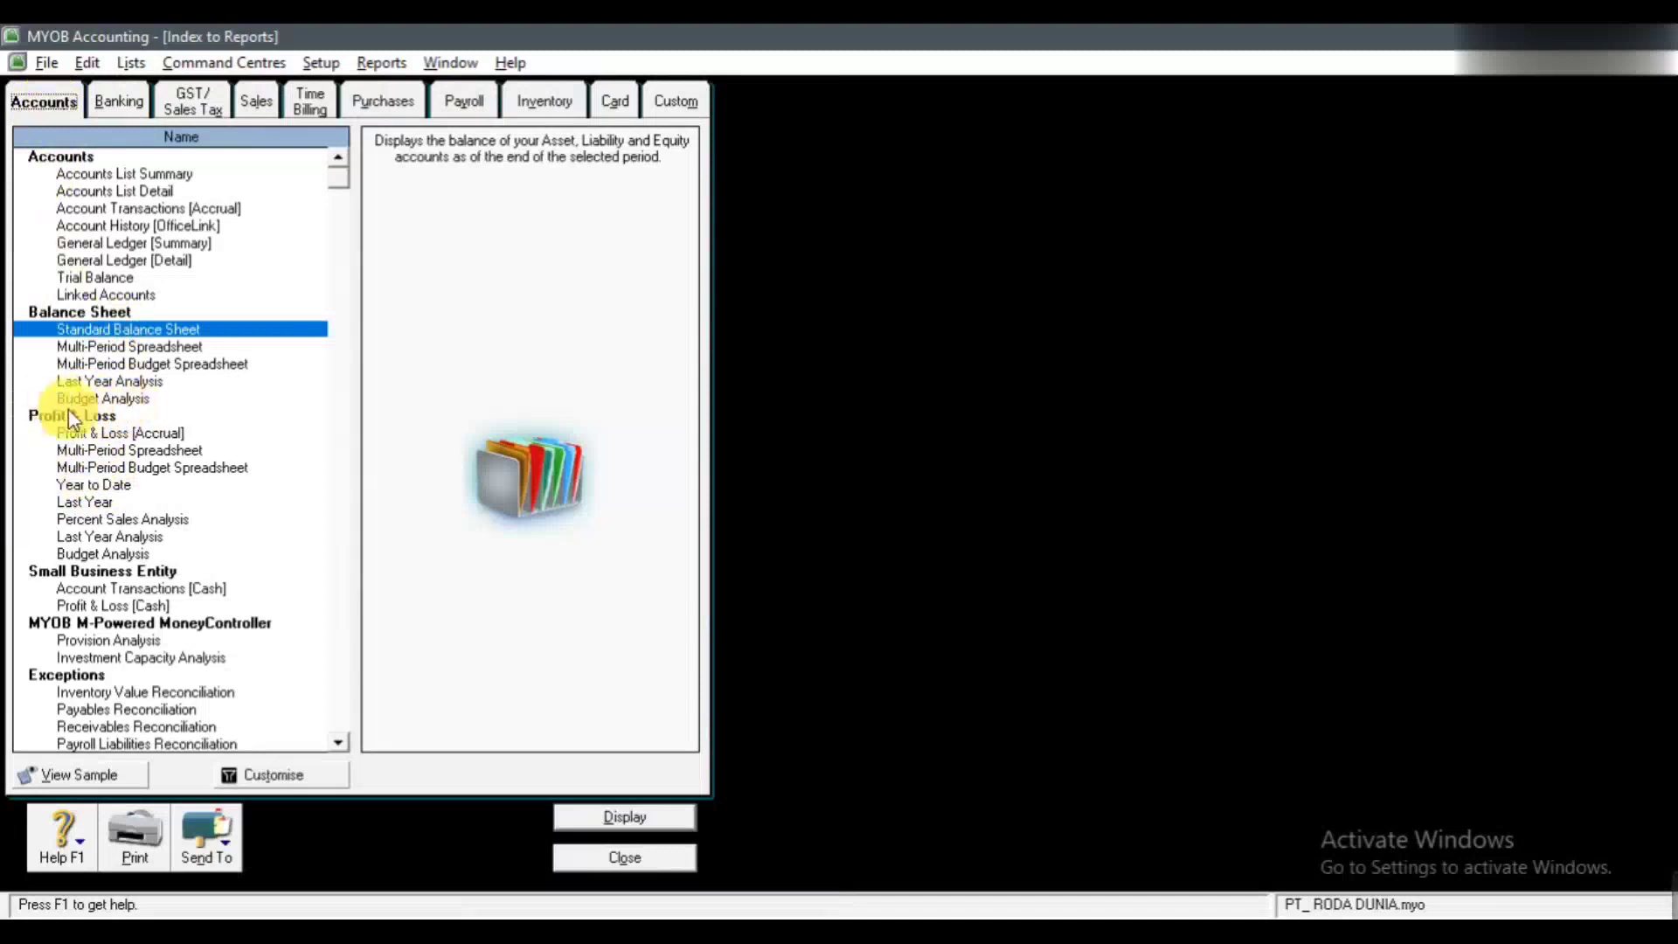
left_click(131, 435)
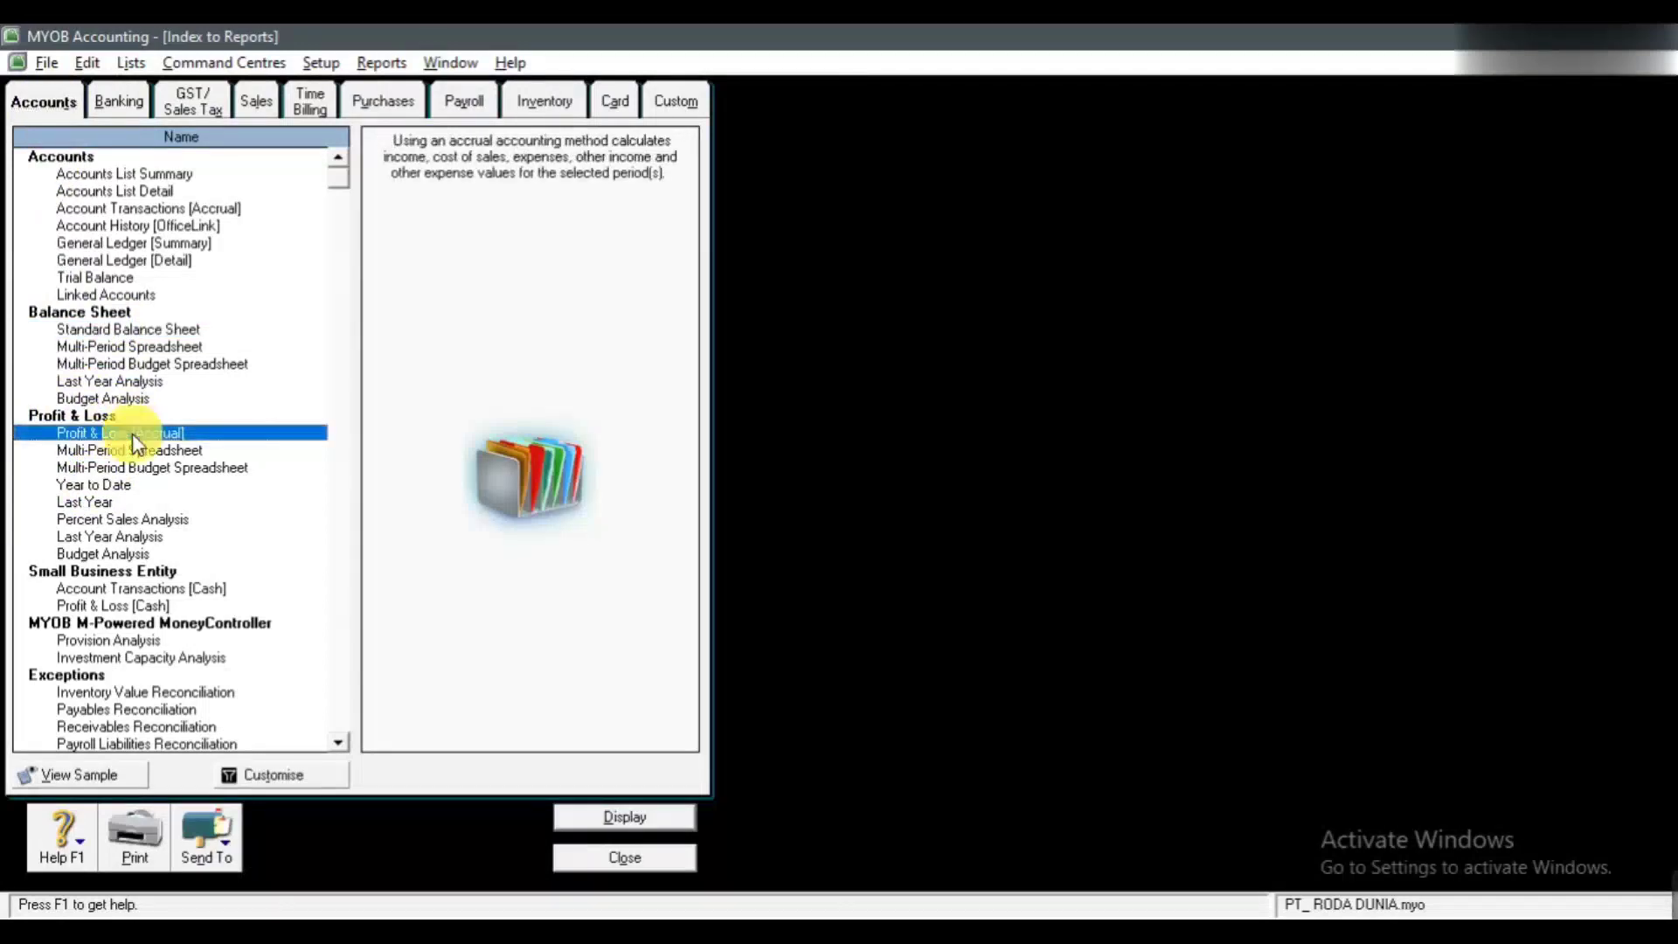
left_click(612, 816)
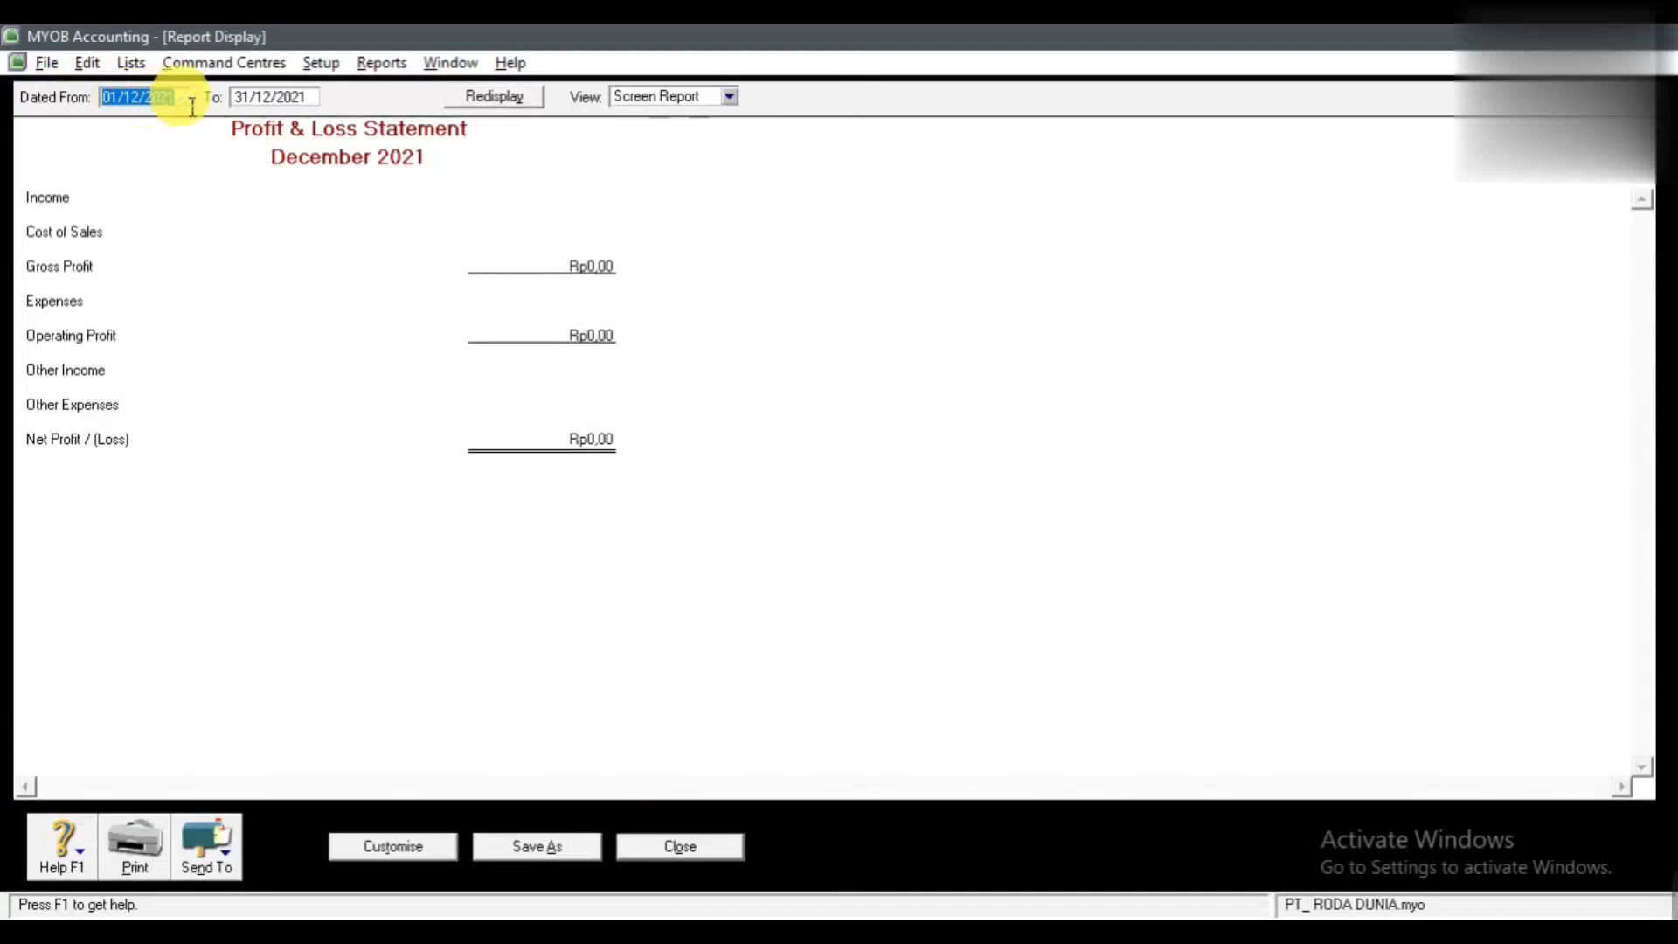
Step: Set the Profit & Loss report period from 01/01/2021 to 31/12/2021
type("01")
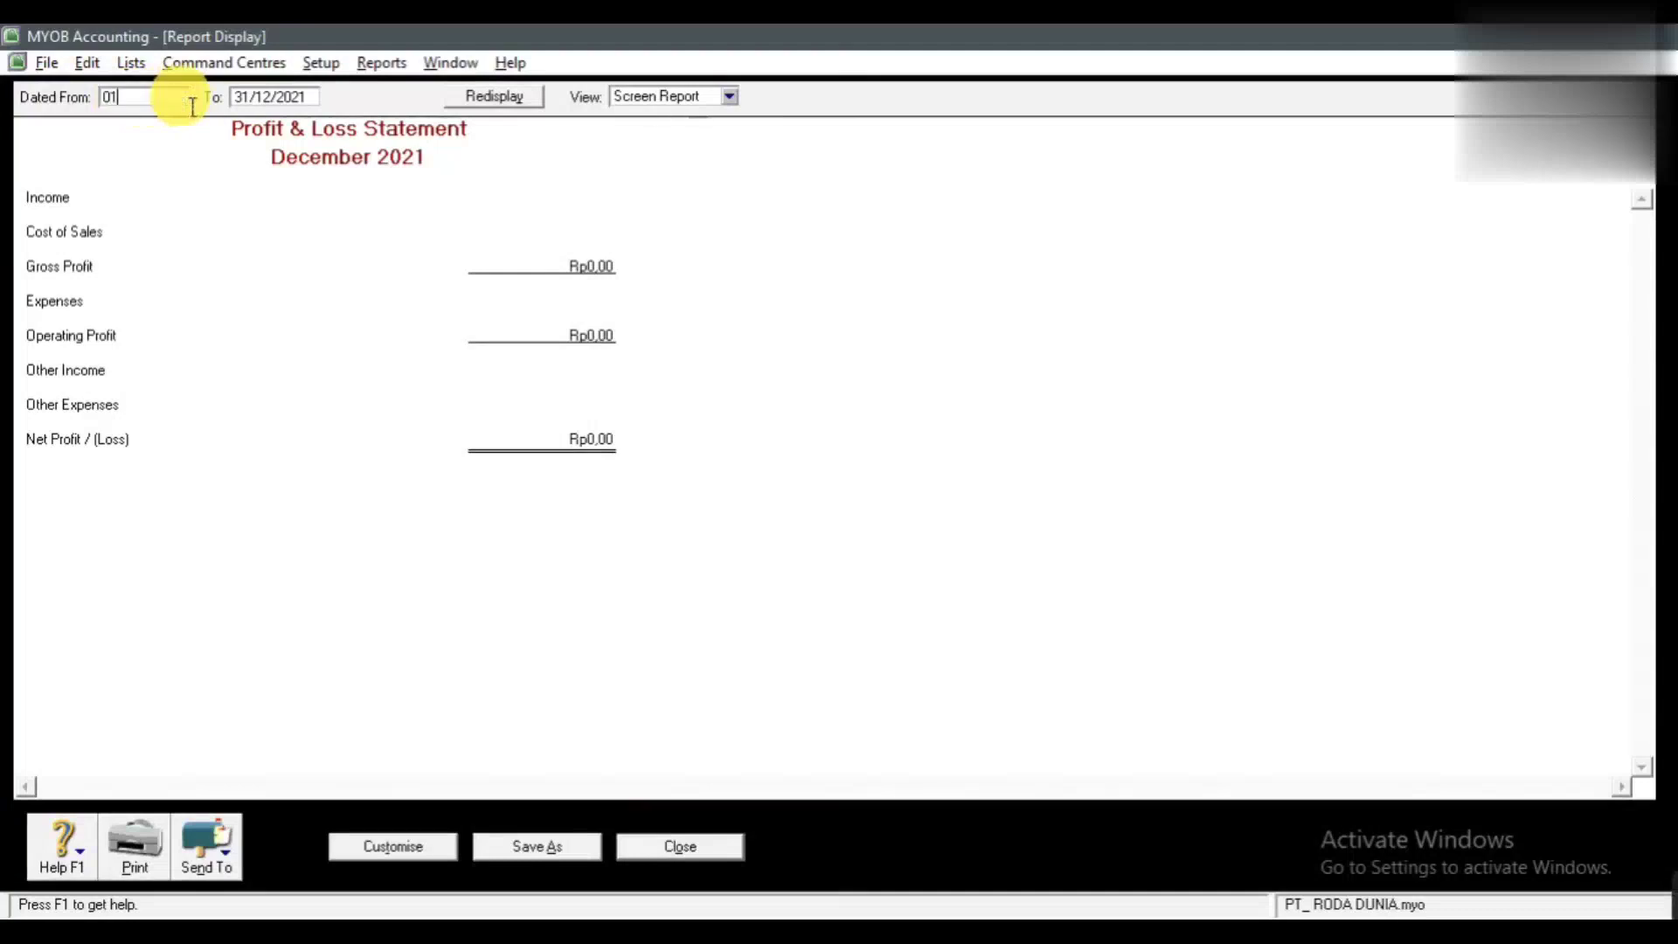
type("/01/2021")
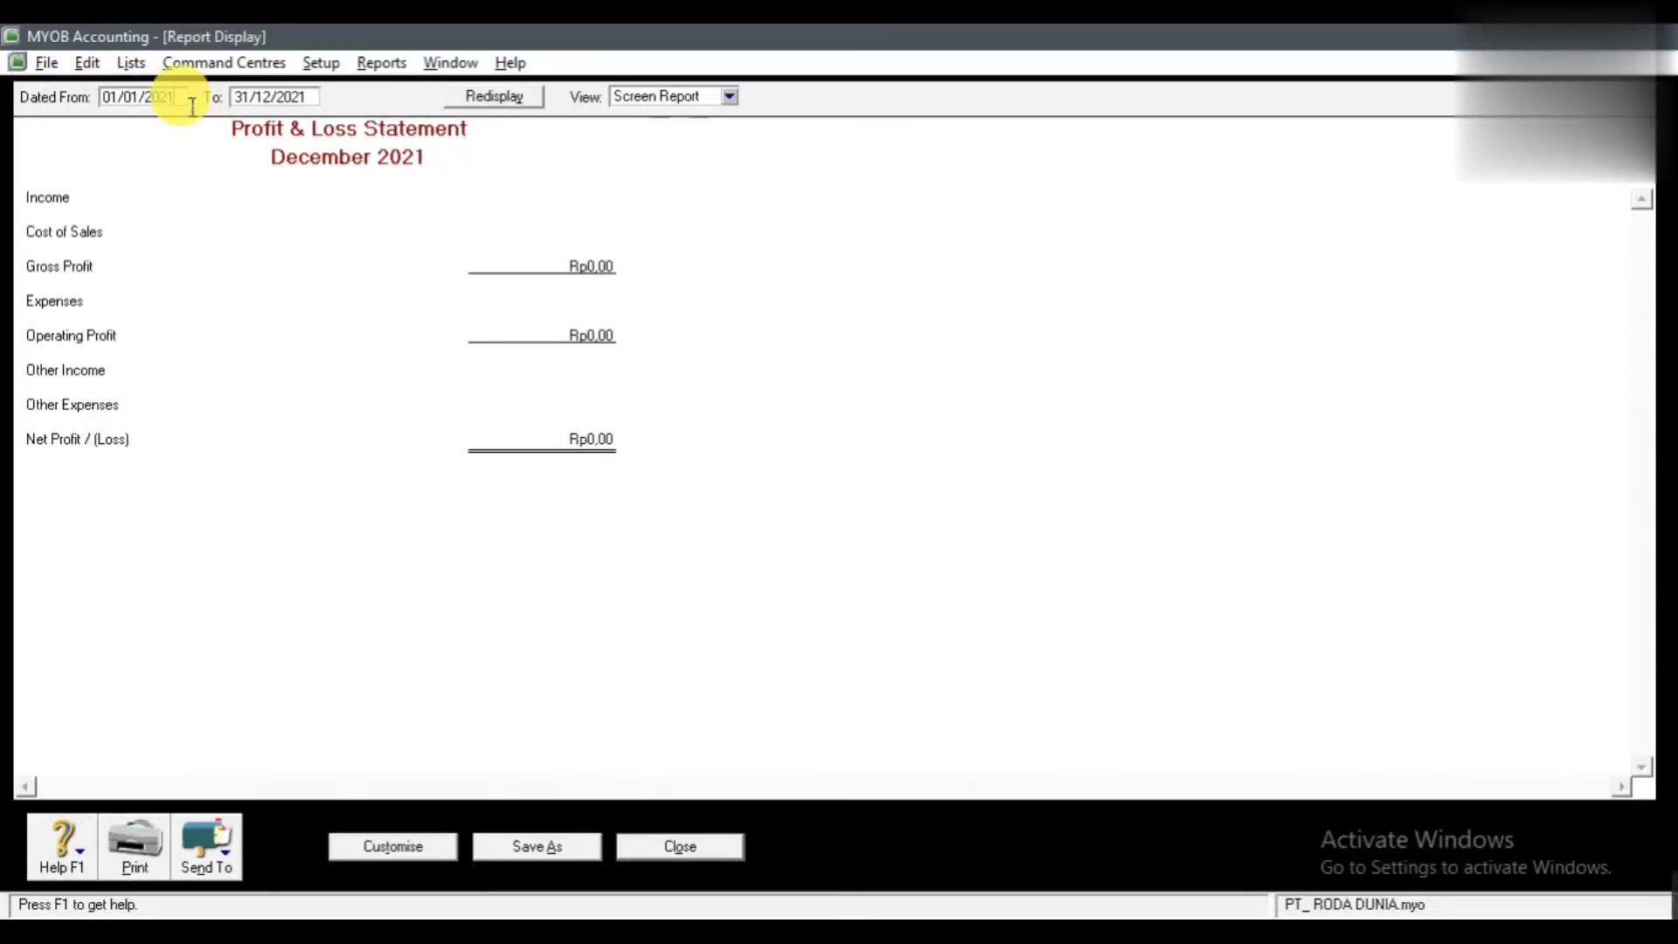
key("Tab")
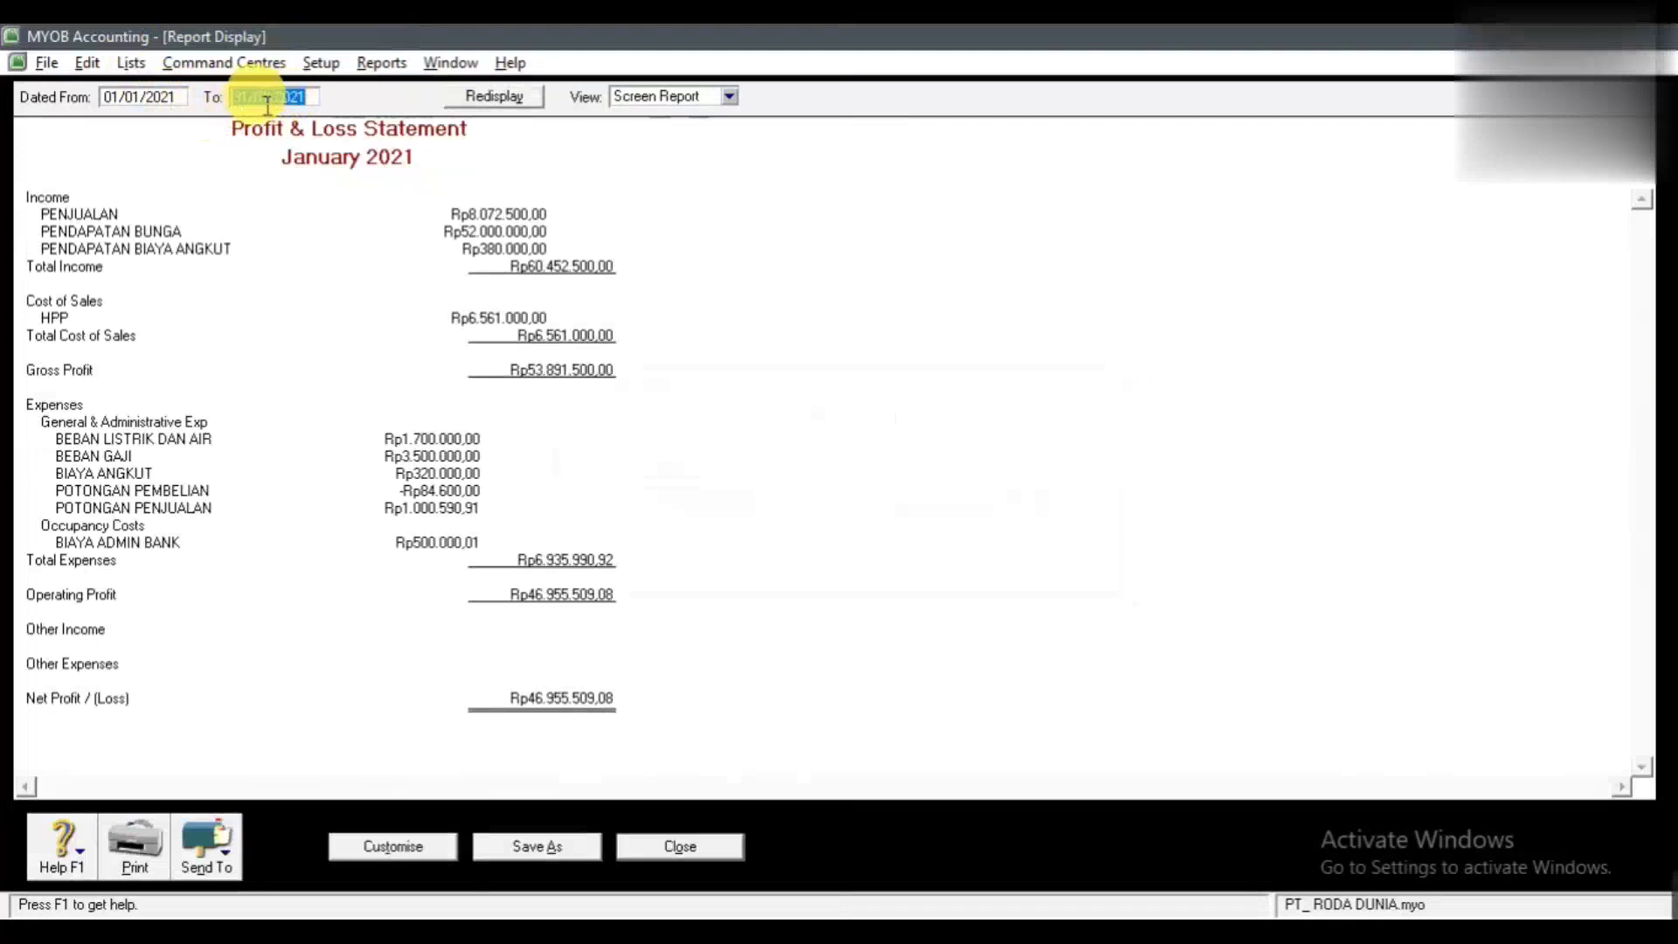
left_click(296, 99)
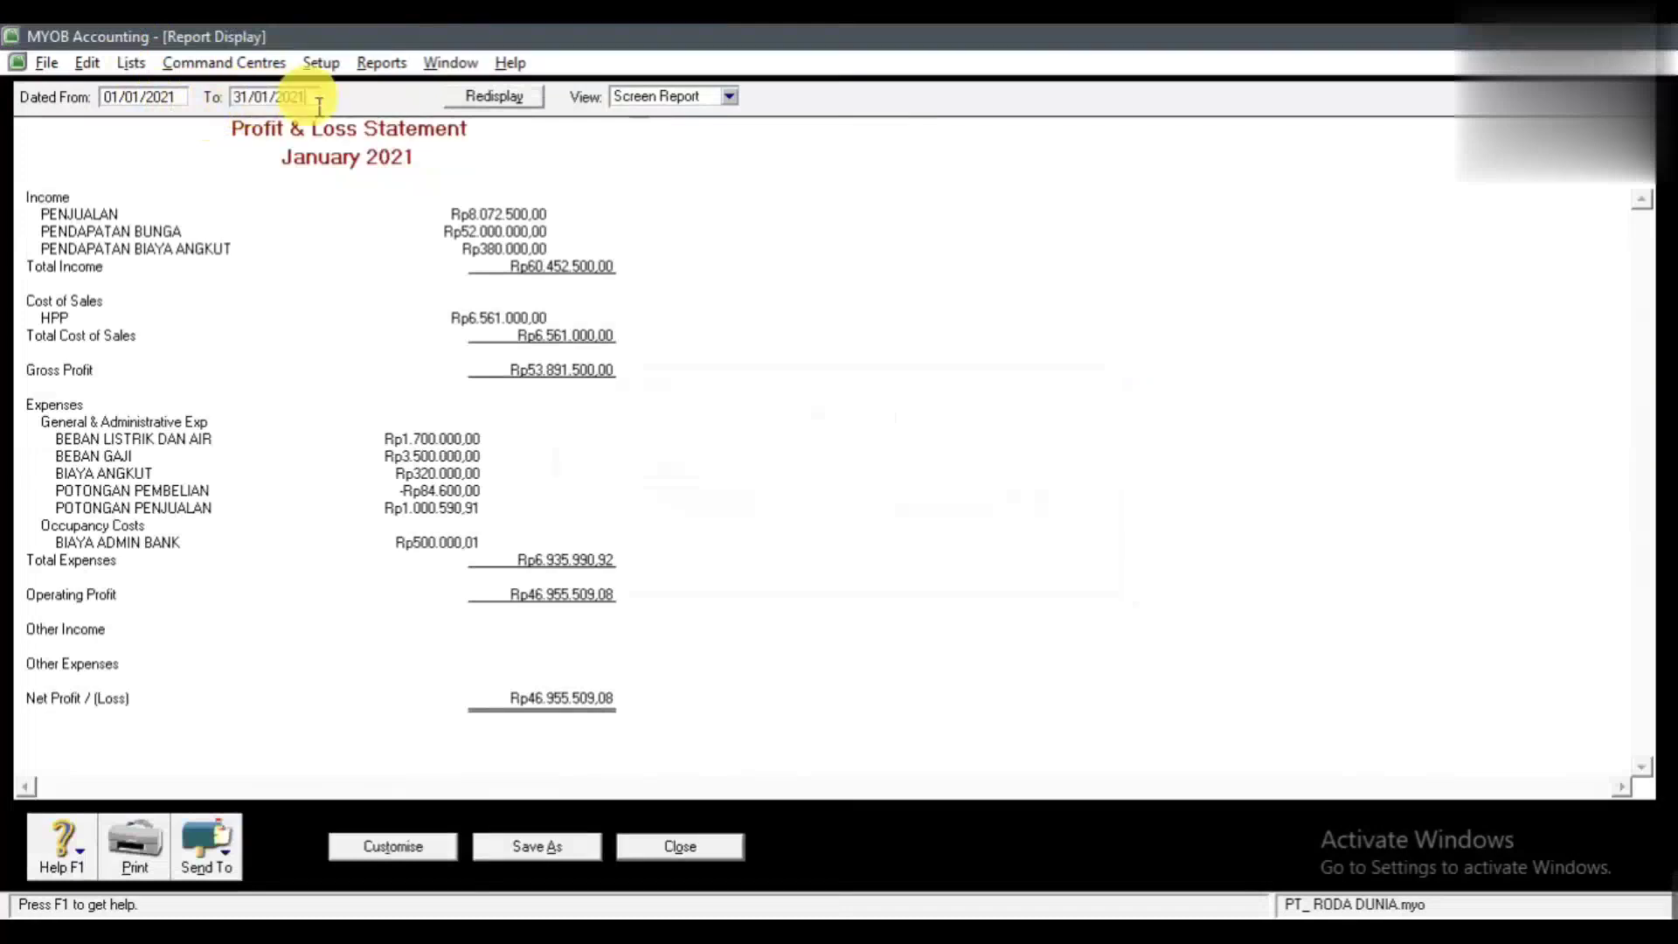
key("BackSpace")
key("BackSpace")
key("BackSpace")
key("BackSpace")
key("BackSpace")
key("BackSpace")
key("BackSpace")
key("BackSpace")
key("BackSpace")
type("31/12/2021")
key("Tab")
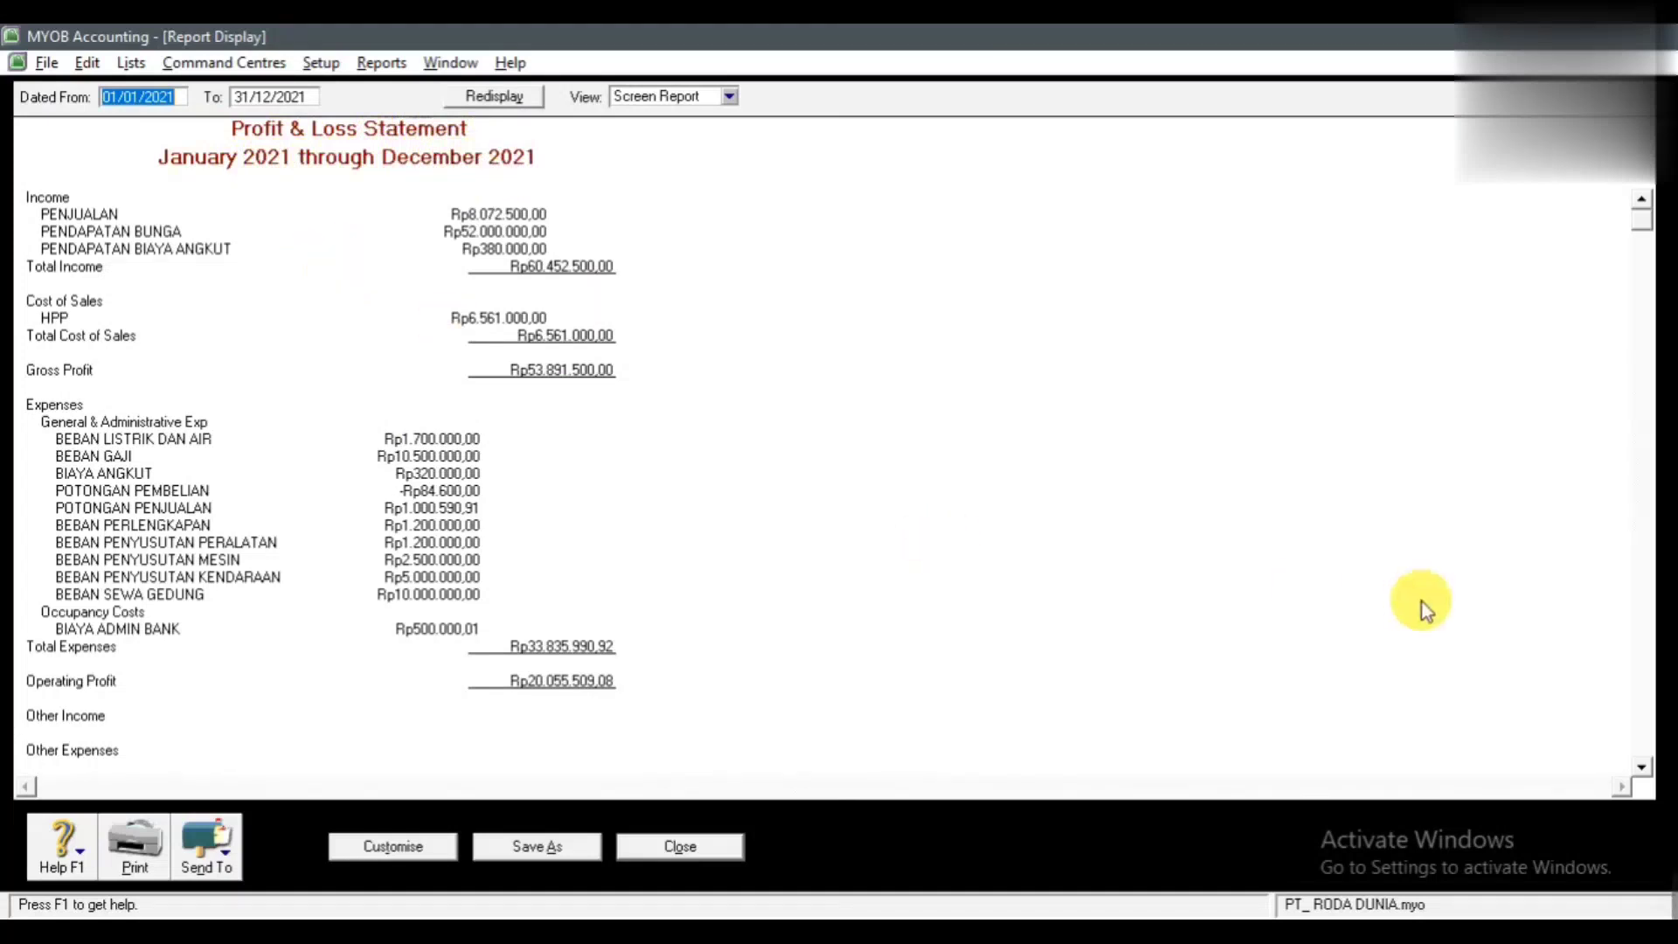
Step: Review the Profit & Loss statement down to the net profit line, and close the report and the report index
left_click(1647, 734)
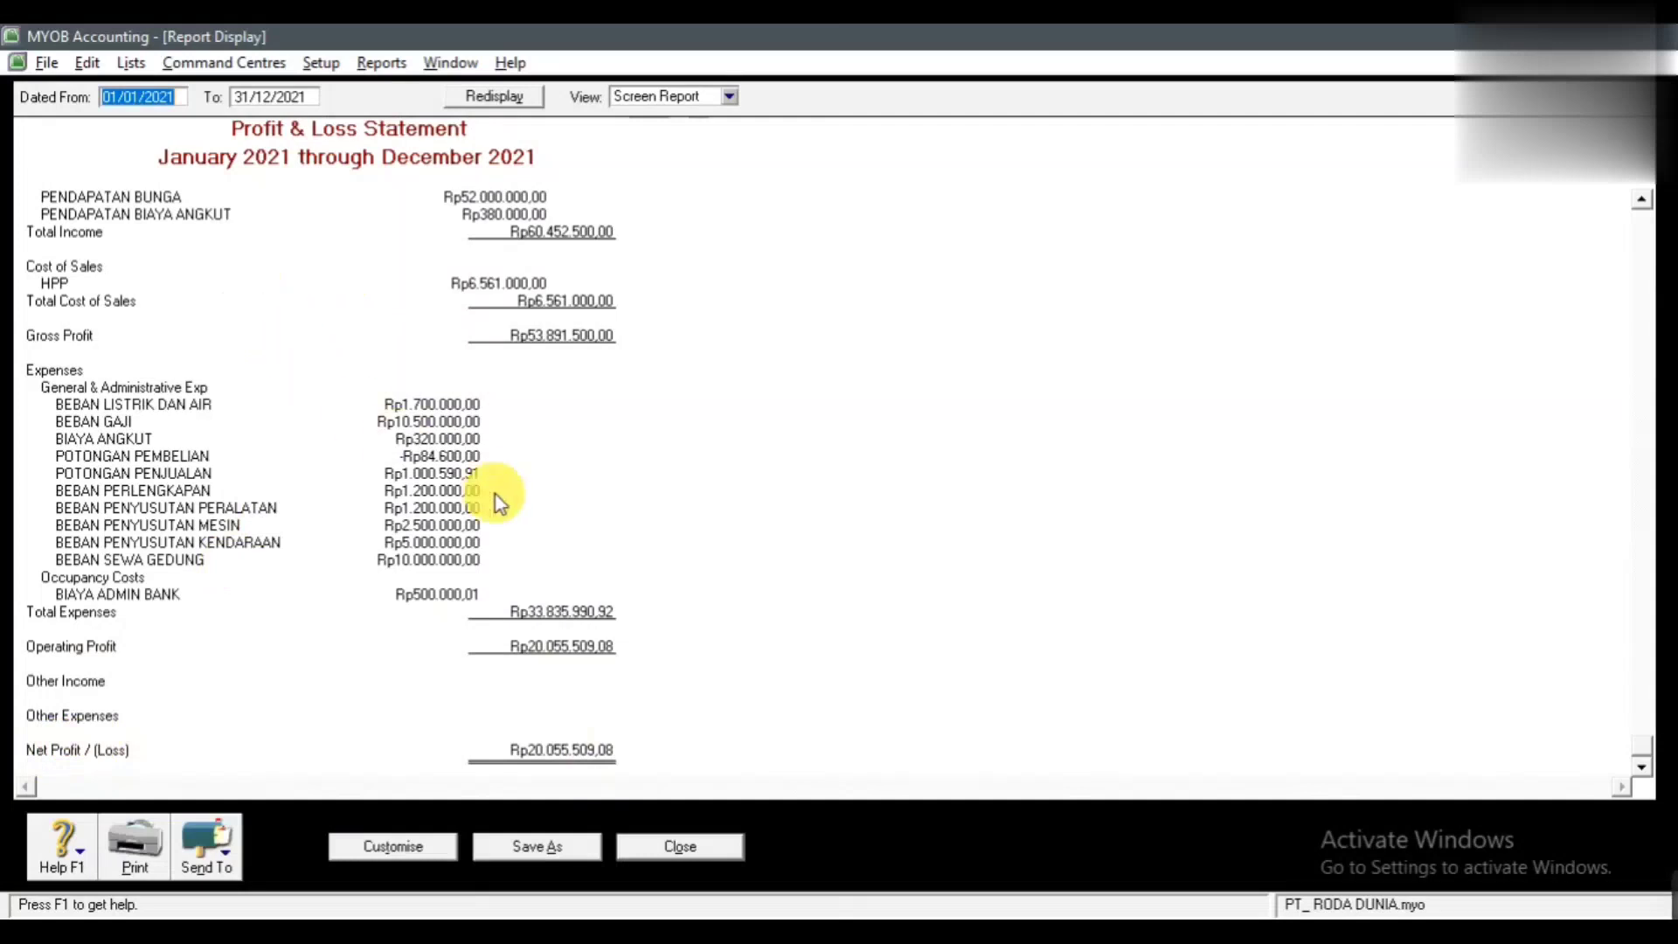
left_click(658, 848)
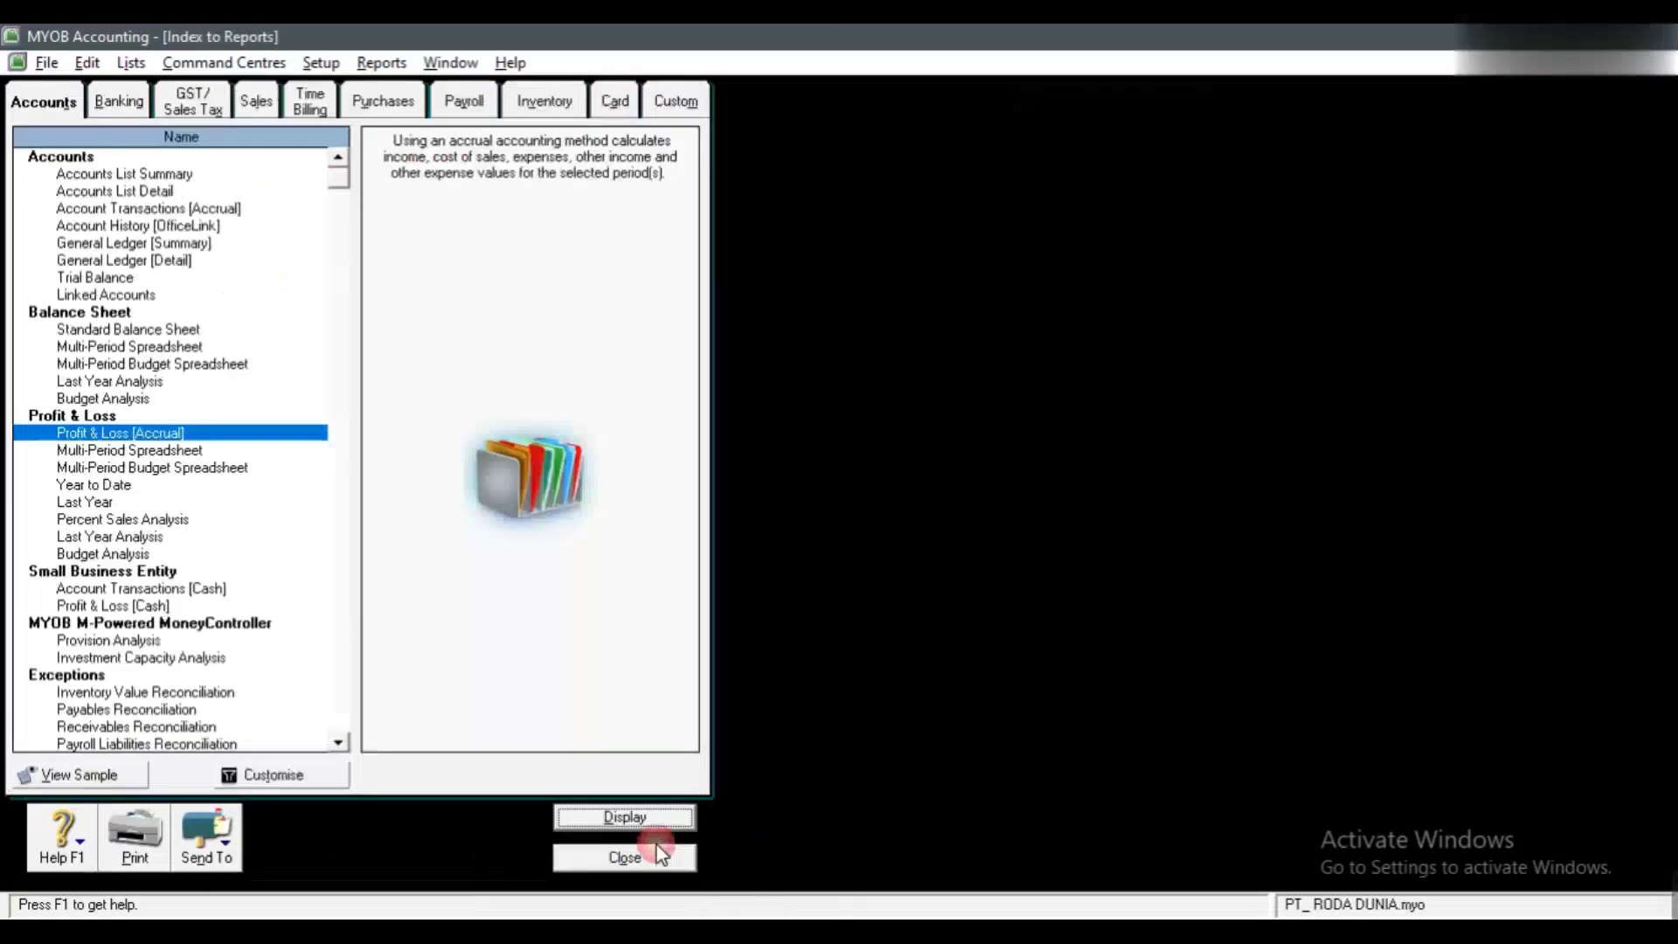
left_click(598, 851)
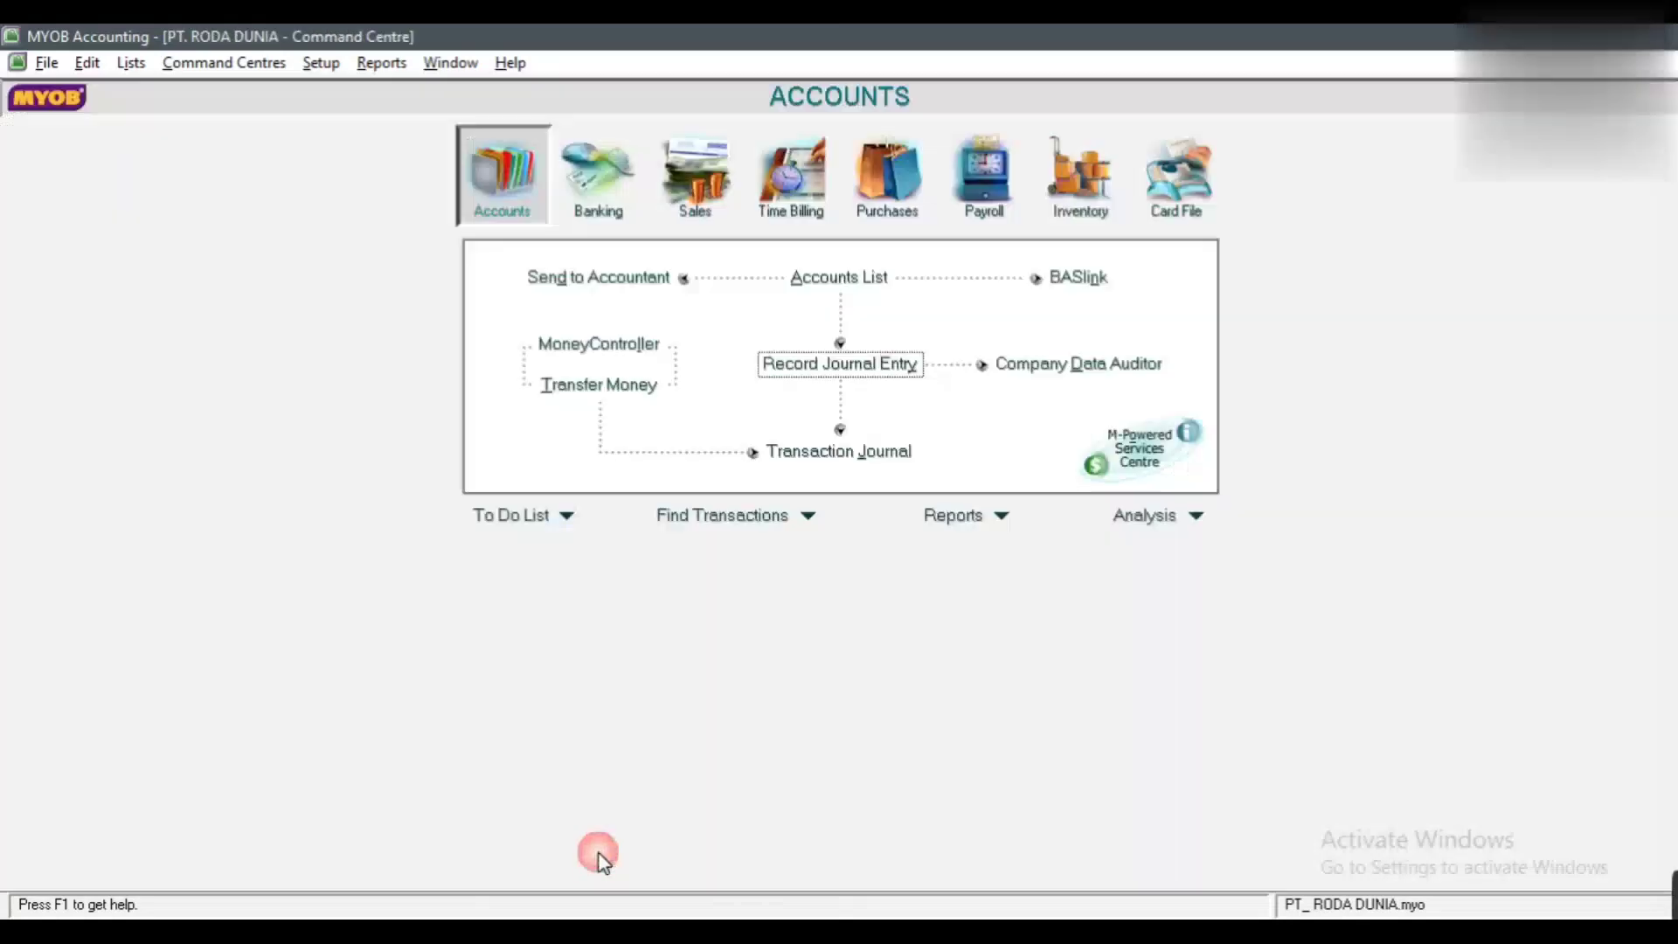
Step: Advance the slides to the Laporan Neraca topic and display the Standard Balance Sheet report in MYOB
key("alt+Tab")
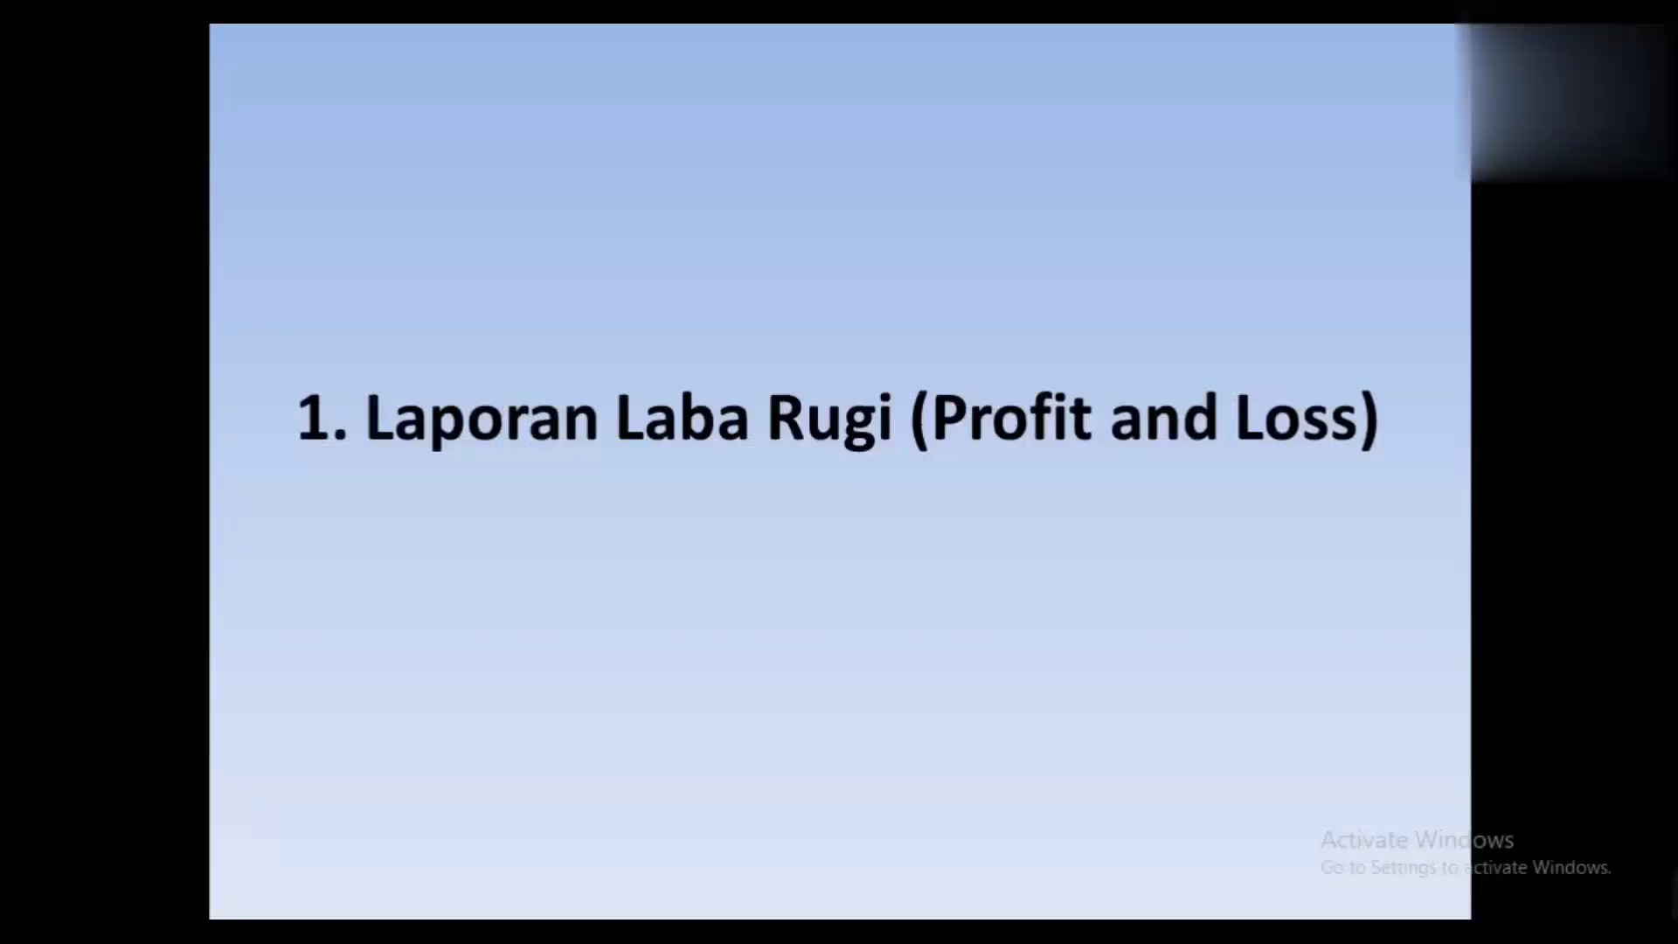
key("Right")
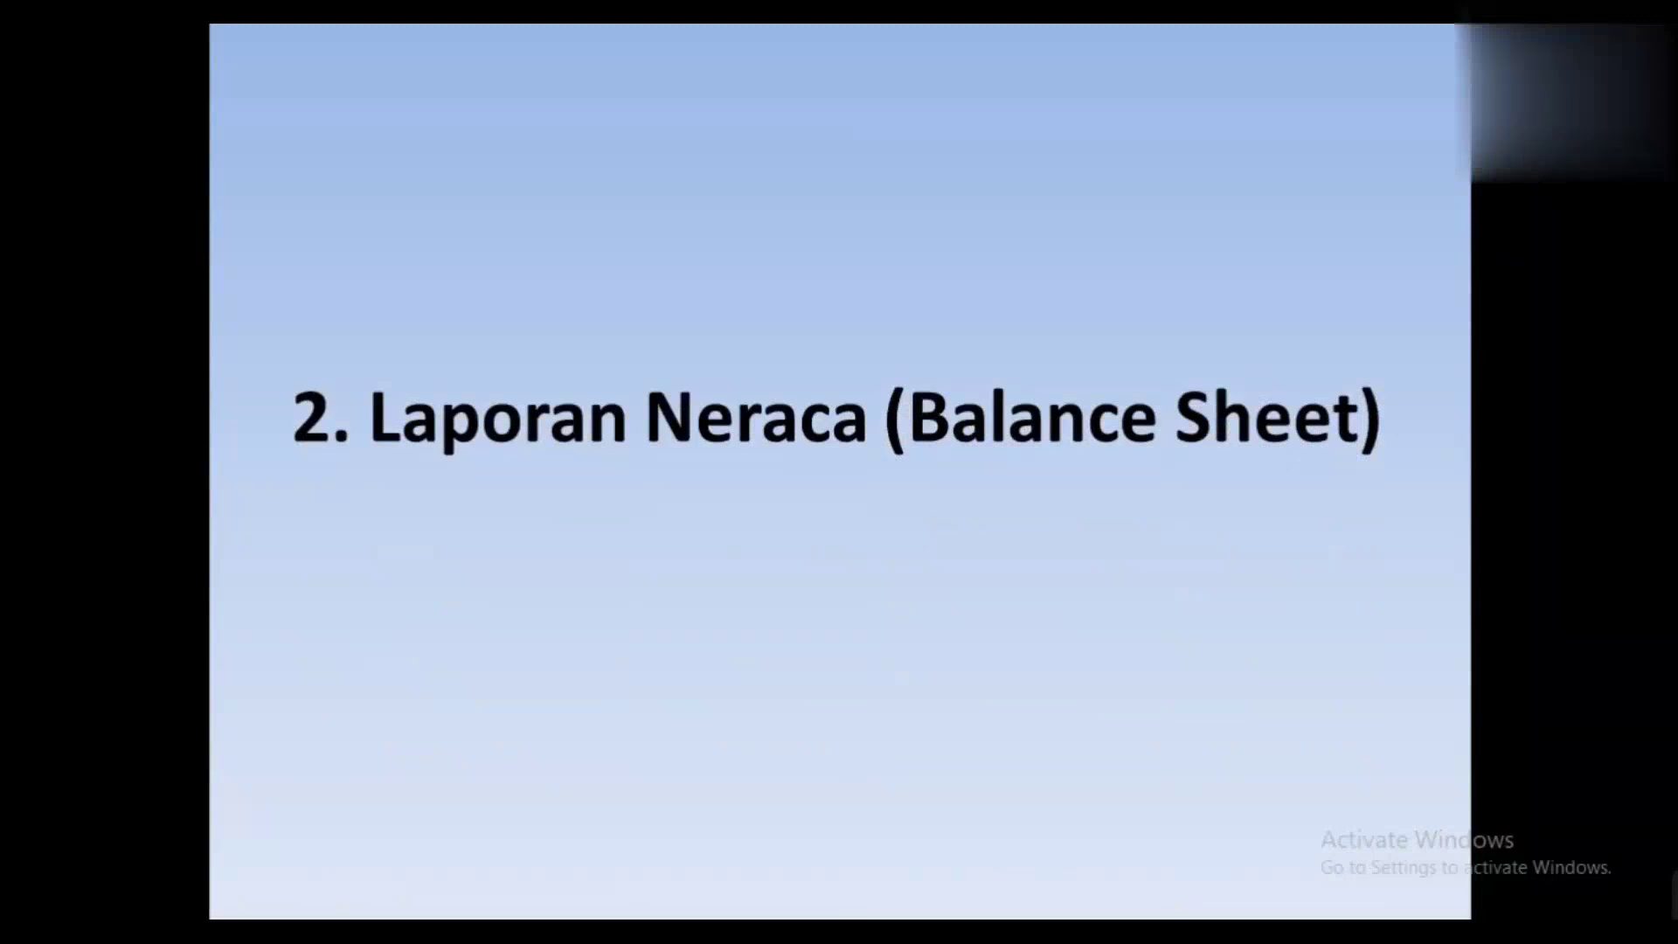
key("alt+Tab")
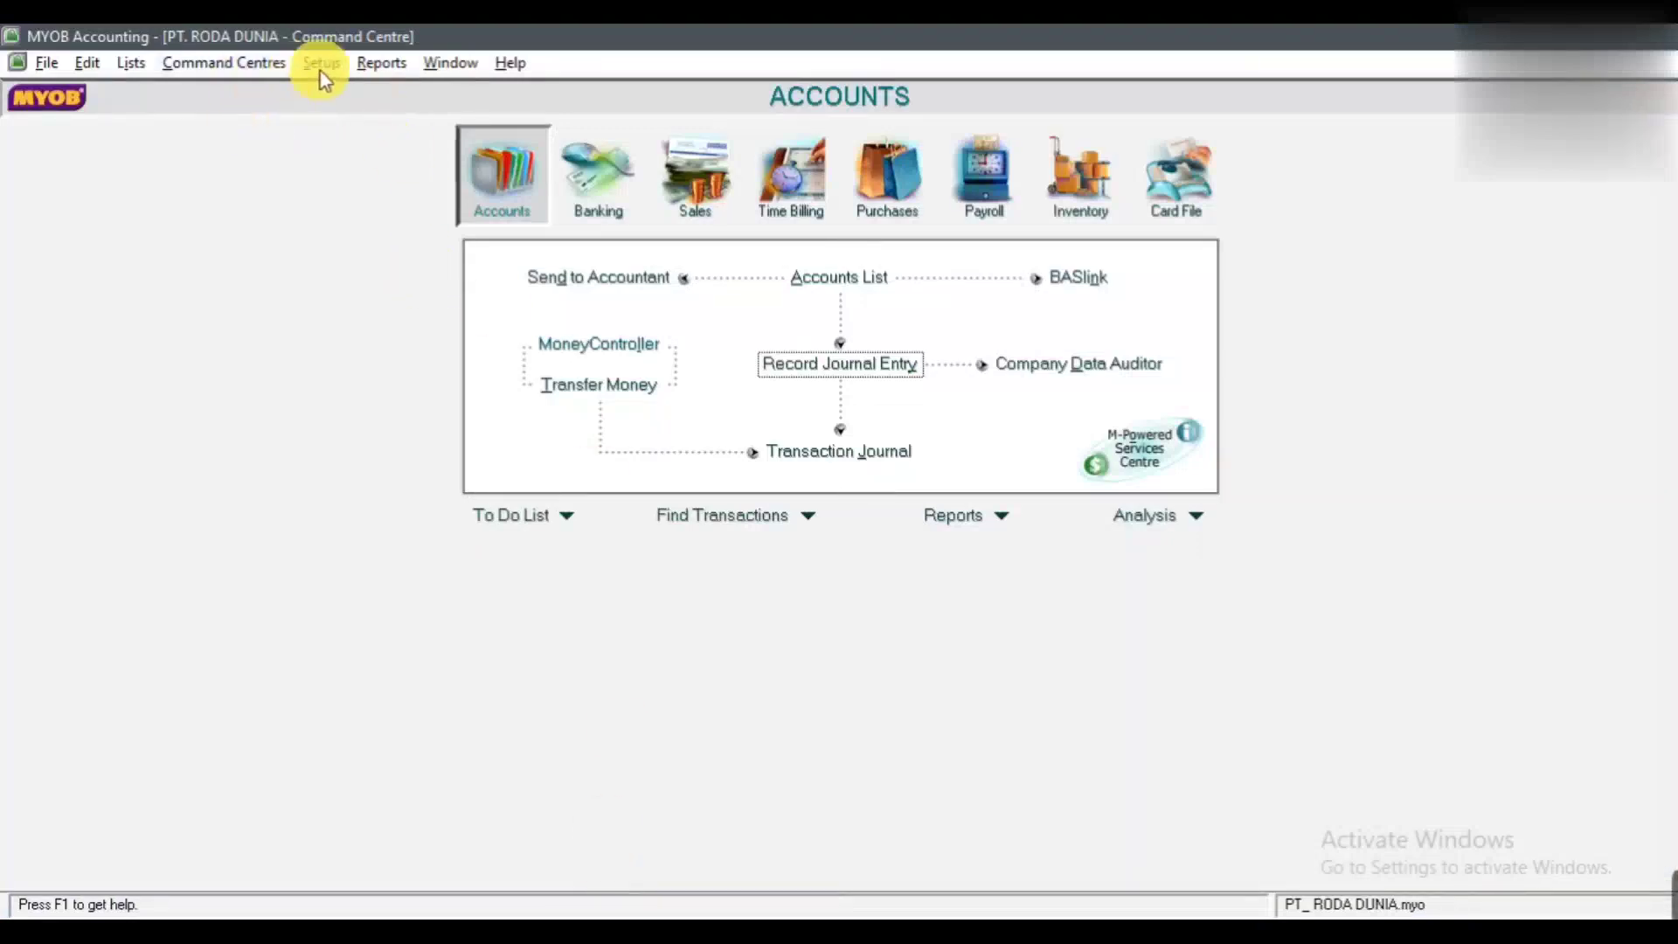
left_click(376, 65)
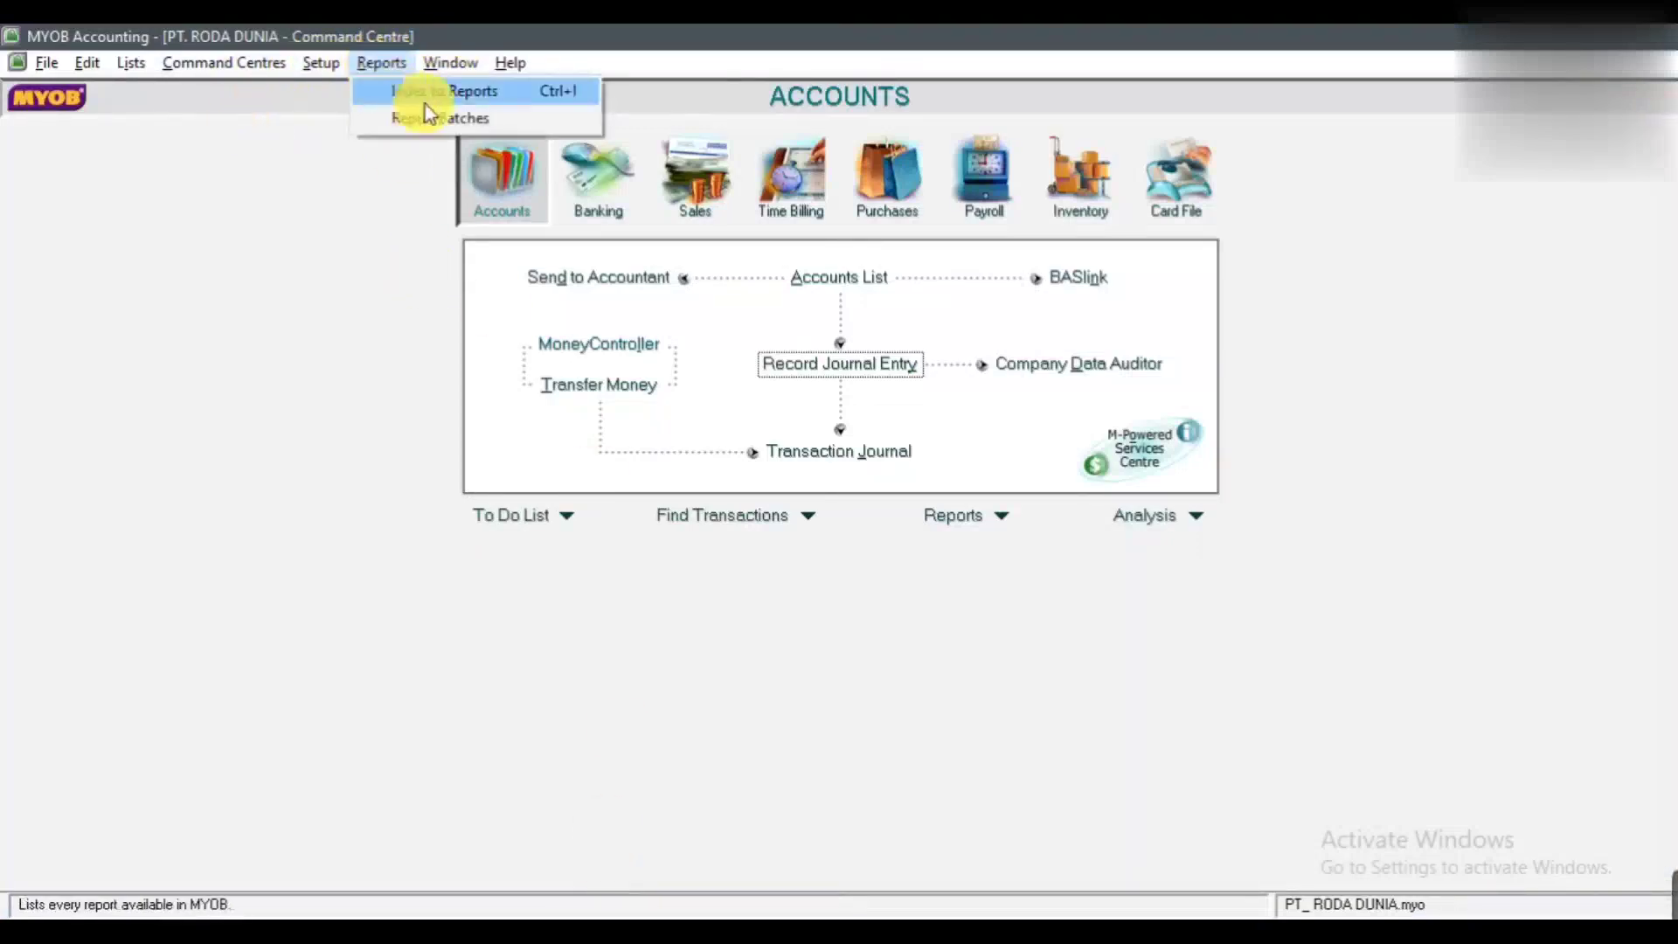
left_click(452, 95)
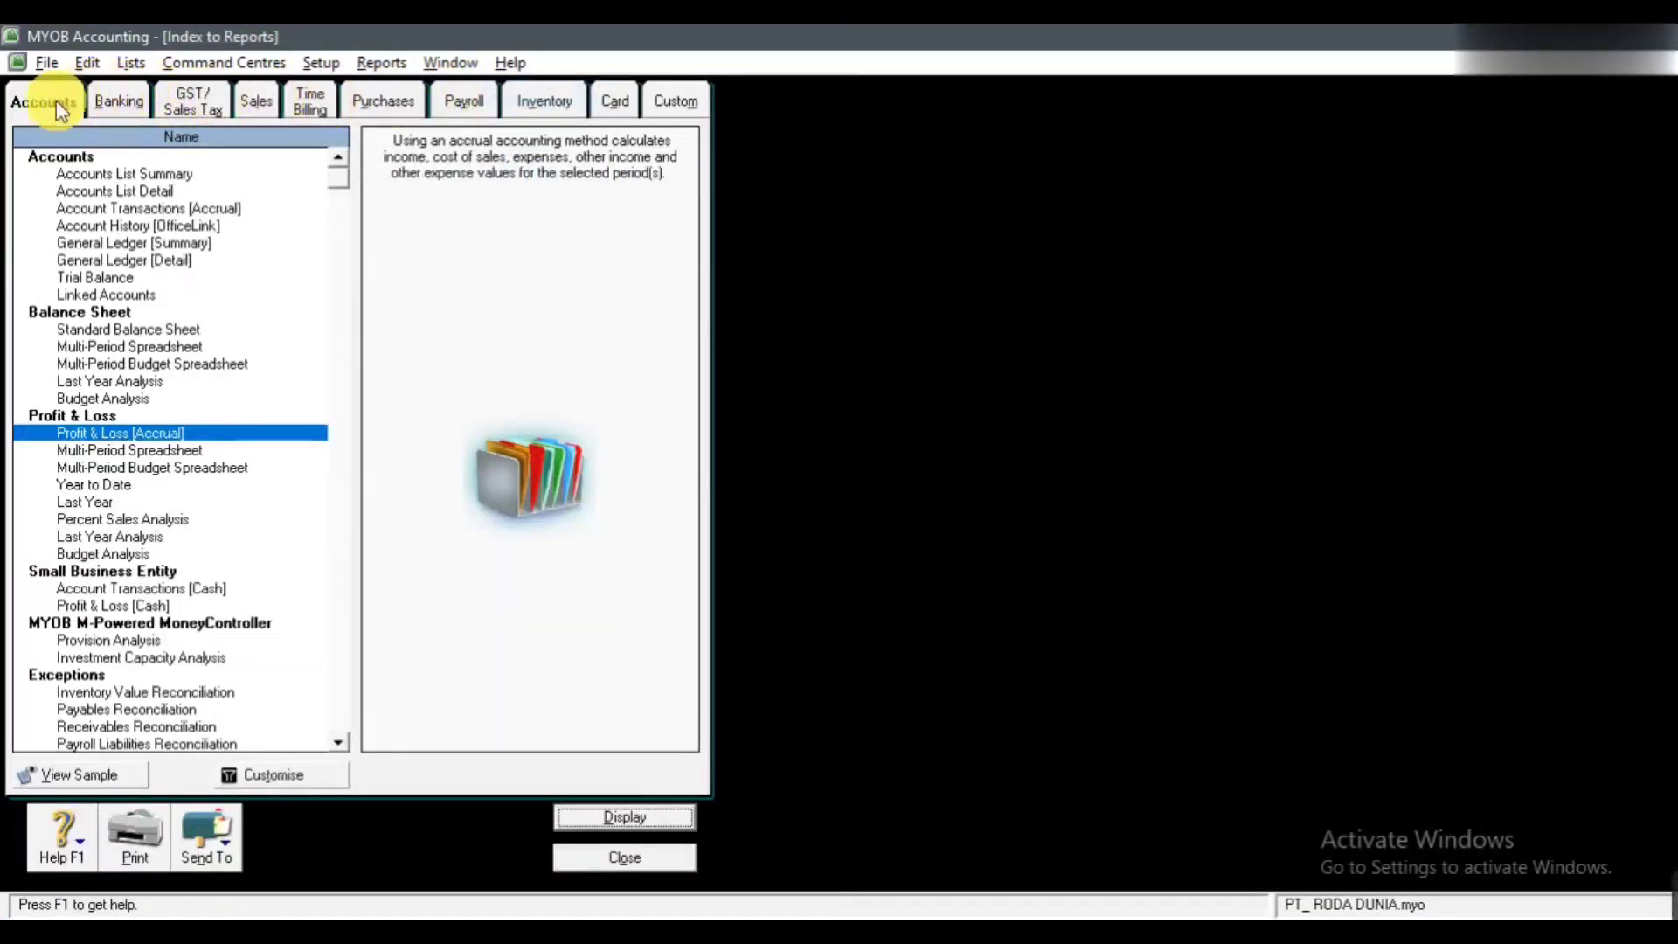
left_click(93, 329)
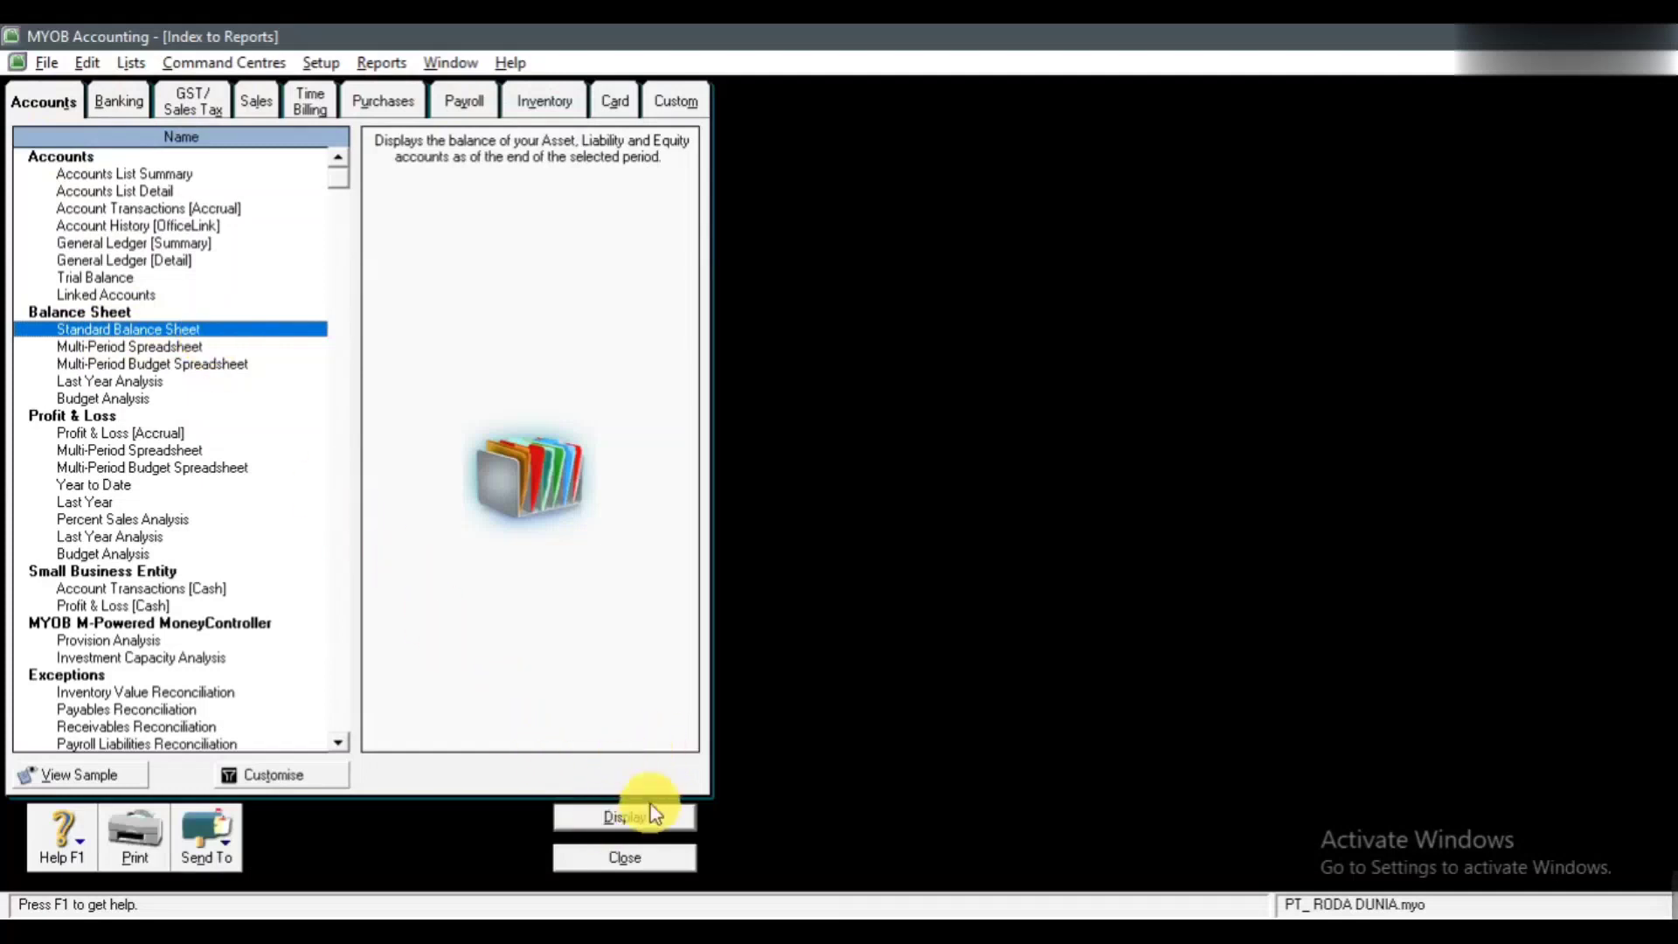
left_click(619, 817)
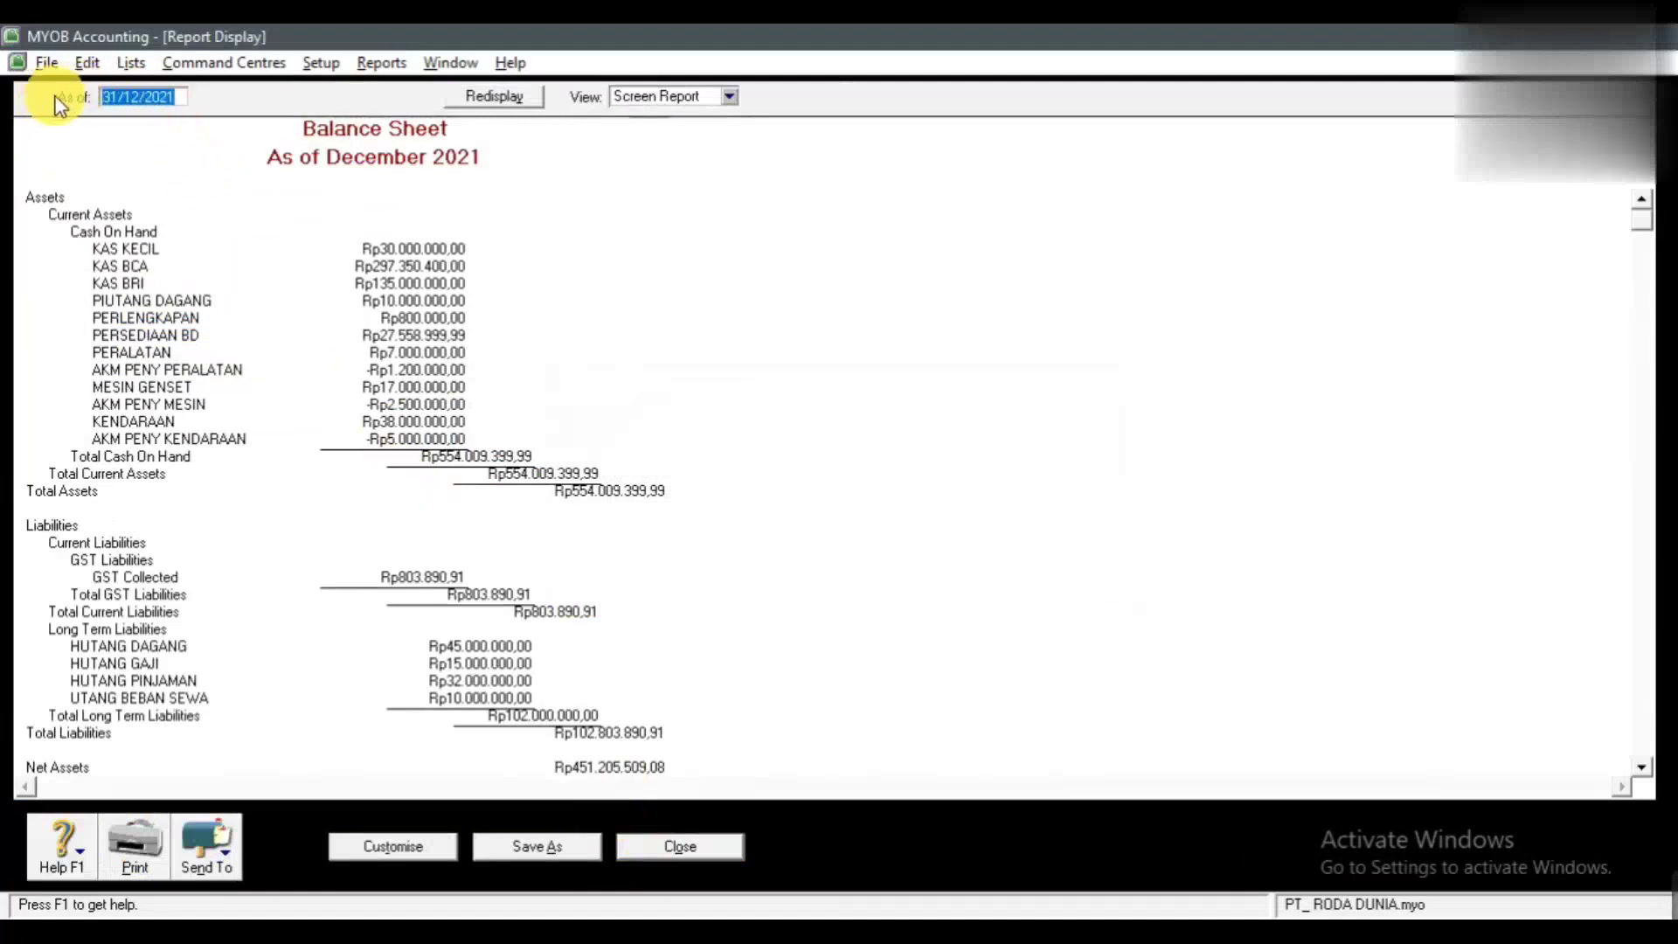
Step: Review the balance sheet as of 31/12/2021, and close the report and the report index
left_click(191, 108)
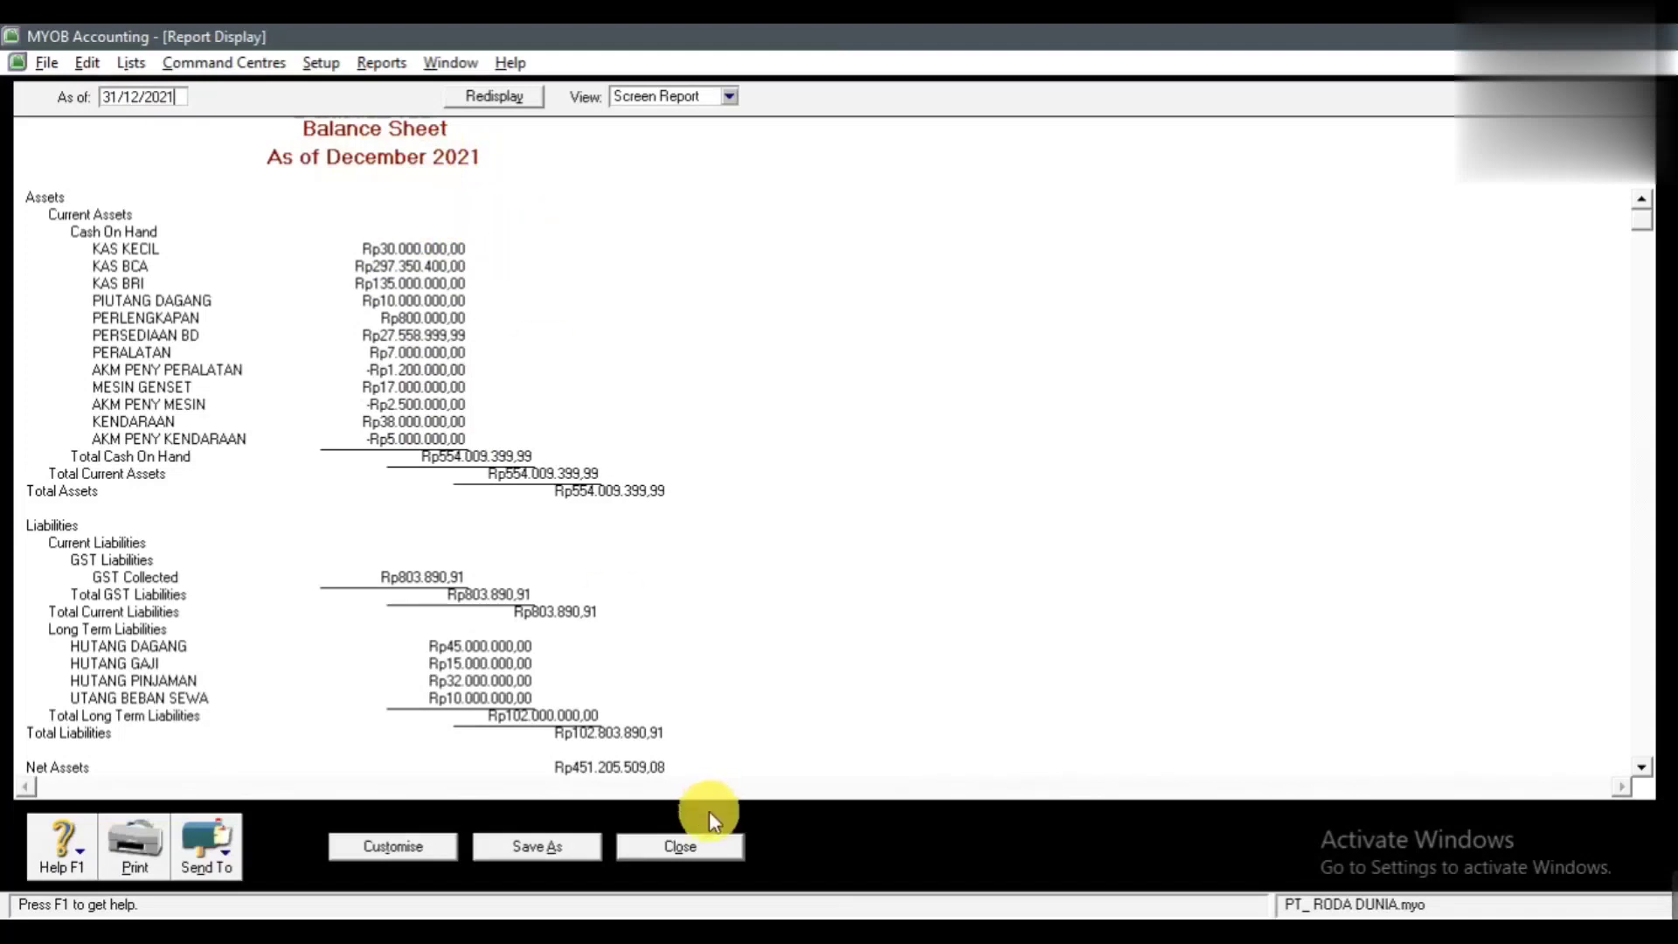
left_click(685, 844)
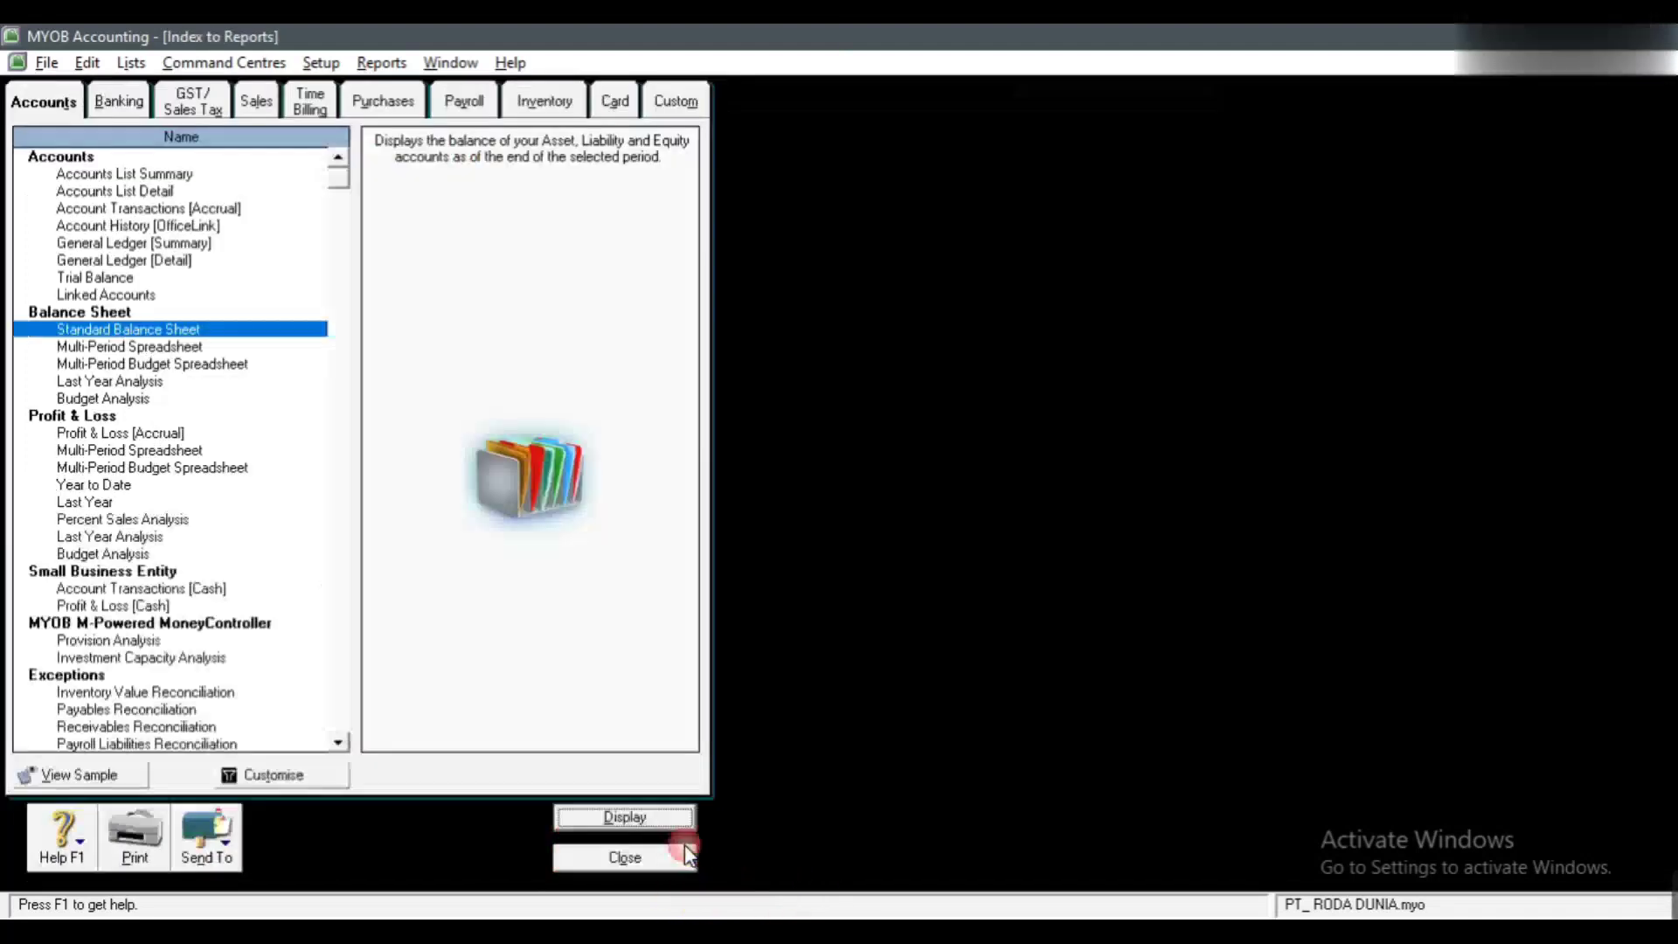
left_click(626, 862)
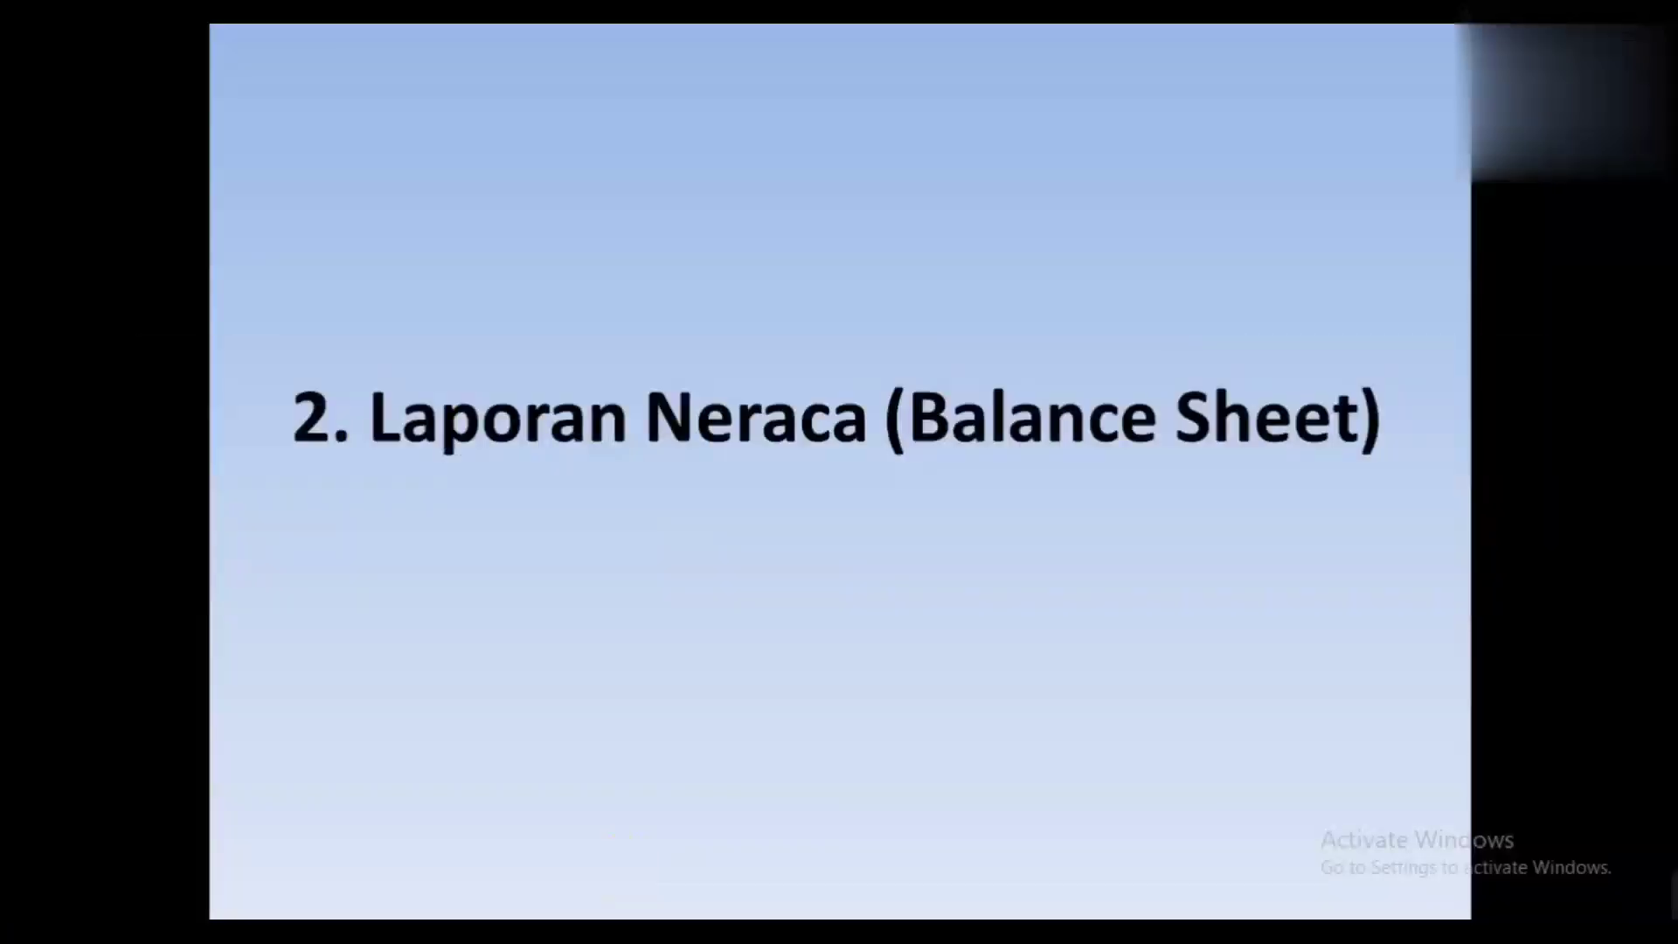
Step: Advance the slides to the Laporan Arus Kas topic and display the Statement of Cash Flow banking report in MYOB
key("Right")
key("Right")
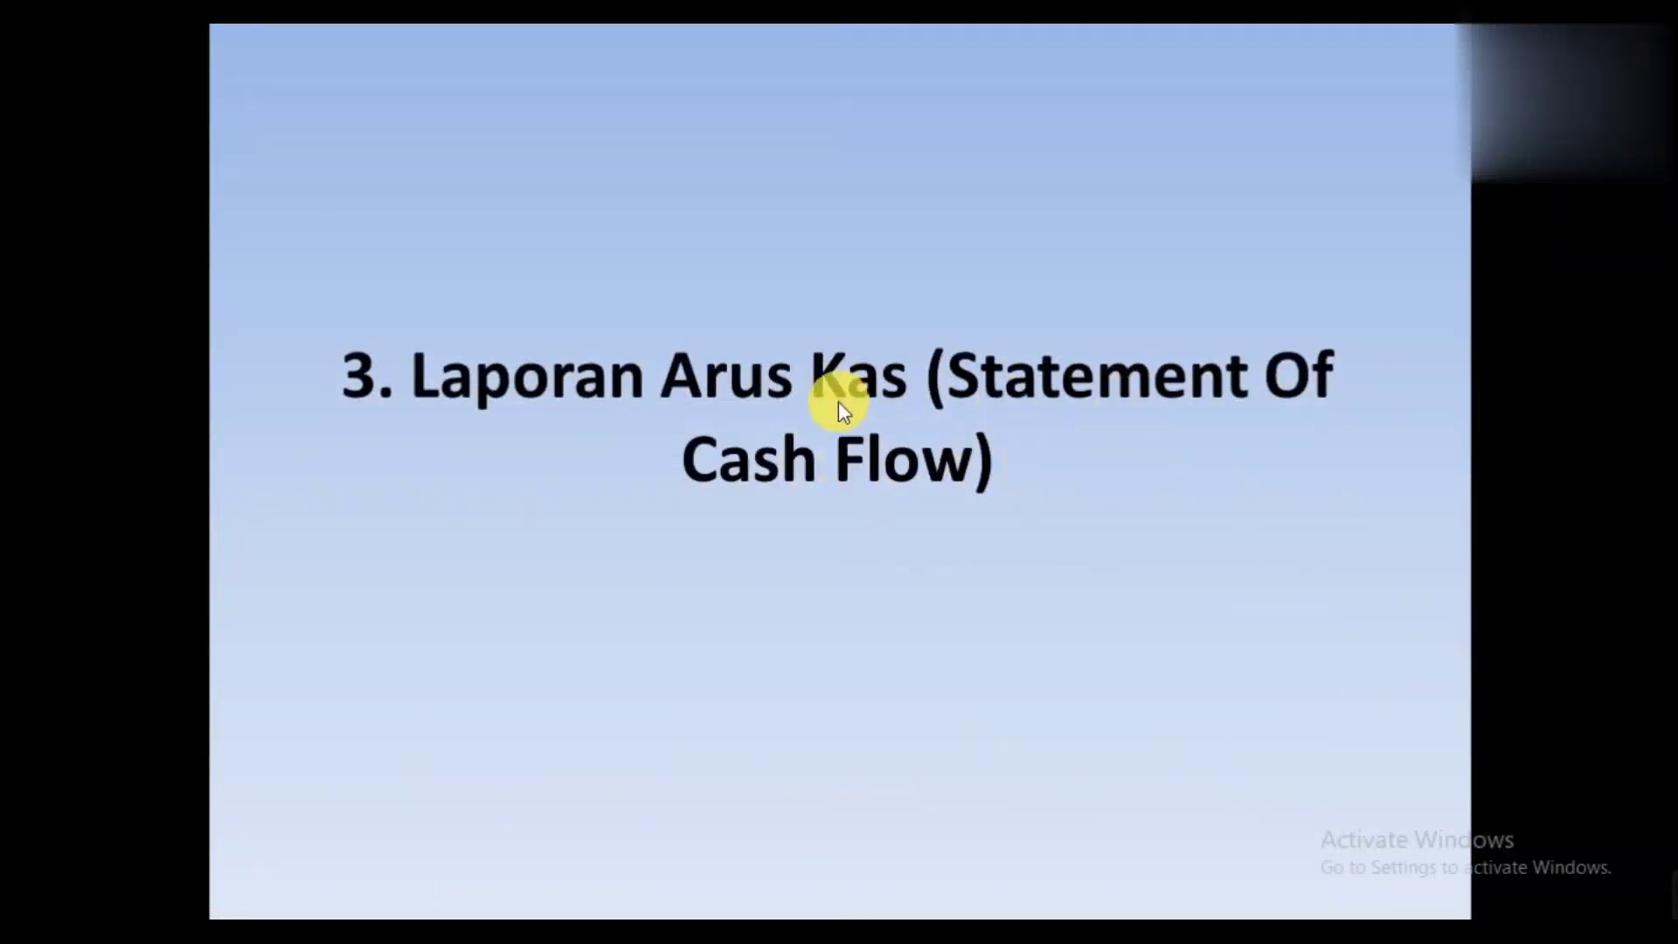
key("alt+Tab")
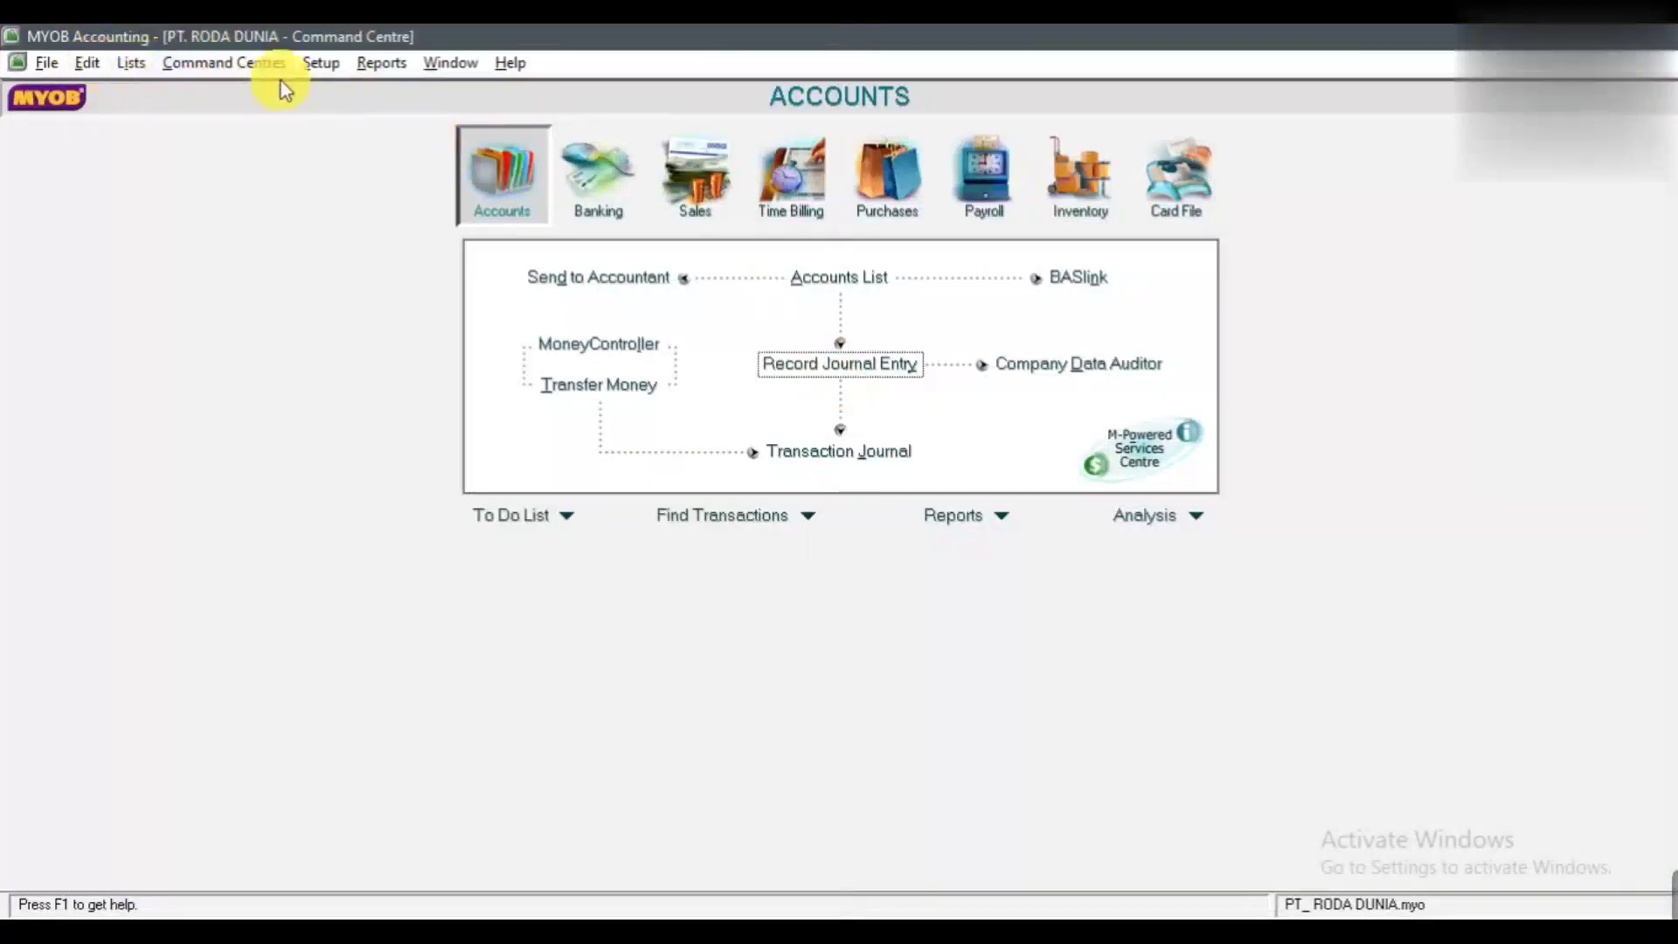
left_click(390, 70)
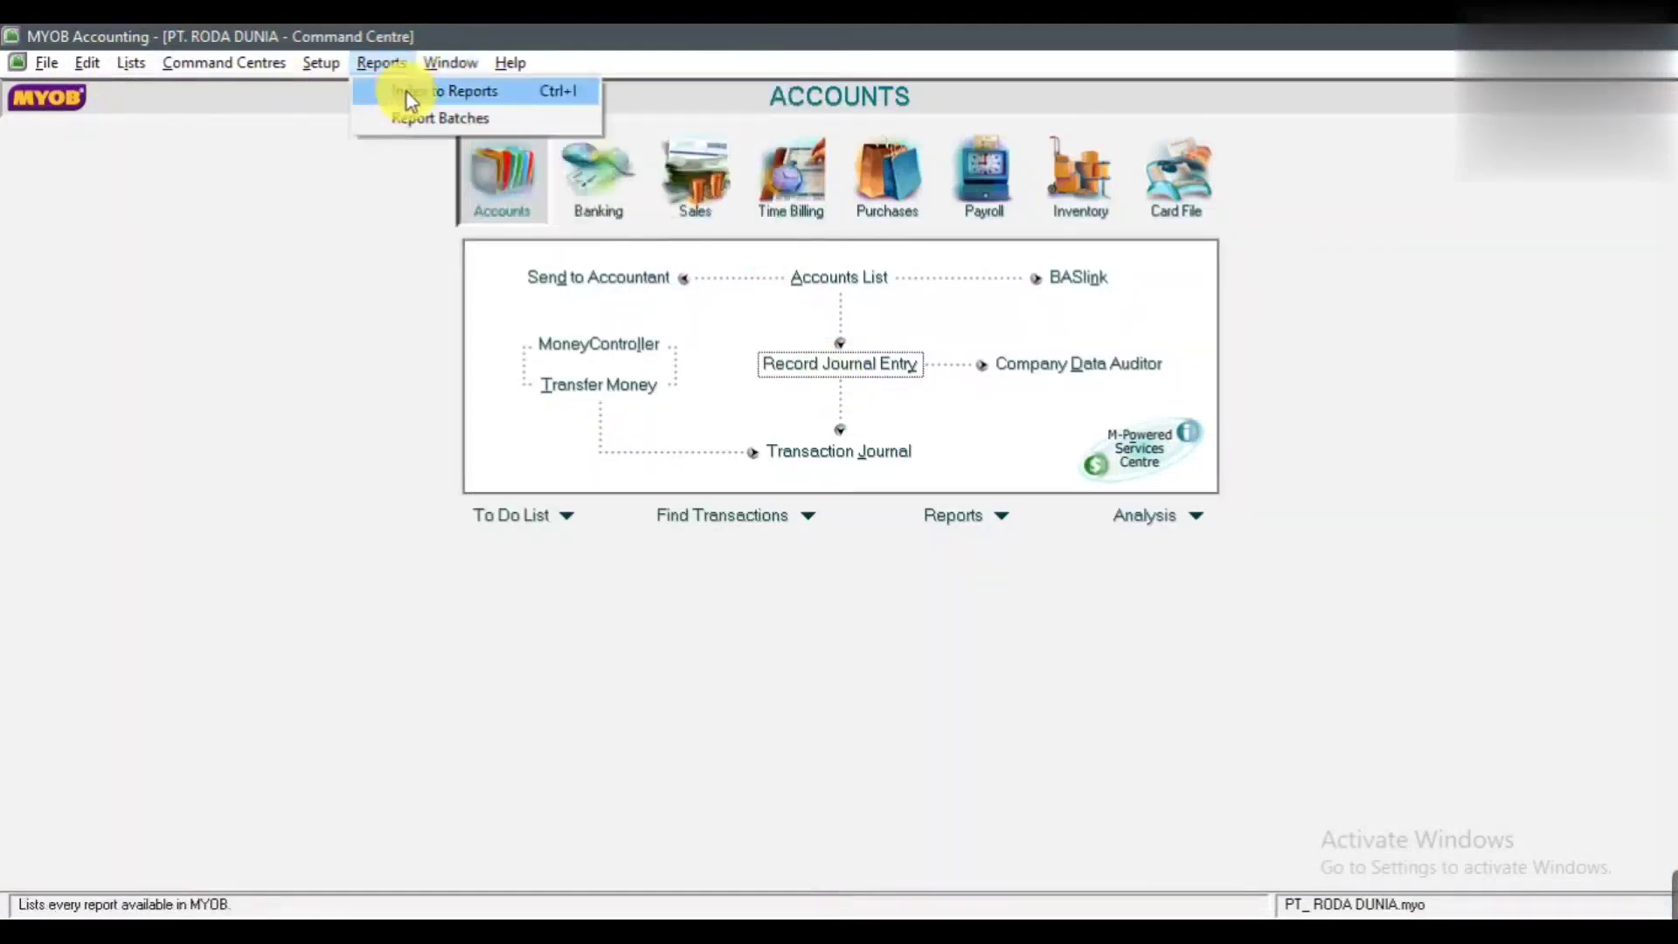
left_click(407, 92)
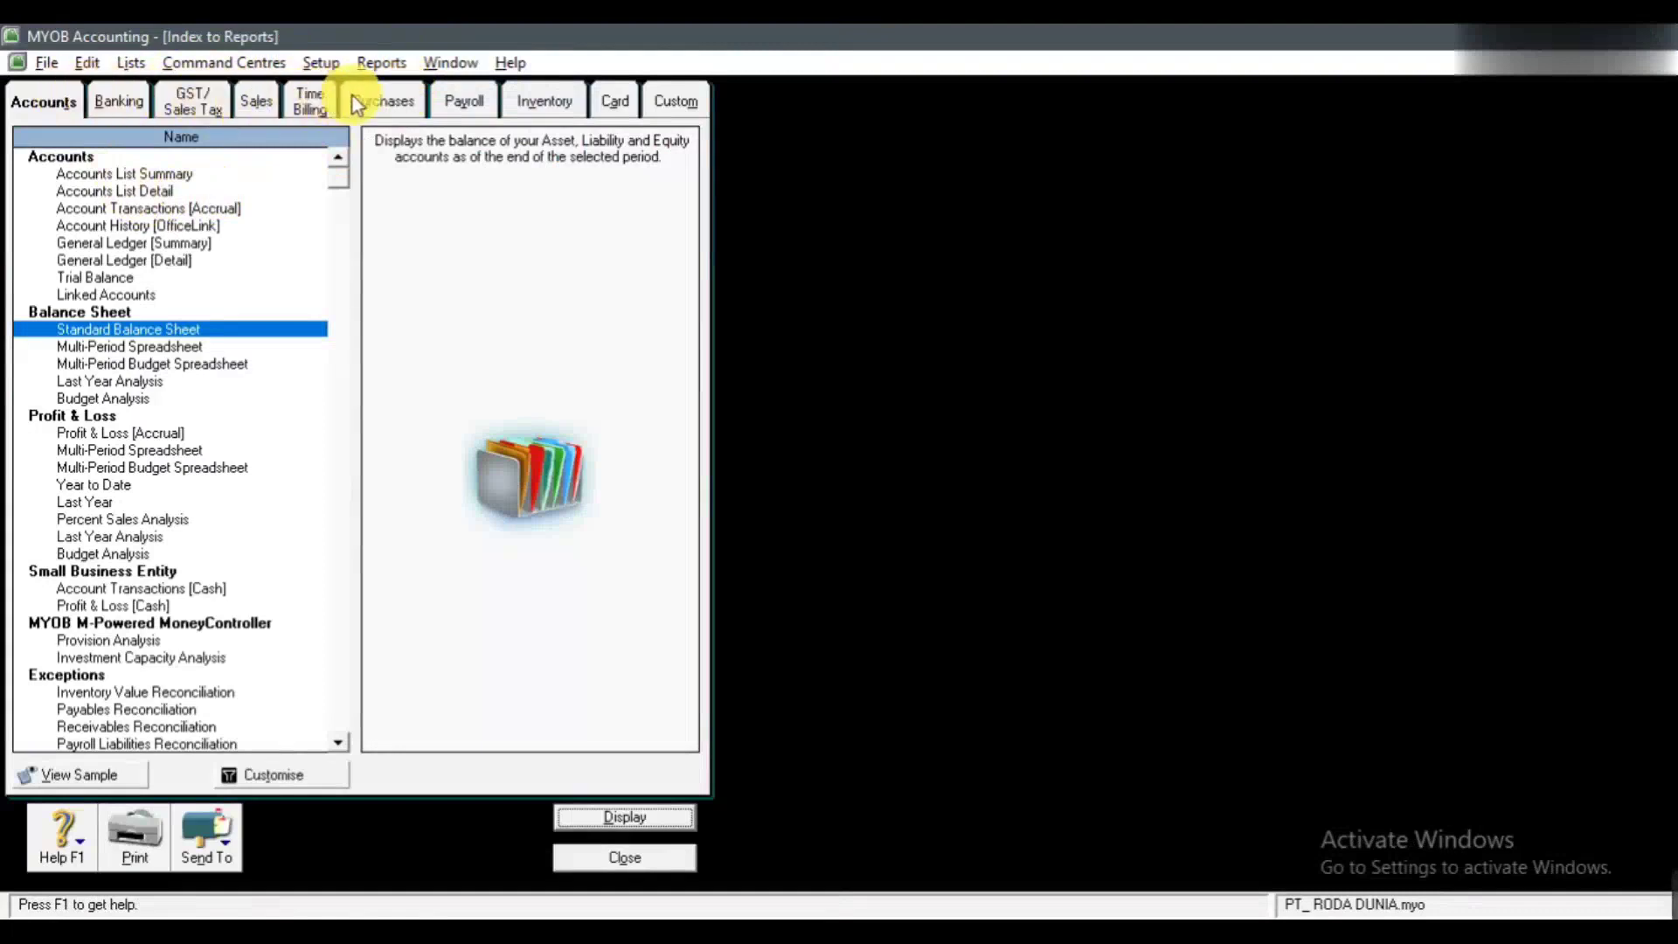
left_click(130, 102)
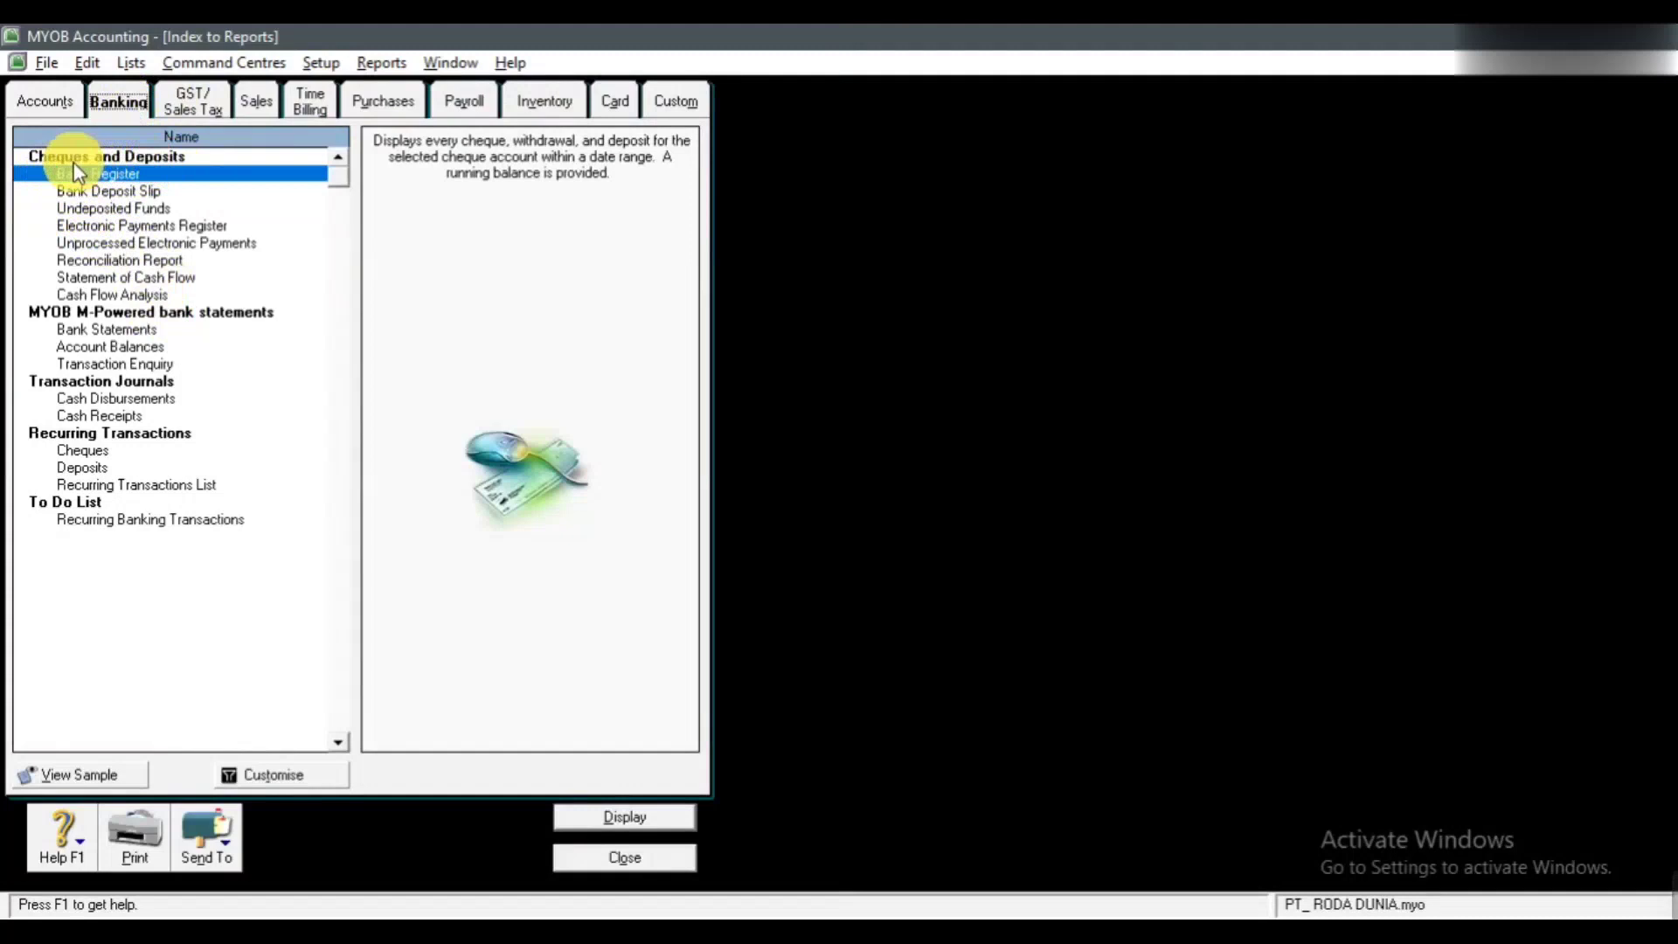
left_click(132, 278)
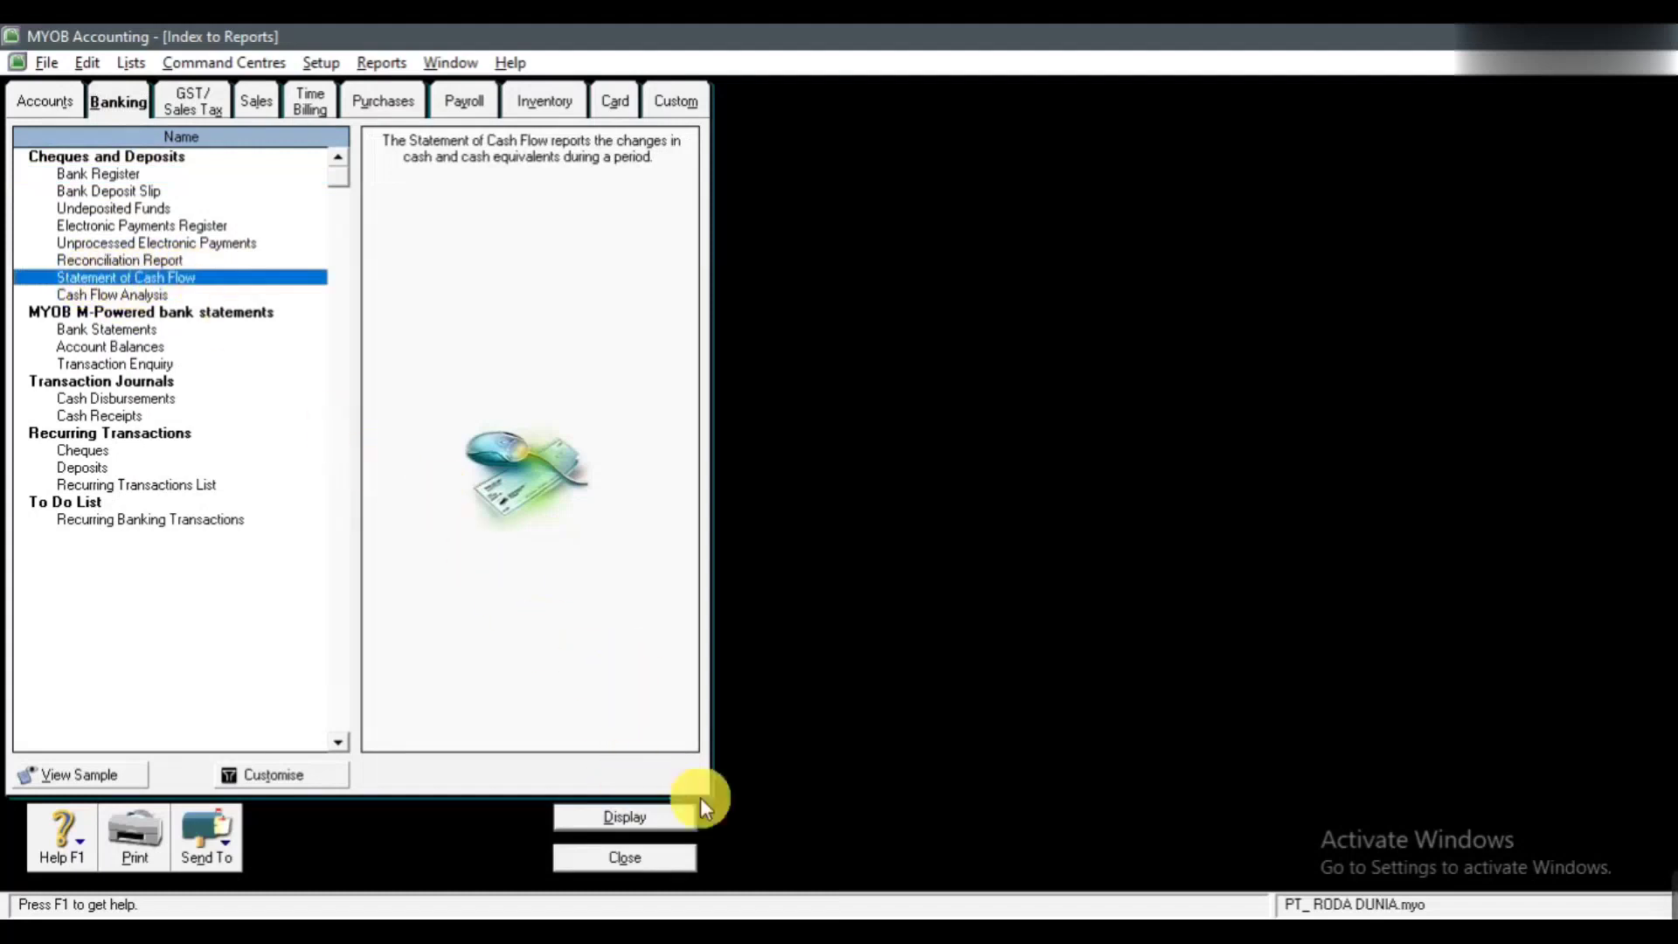
left_click(612, 818)
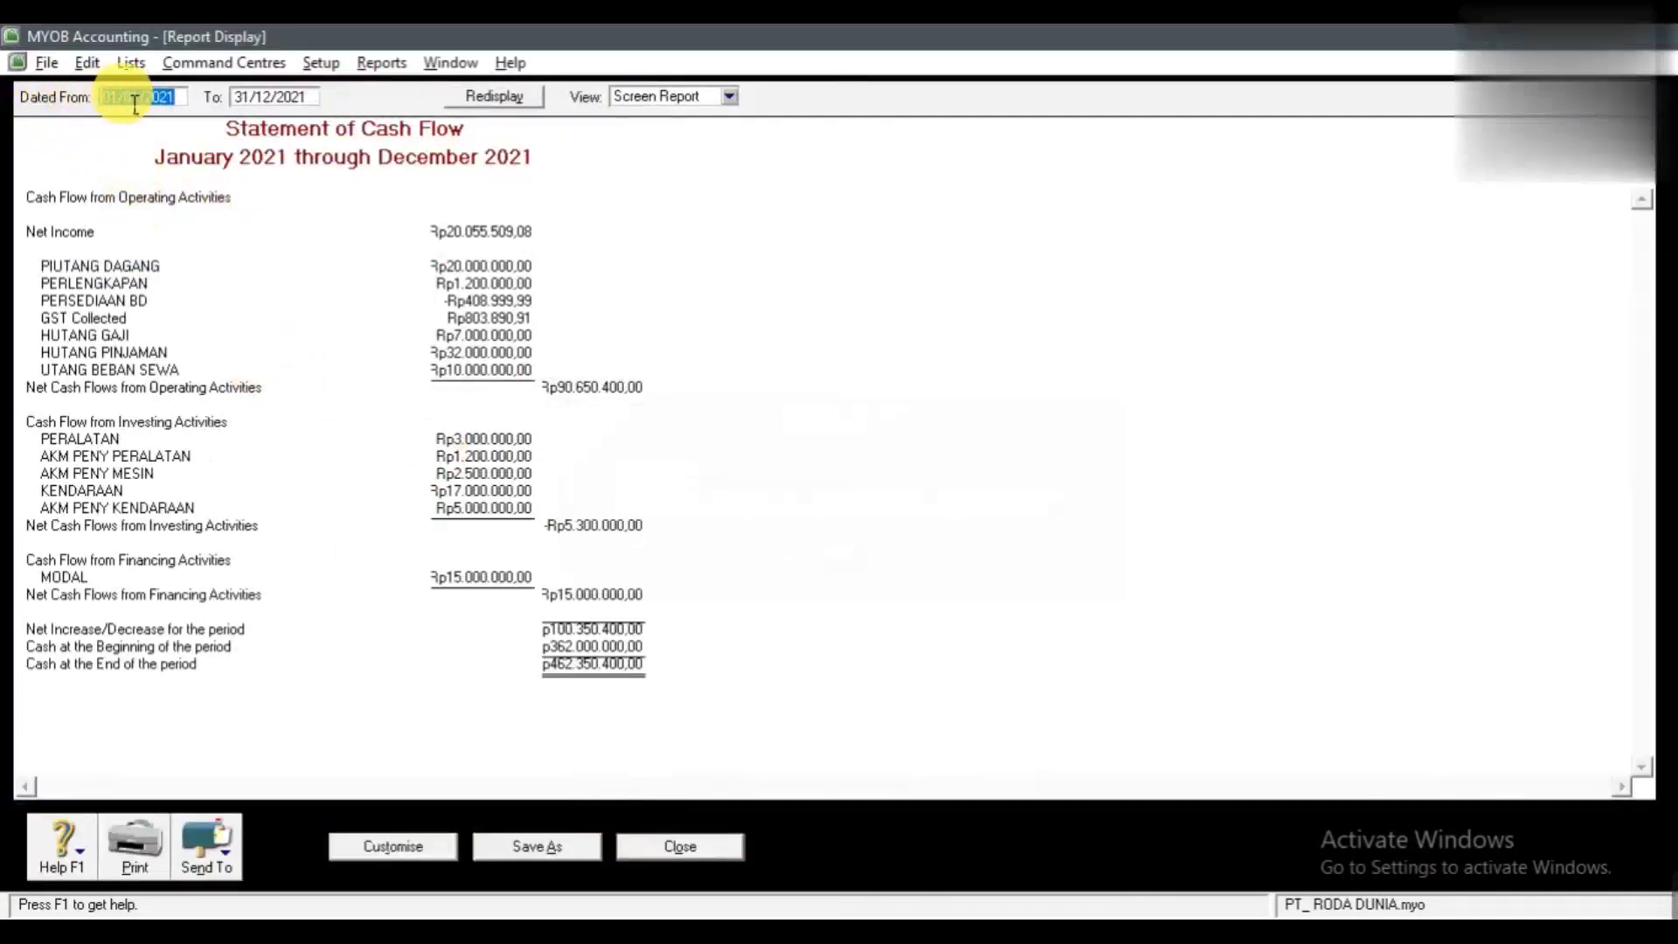
Step: Review the Statement of Cash Flow for 01/01/2021 to 31/12/2021, and close the report
left_click(191, 102)
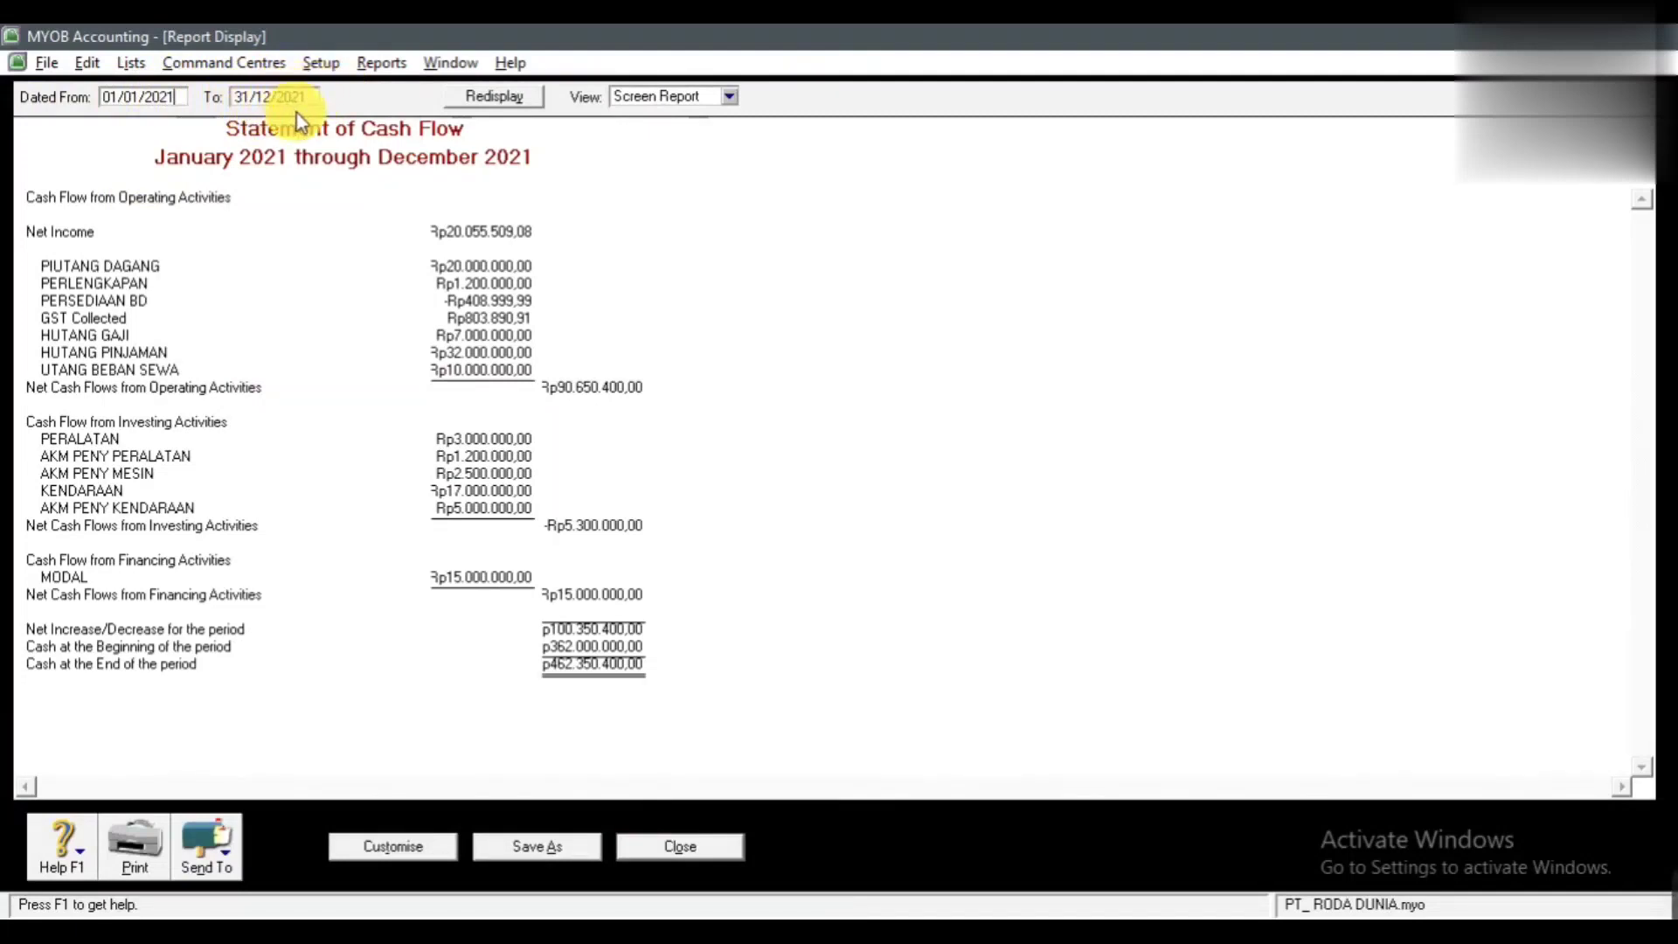
key("Tab")
key("Tab")
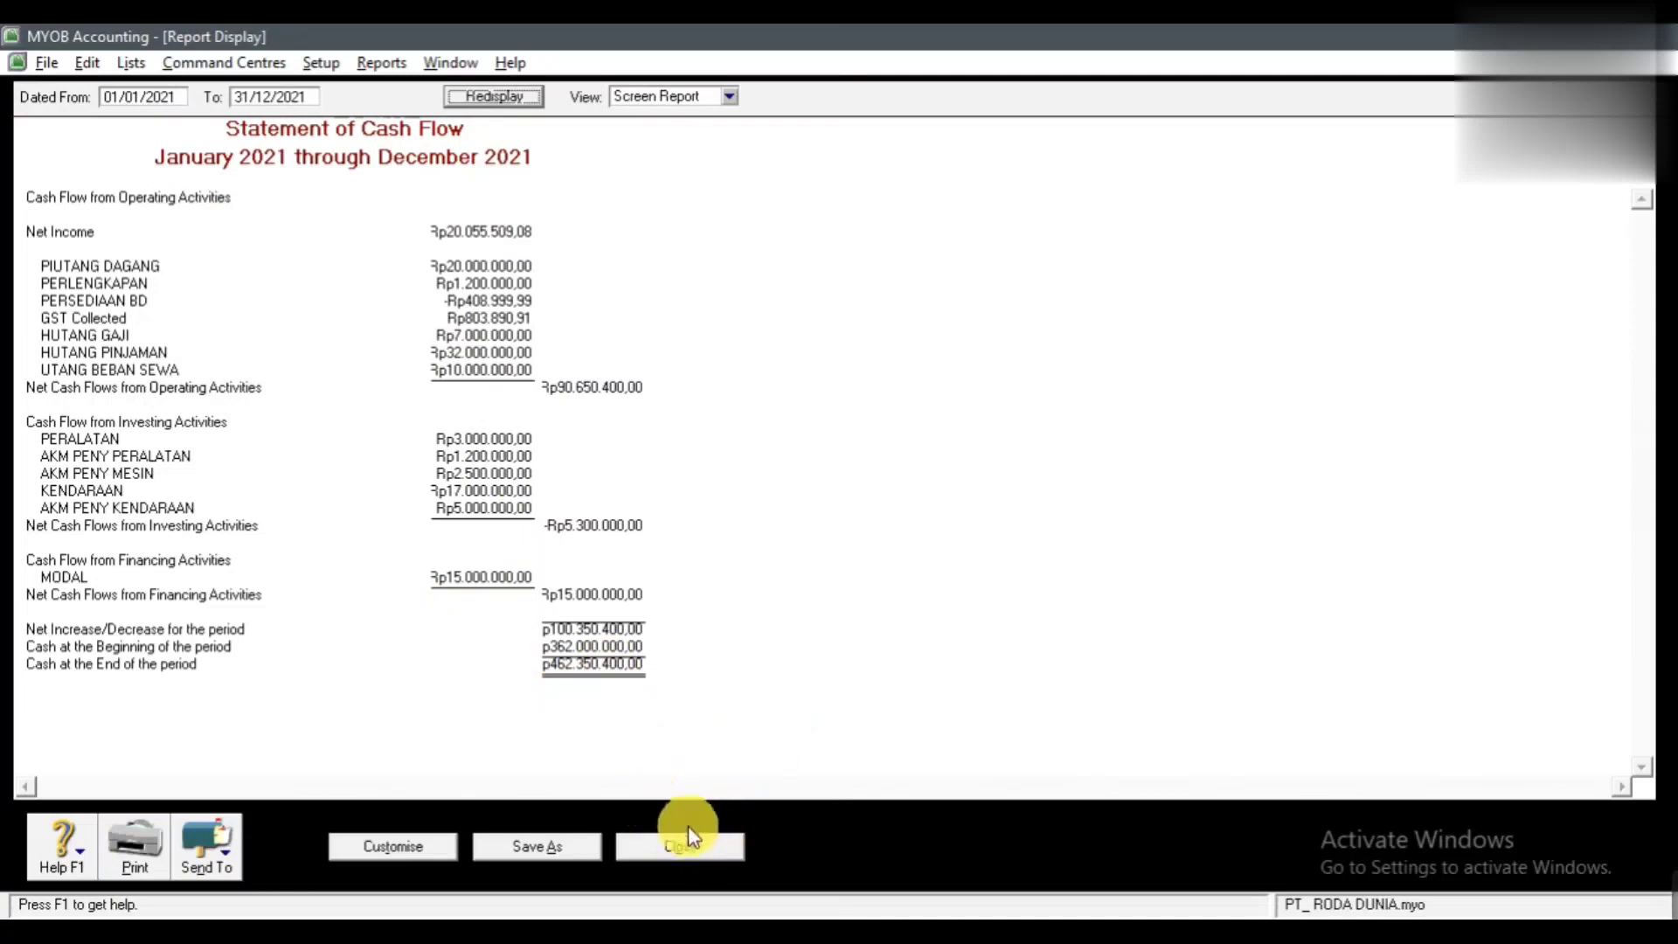
left_click(673, 847)
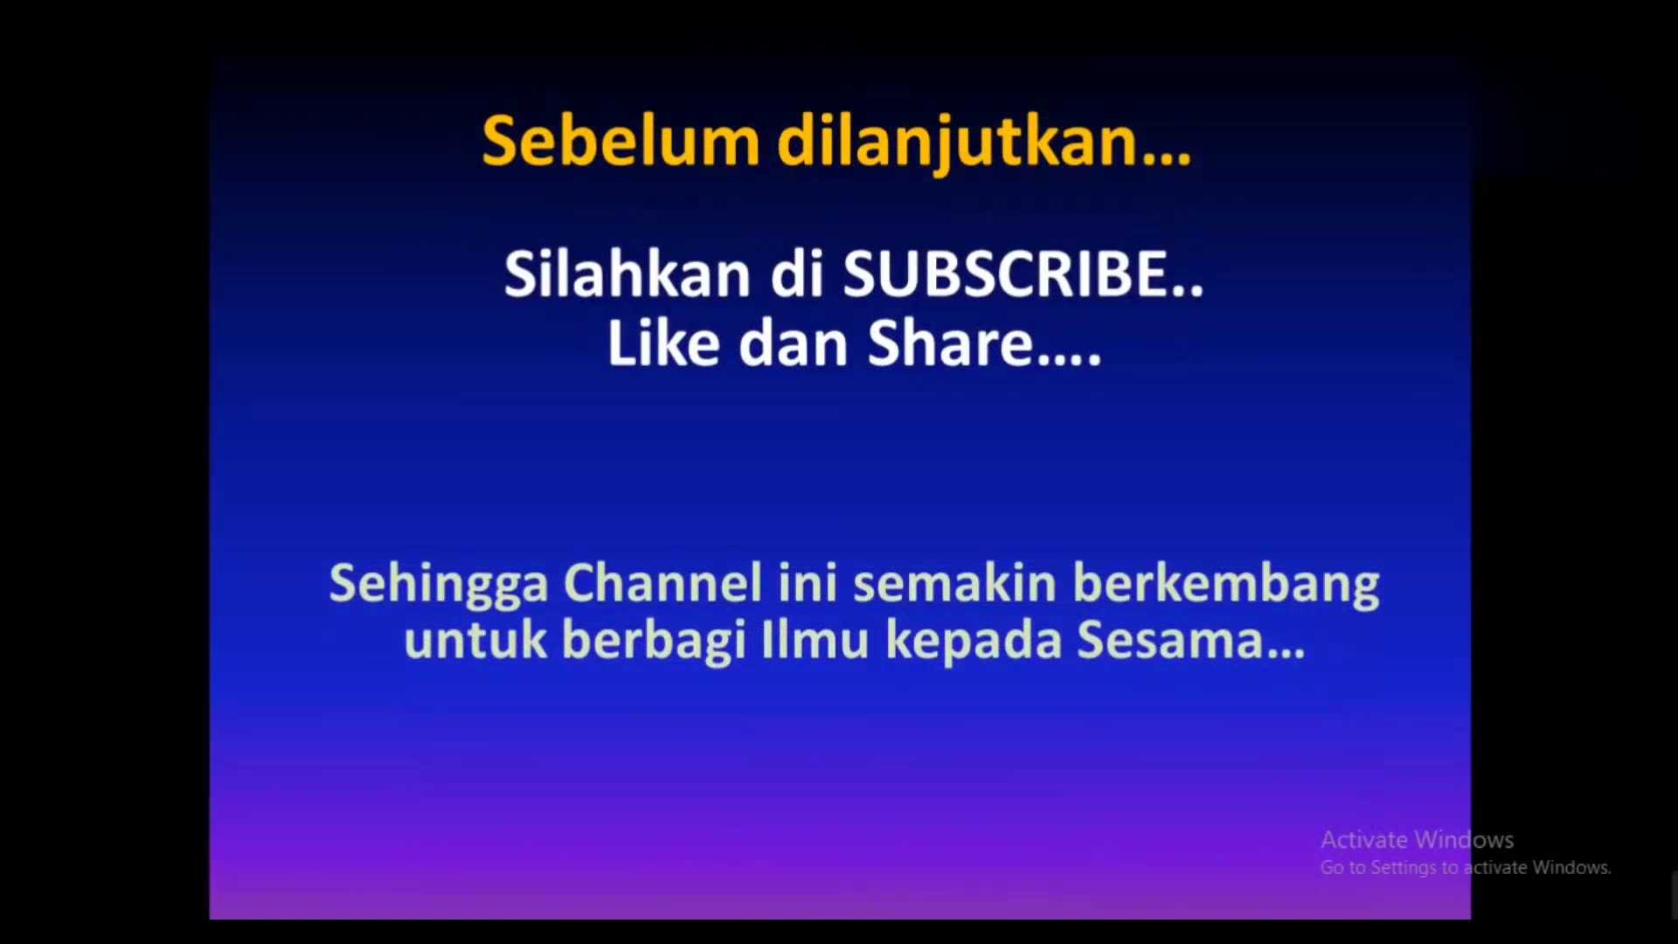
Step: Advance the slides to the Back-Up topic and start a company file backup in MYOB covering all data, without error checking
key("Right")
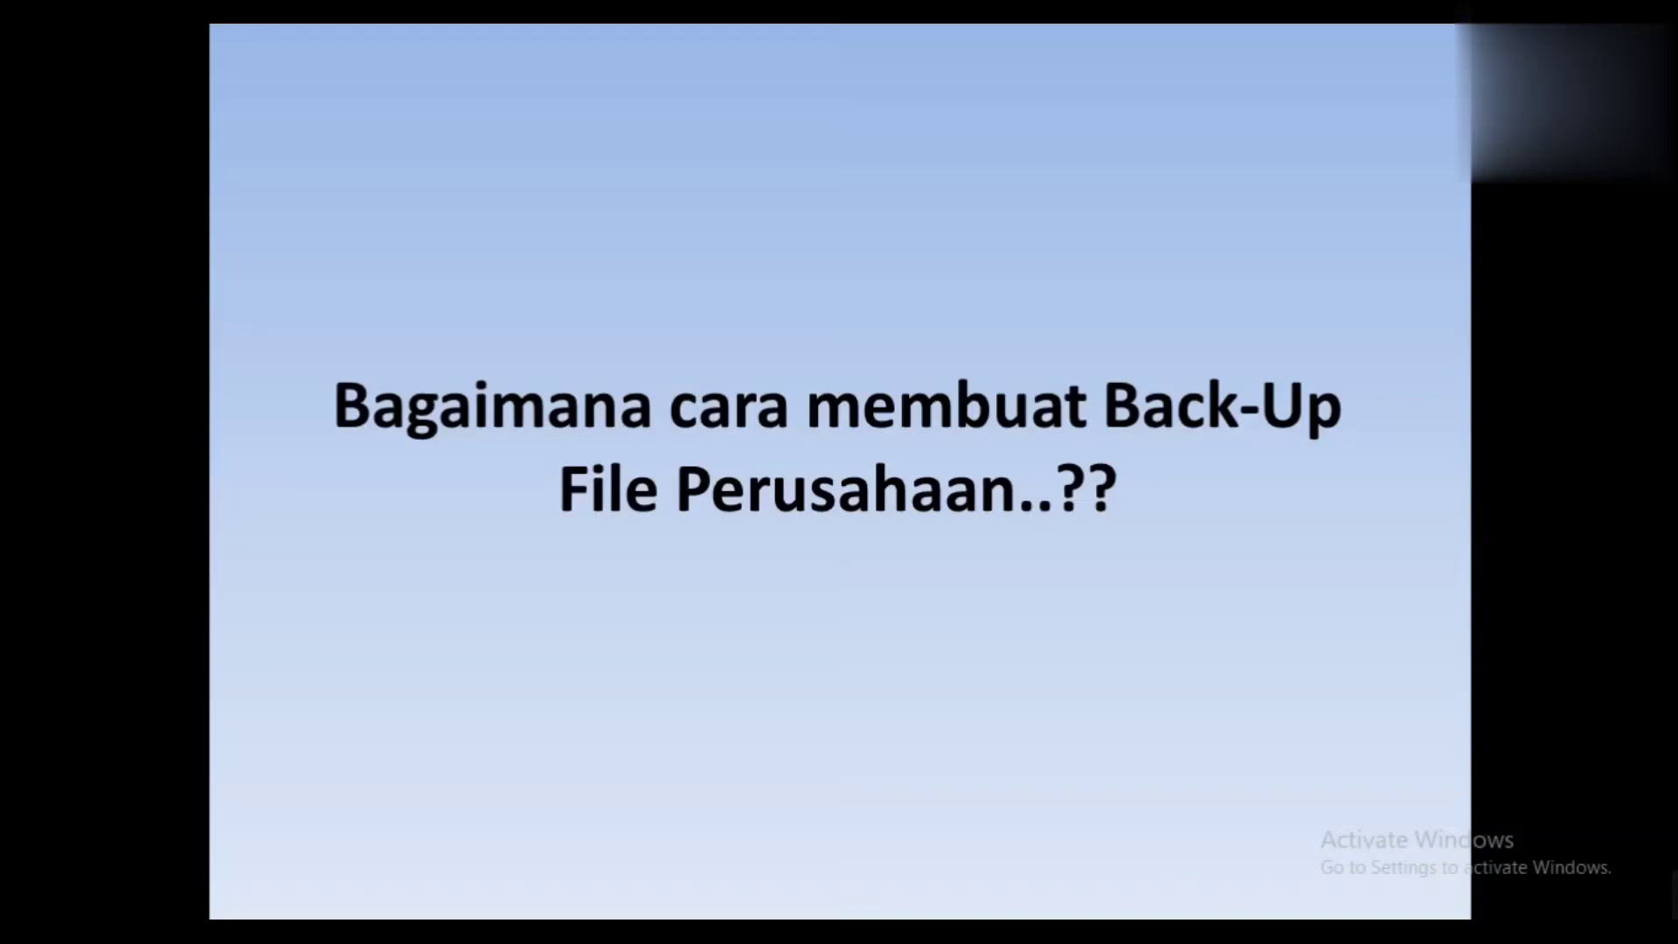
key("alt+Tab")
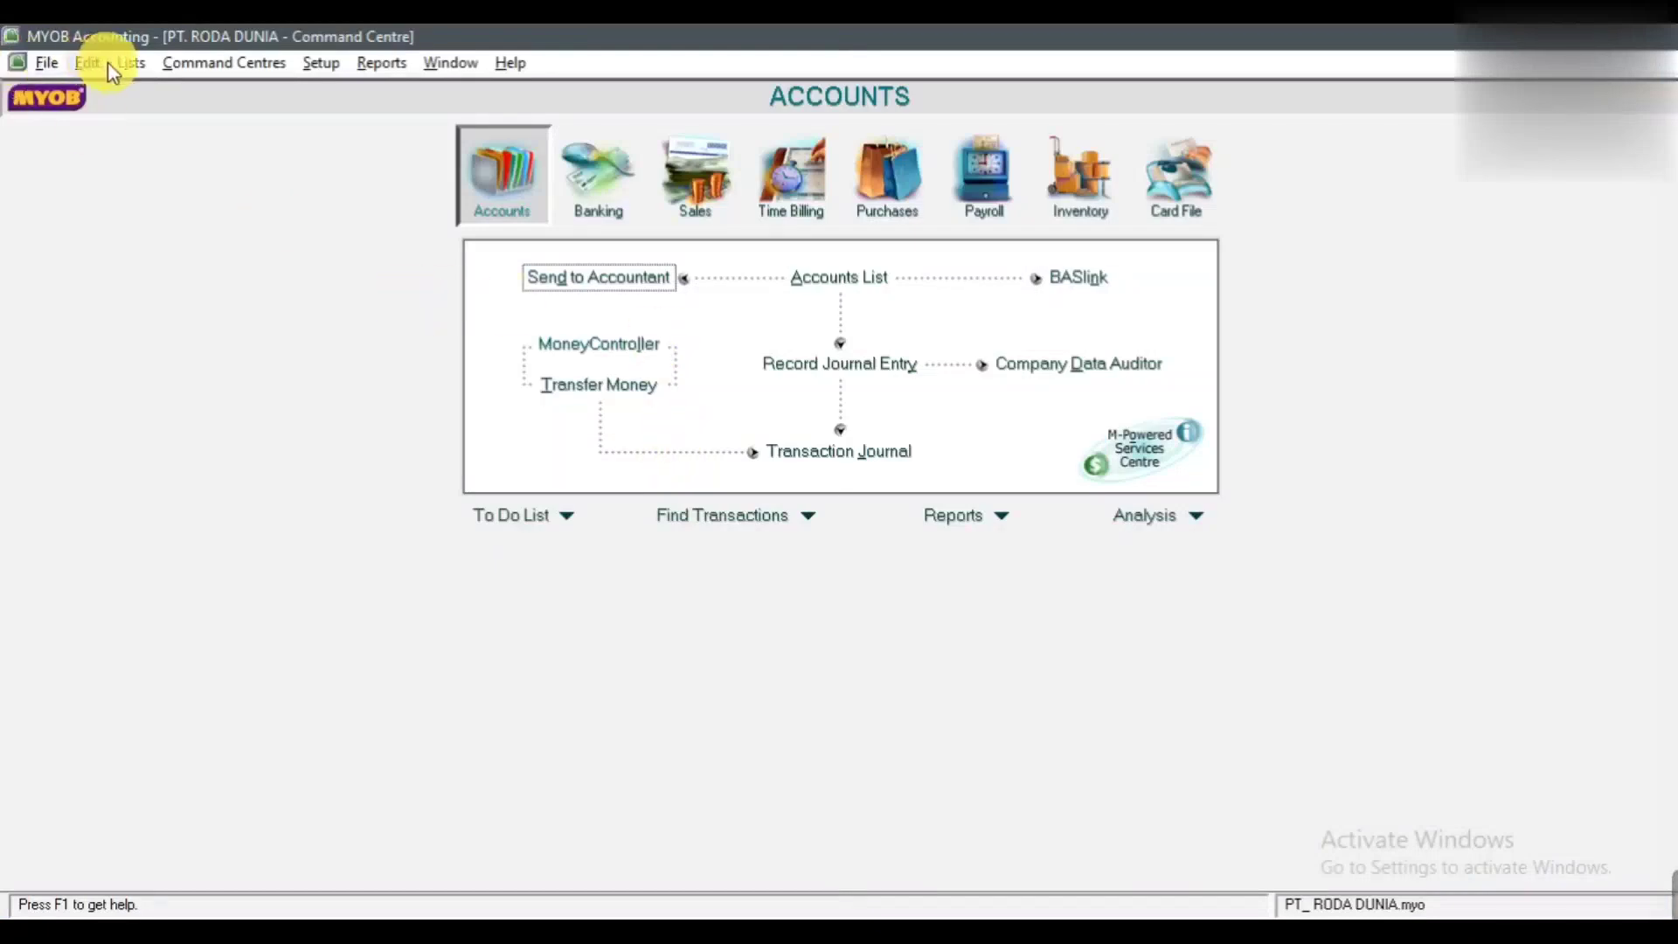
left_click(48, 60)
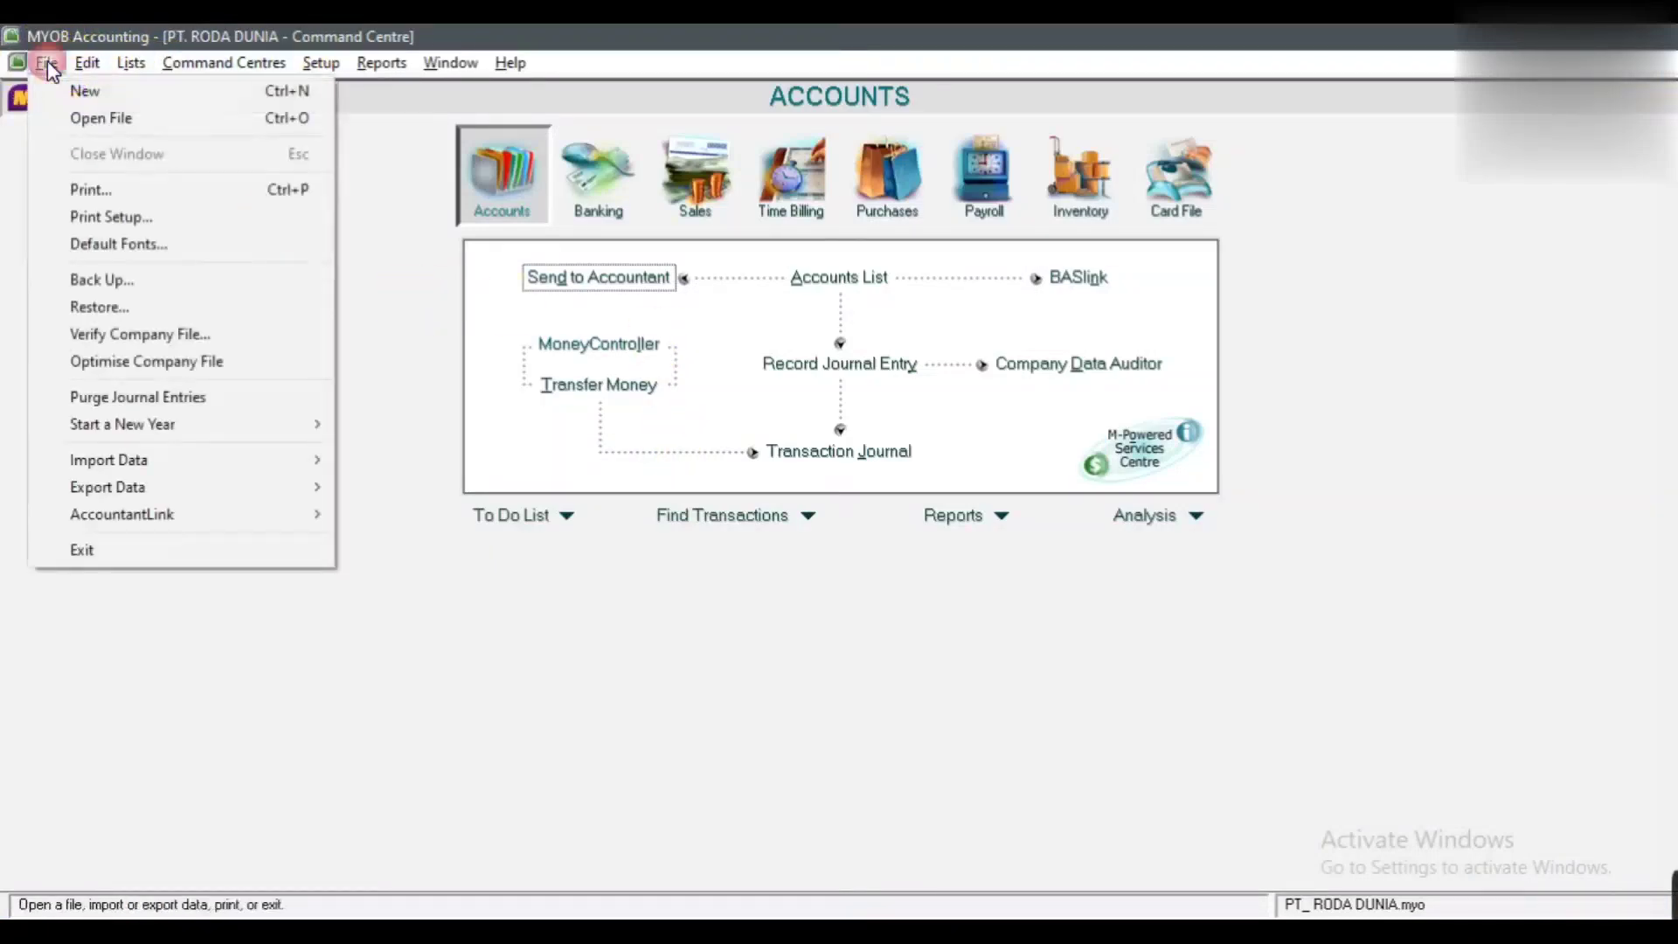
left_click(118, 281)
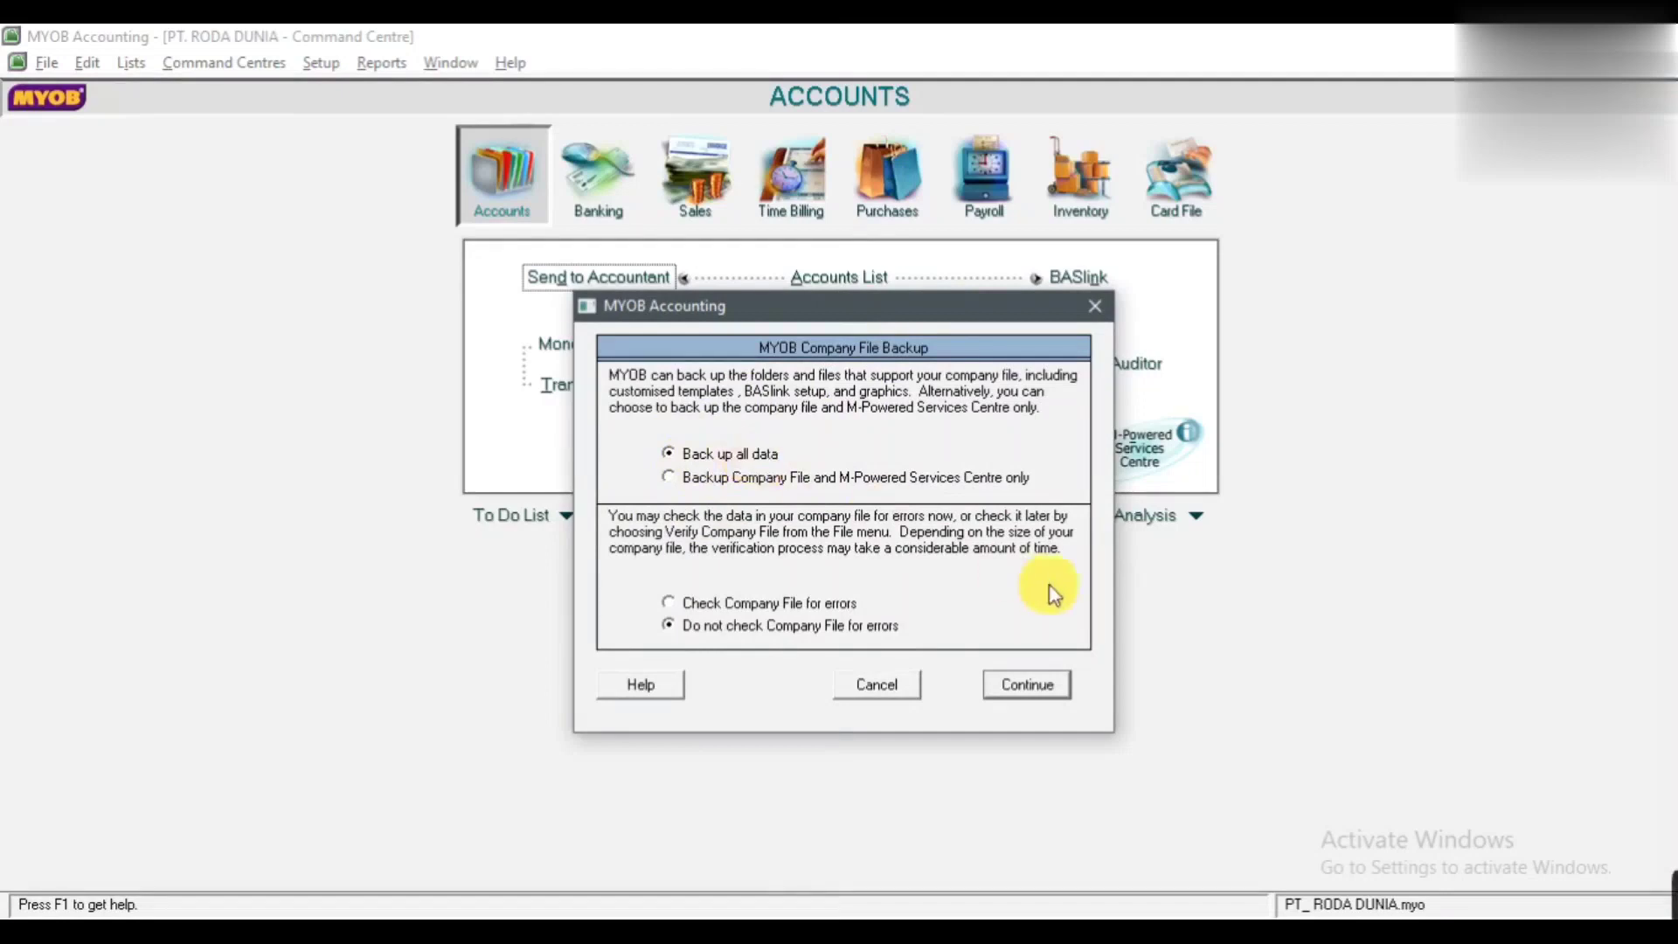
left_click(1008, 691)
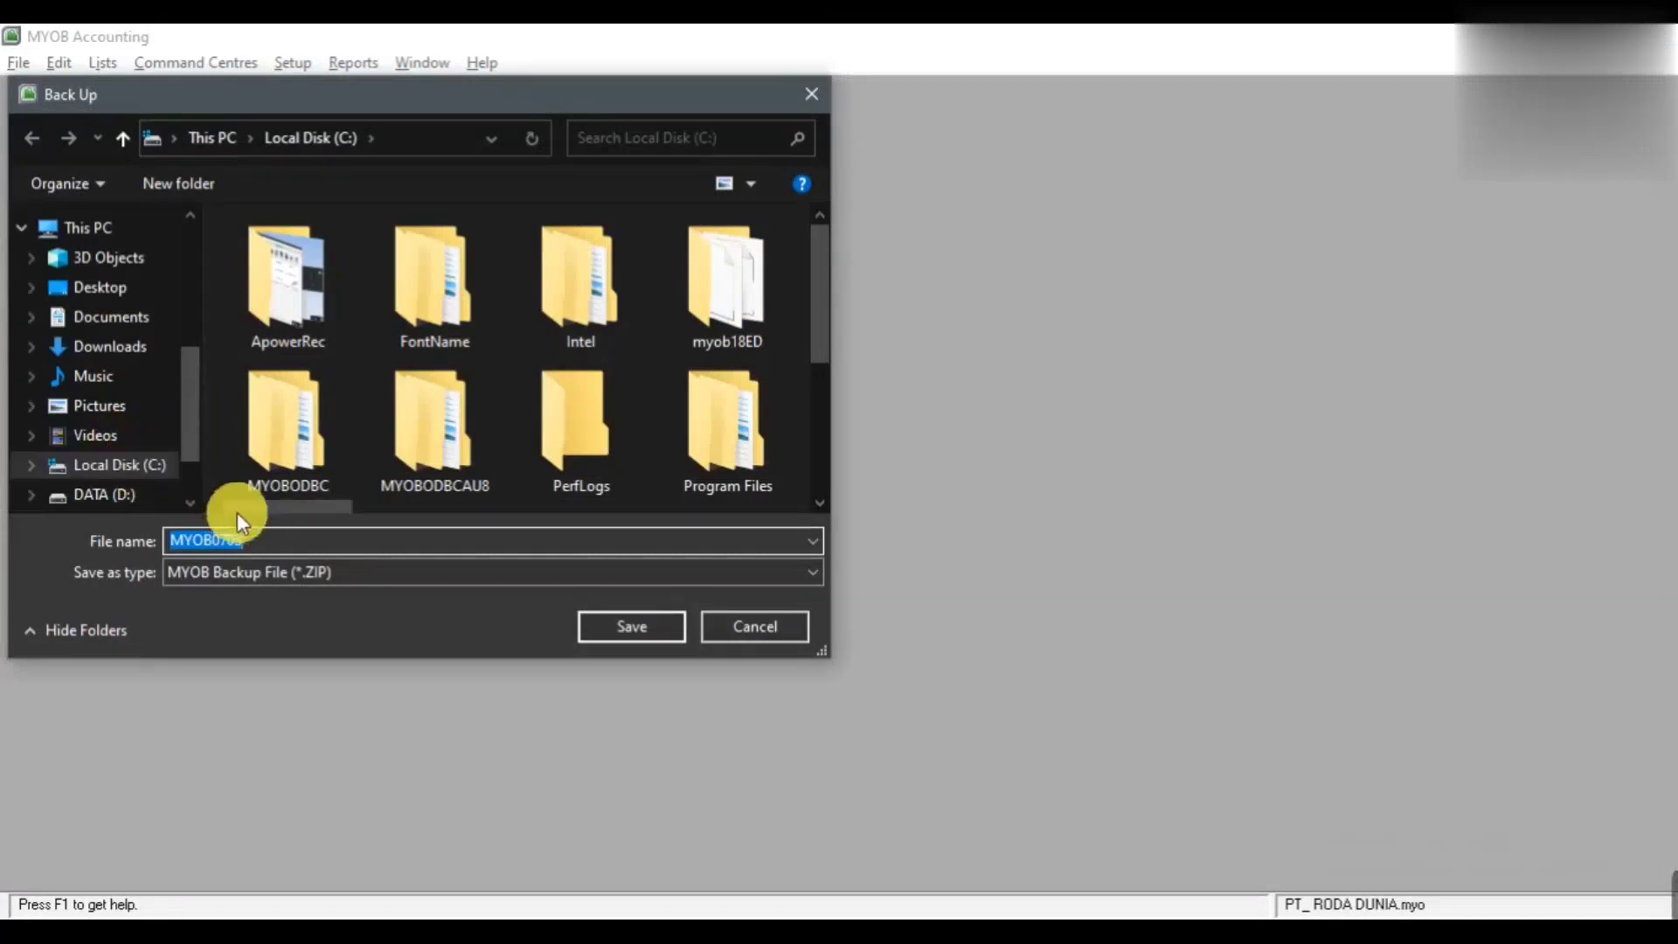
Step: Save the backup on Local Disk (C:) as a ZIP file named PT. RODA DUNIA FILE CADANGAN
left_click(278, 552)
key("BackSpace")
key("BackSpace")
key("BackSpace")
key("BackSpace")
key("BackSpace")
key("BackSpace")
key("BackSpace")
key("BackSpace")
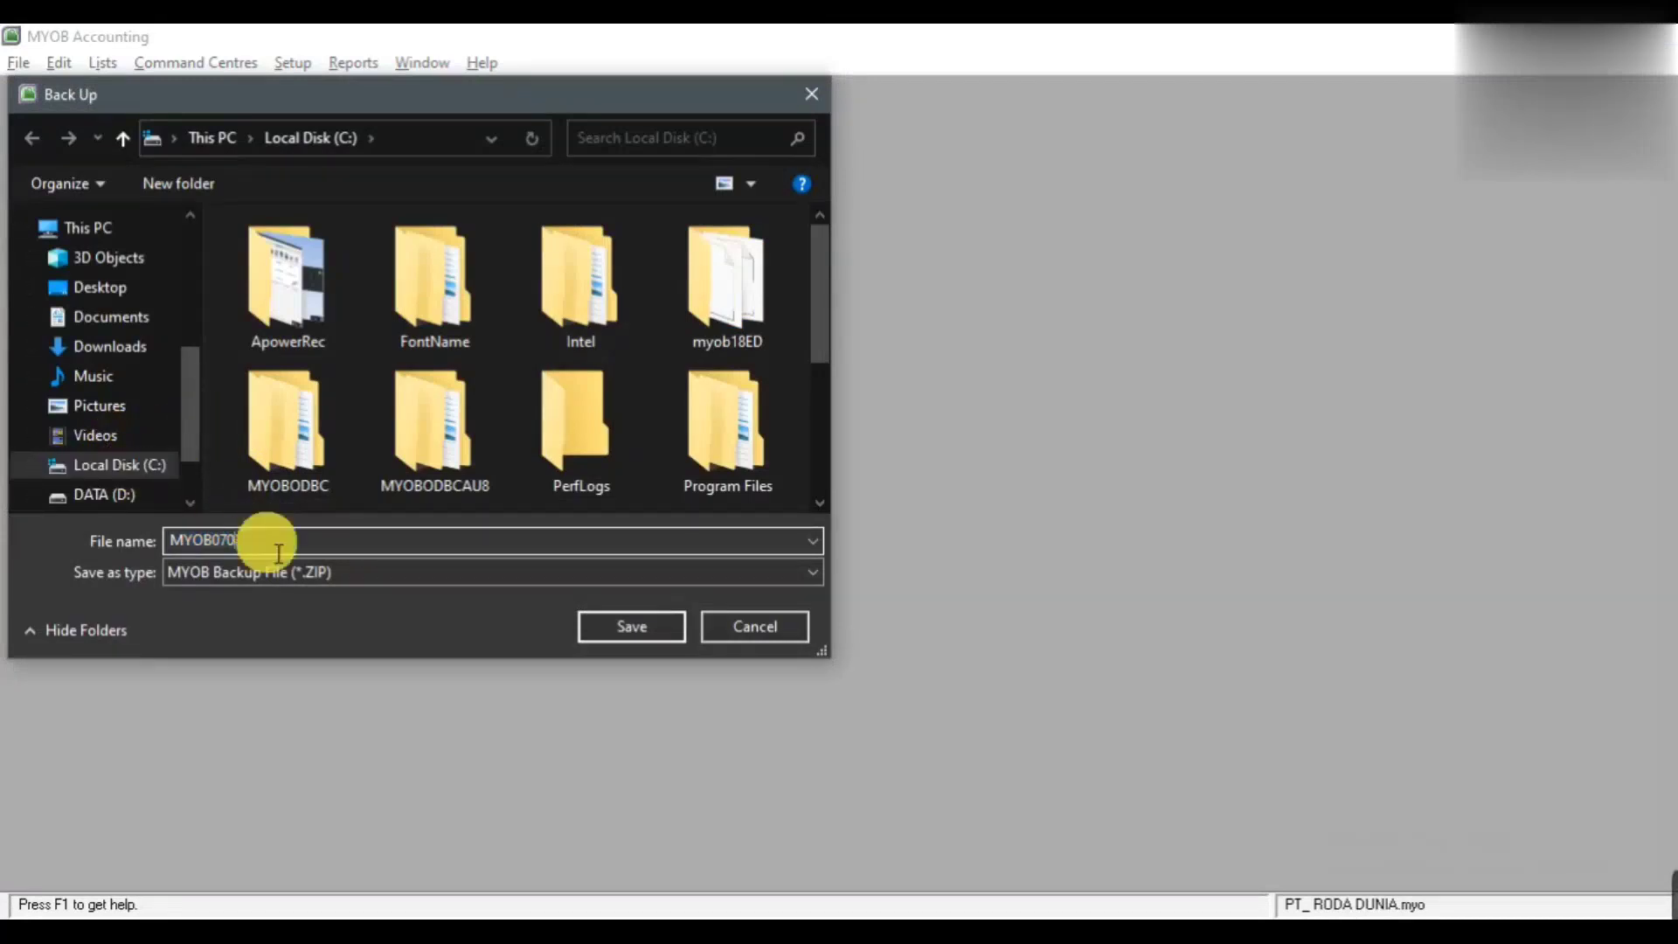
type("pt")
key("BackSpace")
key("BackSpace")
type("PT")
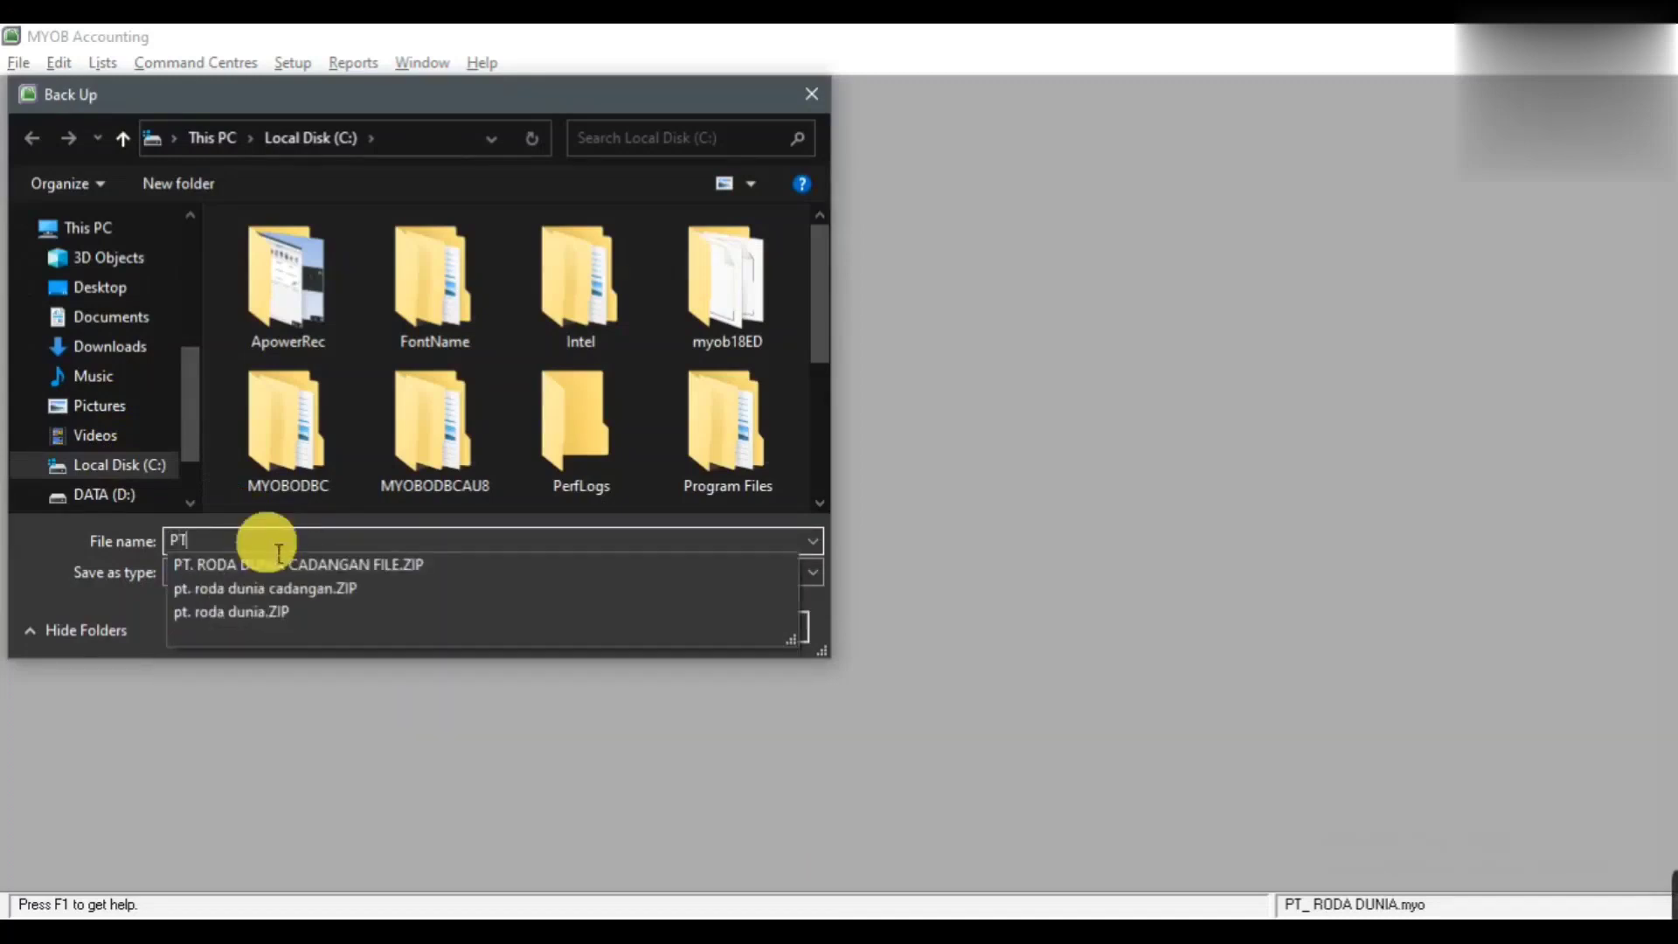
type(". RODA DUNI")
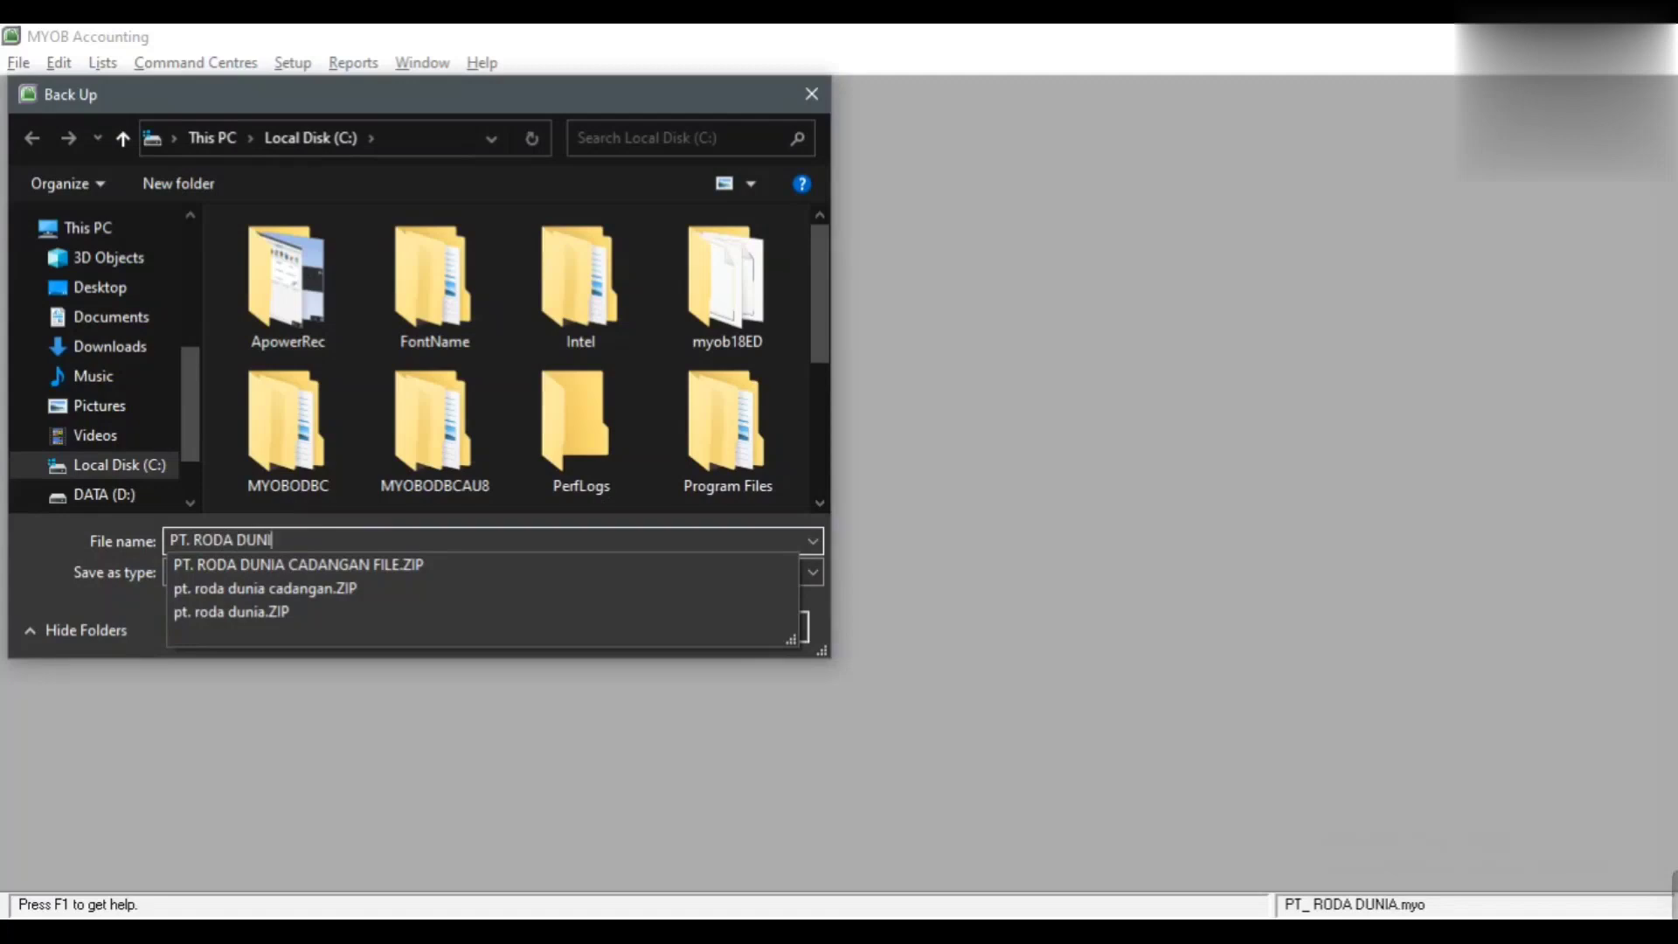
type("A FILE ")
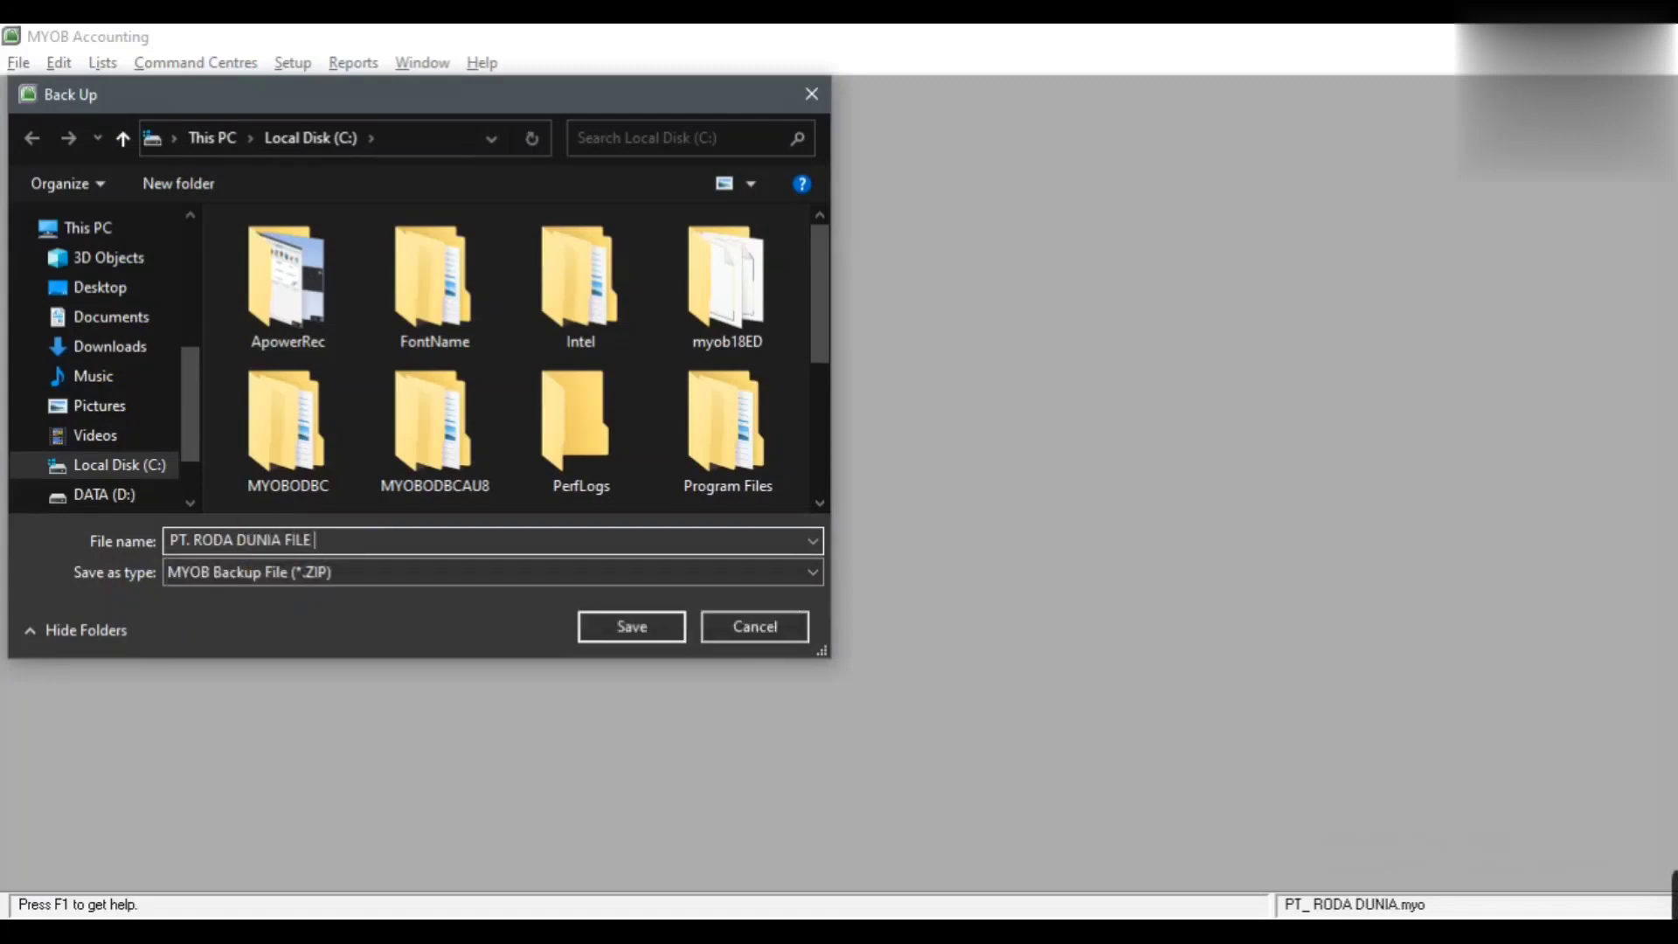
type("CADANGAN")
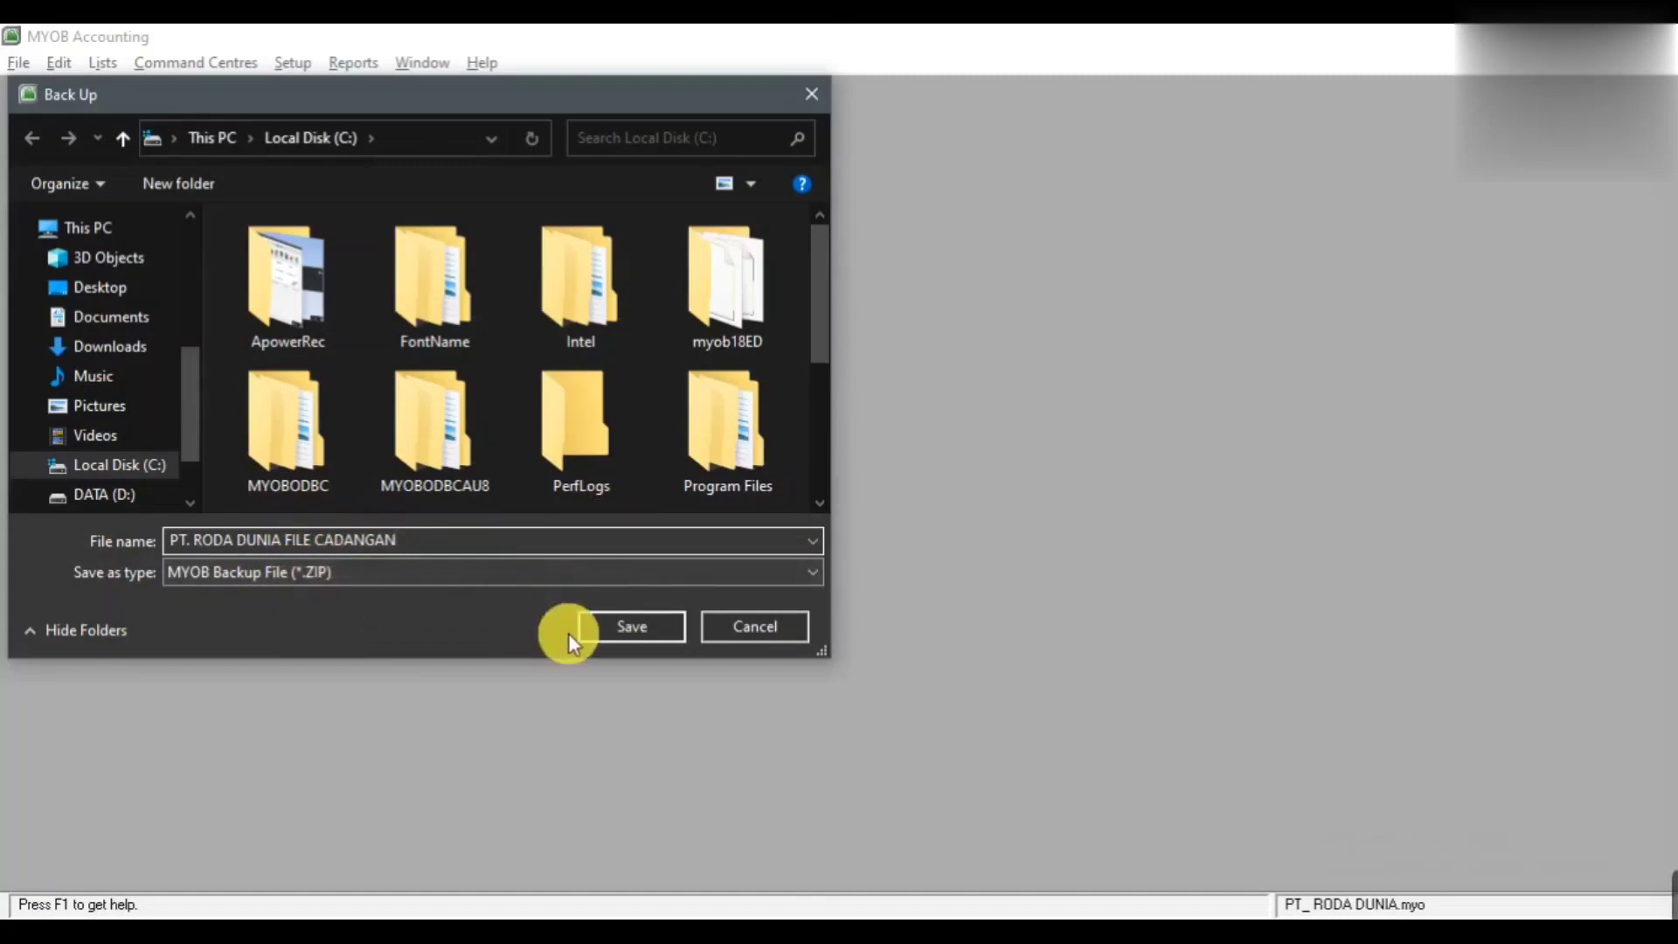
left_click(628, 626)
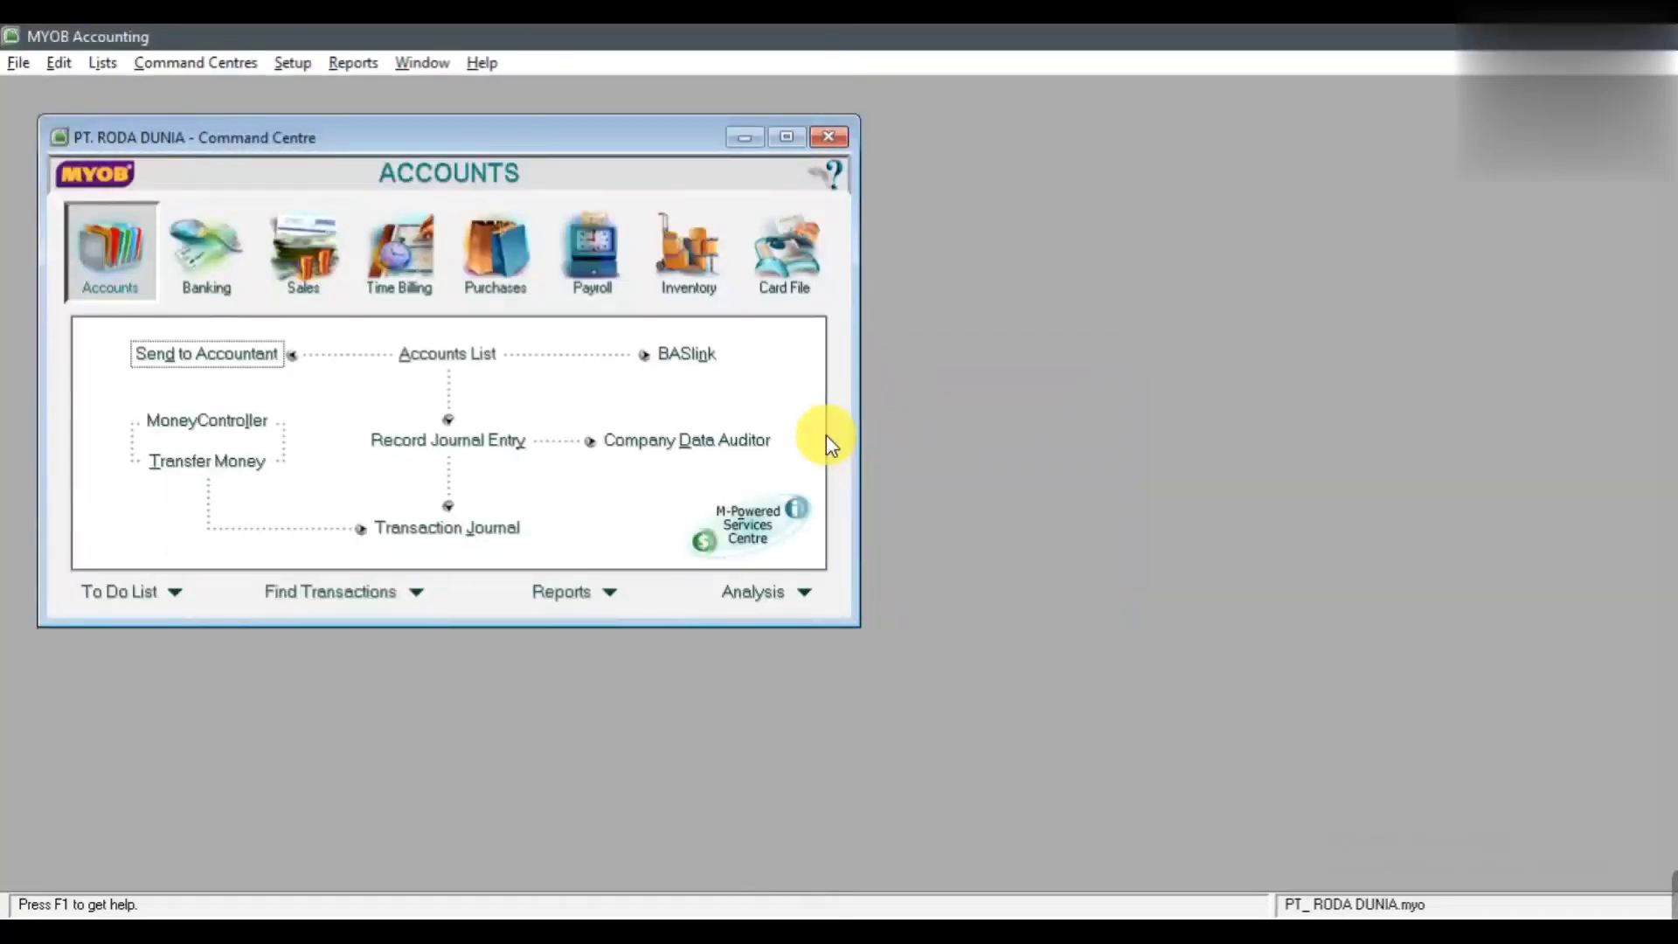
Step: Maximize the MYOB Command Centre window, switch back to the PowerPoint slide show and advance to the next slide
left_click(794, 140)
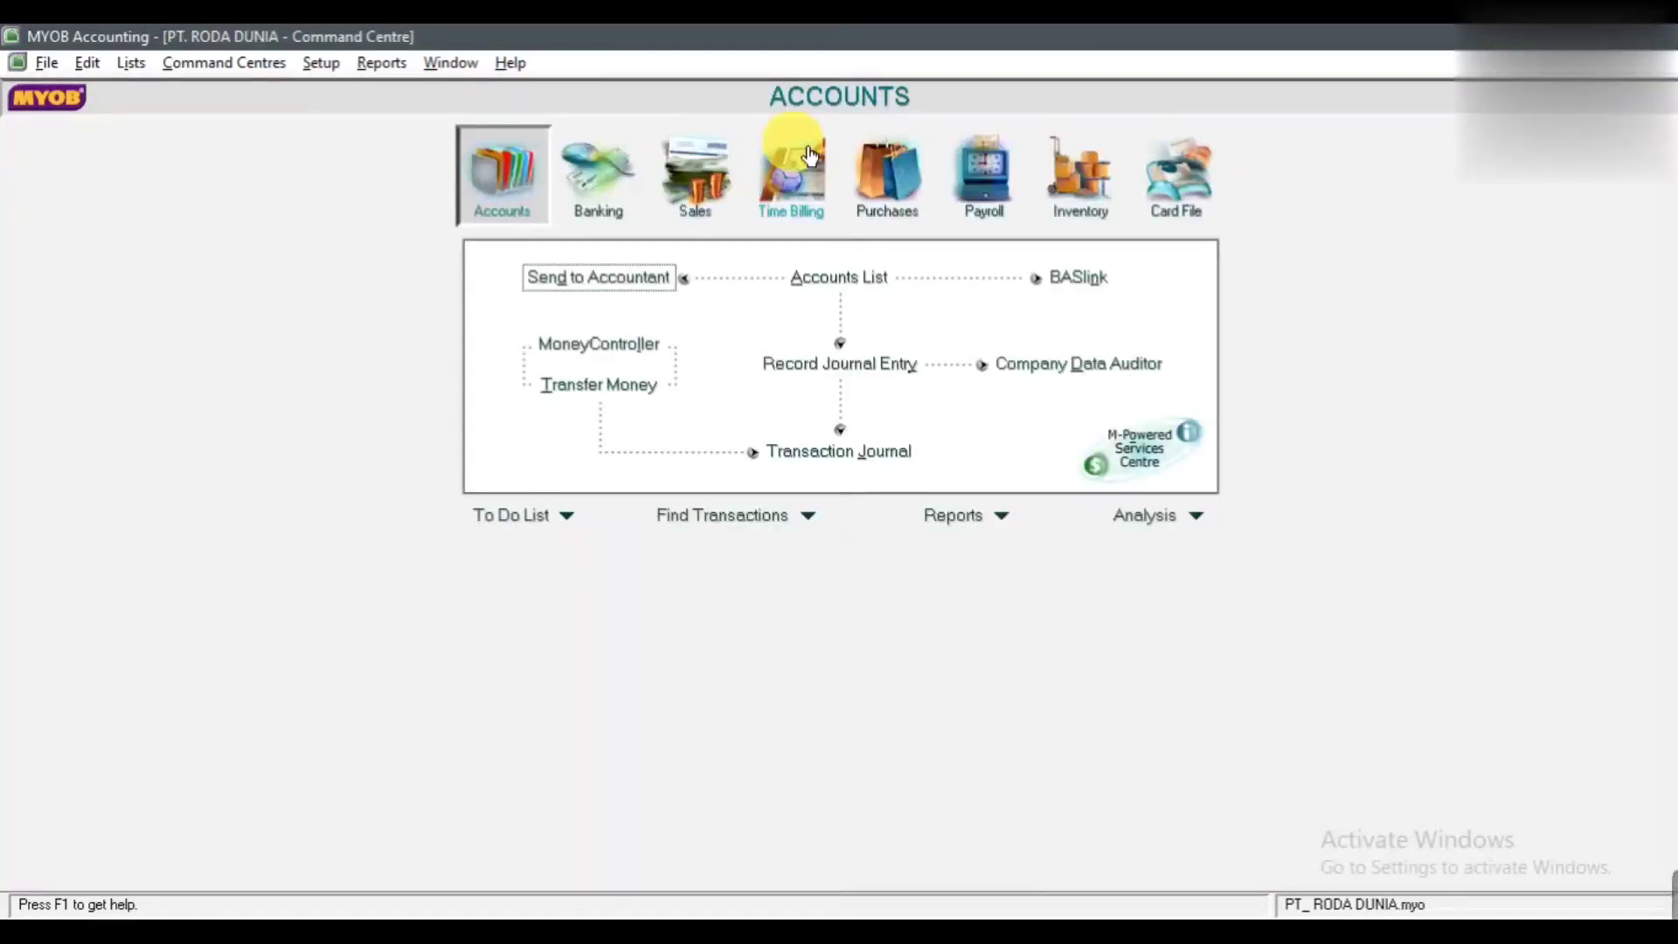
key("alt+Tab")
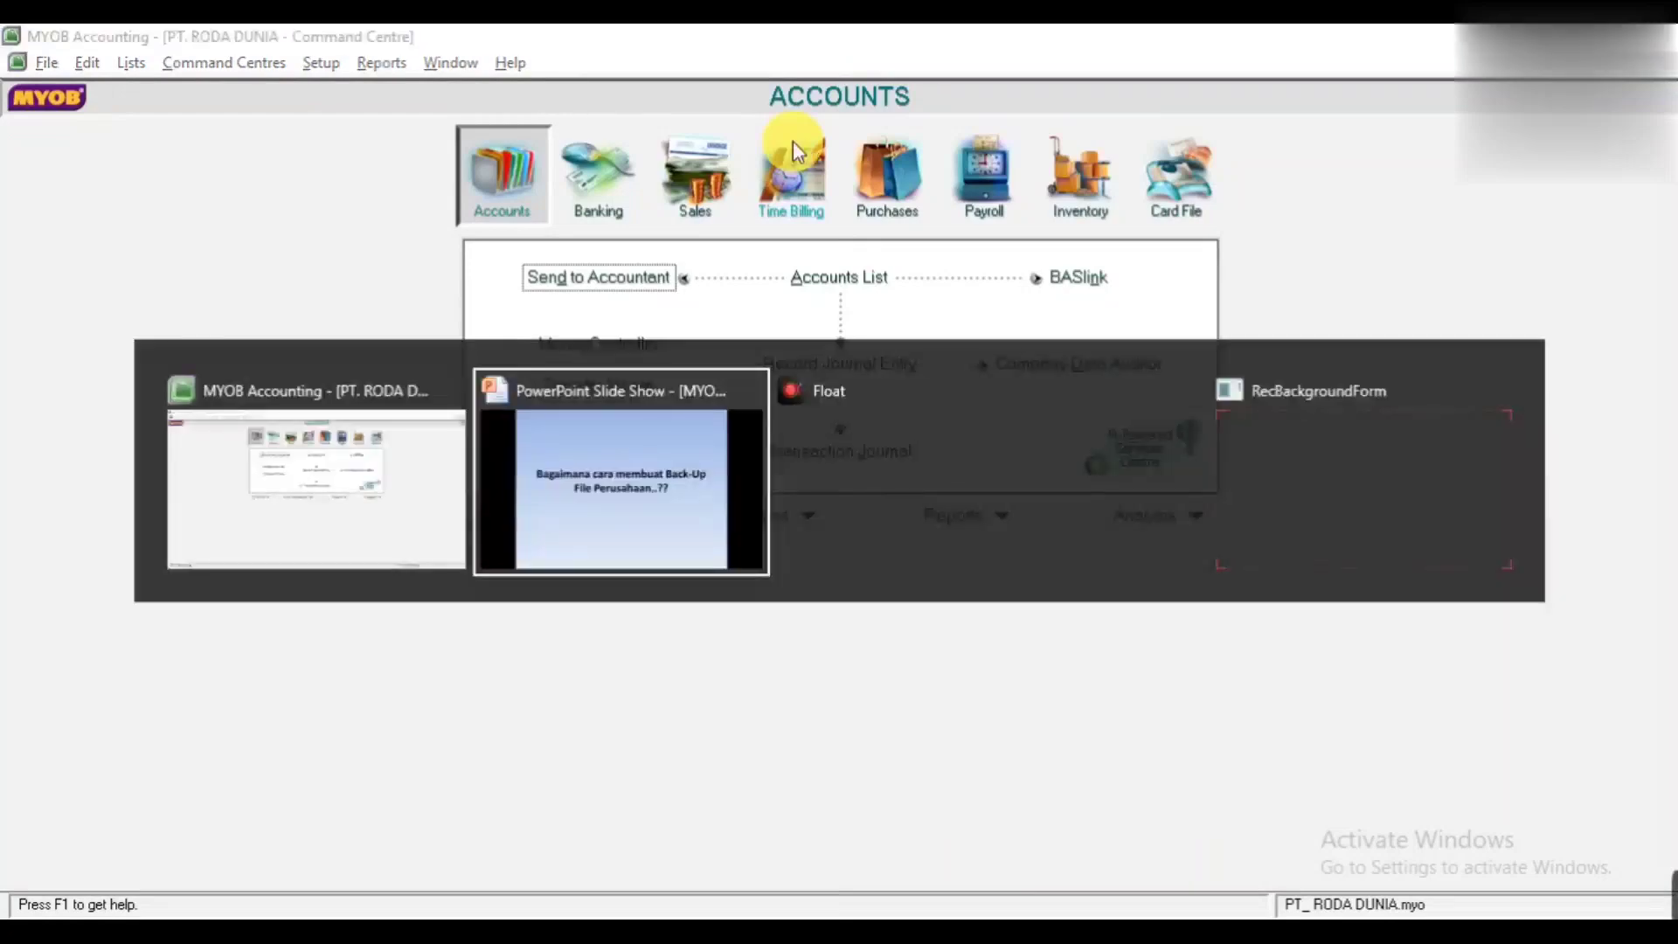
key("Right")
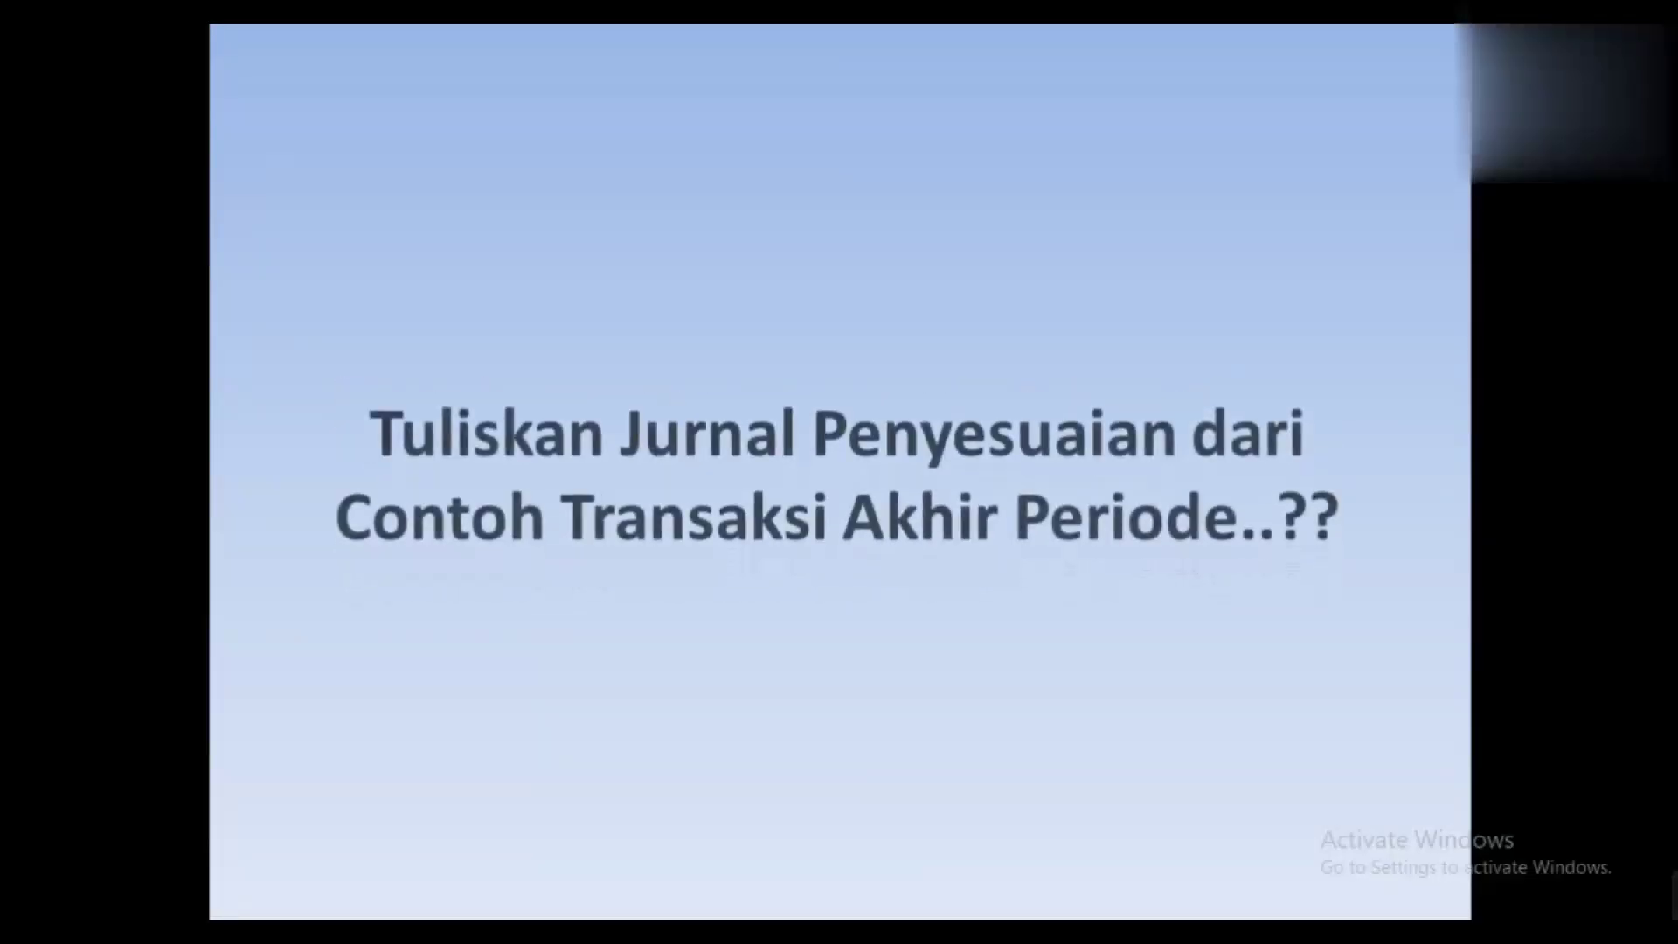